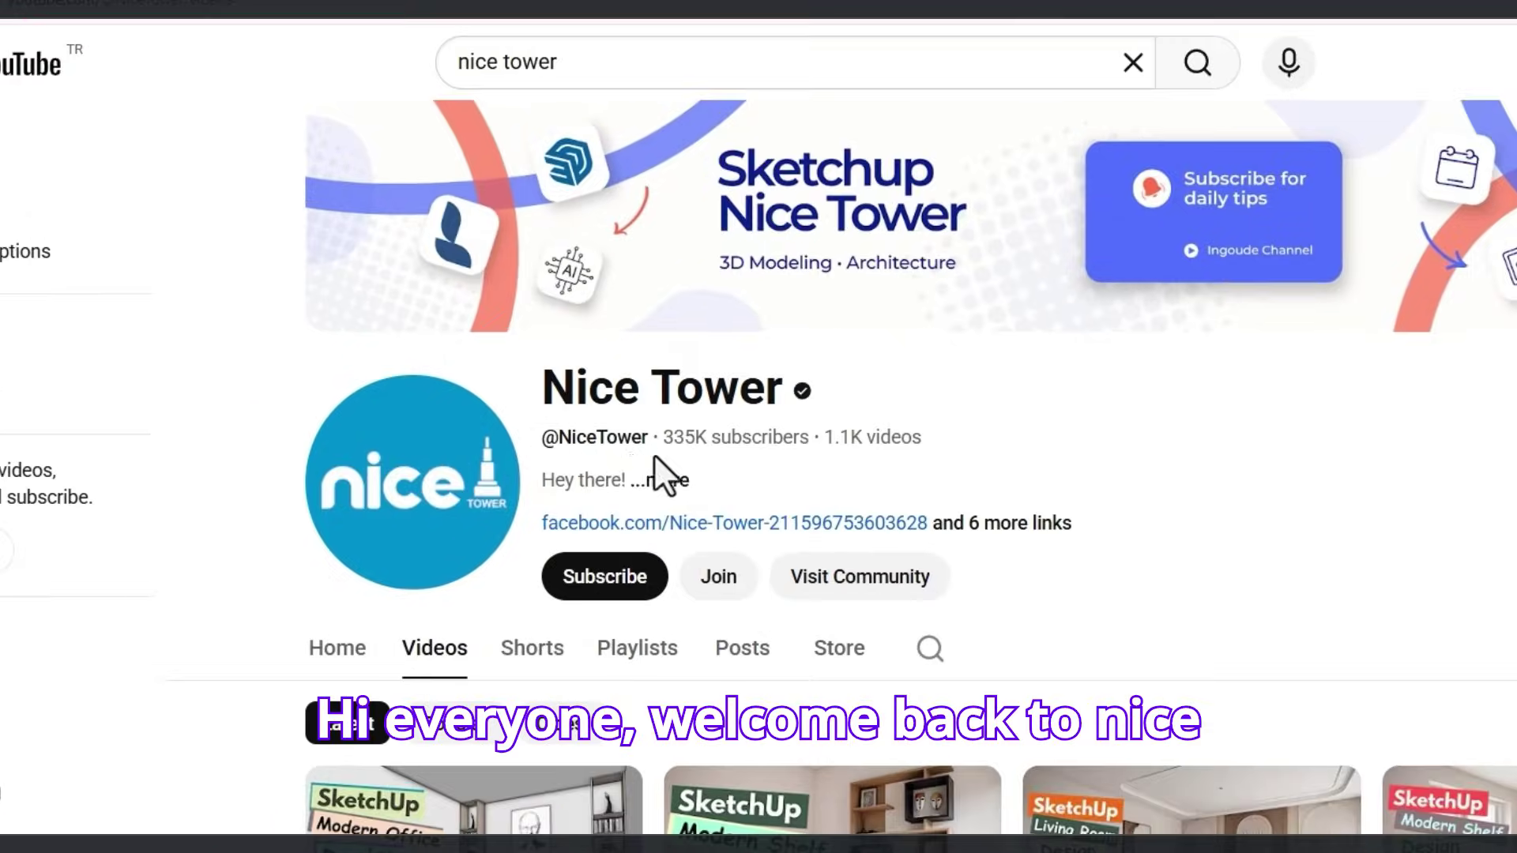
pyautogui.moveTo(586, 437); pyautogui.dragTo(725, 437)
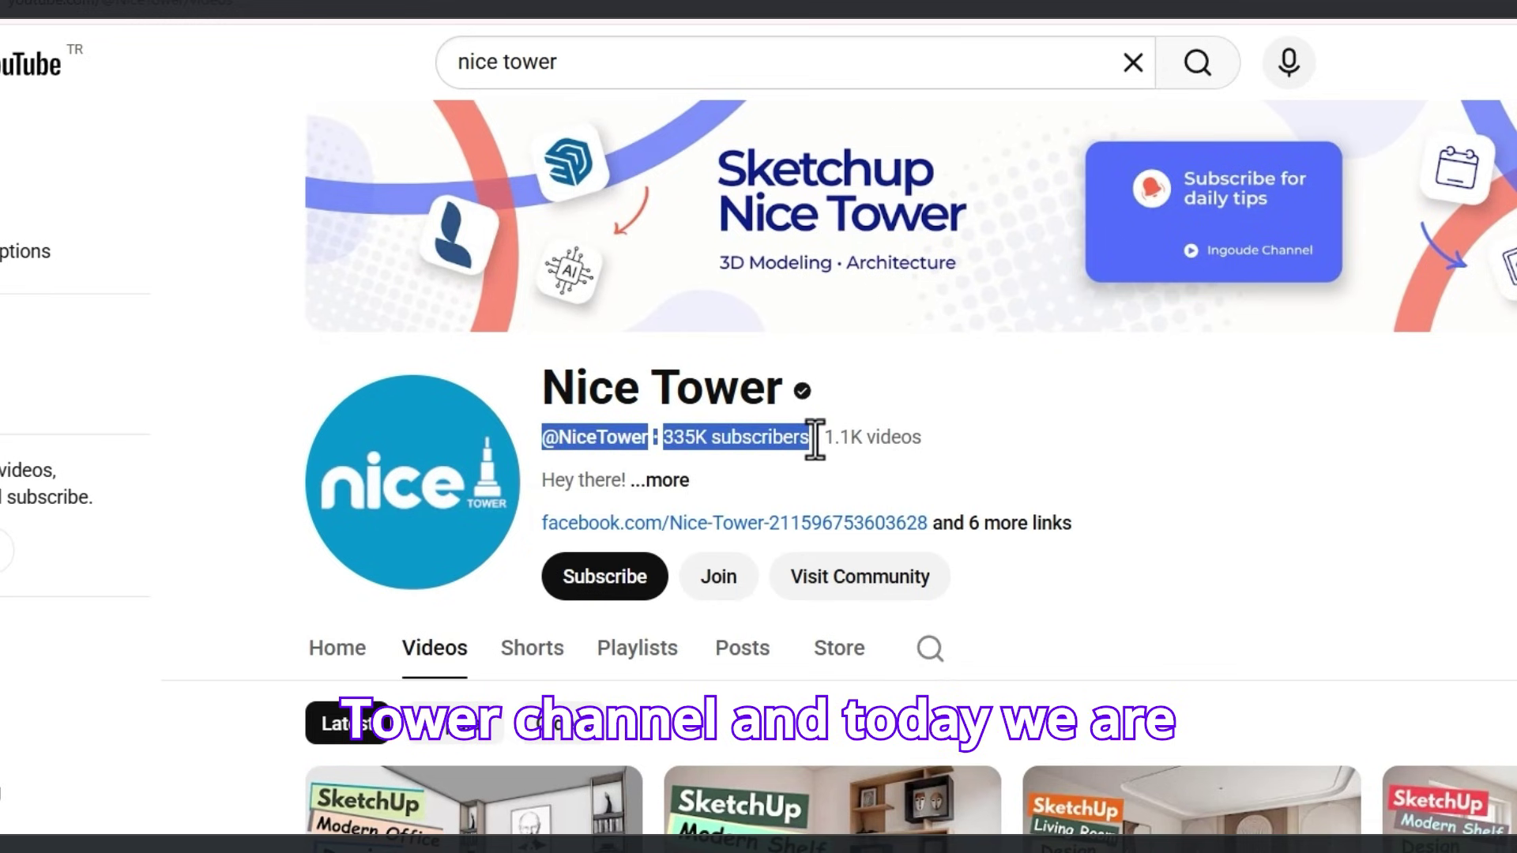
pyautogui.click(814, 474)
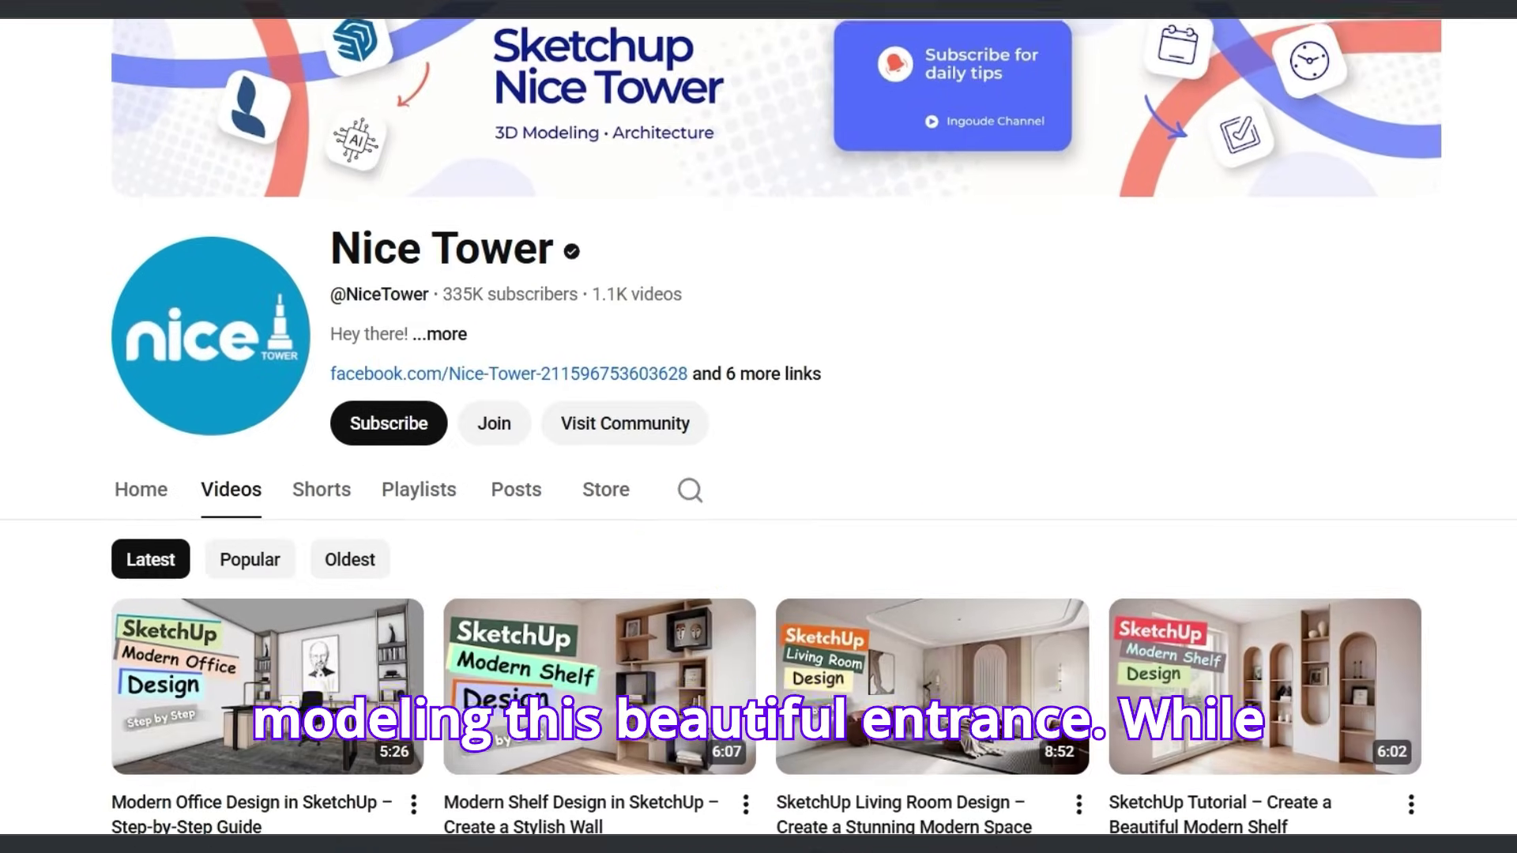
pyautogui.scroll(-5, 759, 427)
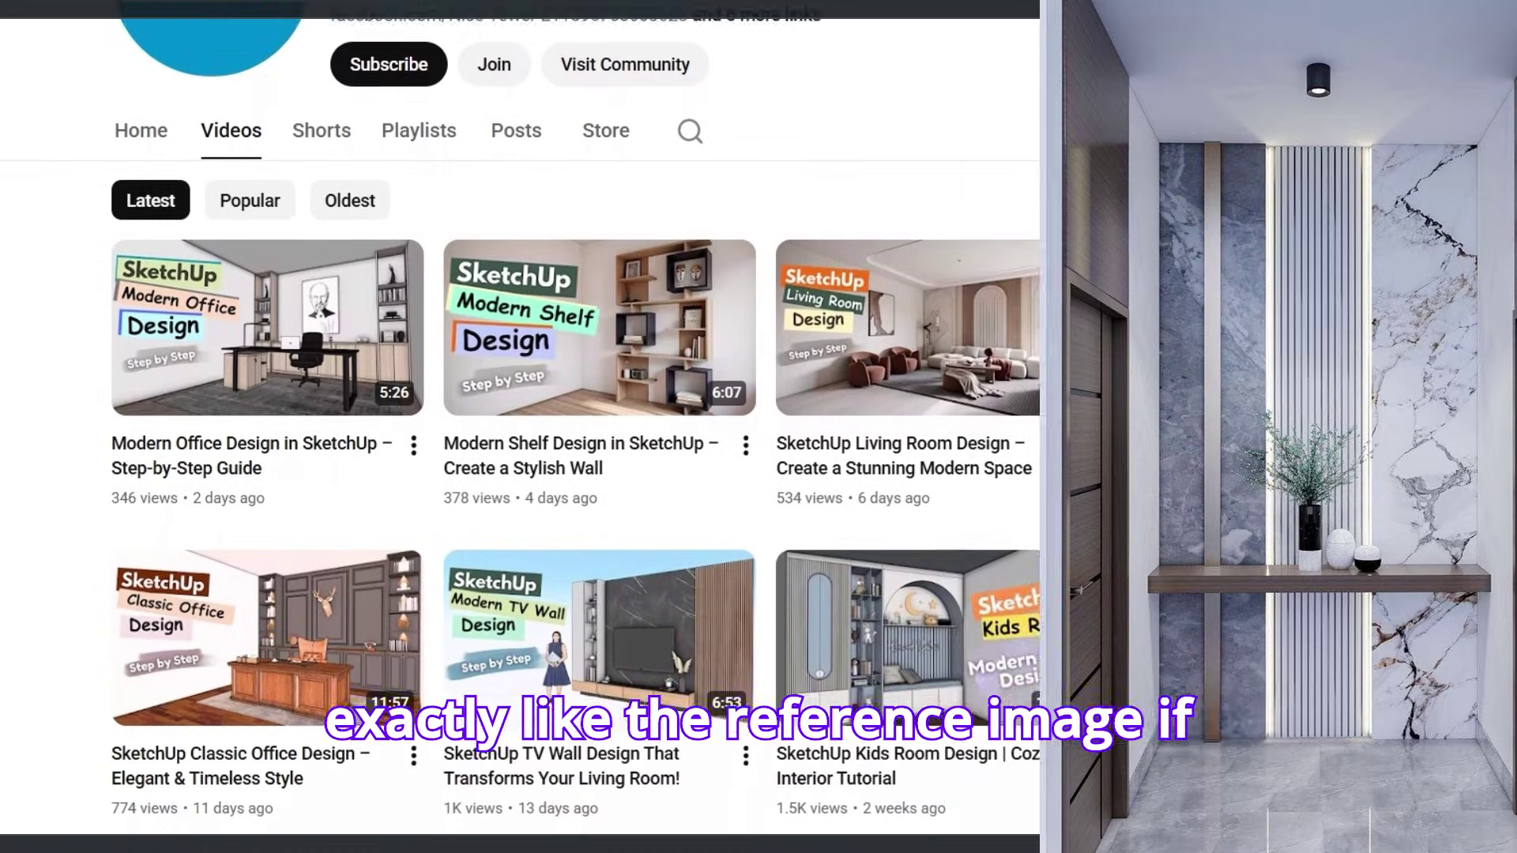
pyautogui.scroll(-5, 450, 427)
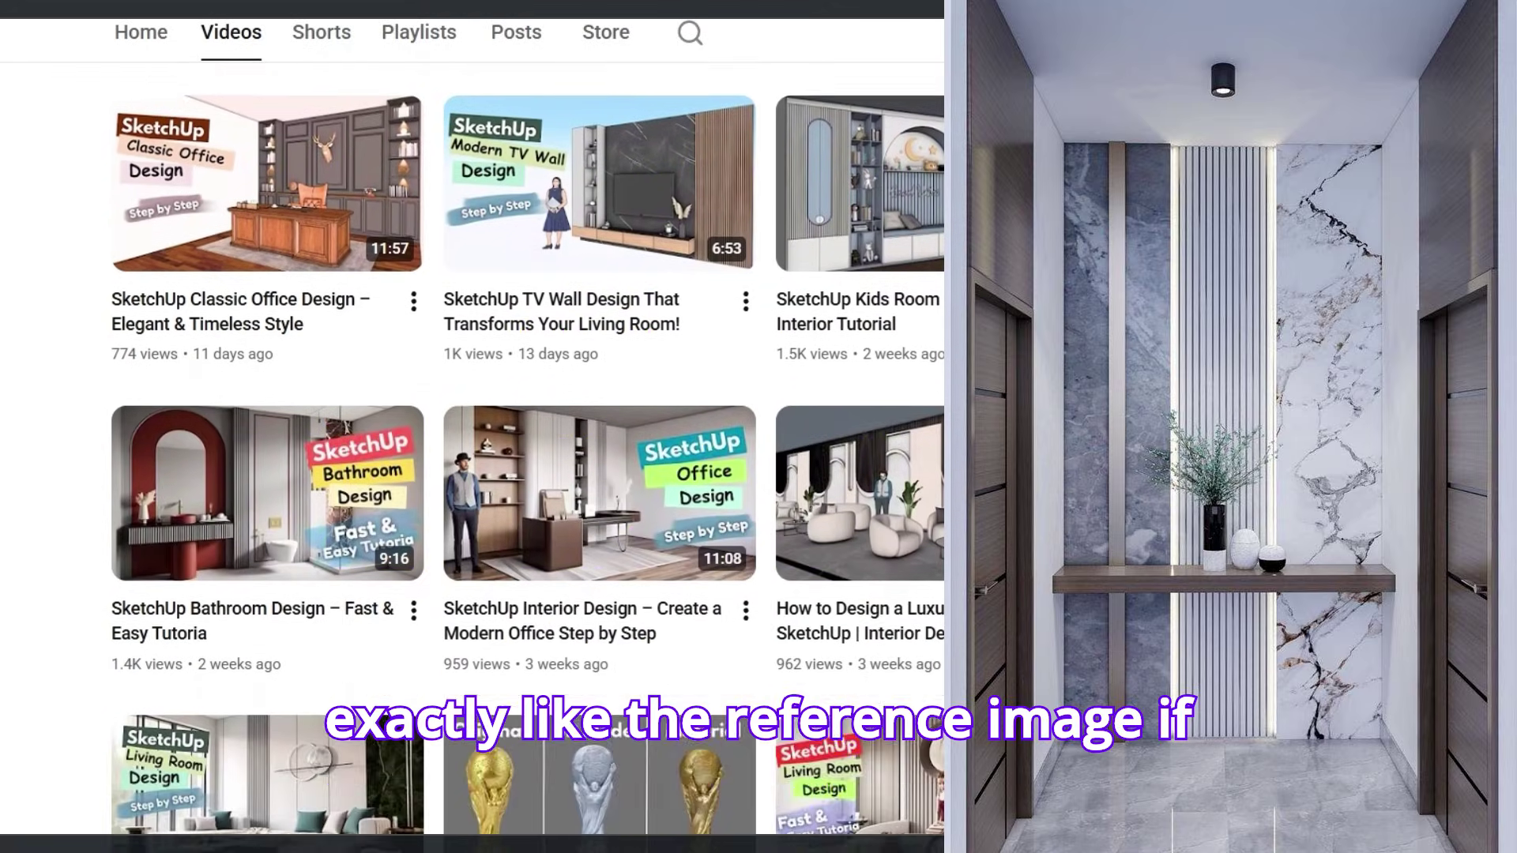
pyautogui.scroll(-5, 450, 427)
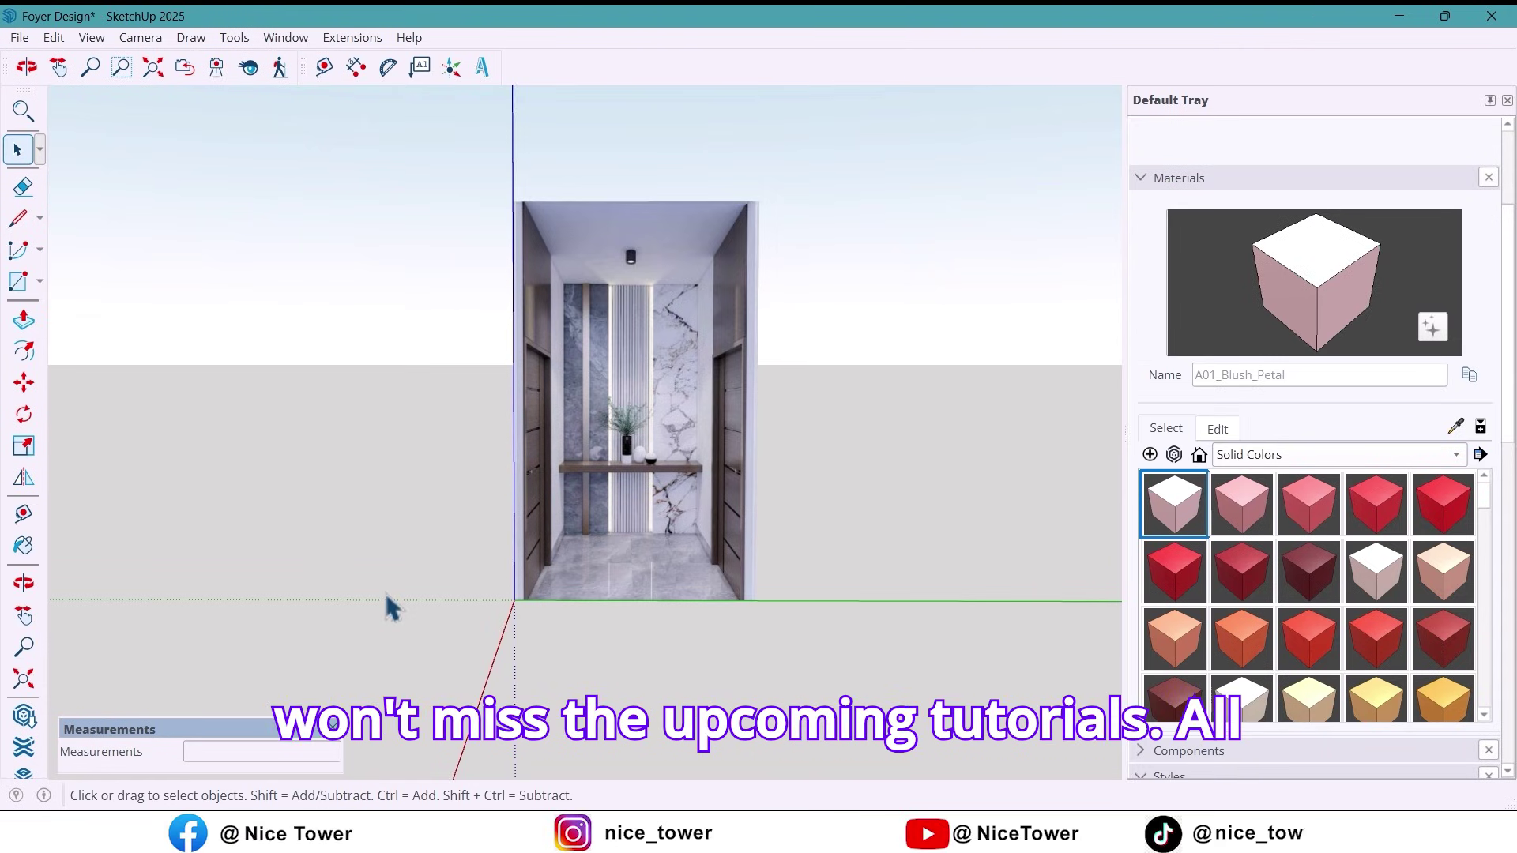
# - Move the foyer reference image about 2458 mm from the origin along the green axis
pyautogui.scroll(-3, 390, 606)
pyautogui.moveTo(440, 616); pyautogui.dragTo(613, 640, button='middle')
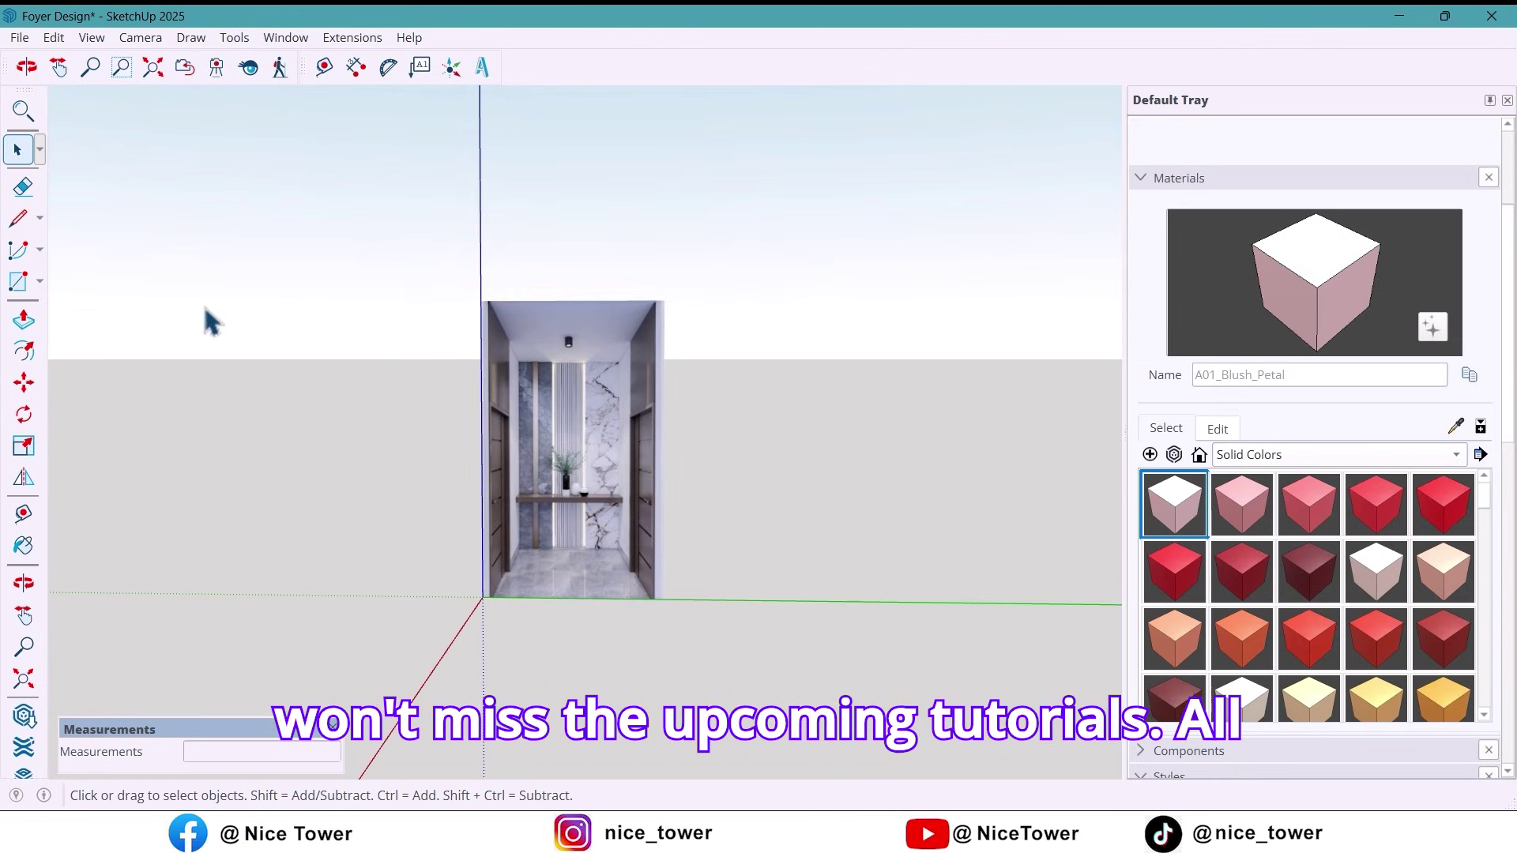
pyautogui.click(23, 384)
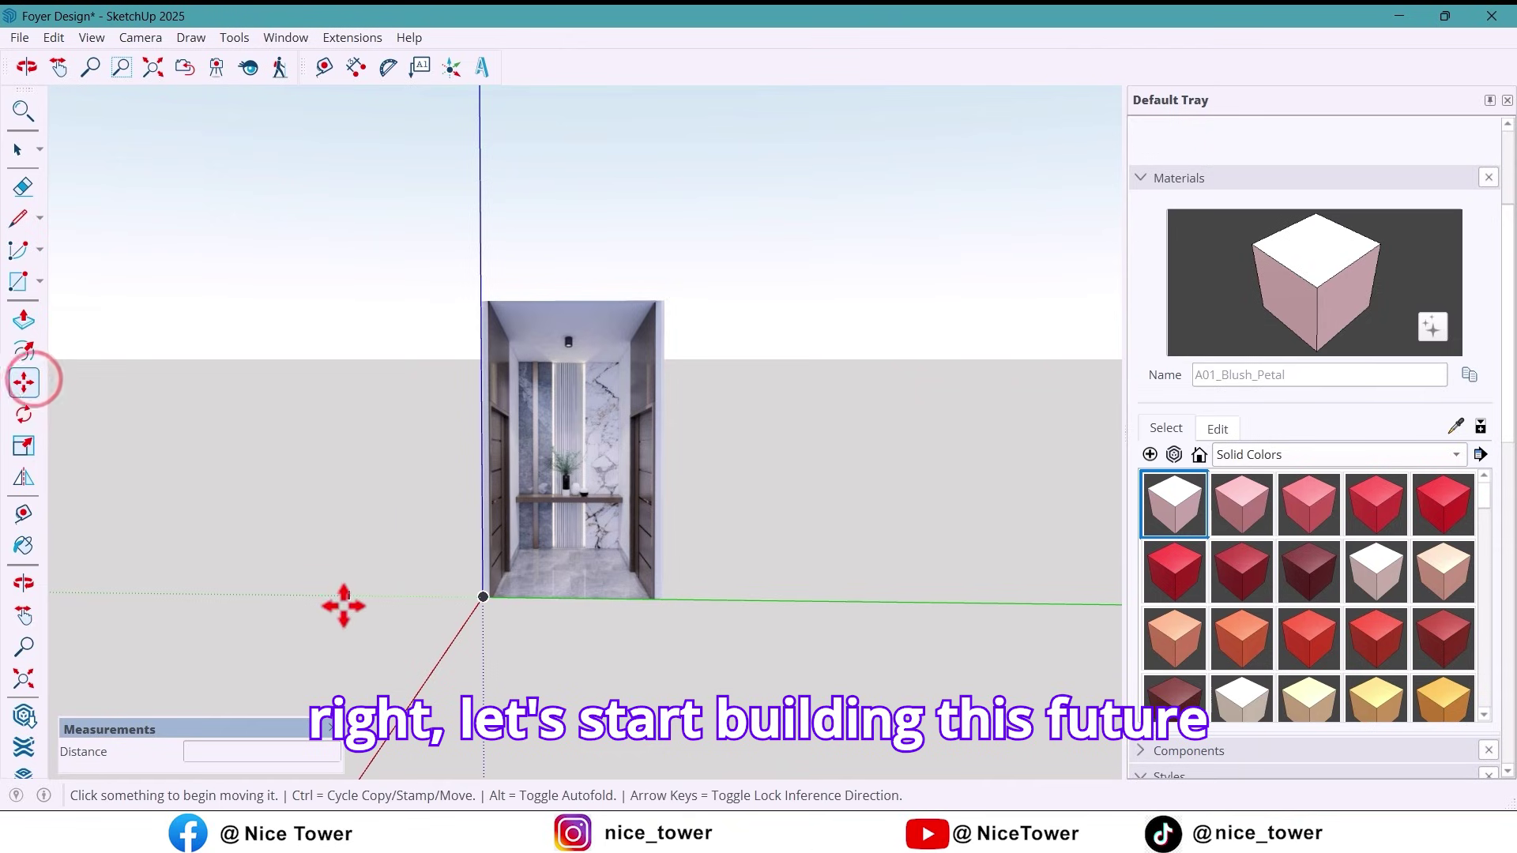
pyautogui.click(482, 598)
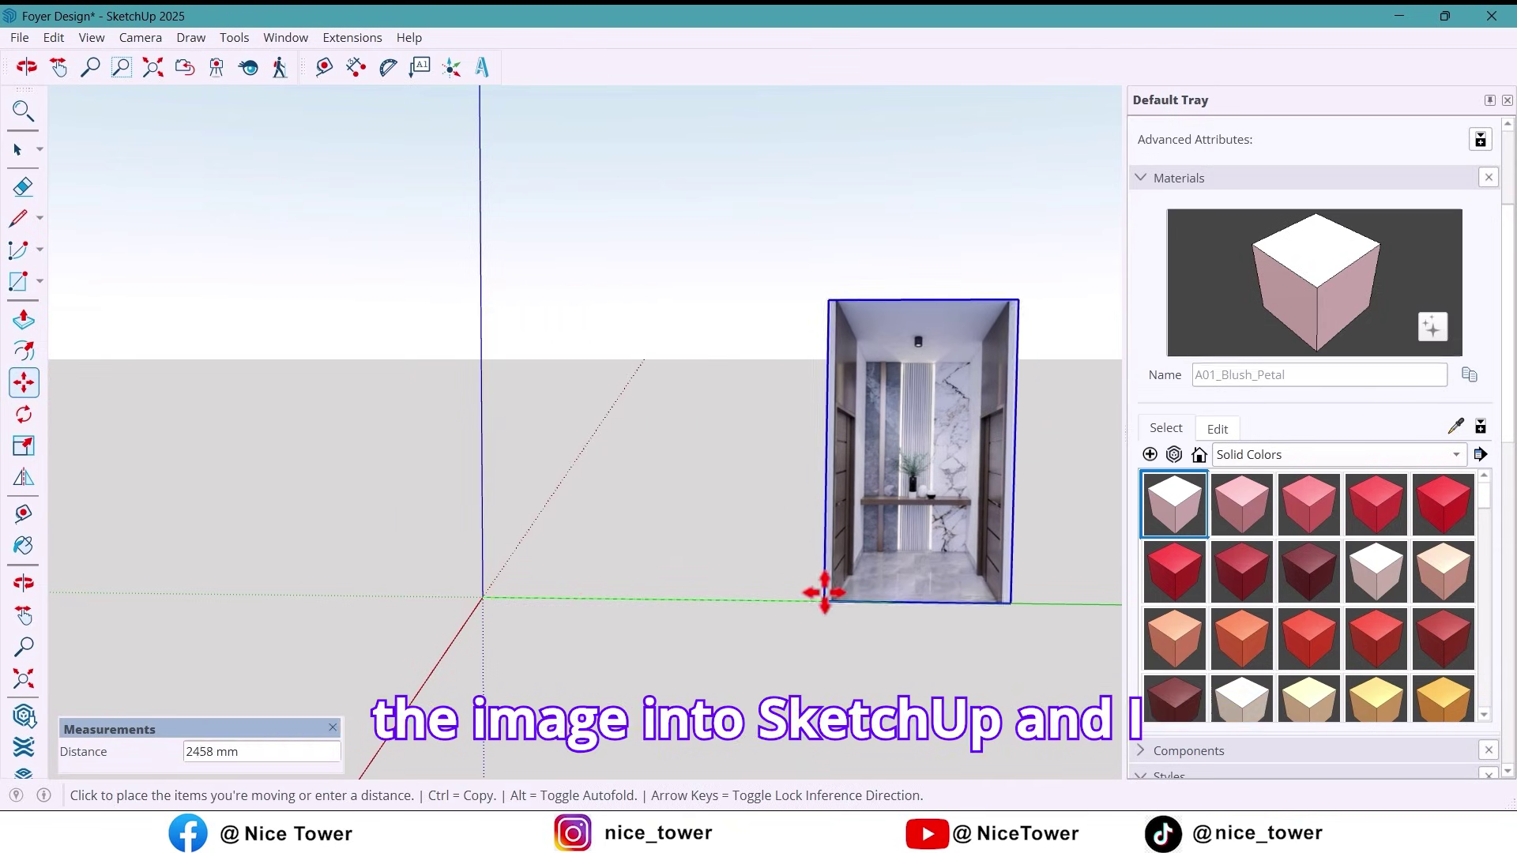
pyautogui.click(824, 593)
pyautogui.moveTo(820, 592); pyautogui.dragTo(702, 590, button='middle')
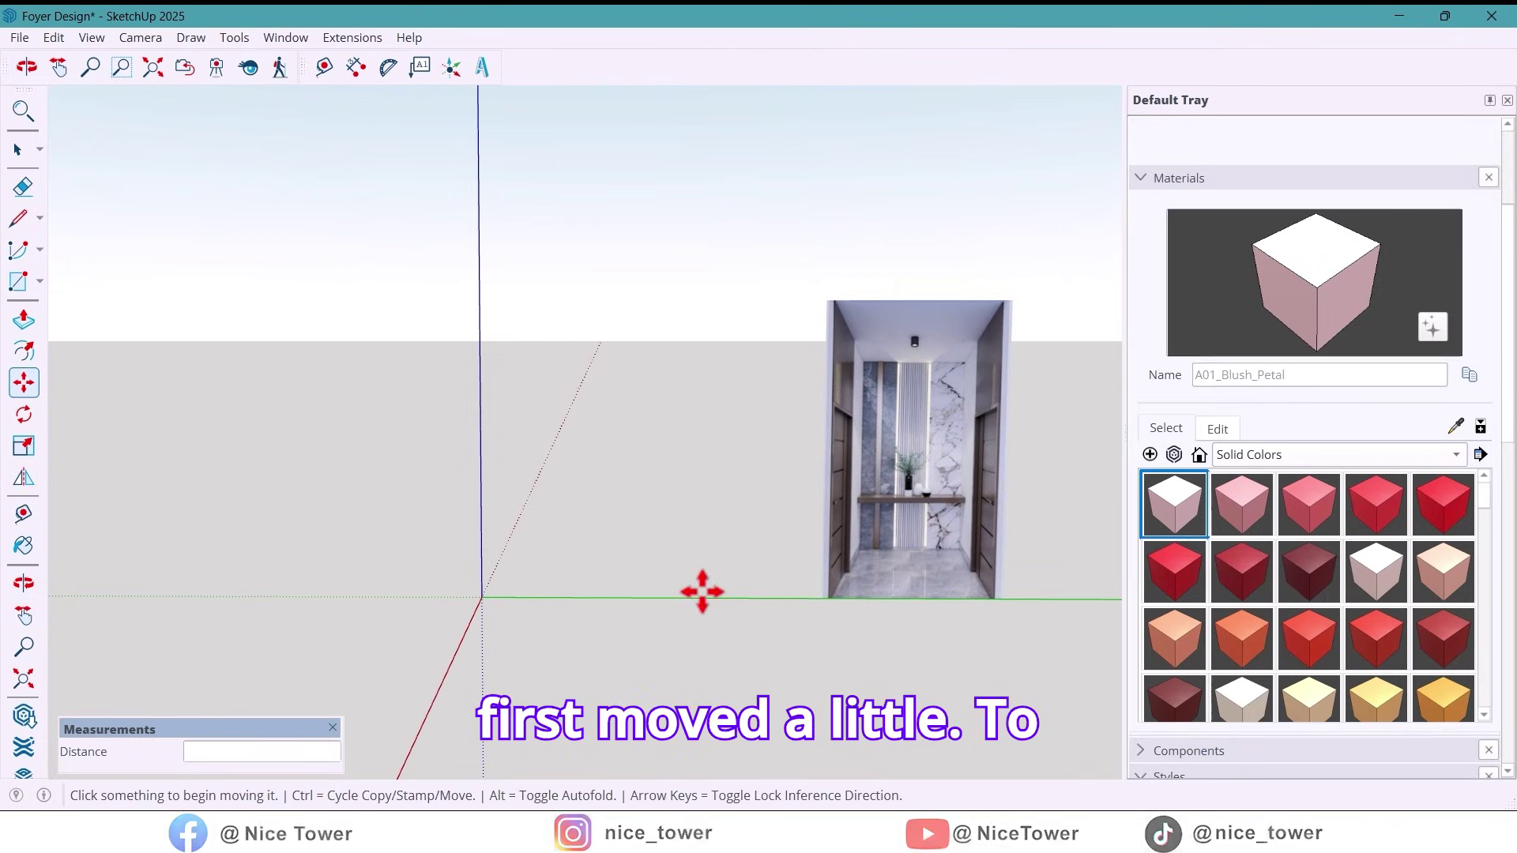
pyautogui.press('space')
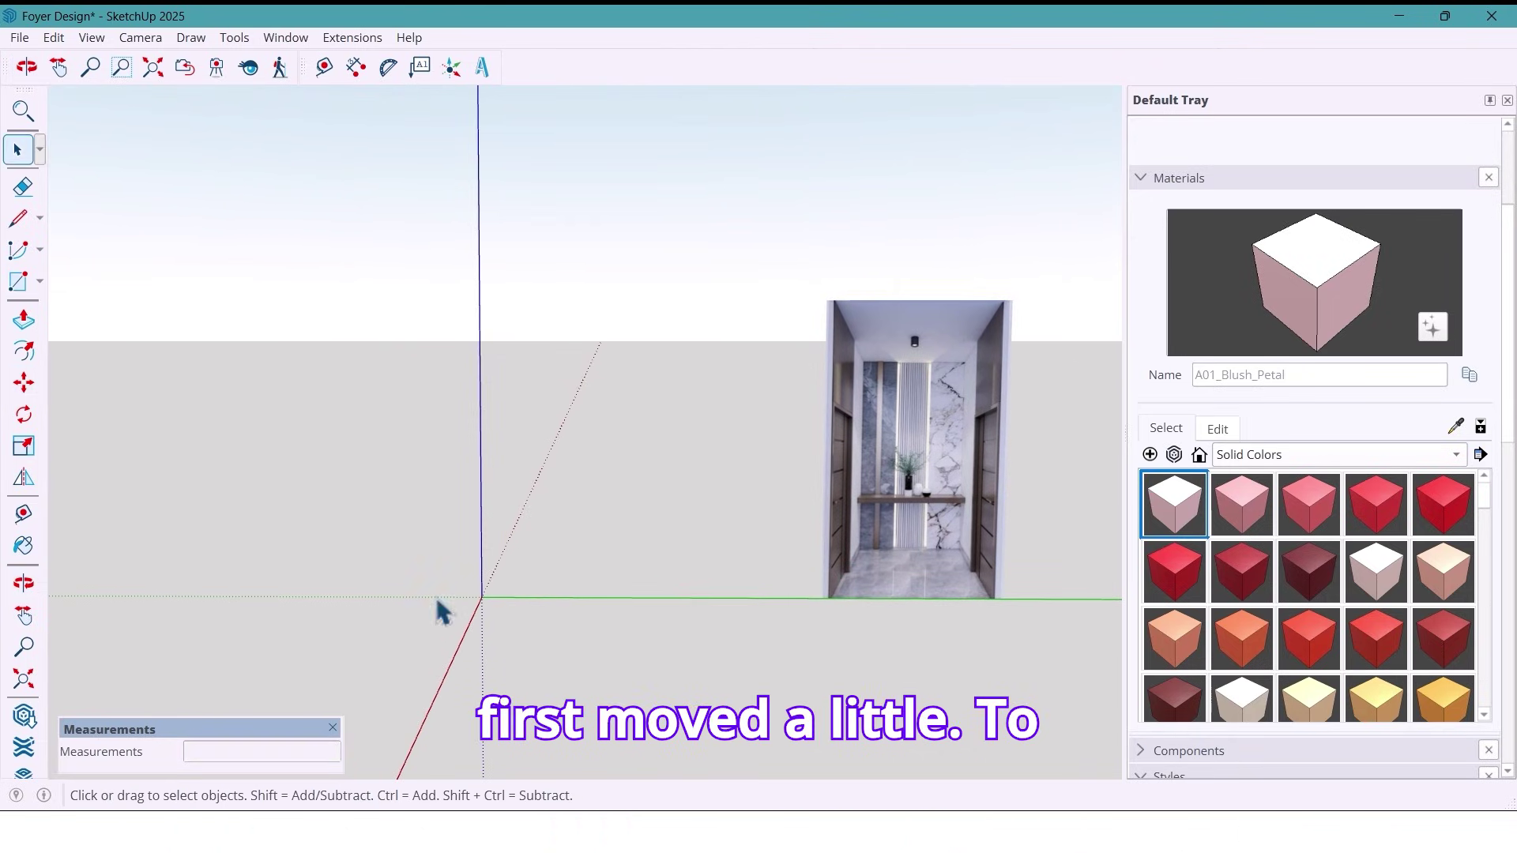
# - Draw an upright rectangle of 2800 by 1500 mm on the green-blue plane, starting at the origin
pyautogui.click(18, 282)
pyautogui.click(482, 597)
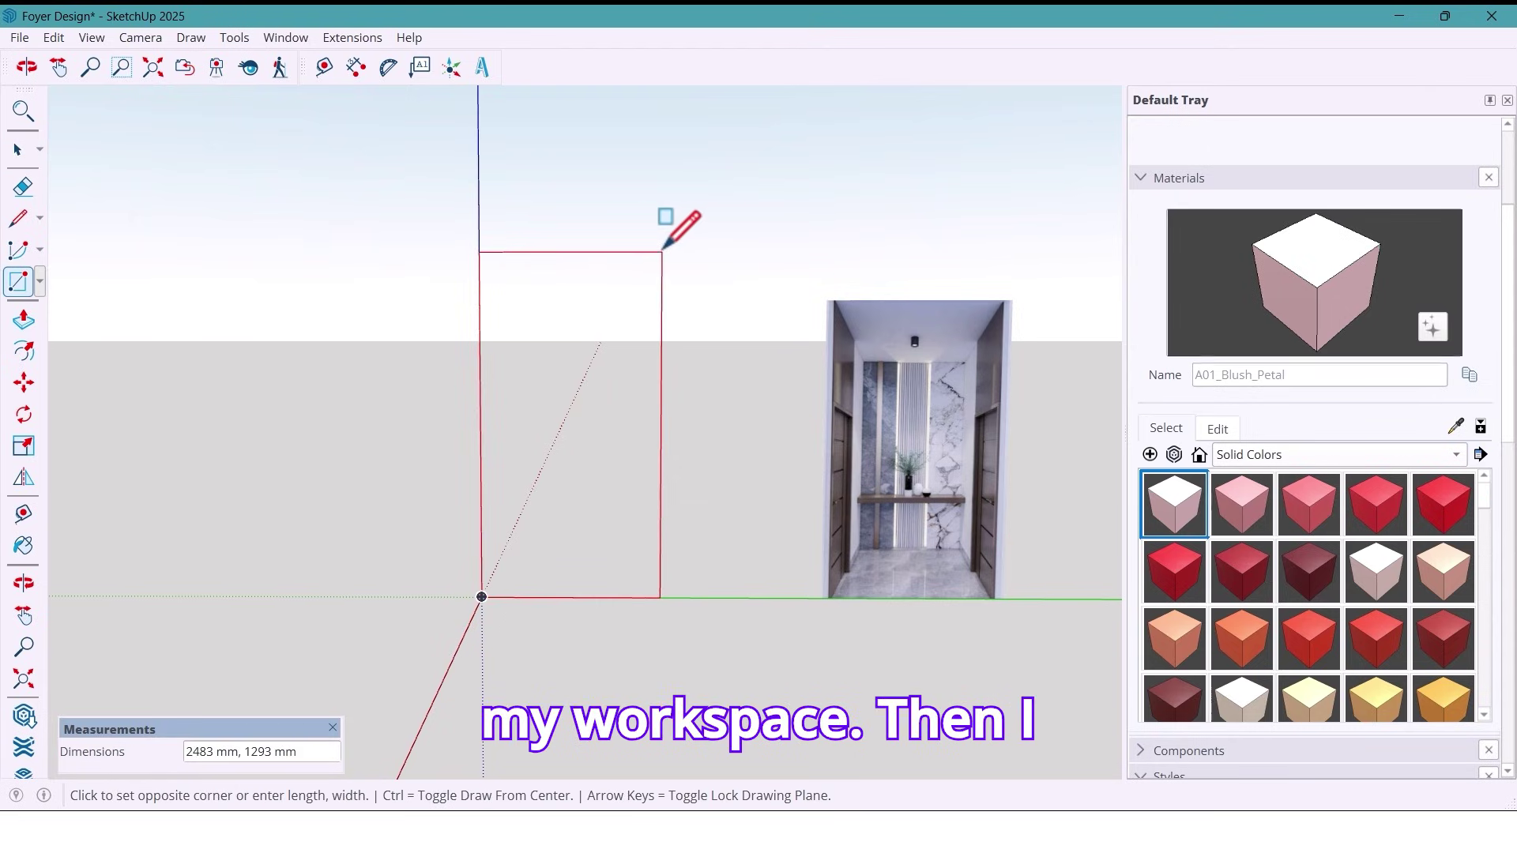
pyautogui.write('2800')
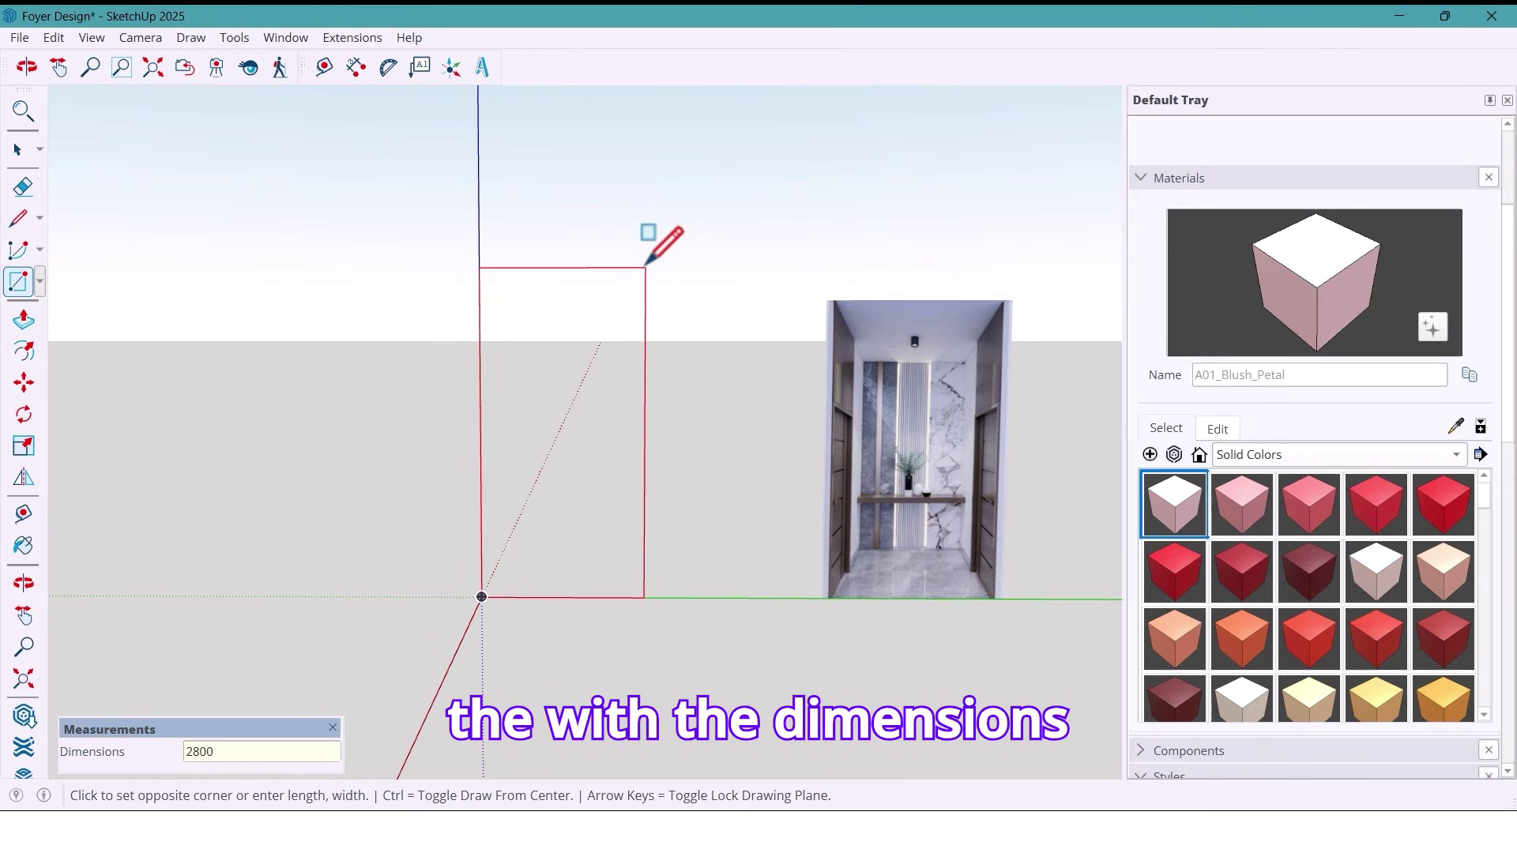
pyautogui.write(',15')
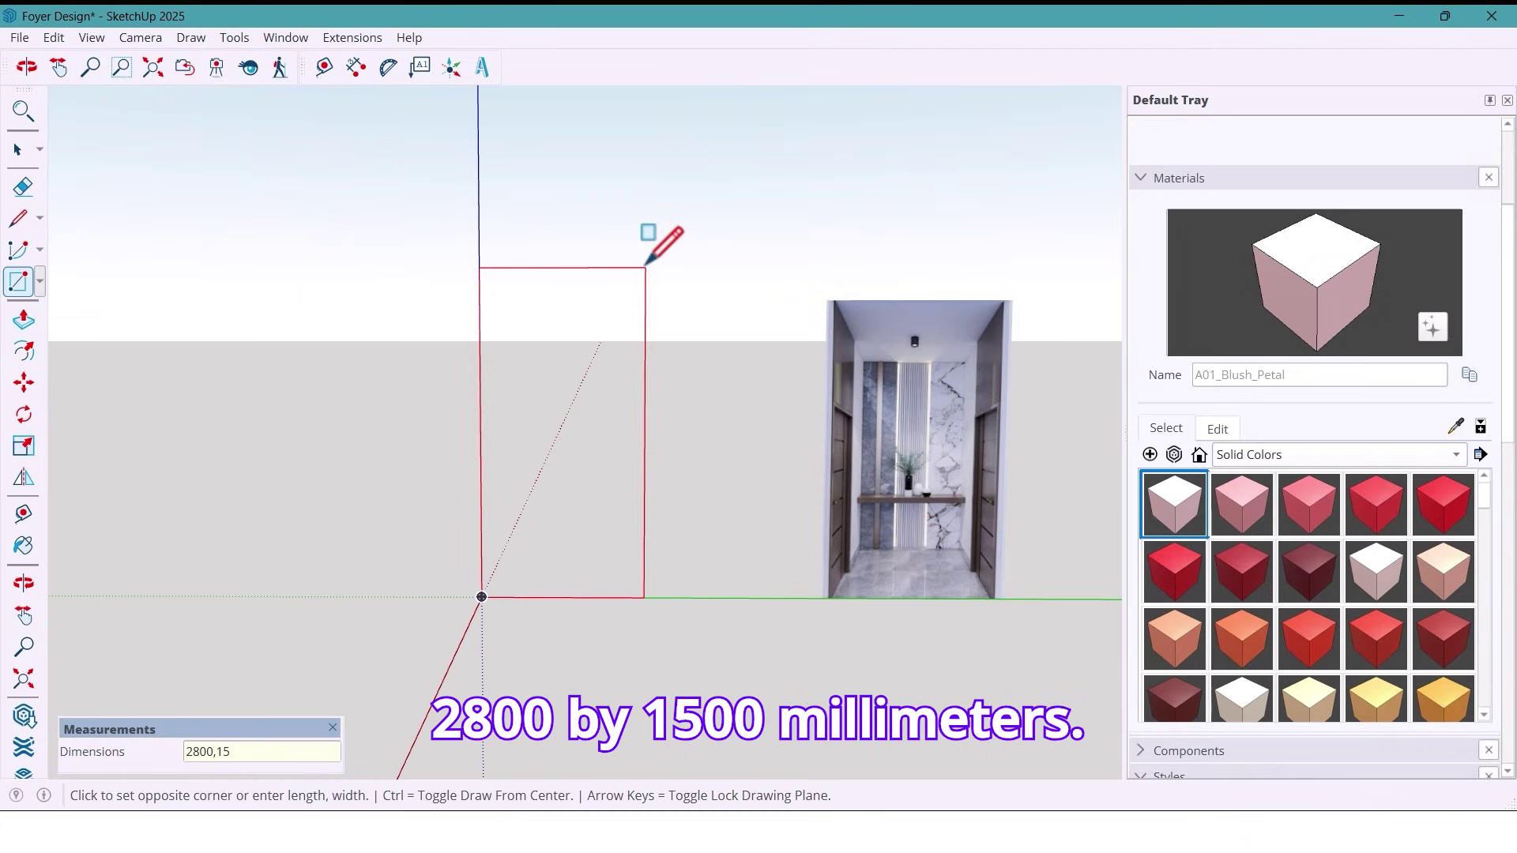
pyautogui.write('00')
pyautogui.press('Return')
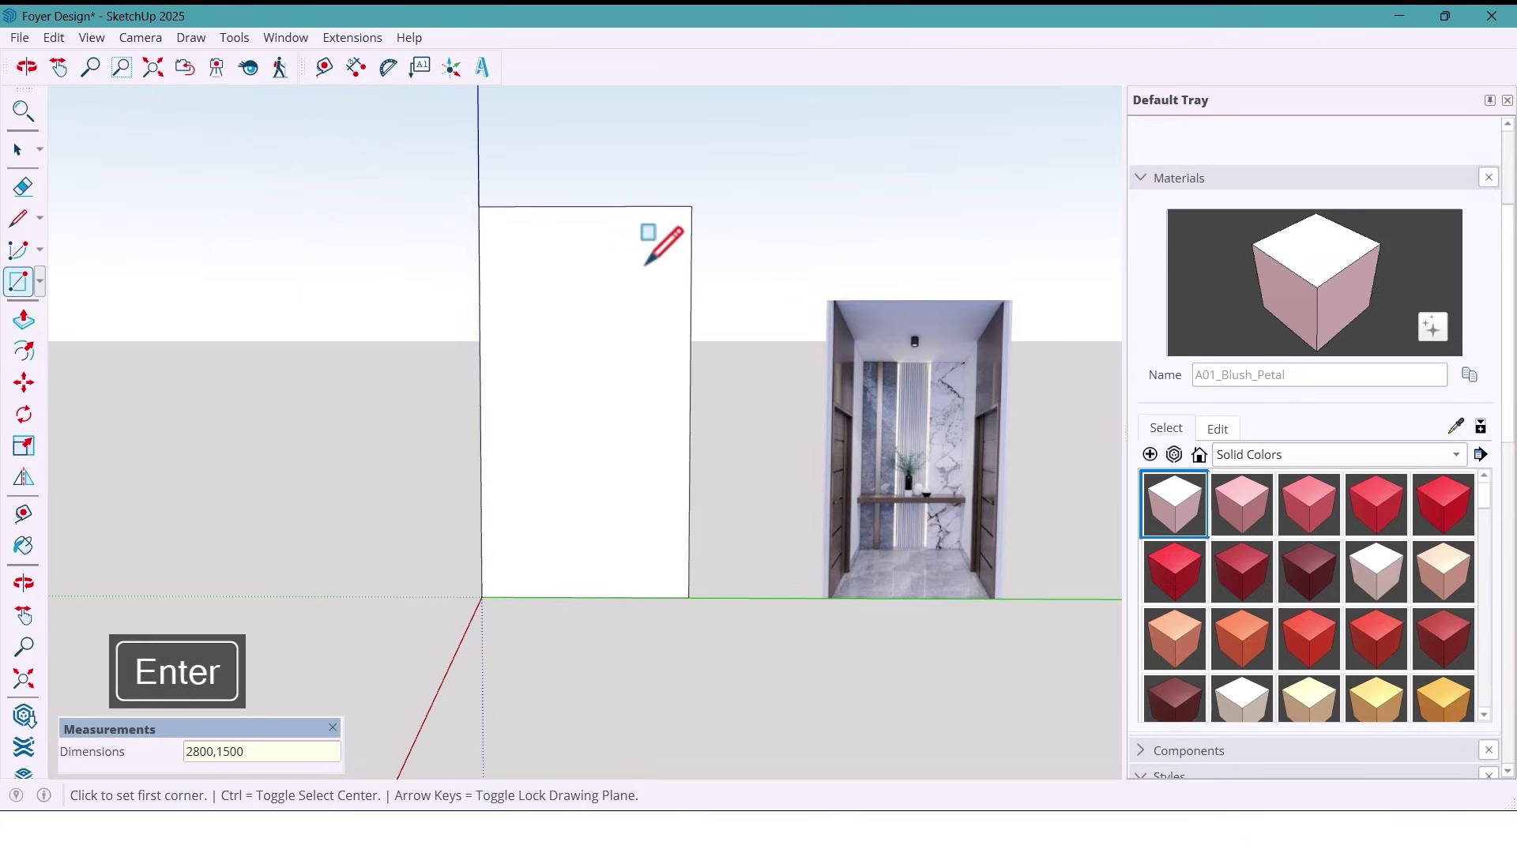
pyautogui.press('space')
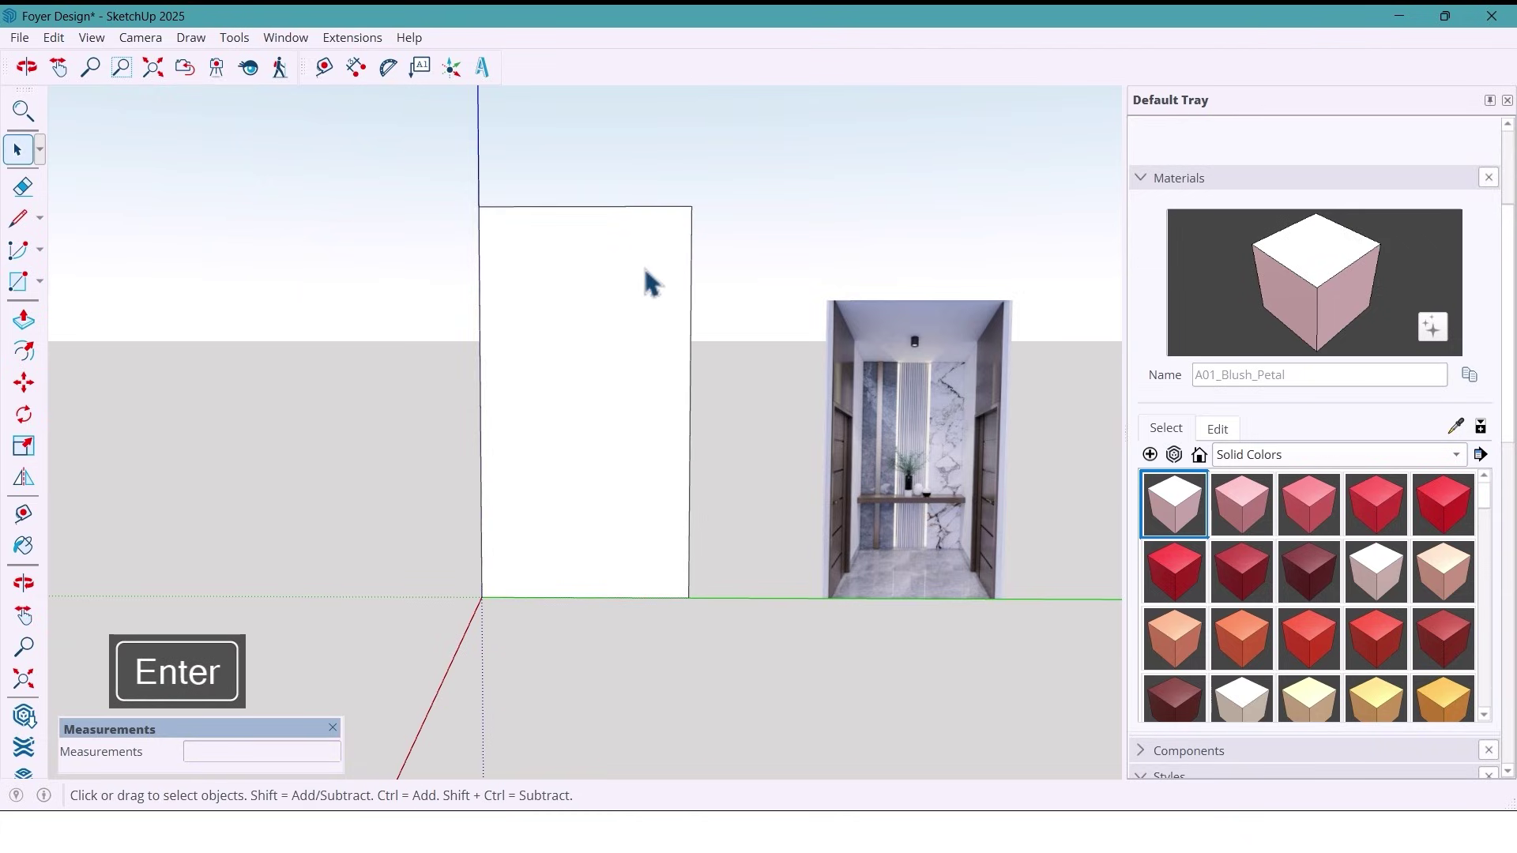
# - Copy the rectangle's left edge 500 mm inward, and copy that line again at the same spacing to form three vertical strips
pyautogui.moveTo(593, 335); pyautogui.dragTo(505, 370, button='middle')
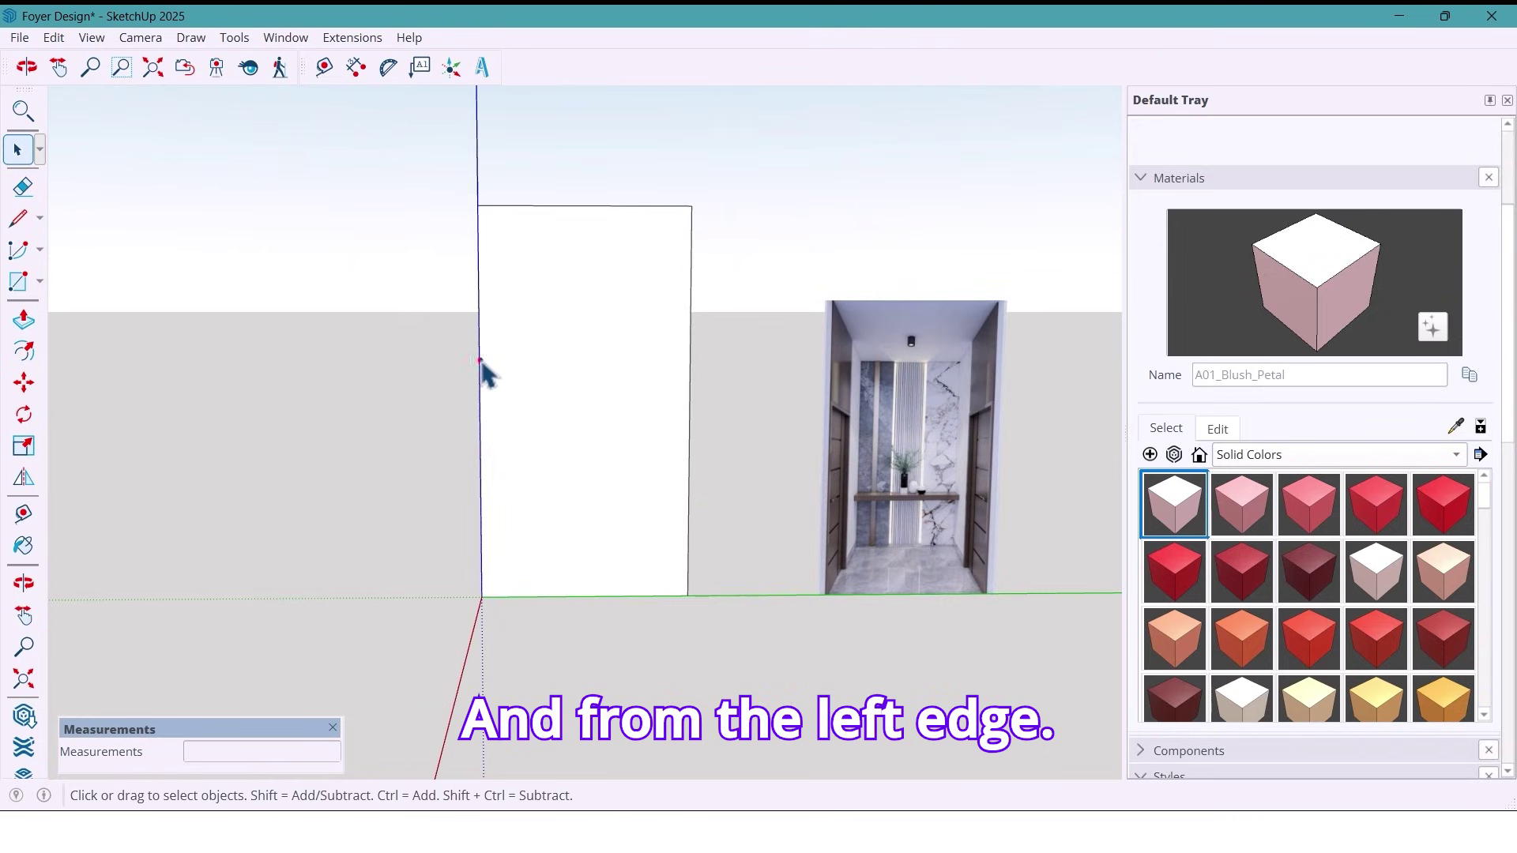
pyautogui.press('m')
pyautogui.press('ctrl')
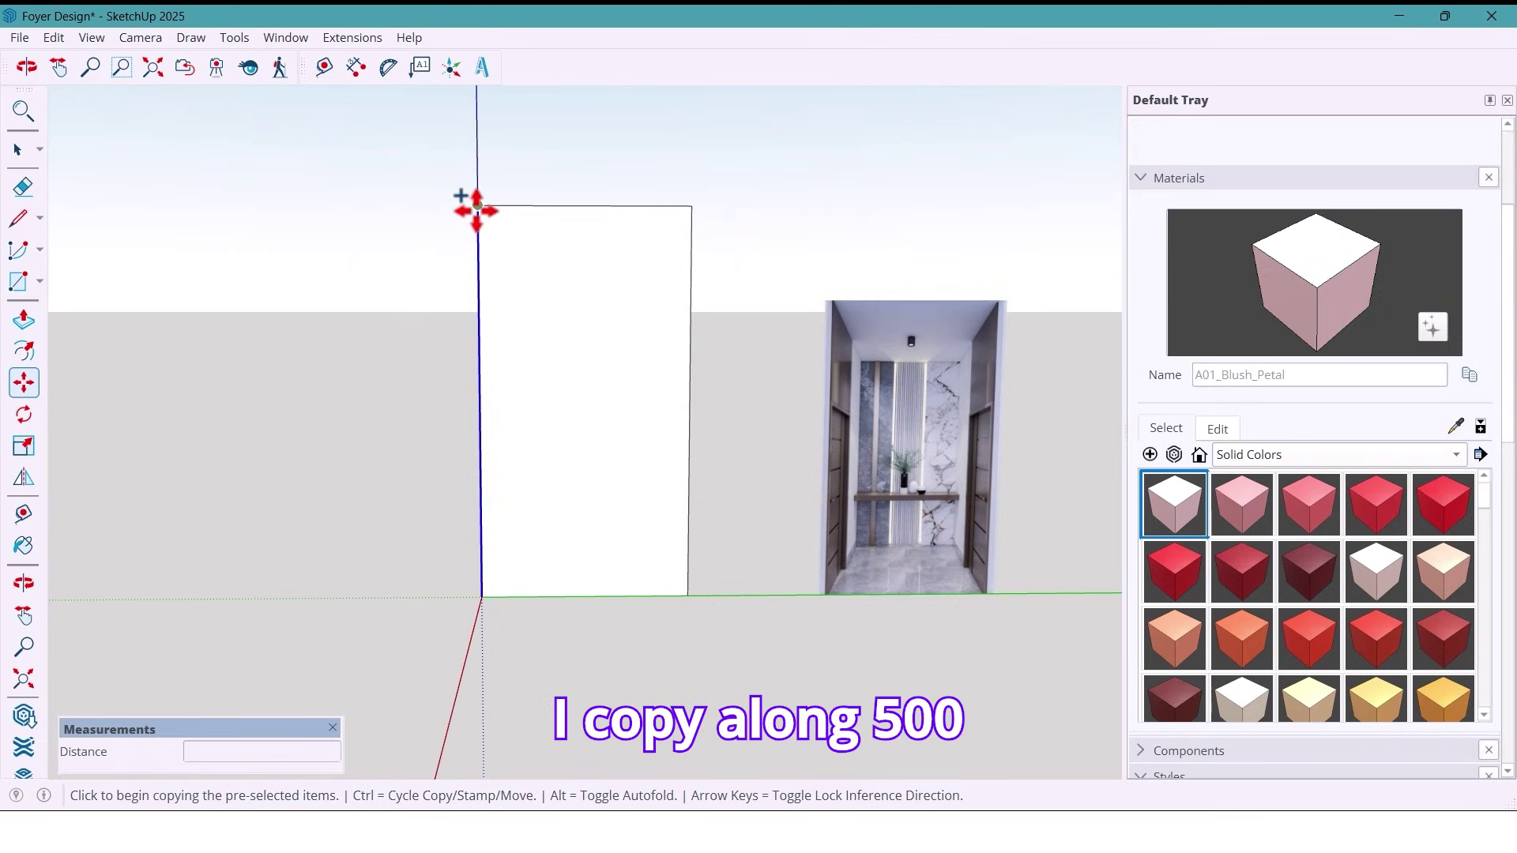
pyautogui.click(477, 205)
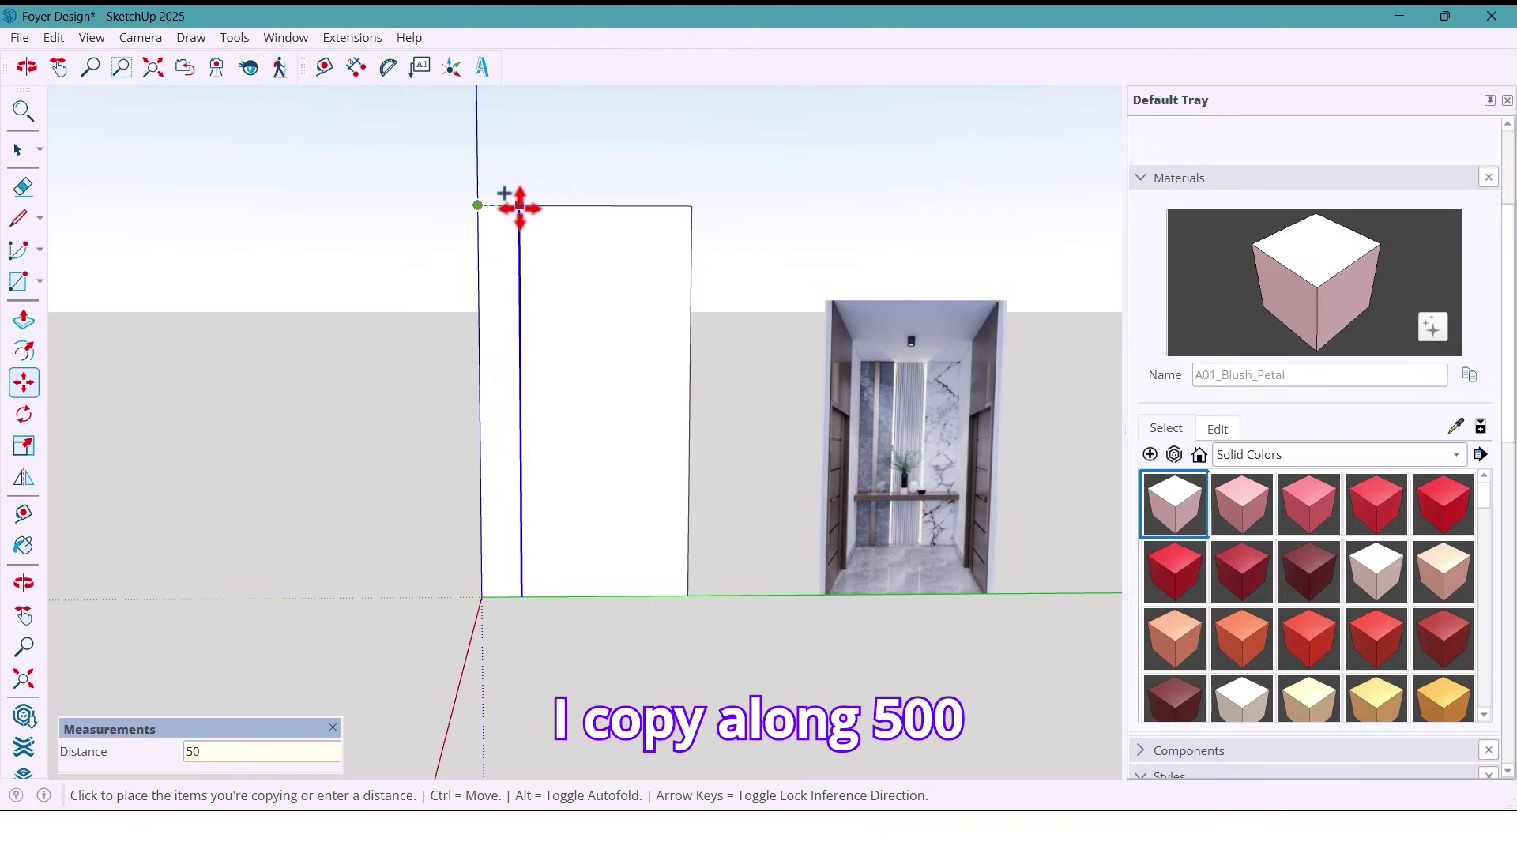
pyautogui.press('Return')
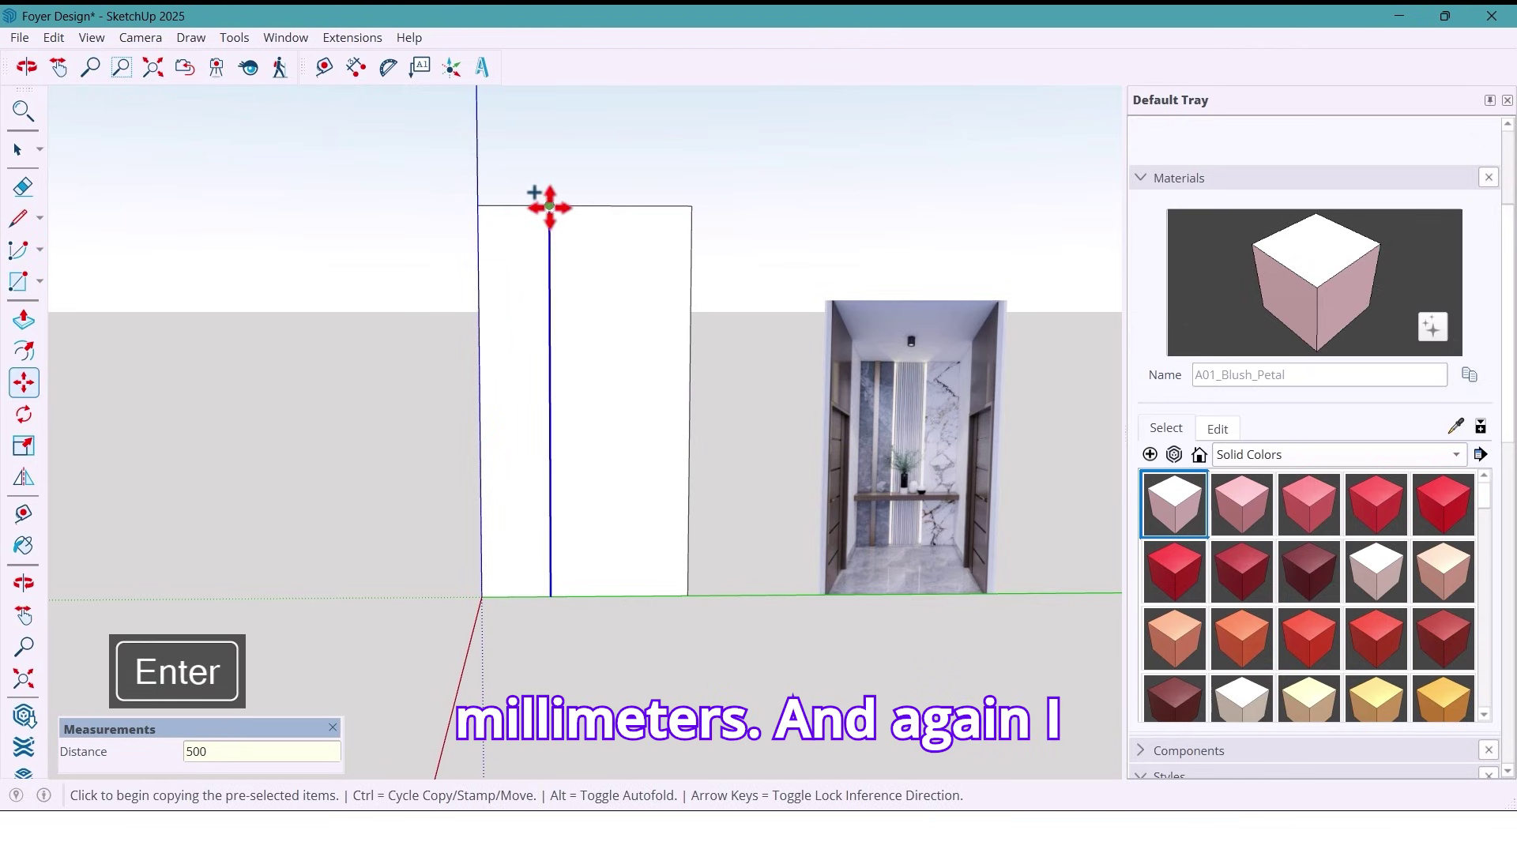
pyautogui.click(550, 205)
pyautogui.click(619, 207)
pyautogui.press('space')
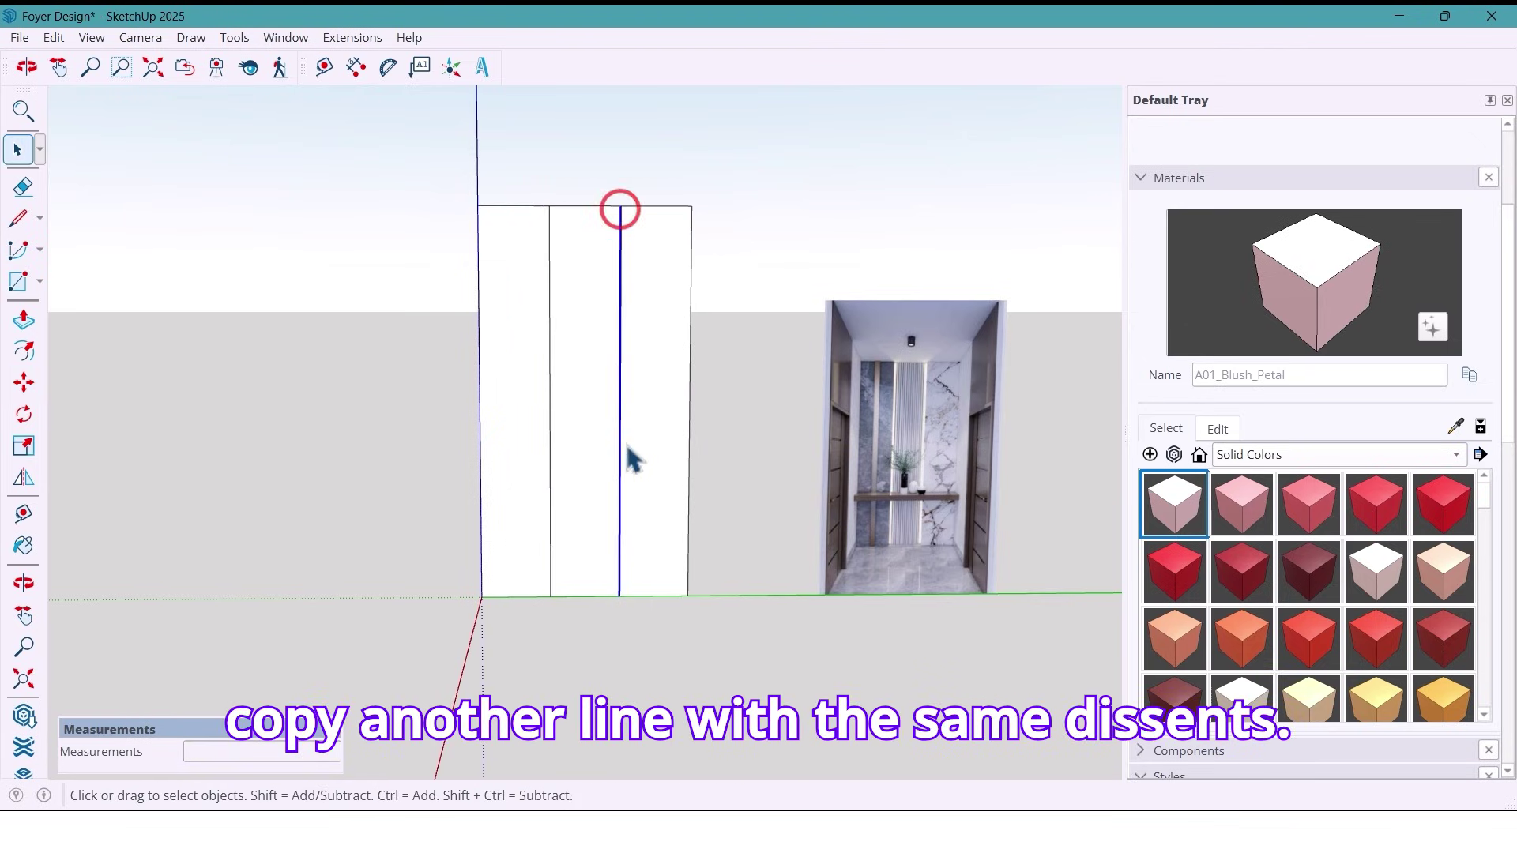
# - Group the whole rectangle together with its two dividing lines
pyautogui.moveTo(624, 482); pyautogui.dragTo(603, 494, button='middle')
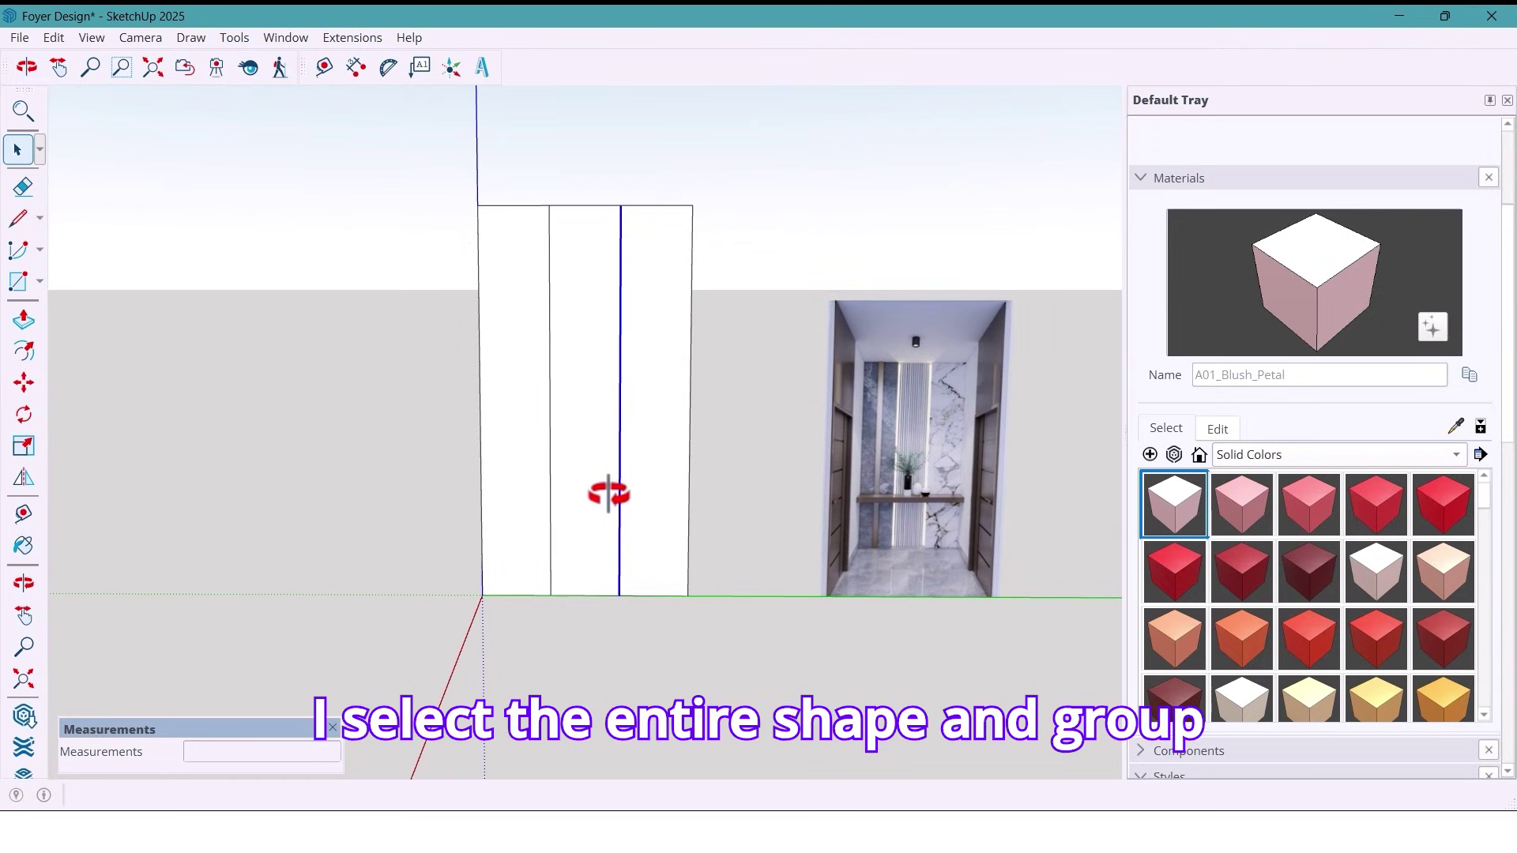
pyautogui.click(534, 506)
pyautogui.moveTo(652, 544); pyautogui.dragTo(586, 518, button='middle')
pyautogui.tripleClick(585, 517)
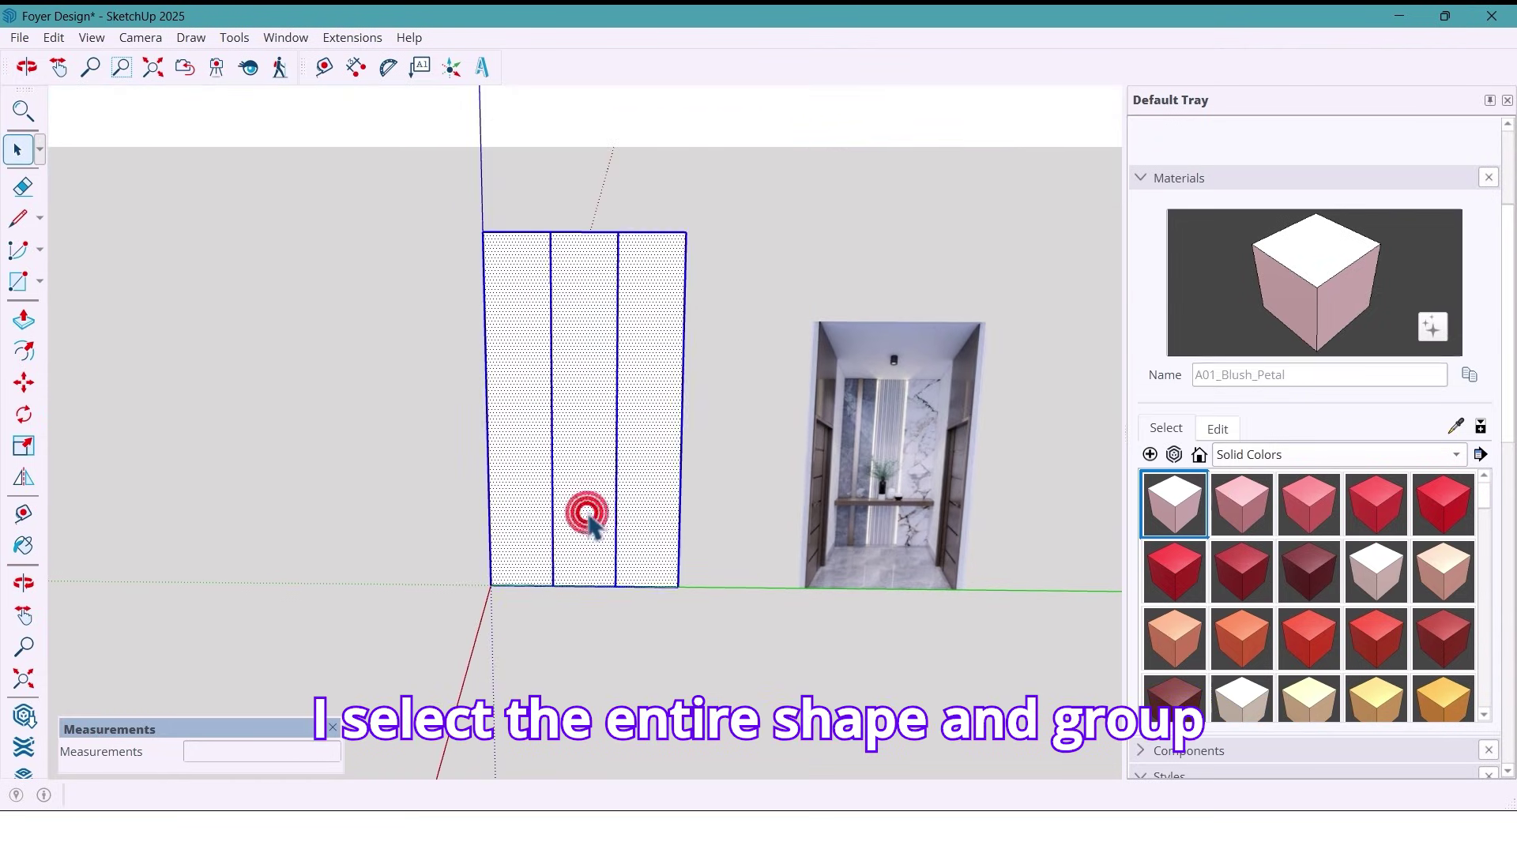
pyautogui.rightClick(586, 512)
pyautogui.click(705, 193)
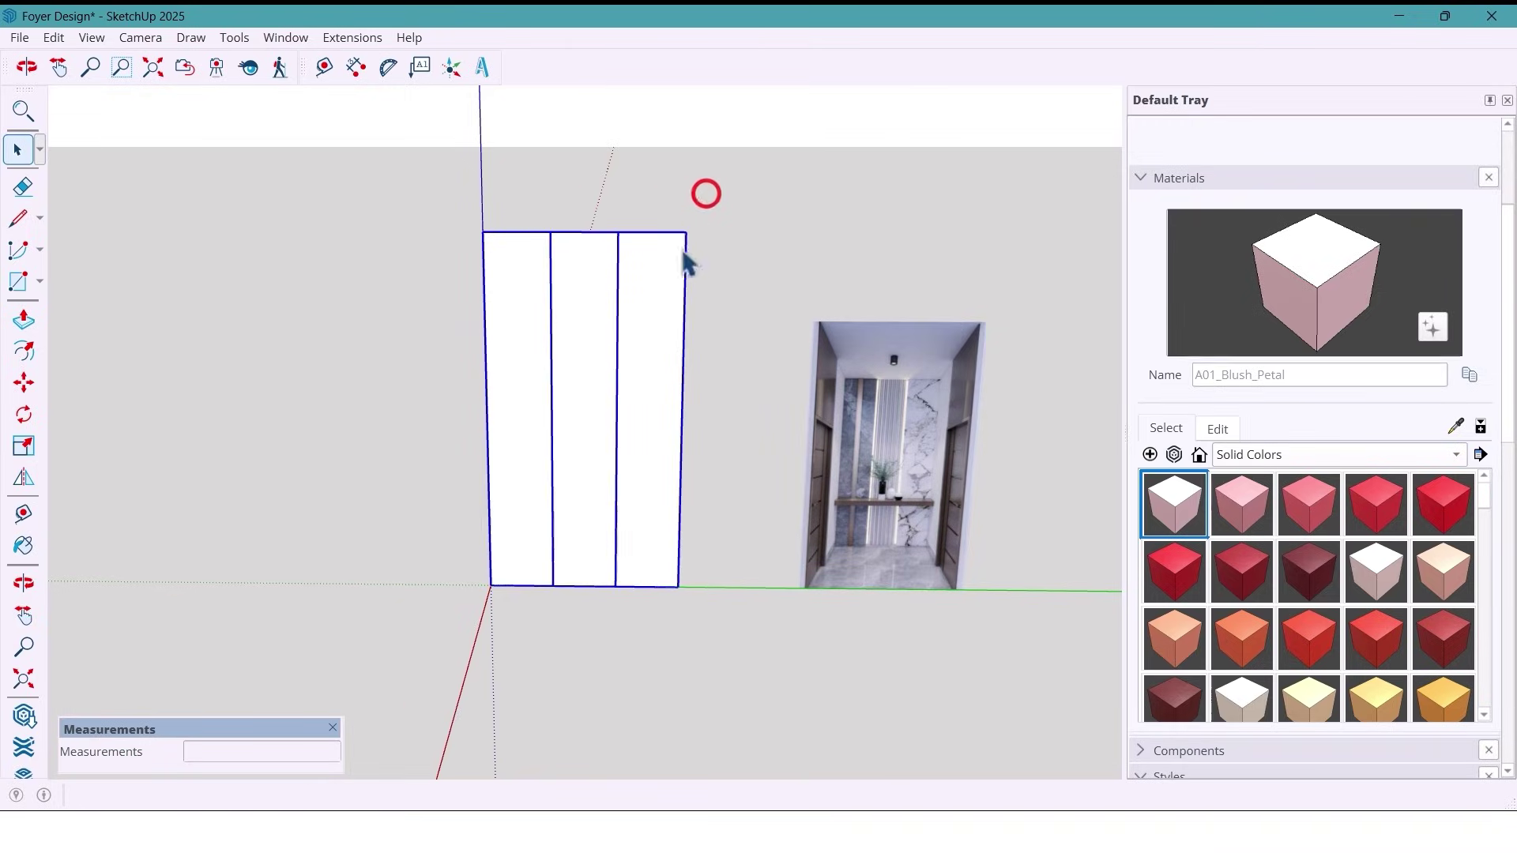
# - Copy the left strip's face from inside the wall group and paste it in place outside the group
pyautogui.click(506, 549)
pyautogui.click(520, 527)
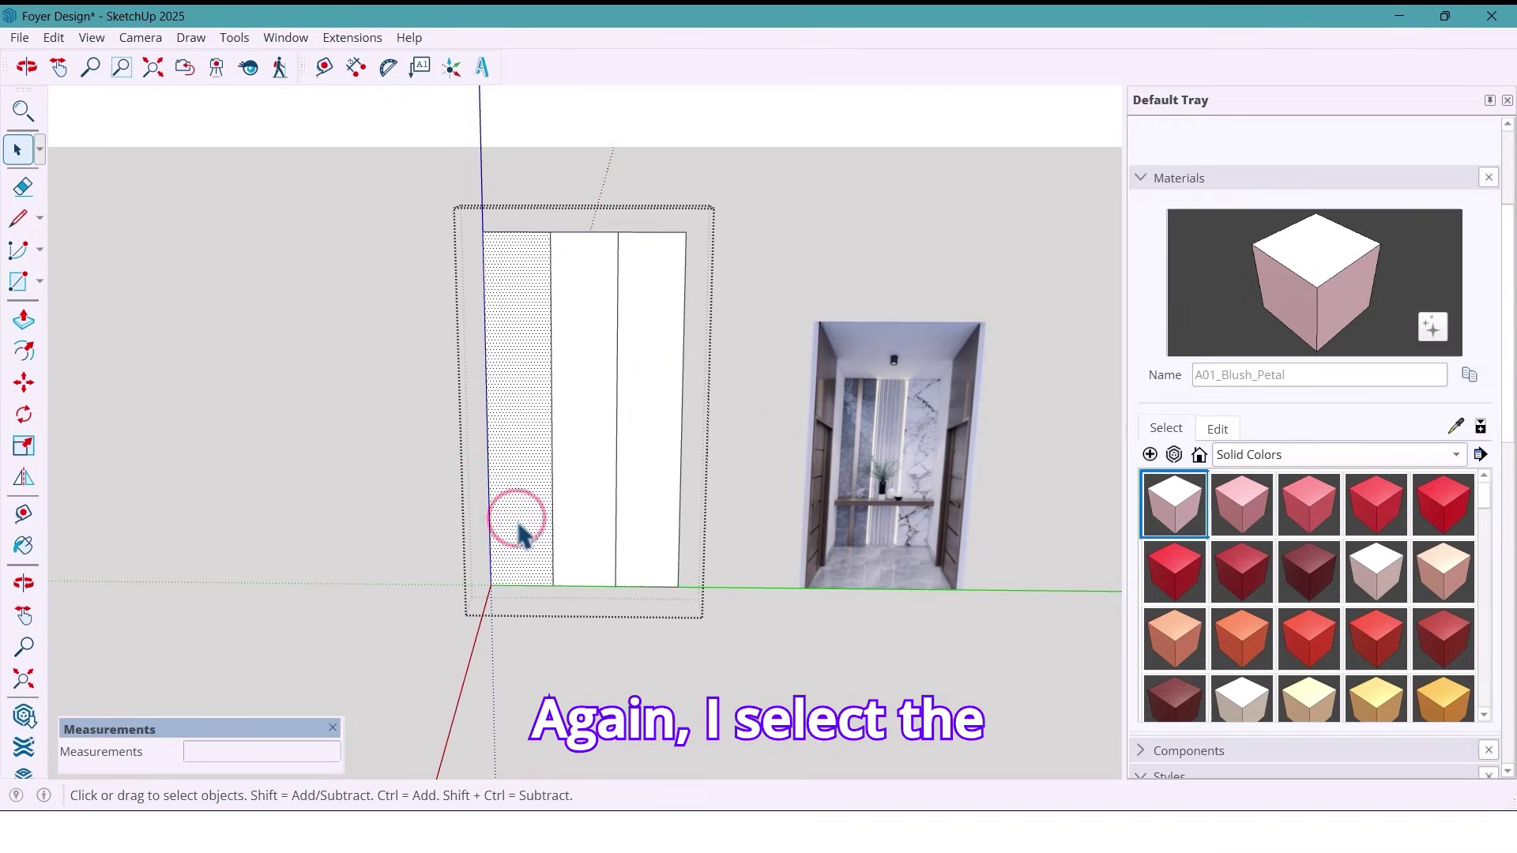
pyautogui.hotkey('ctrl', 'c')
pyautogui.press('Escape')
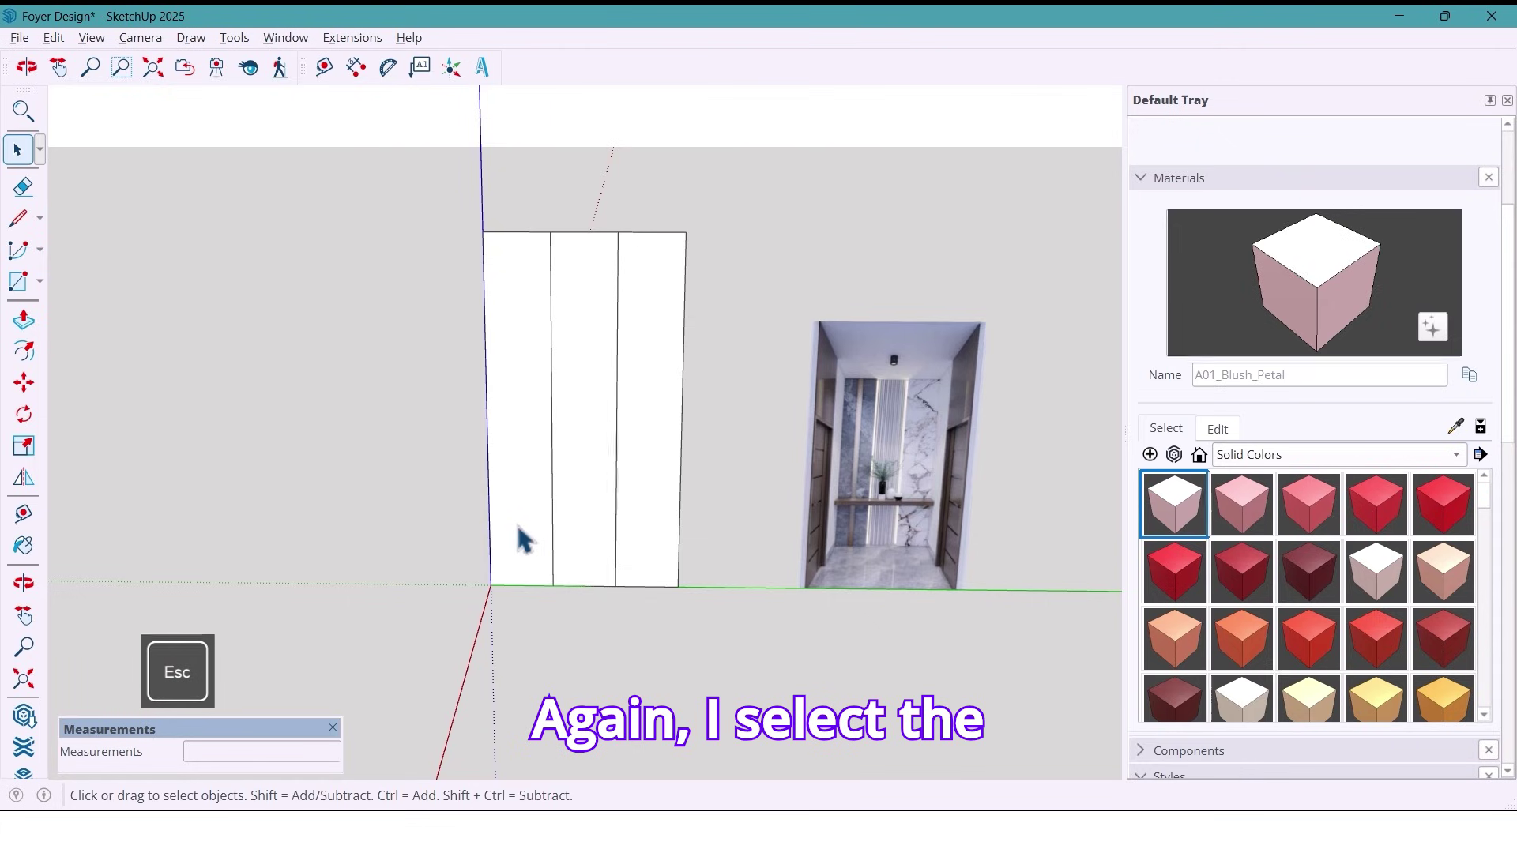
pyautogui.hotkey('alt', 'p')
# - Extrude the pasted left strip 30 mm with Push/Pull
pyautogui.scroll(3, 518, 561)
pyautogui.moveTo(519, 565); pyautogui.dragTo(524, 575, button='middle')
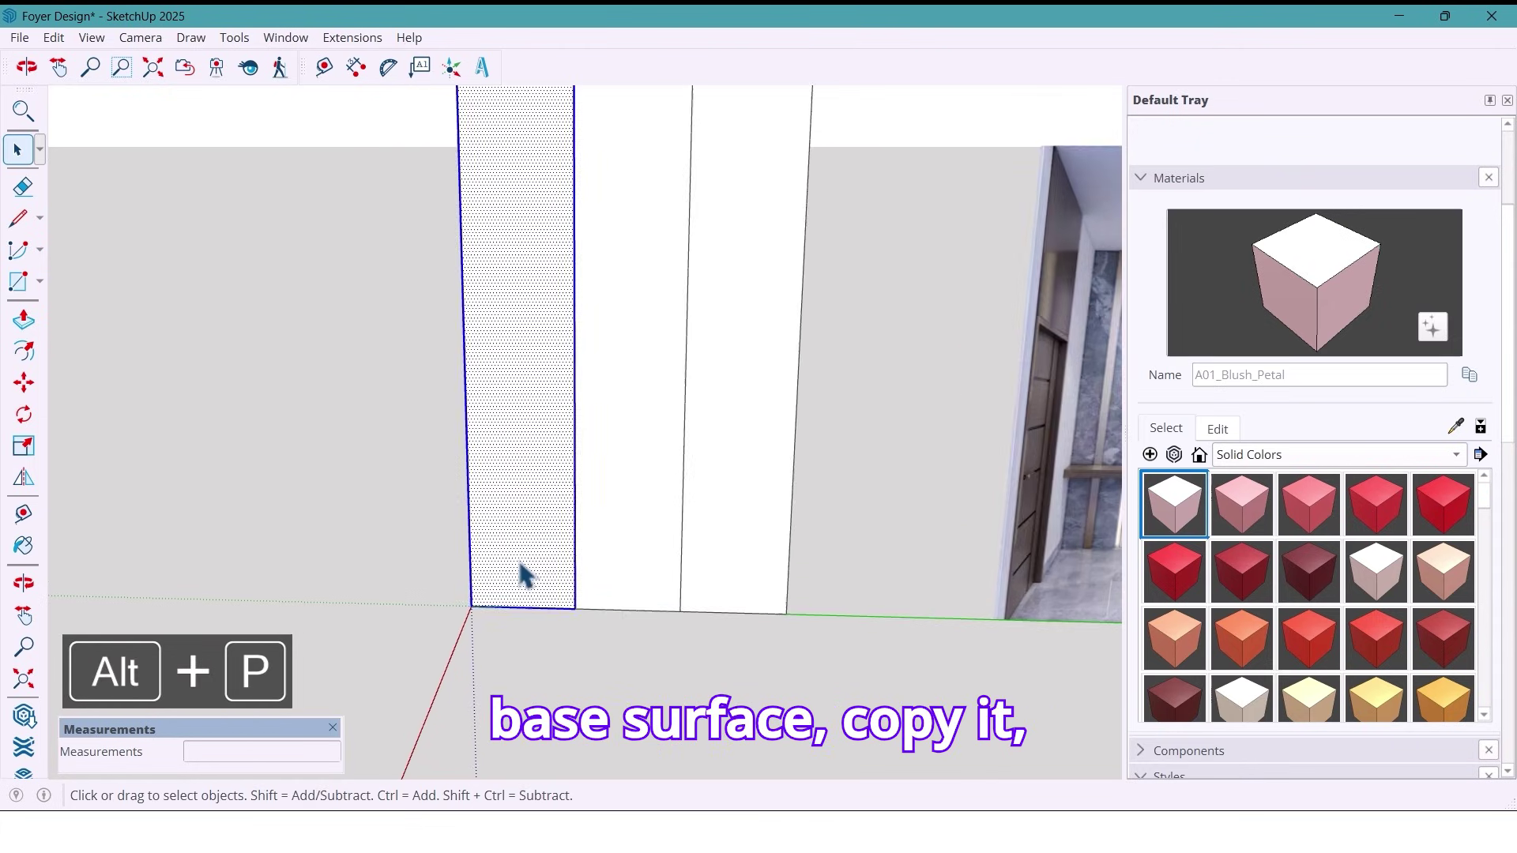
pyautogui.press('p')
pyautogui.scroll(2, 531, 580)
pyautogui.click(557, 582)
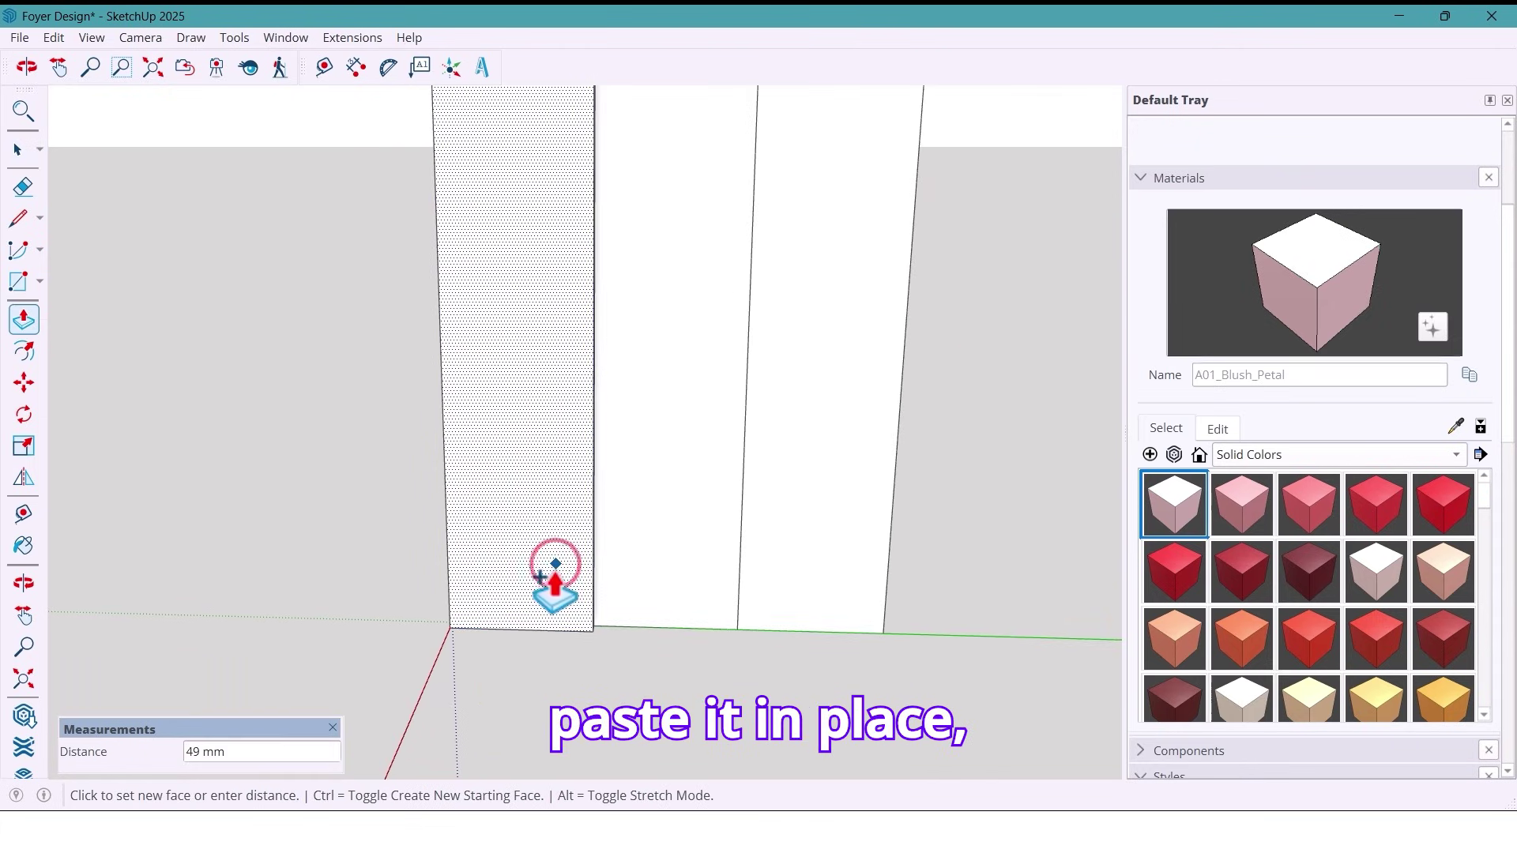
pyautogui.write('36')
pyautogui.press('Return')
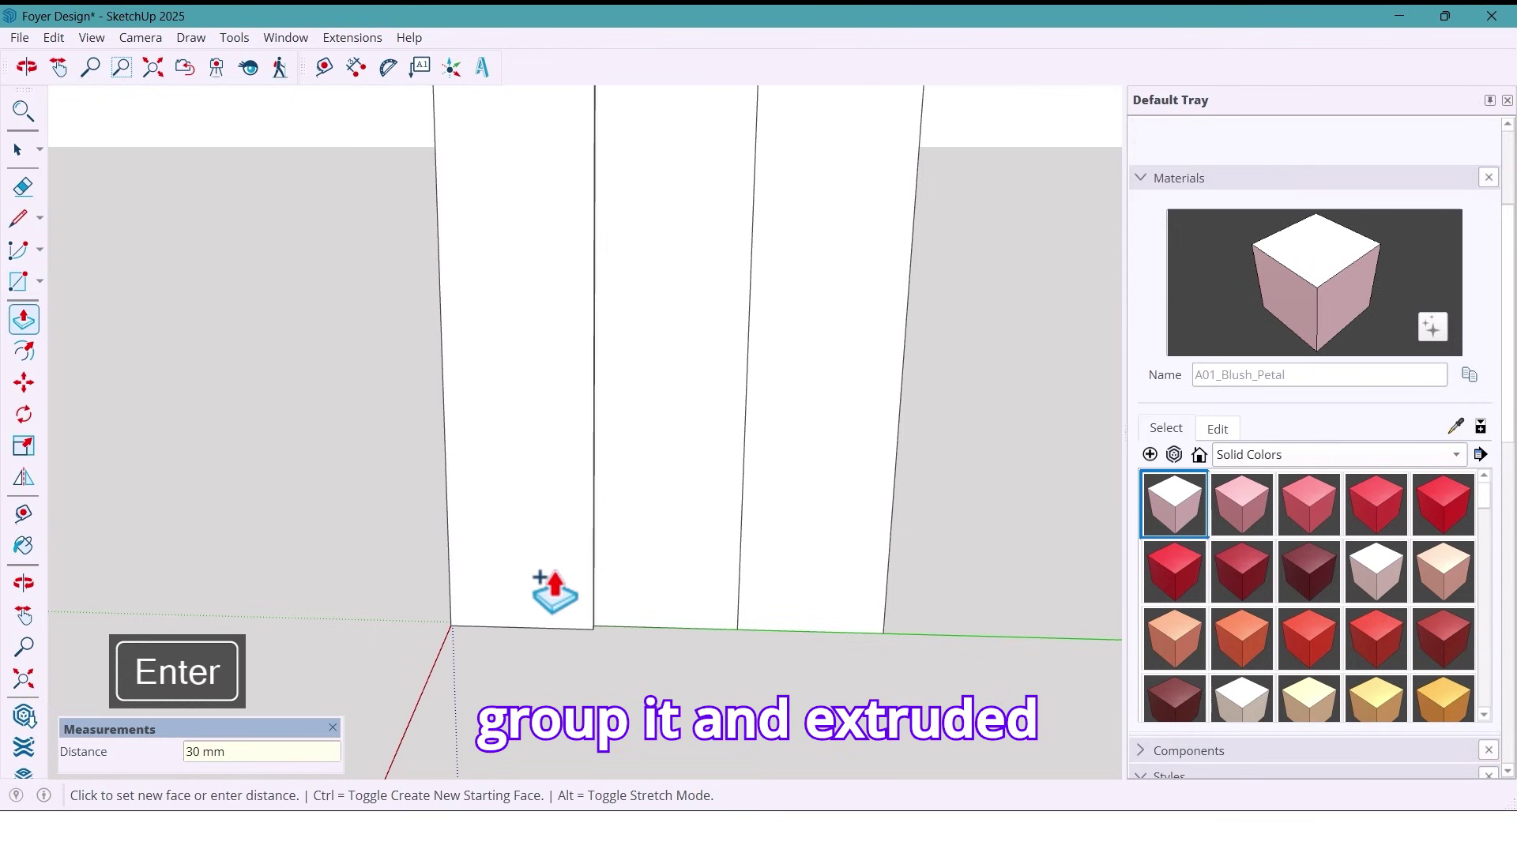
pyautogui.press('space')
# - Select the extruded left strip with its edges and make it a group
pyautogui.scroll(-4, 542, 592)
pyautogui.doubleClick(537, 577)
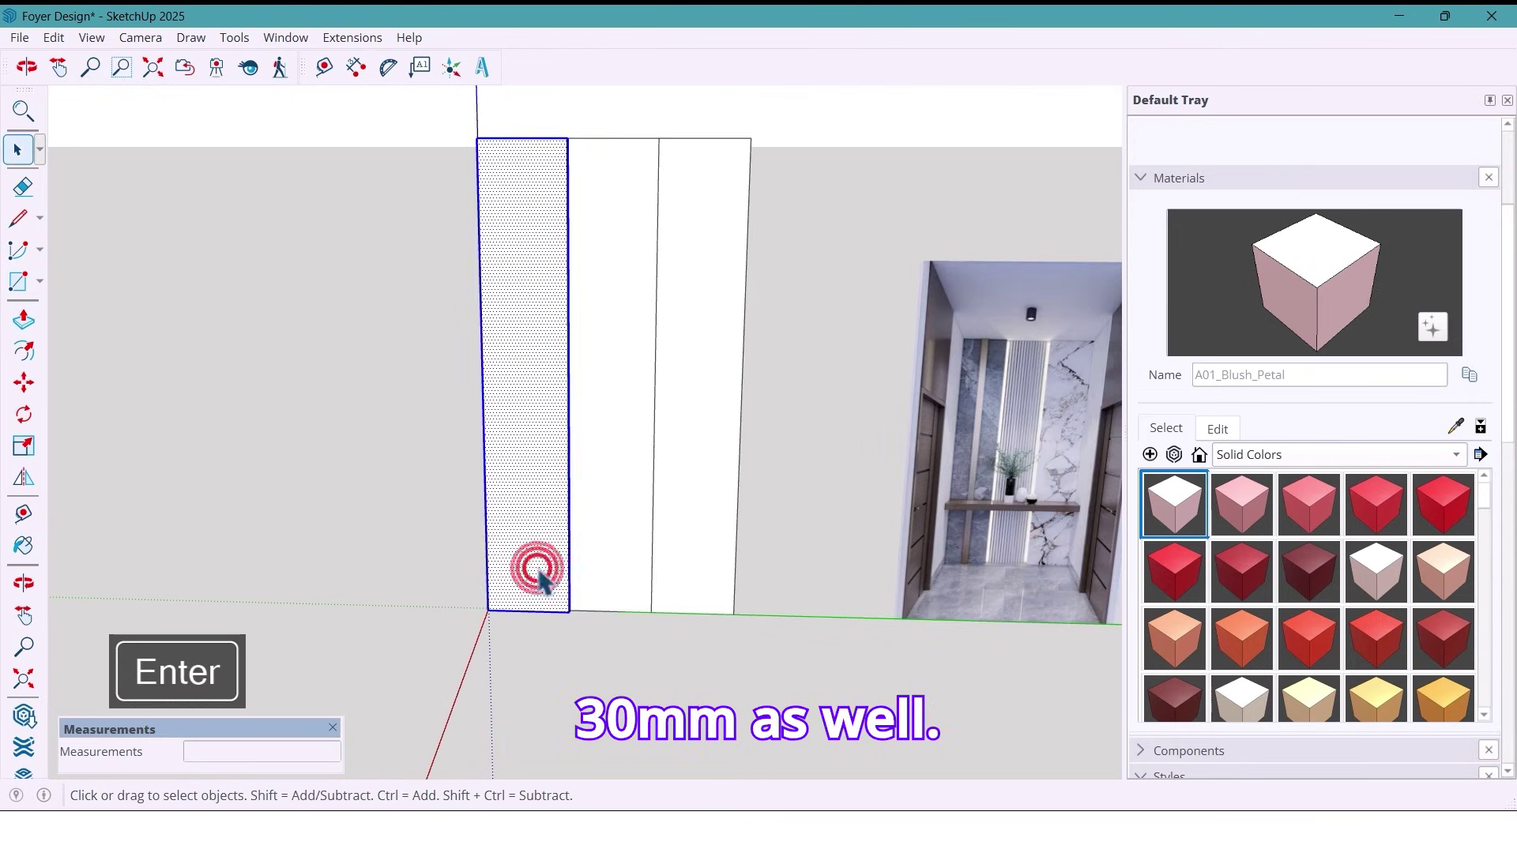
pyautogui.rightClick(540, 582)
pyautogui.click(623, 197)
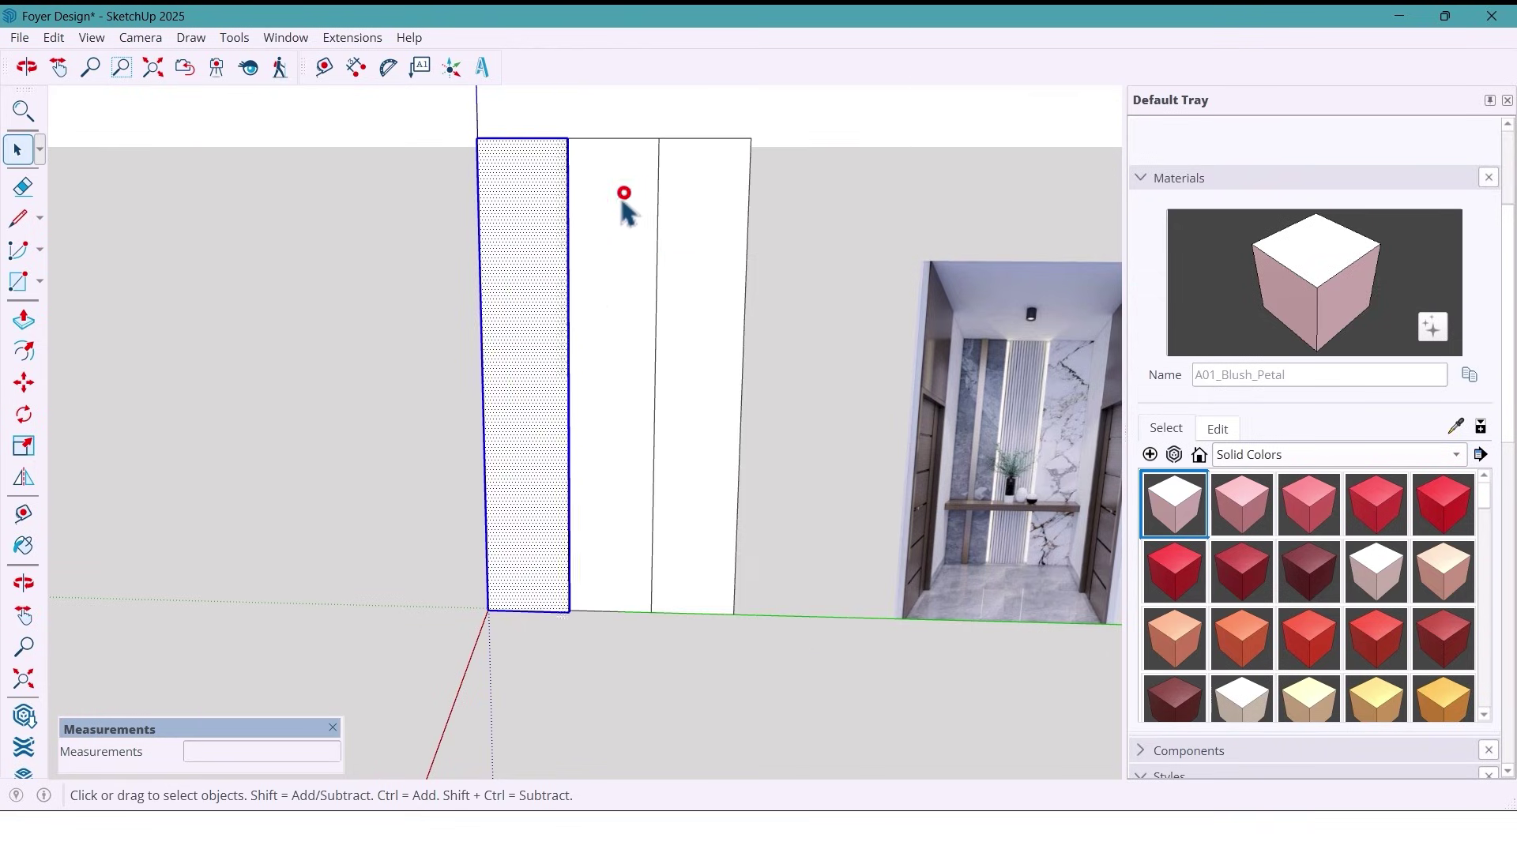
# - Copy the right strip's face from inside the wall group and paste it in place outside the group
pyautogui.scroll(-1, 510, 506)
pyautogui.moveTo(510, 506); pyautogui.dragTo(535, 474, button='middle')
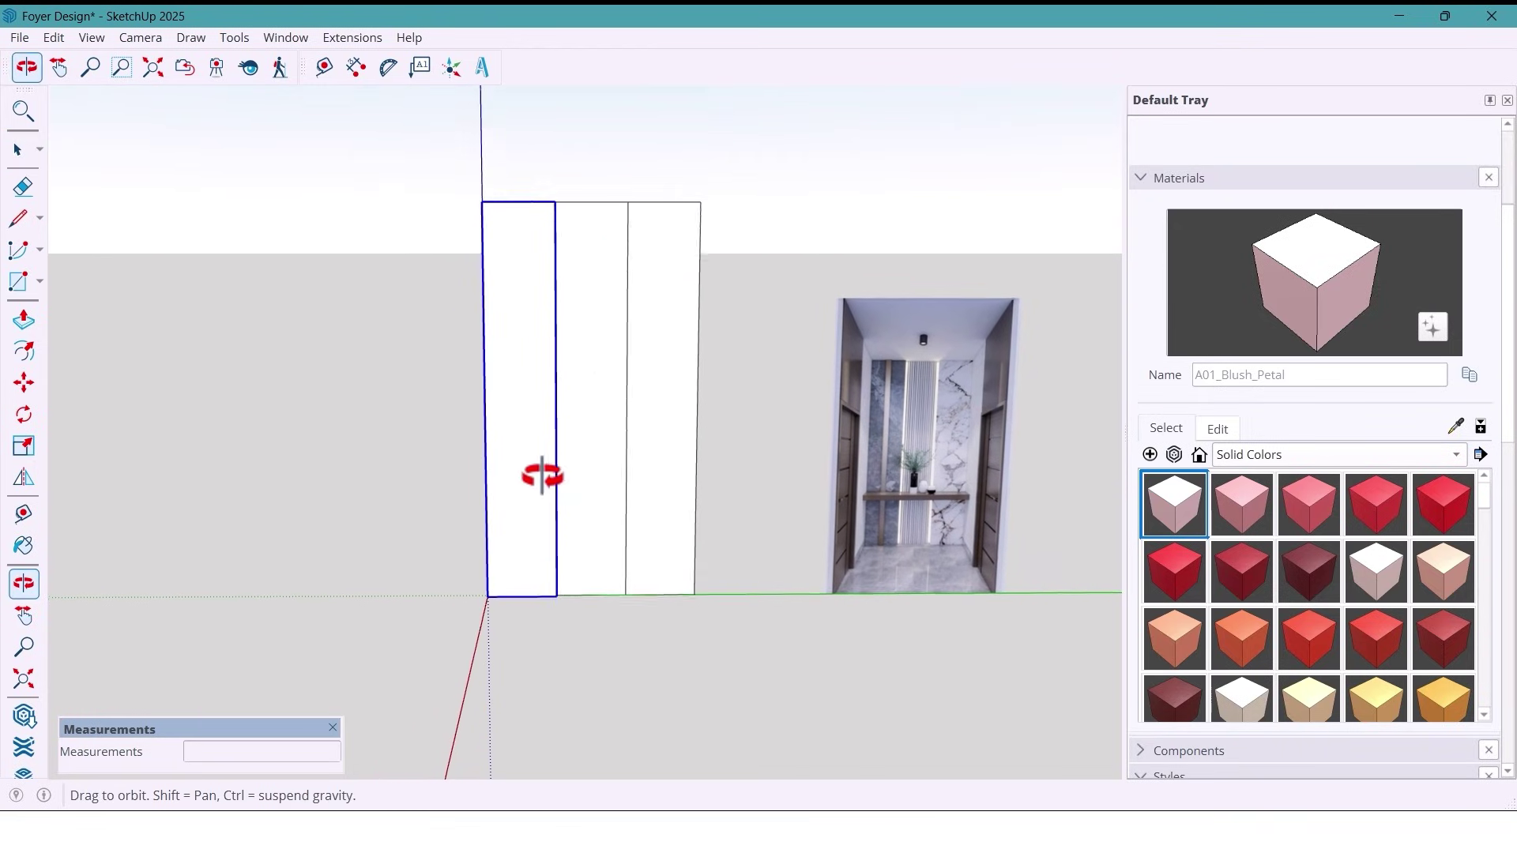
pyautogui.click(658, 474)
pyautogui.doubleClick(658, 473)
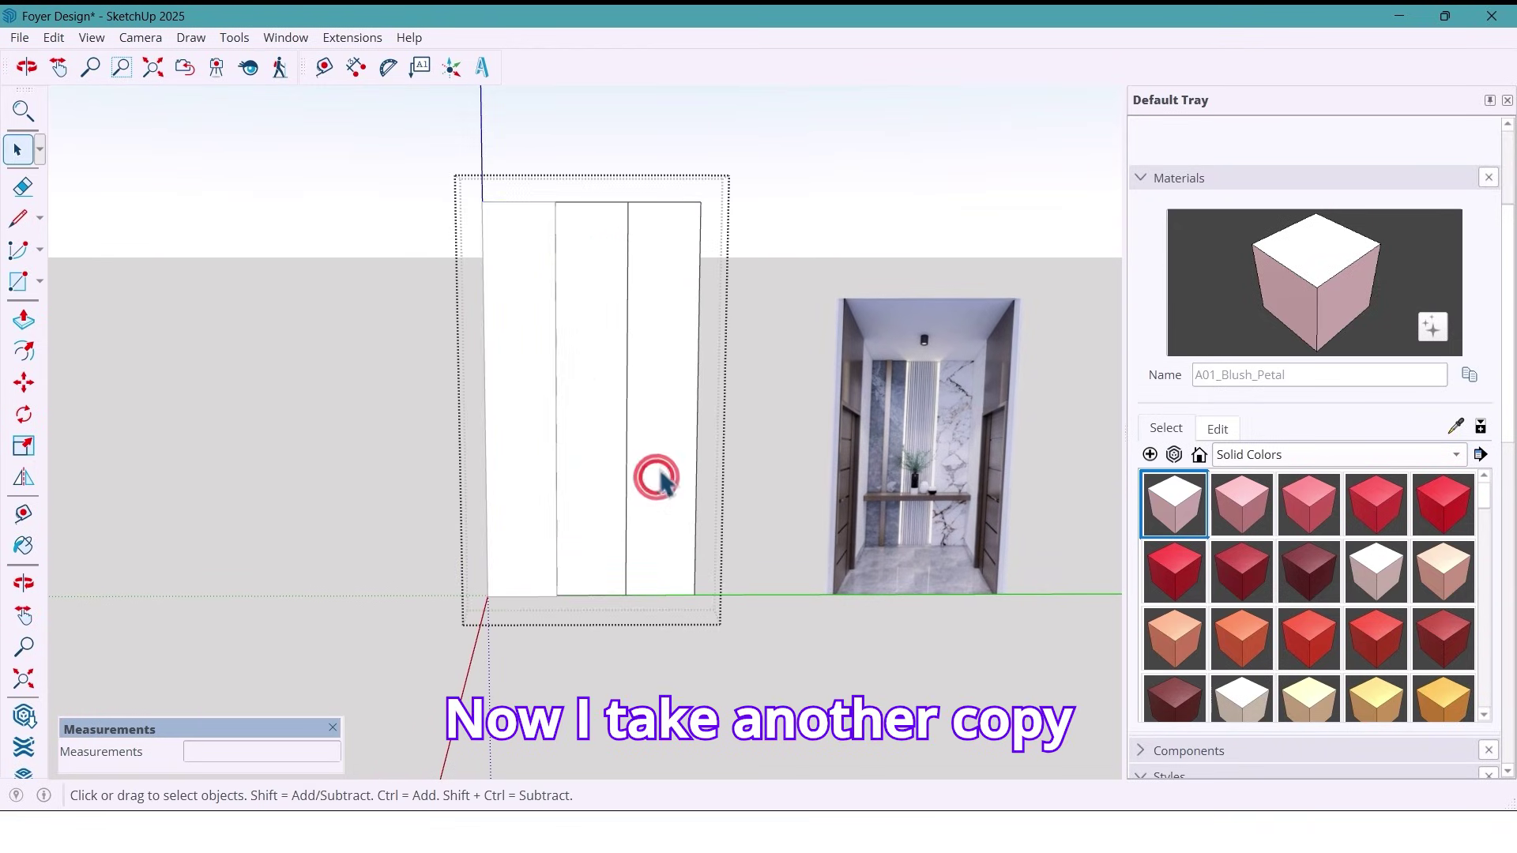
pyautogui.click(660, 473)
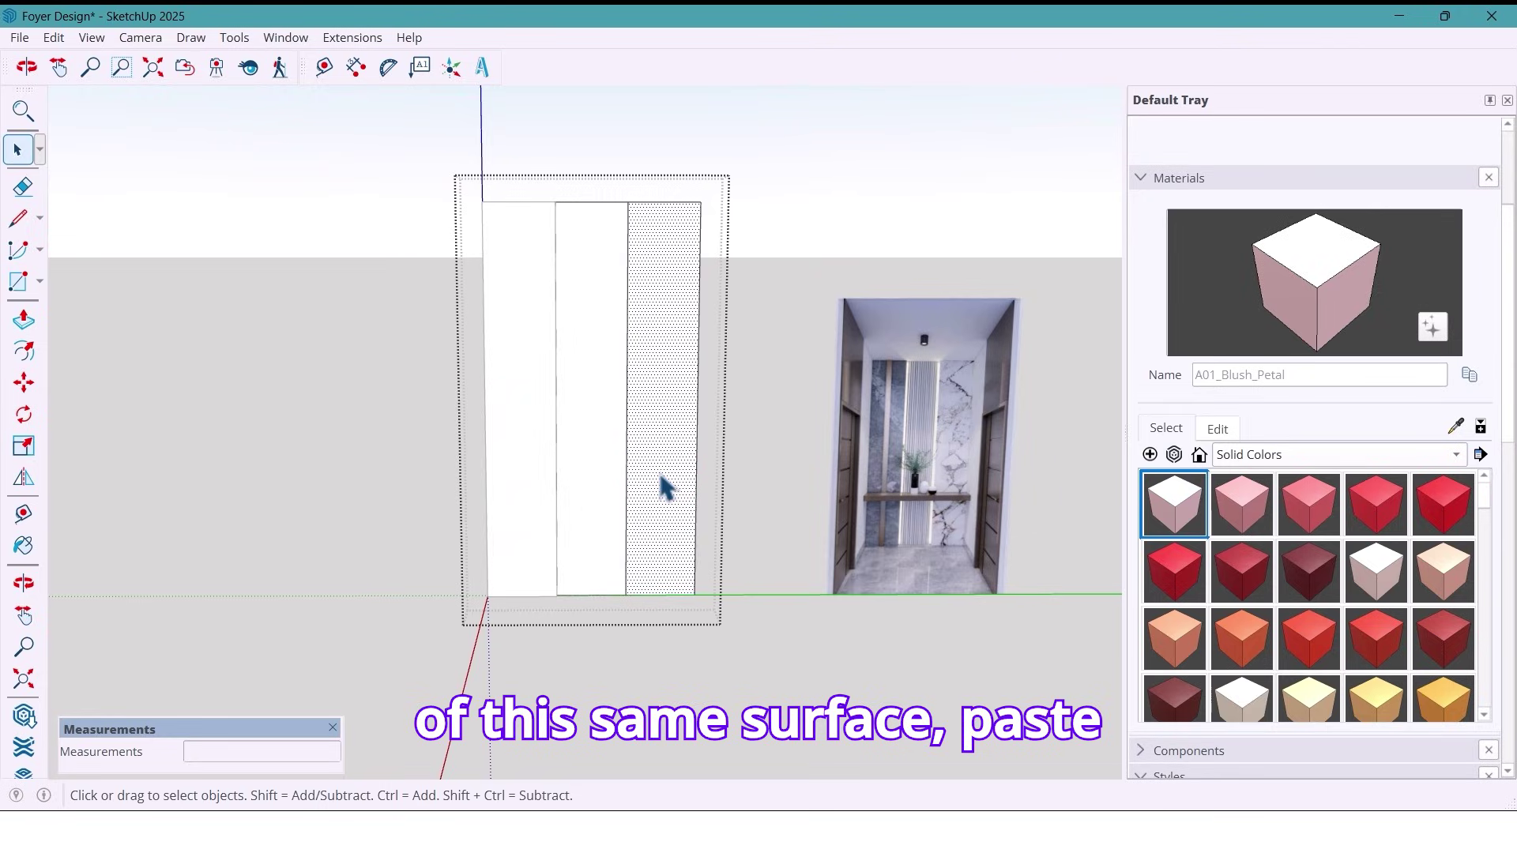
pyautogui.hotkey('ctrl', 'c')
pyautogui.press('Escape')
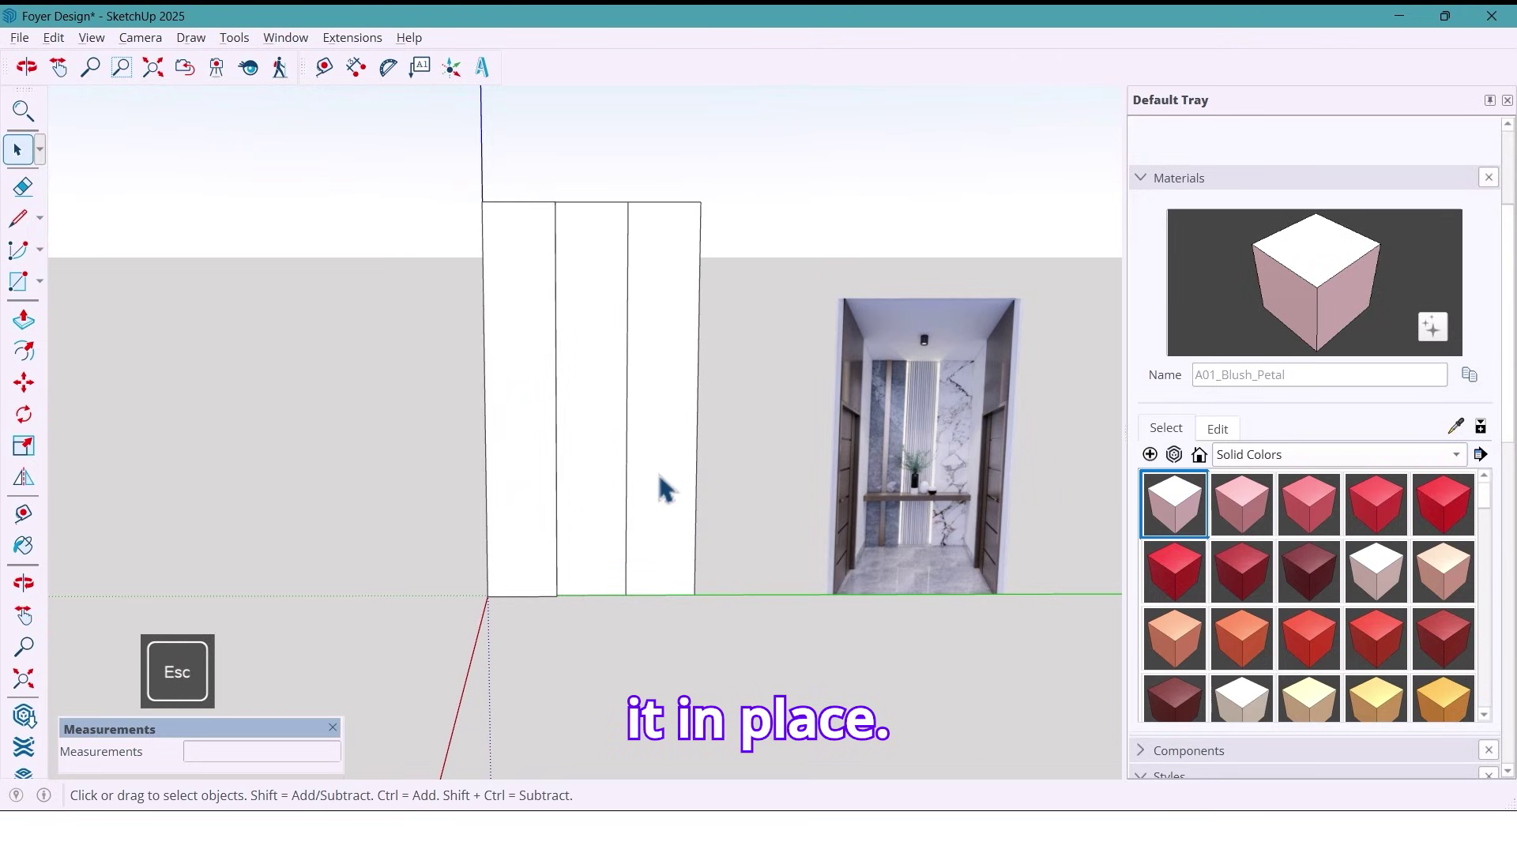
pyautogui.hotkey('alt', 'p')
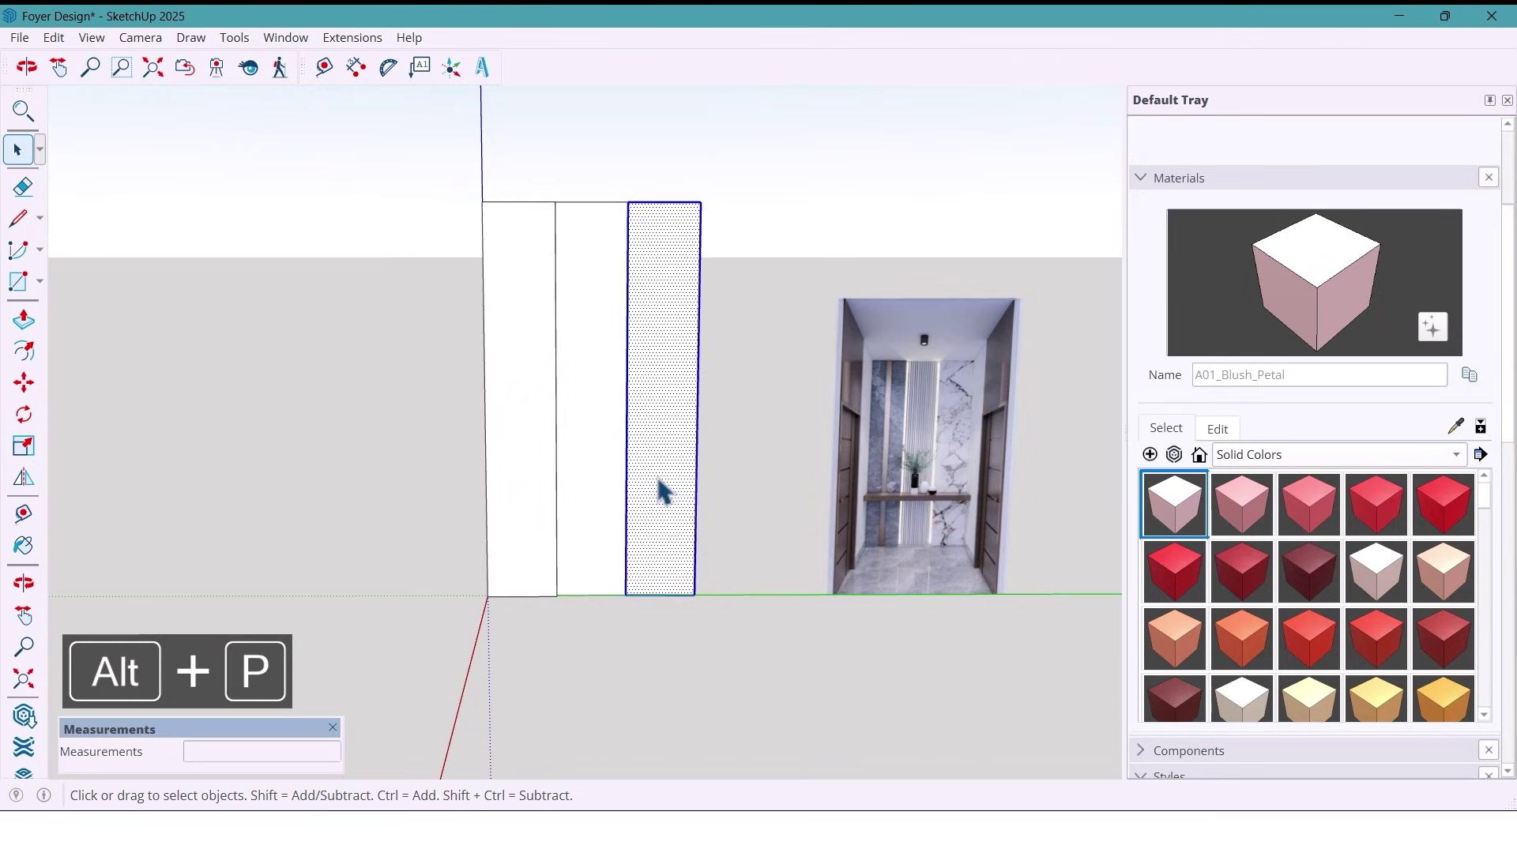
# - Make the pasted right strip a group and extrude its face 30 mm with Push/Pull inside the group
pyautogui.rightClick(654, 523)
pyautogui.click(781, 194)
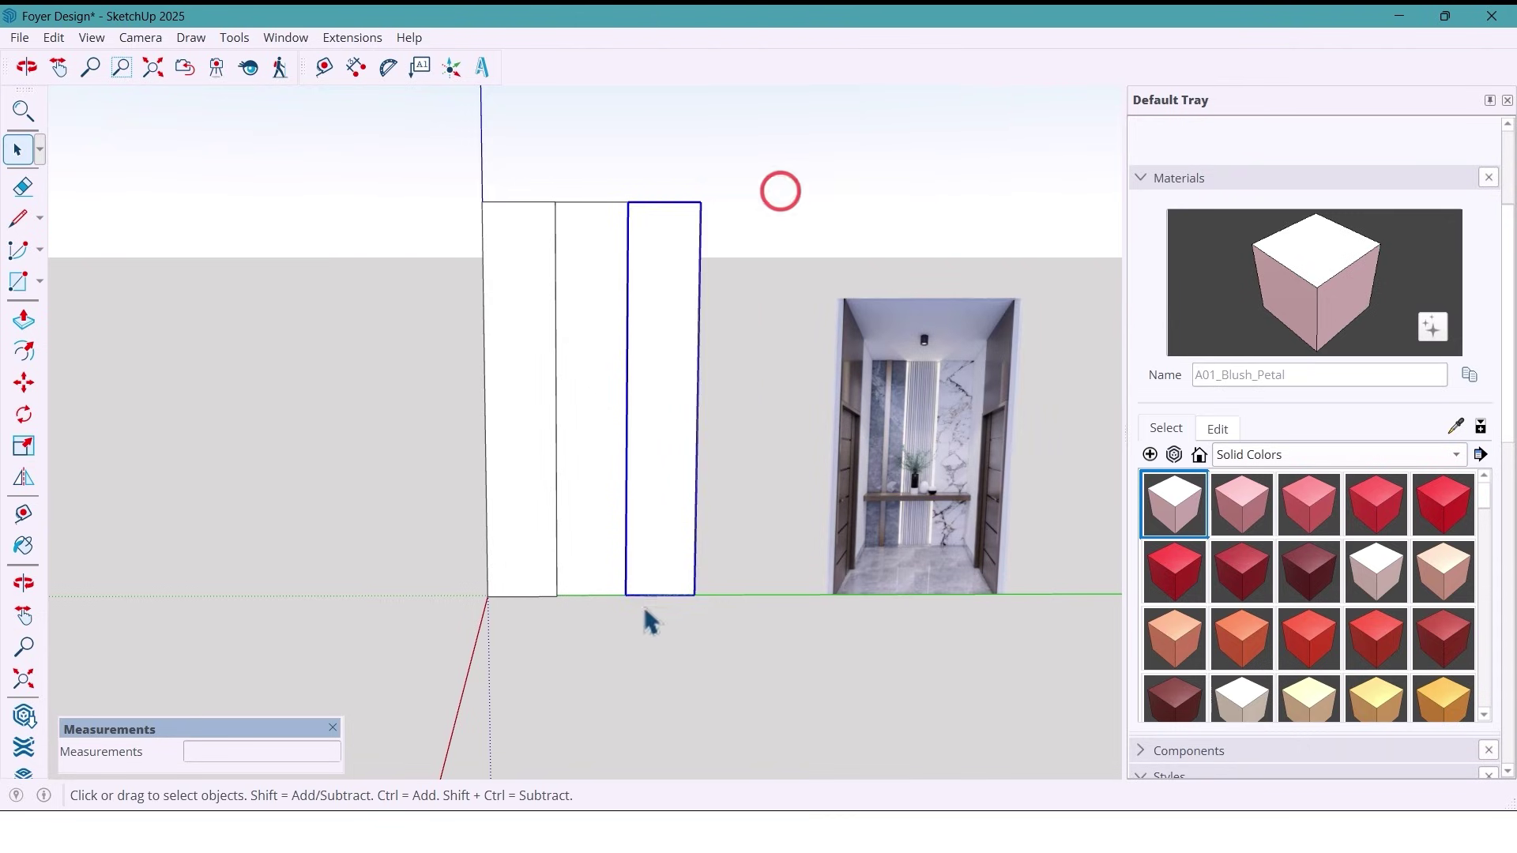
pyautogui.doubleClick(659, 575)
pyautogui.press('p')
pyautogui.scroll(1, 663, 589)
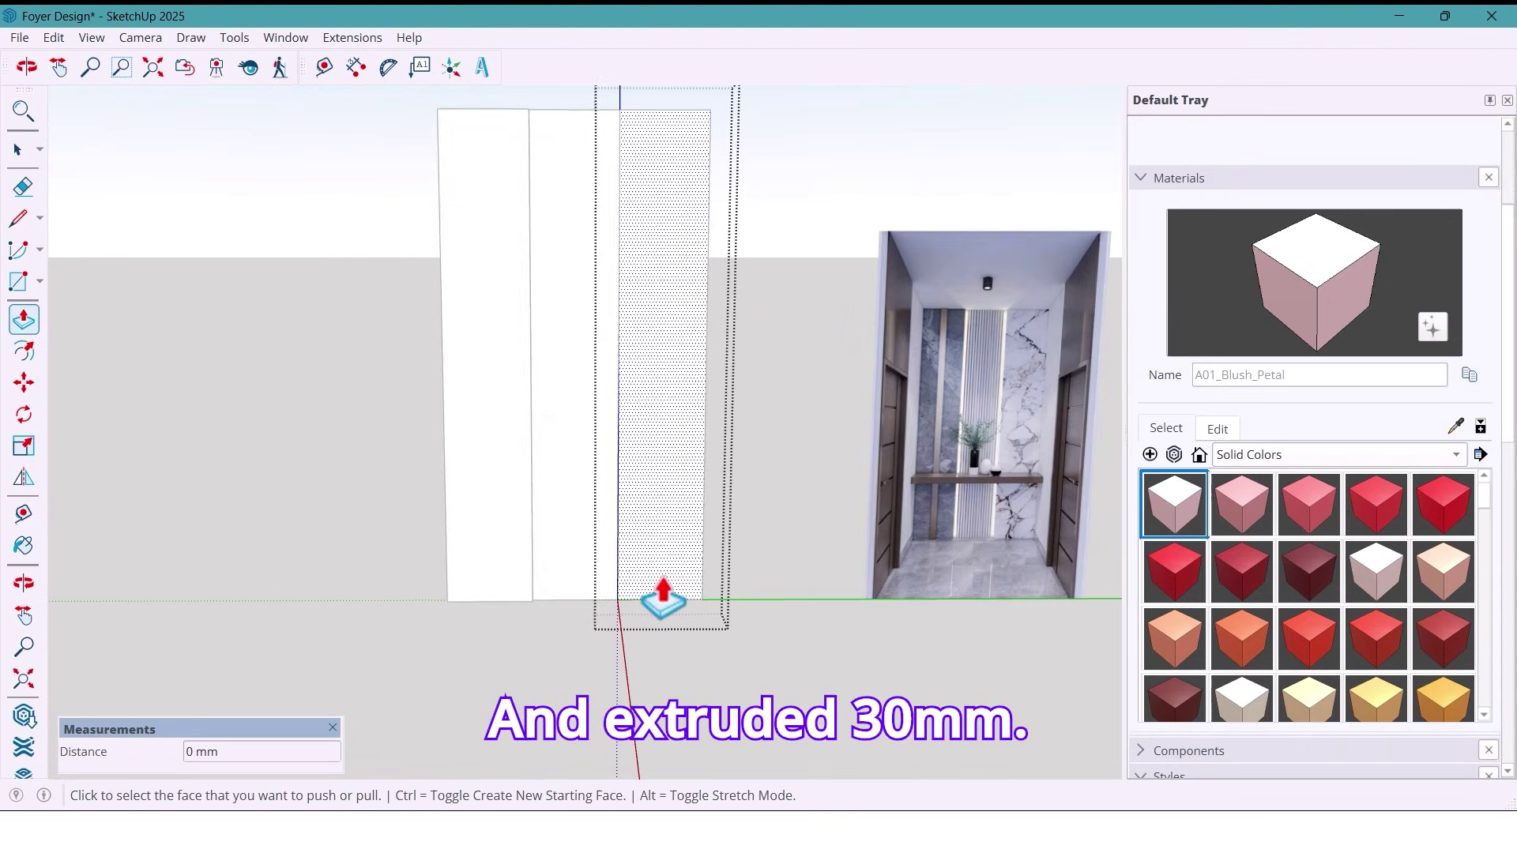
pyautogui.click(662, 584)
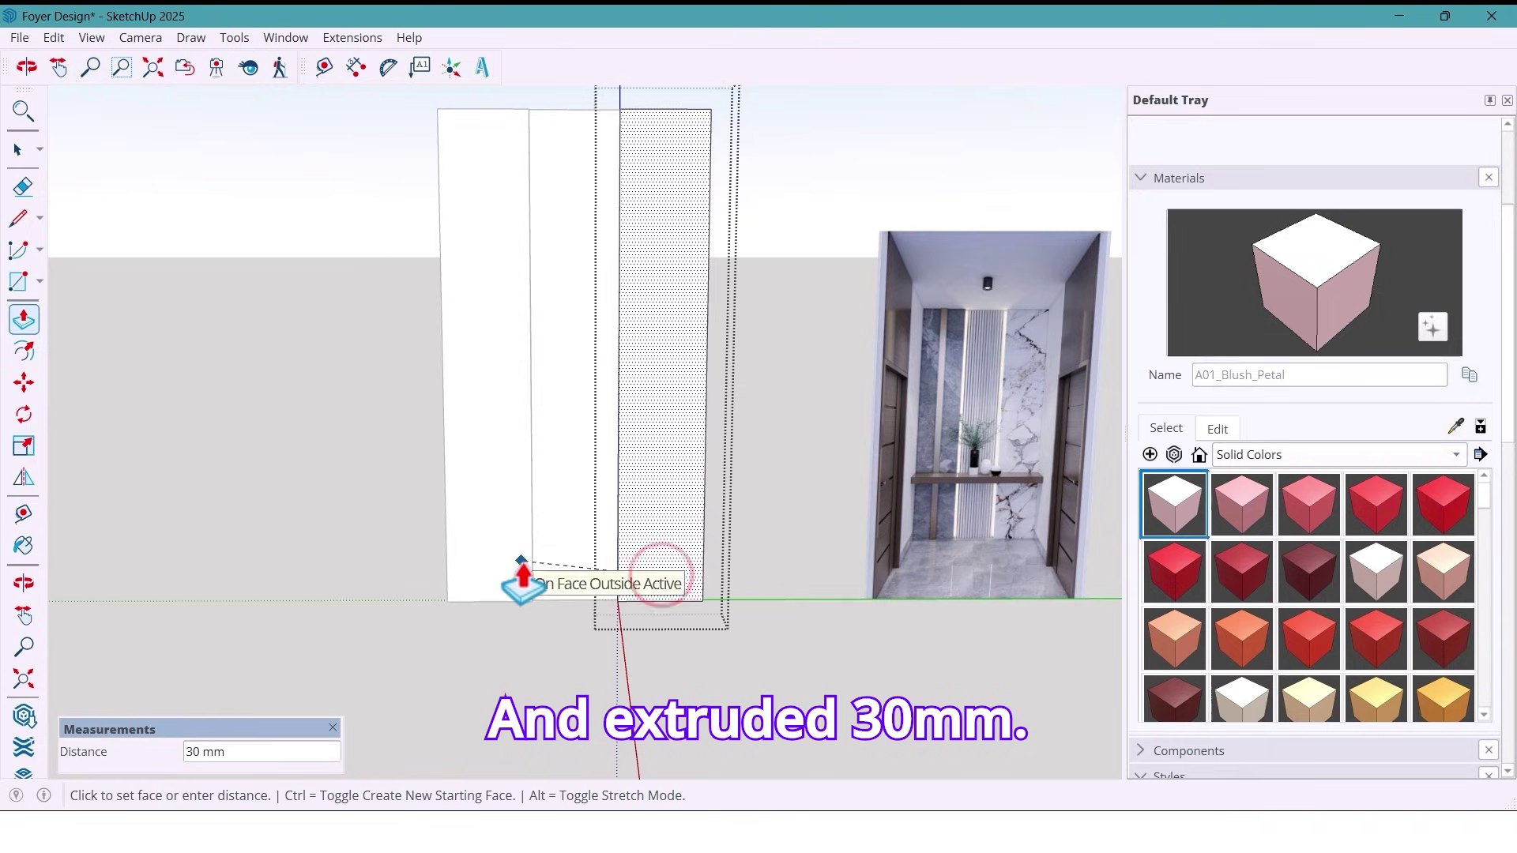
pyautogui.click(521, 559)
pyautogui.press('space')
pyautogui.press('Escape')
# - Copy the middle strip's face from inside the wall group and paste it in place outside the group
pyautogui.moveTo(680, 667); pyautogui.dragTo(642, 655, button='middle')
pyautogui.doubleClick(575, 553)
pyautogui.click(576, 553)
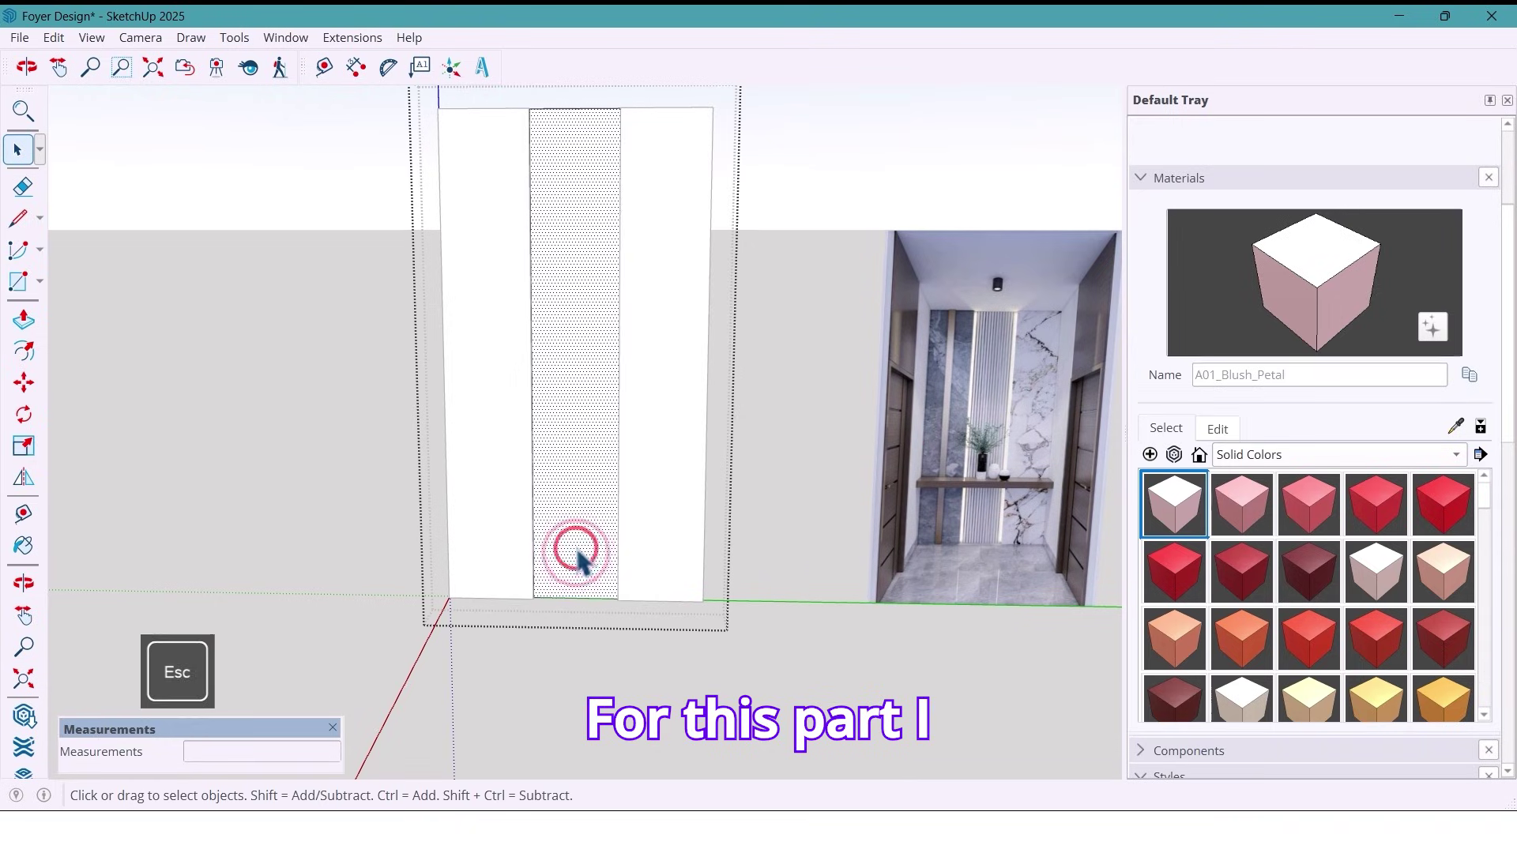
pyautogui.hotkey('ctrl', 'c')
pyautogui.press('Escape')
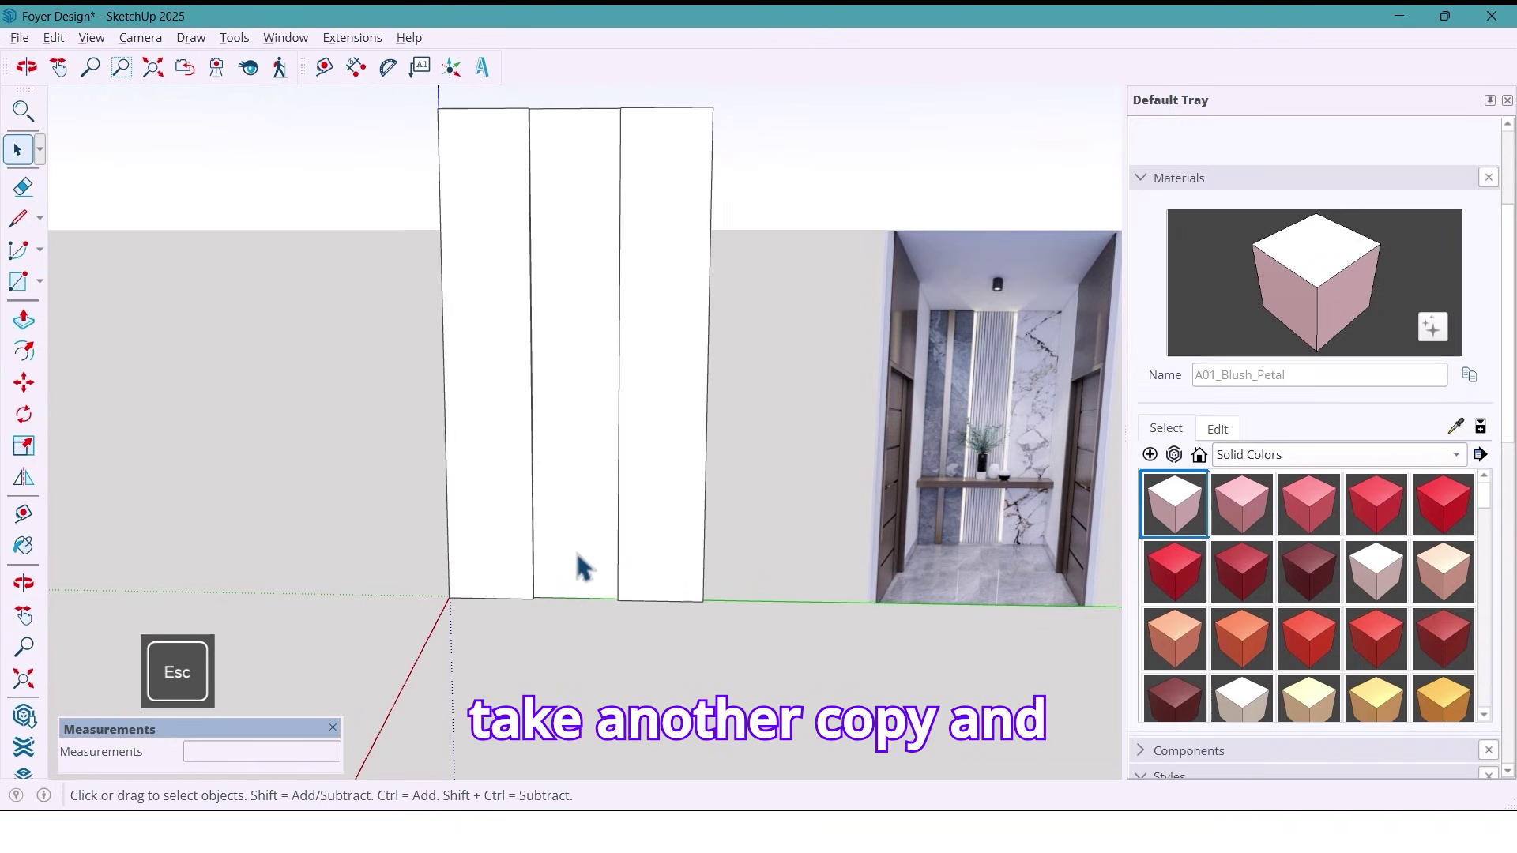
pyautogui.hotkey('alt', 'p')
pyautogui.moveTo(580, 604); pyautogui.dragTo(599, 566, button='middle')
# - Show the 1001bit - tools toolbar above the model
pyautogui.rightClick(510, 75)
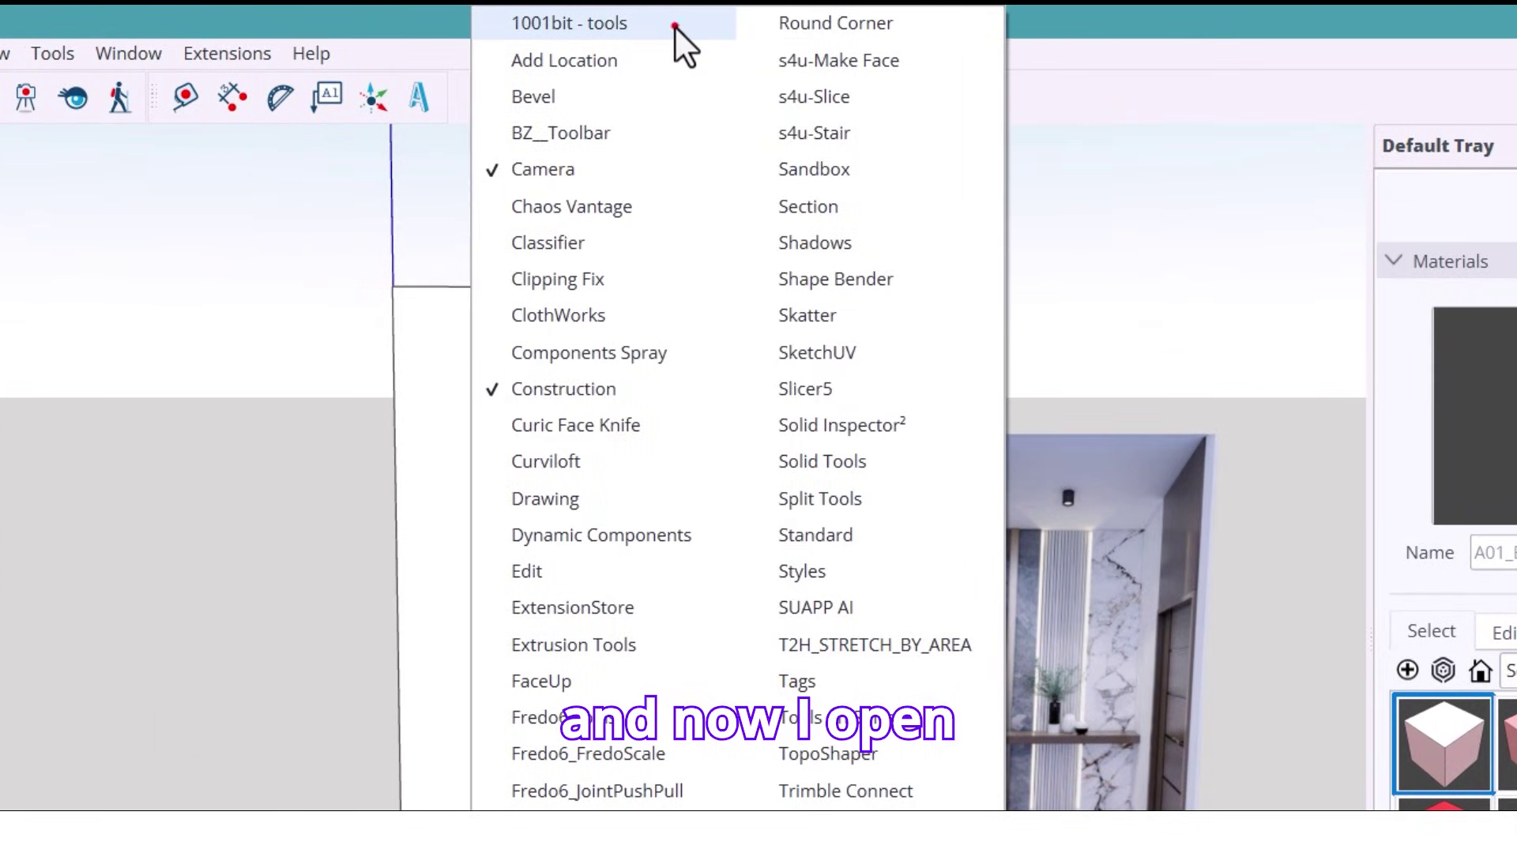
pyautogui.click(674, 26)
pyautogui.moveTo(543, 299); pyautogui.dragTo(551, 233)
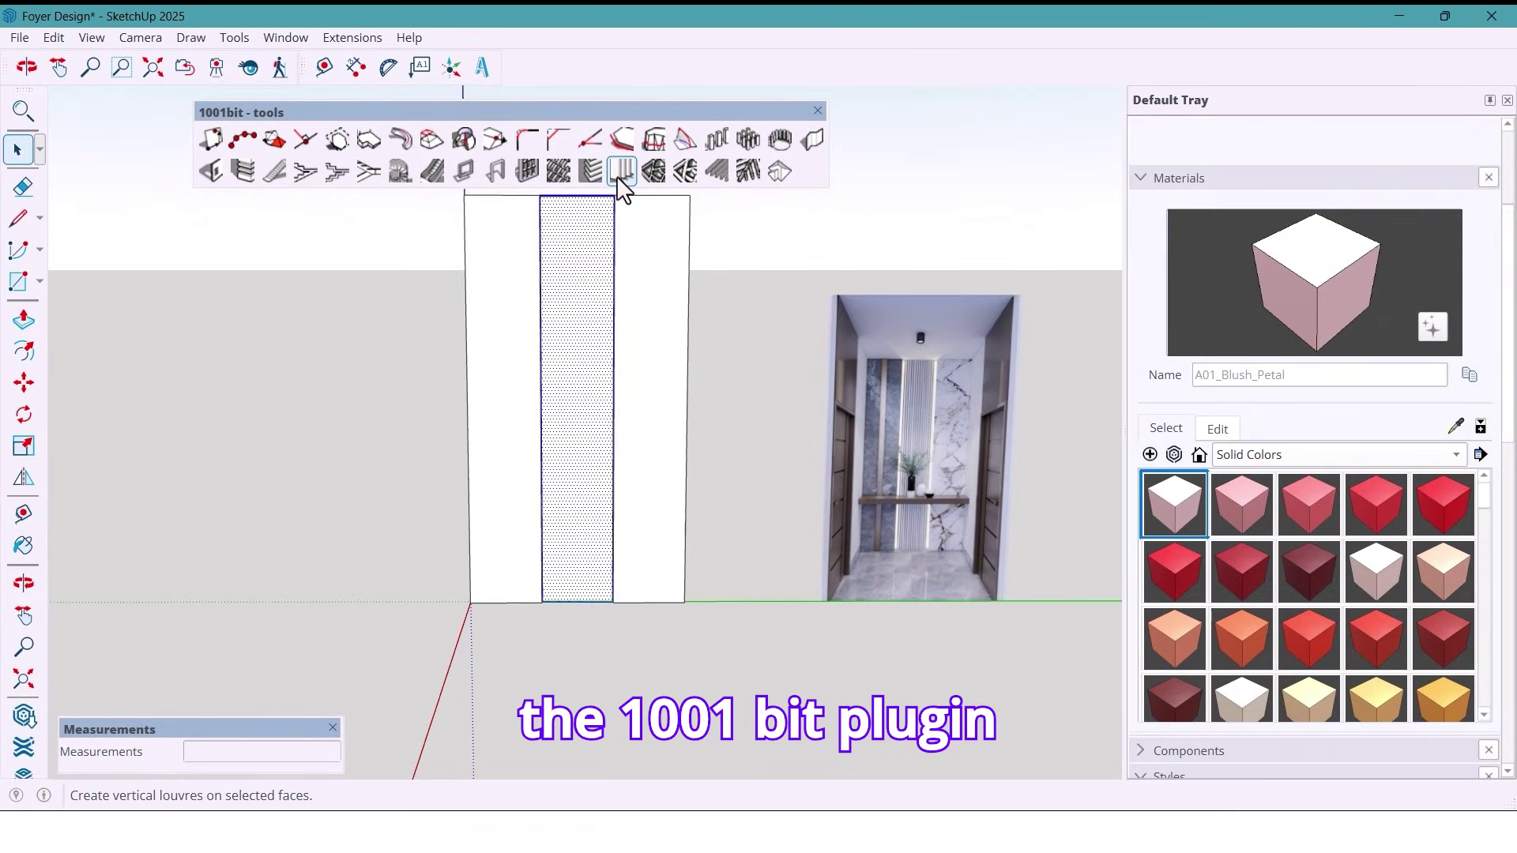
# - Create vertical louvres on the pasted middle strip with depth 20, thickness 25, spacing 35, angle 0 and front location
pyautogui.click(626, 321)
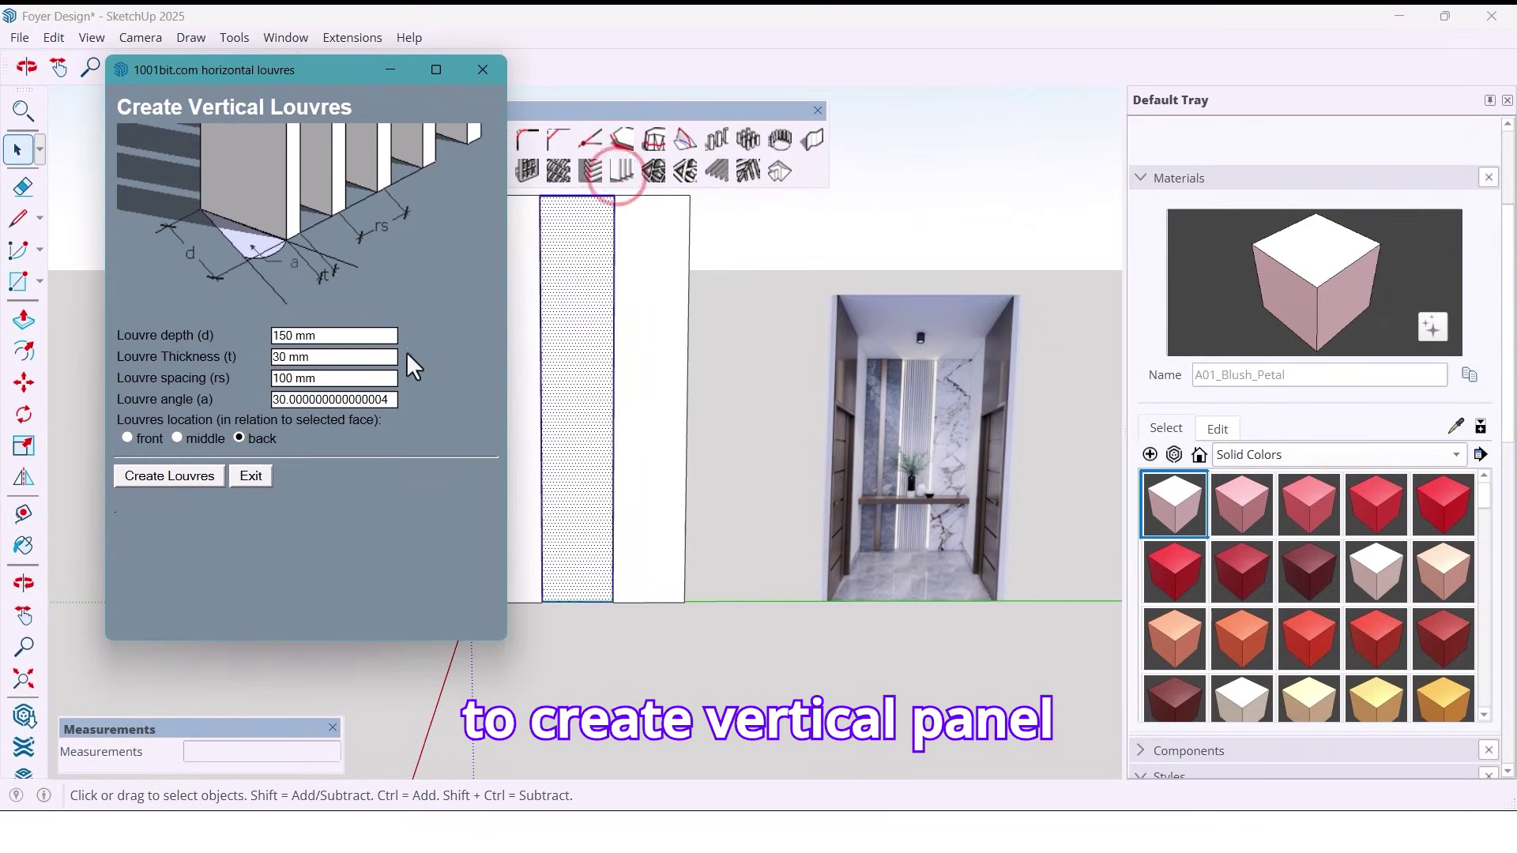
pyautogui.click(348, 337)
pyautogui.write('2')
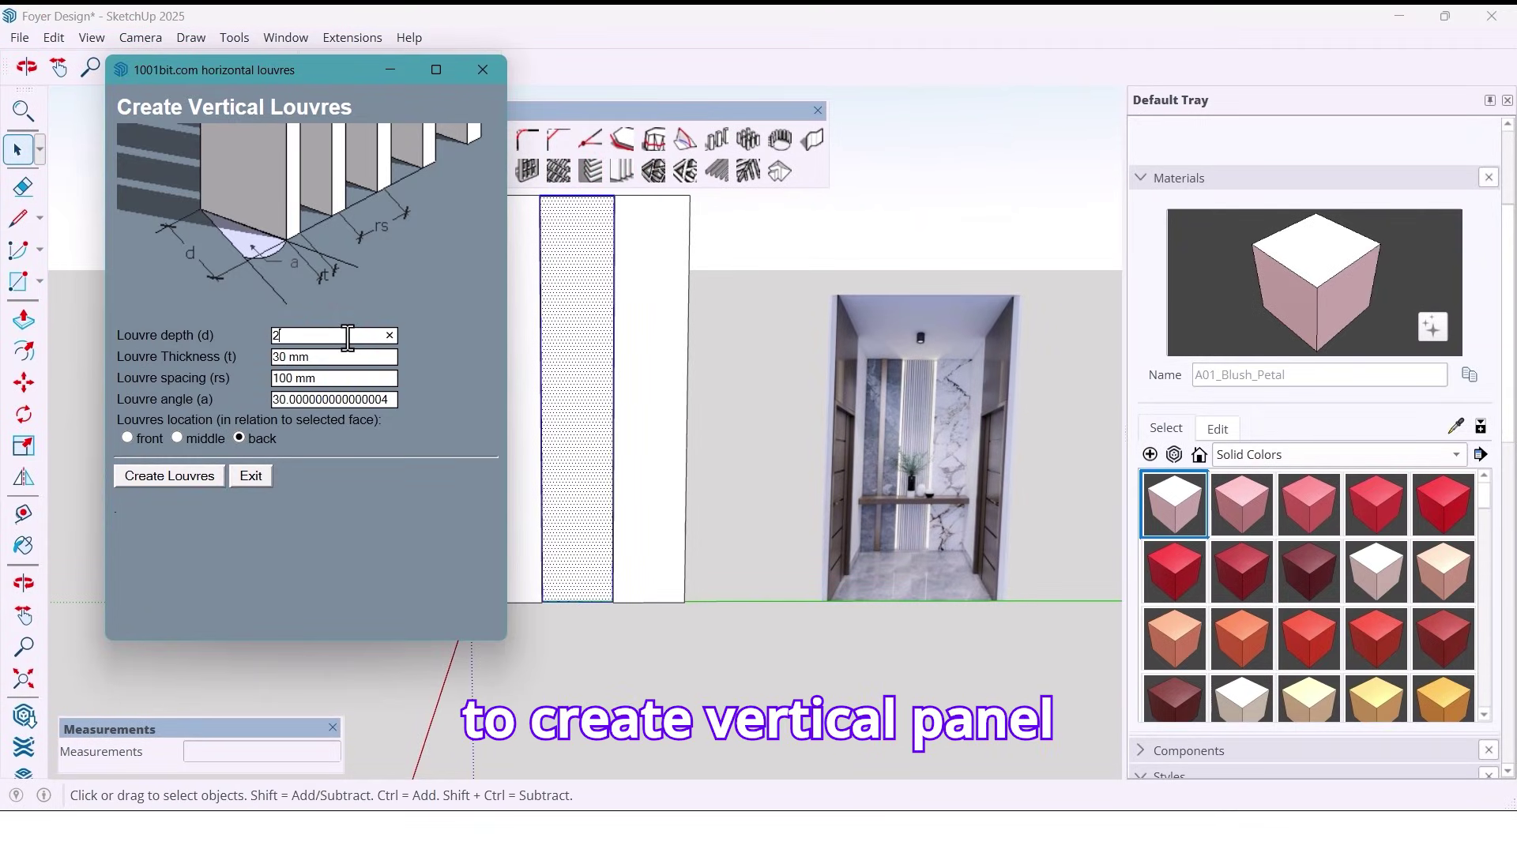
pyautogui.write('0')
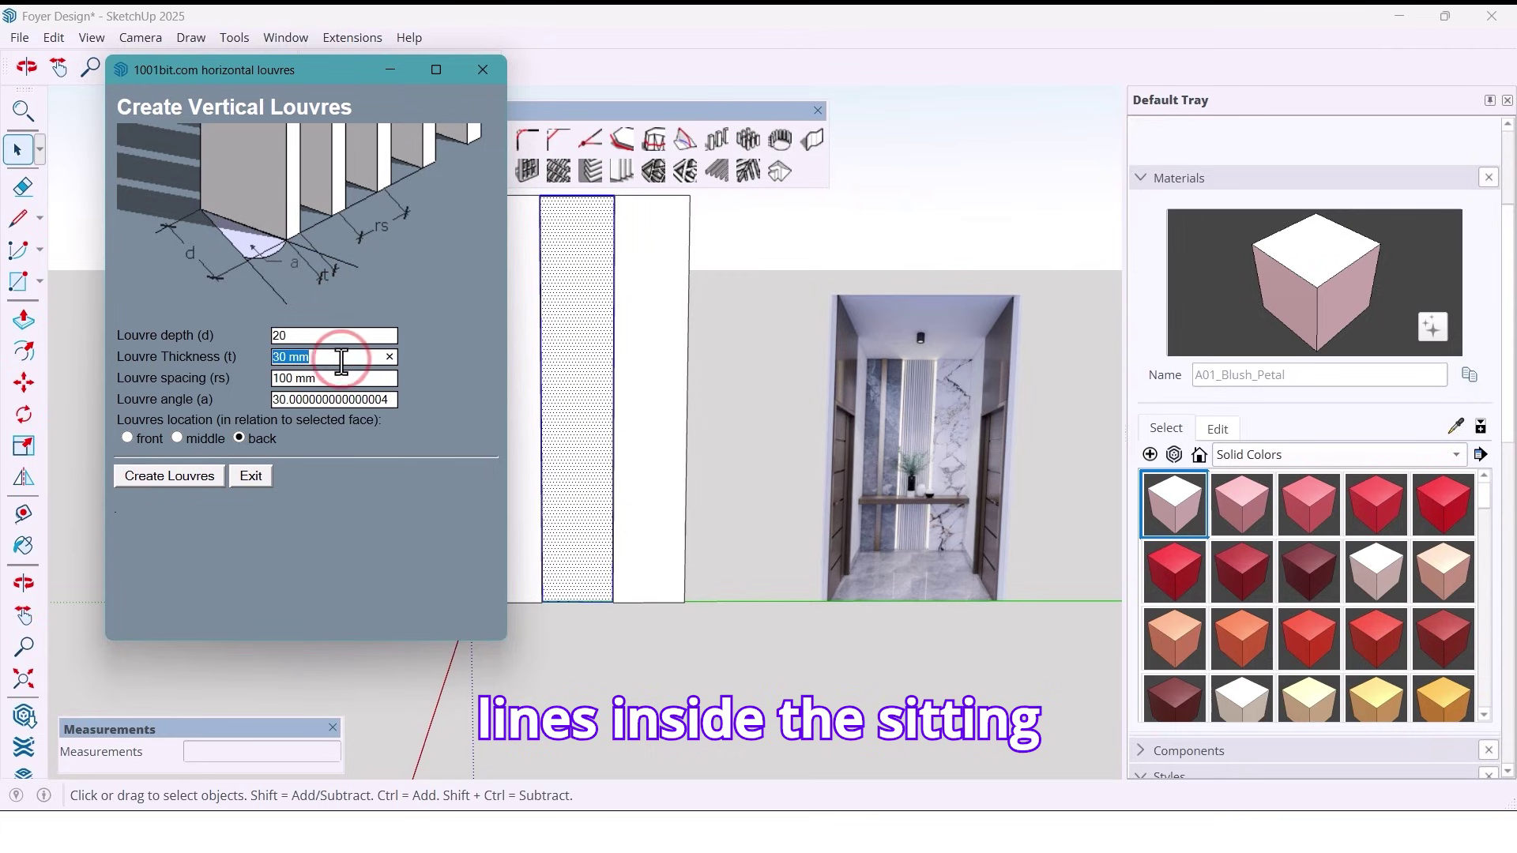
pyautogui.click(341, 361)
pyautogui.write('25')
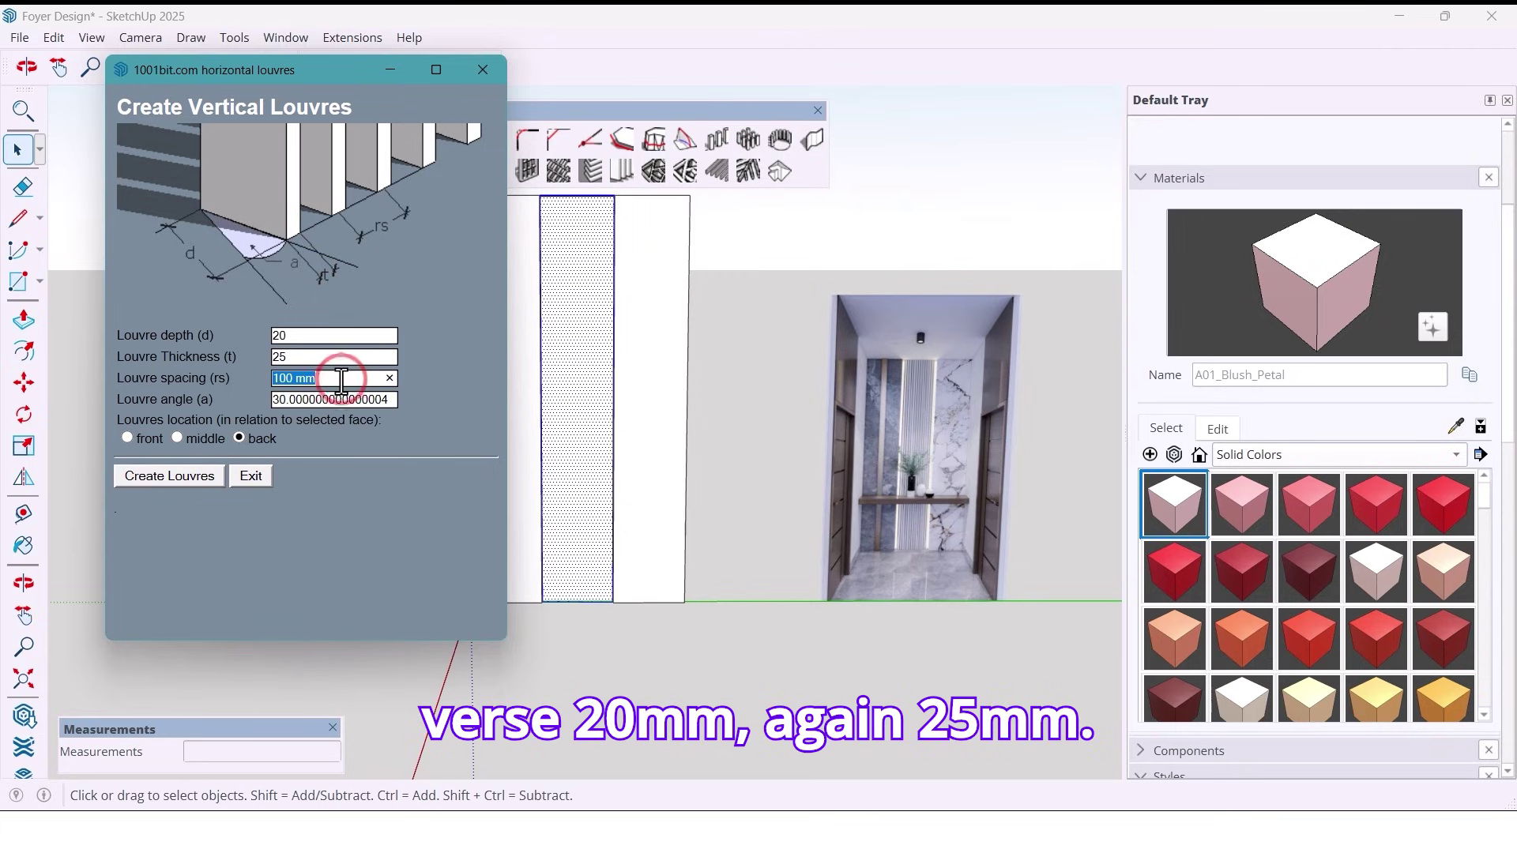
pyautogui.write('35')
pyautogui.doubleClick(341, 400)
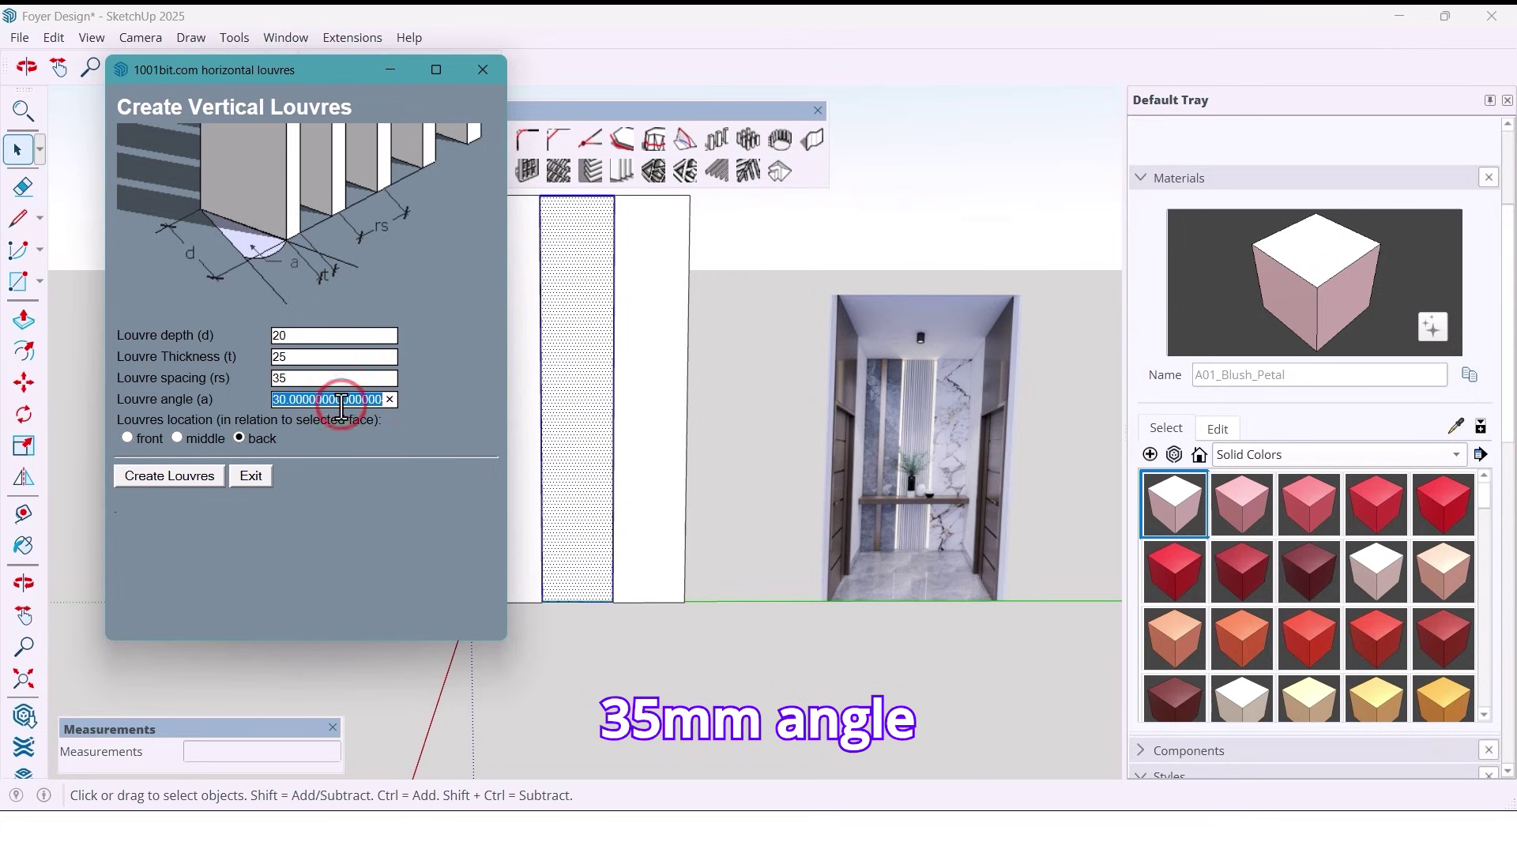
pyautogui.click(126, 436)
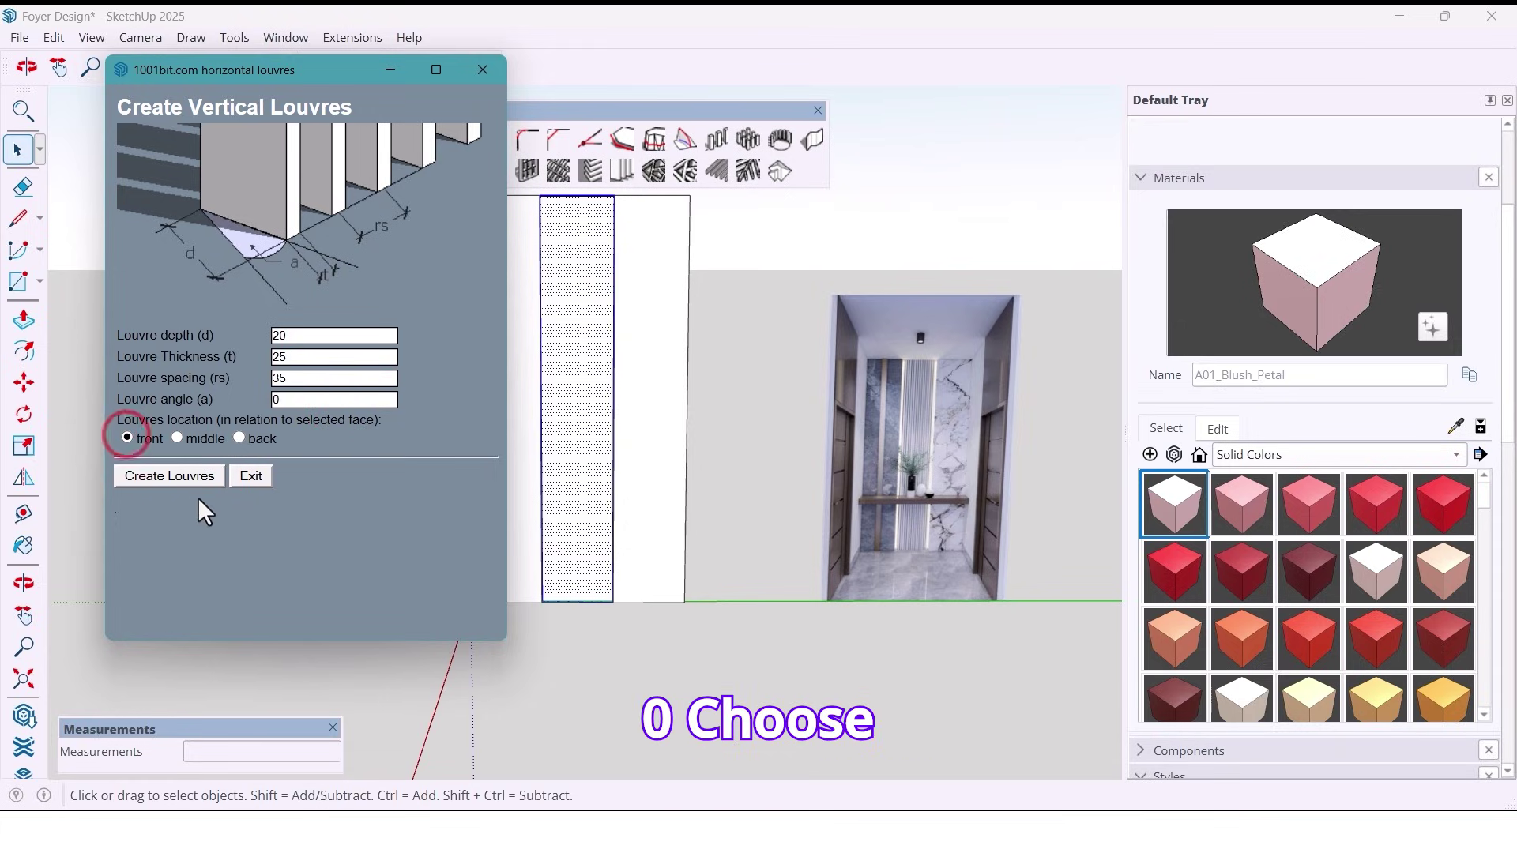
pyautogui.click(202, 477)
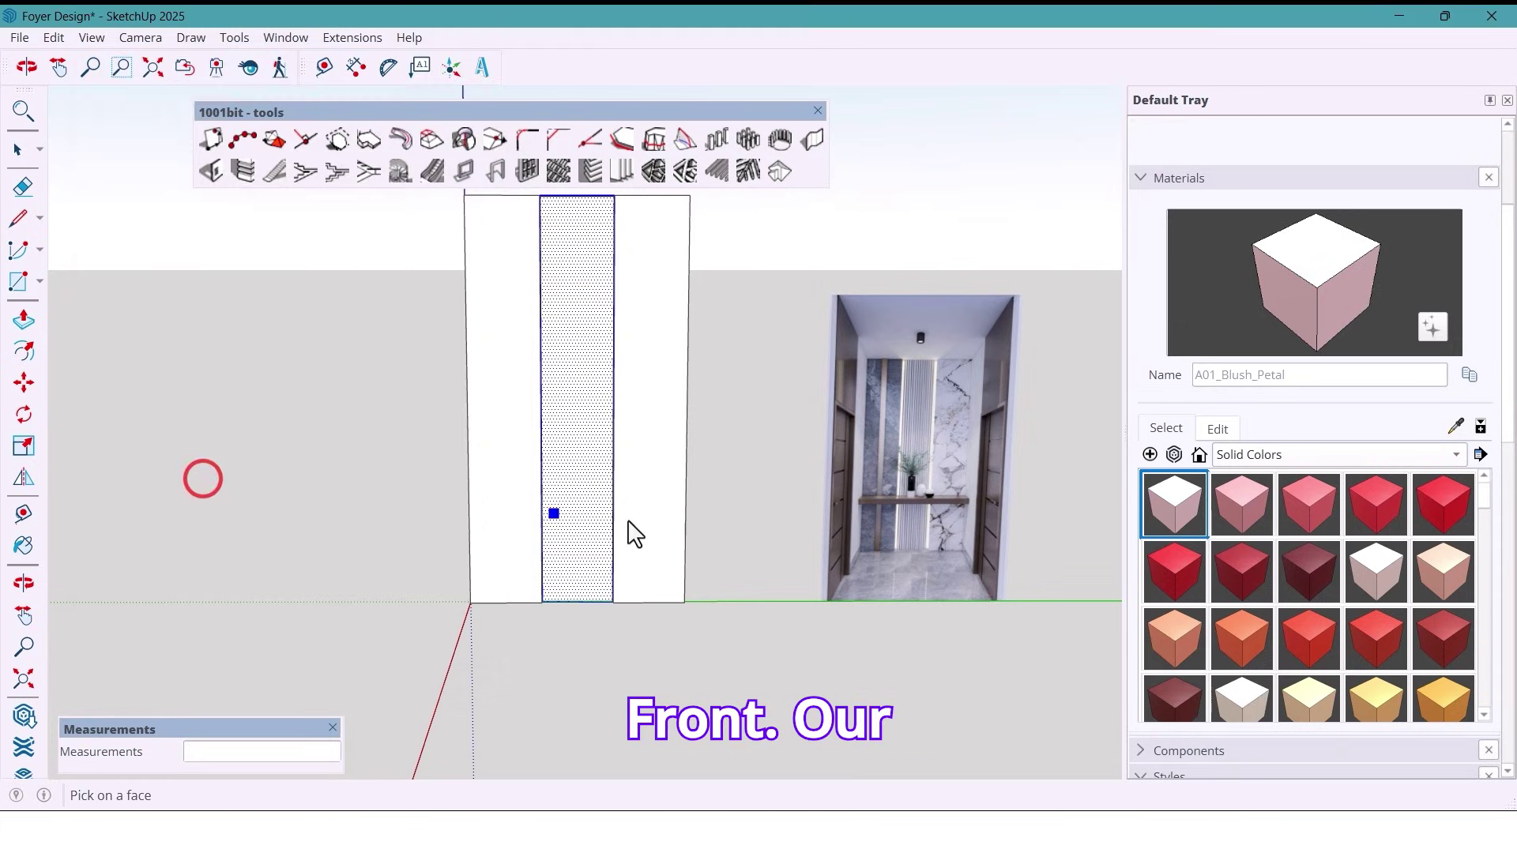
pyautogui.click(576, 508)
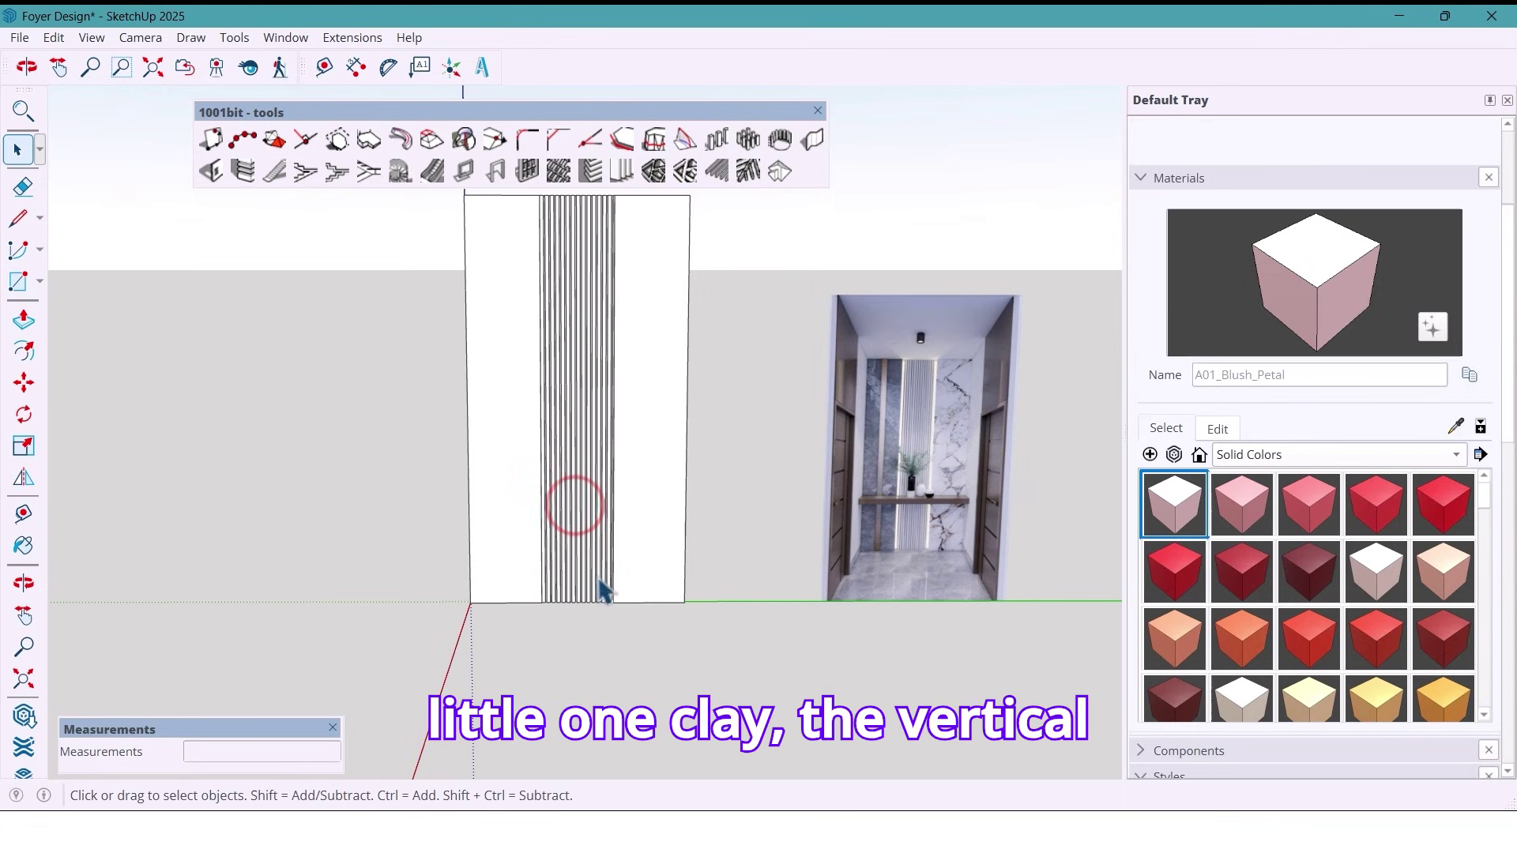
# - Close the 1001bit toolbar and draw two full-height vertical lines on the left strip, 50 mm either side of its midpoint
pyautogui.moveTo(603, 593)
pyautogui.mouseDown(button='middle')
pyautogui.moveTo(643, 599)
pyautogui.moveTo(591, 606)
pyautogui.moveTo(599, 592)
pyautogui.moveTo(627, 602)
pyautogui.mouseUp(button='middle')
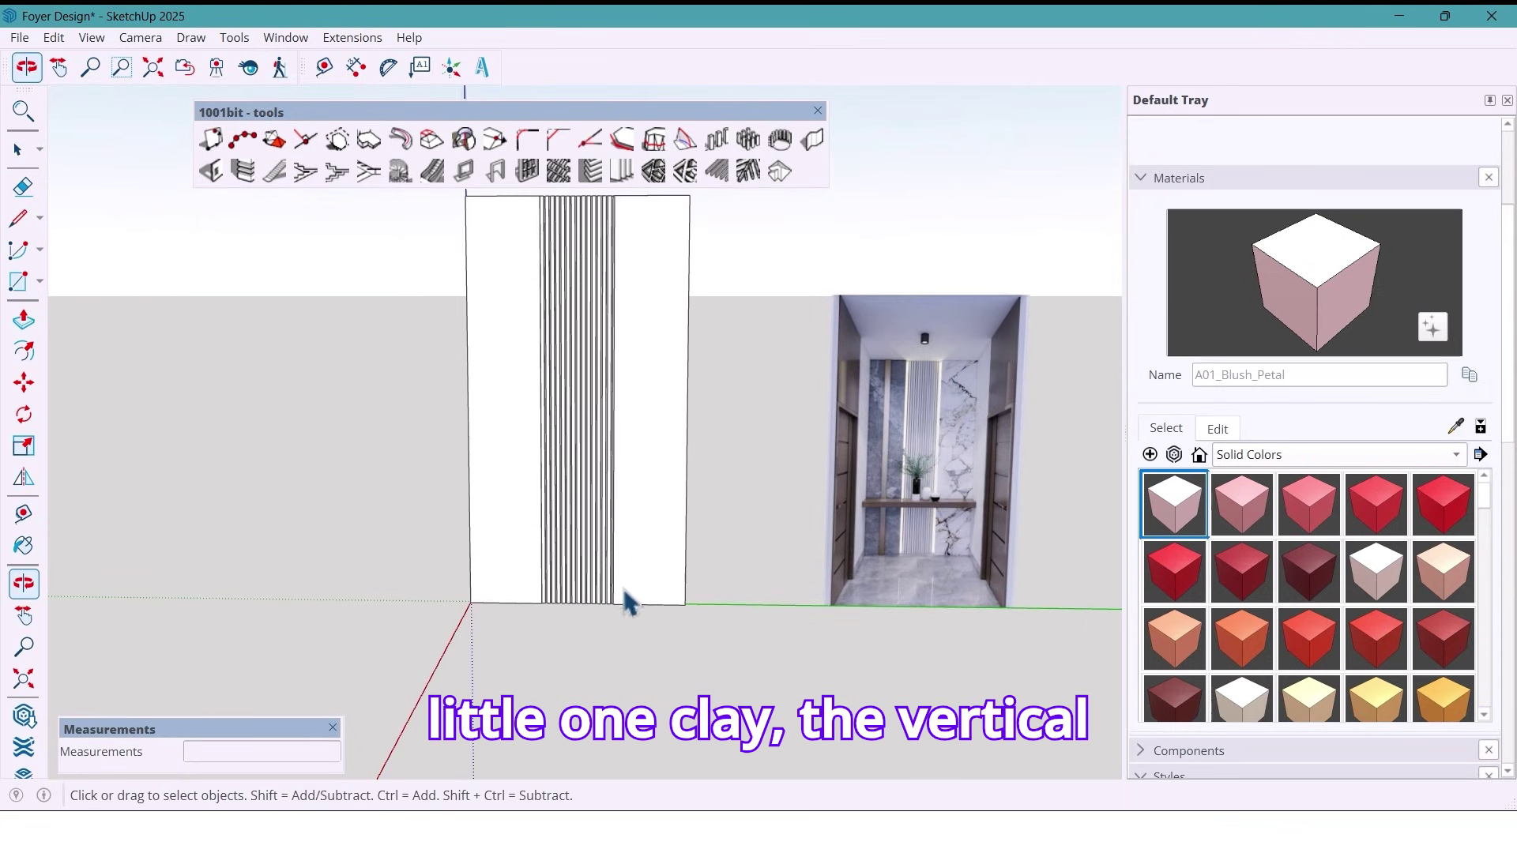
pyautogui.keyDown('shift'); pyautogui.moveTo(598, 533); pyautogui.dragTo(650, 575, button='middle'); pyautogui.keyUp('shift')
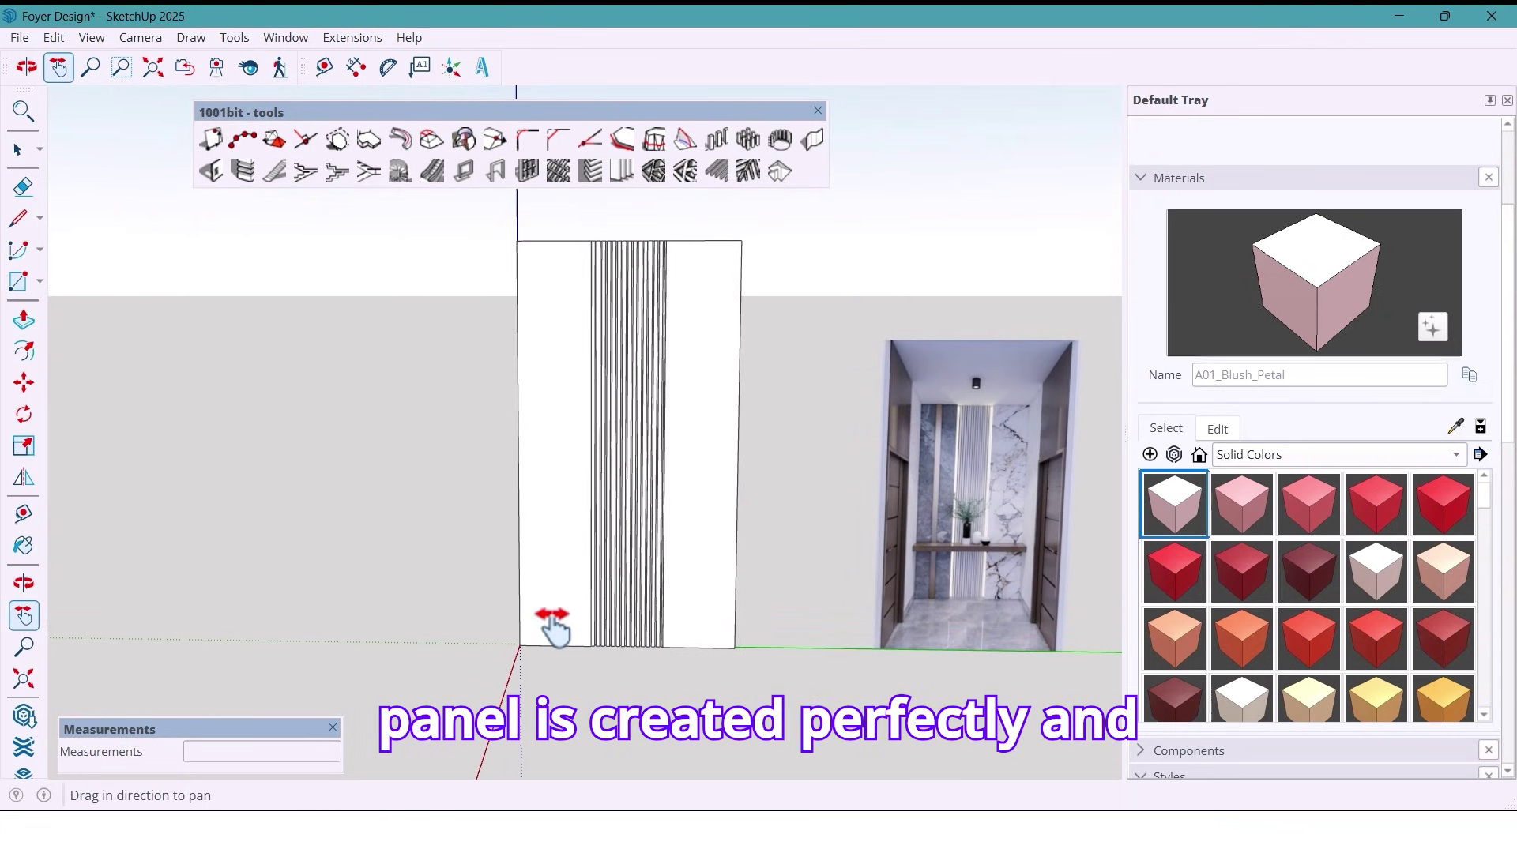
pyautogui.press('l')
pyautogui.click(817, 111)
pyautogui.click(554, 240)
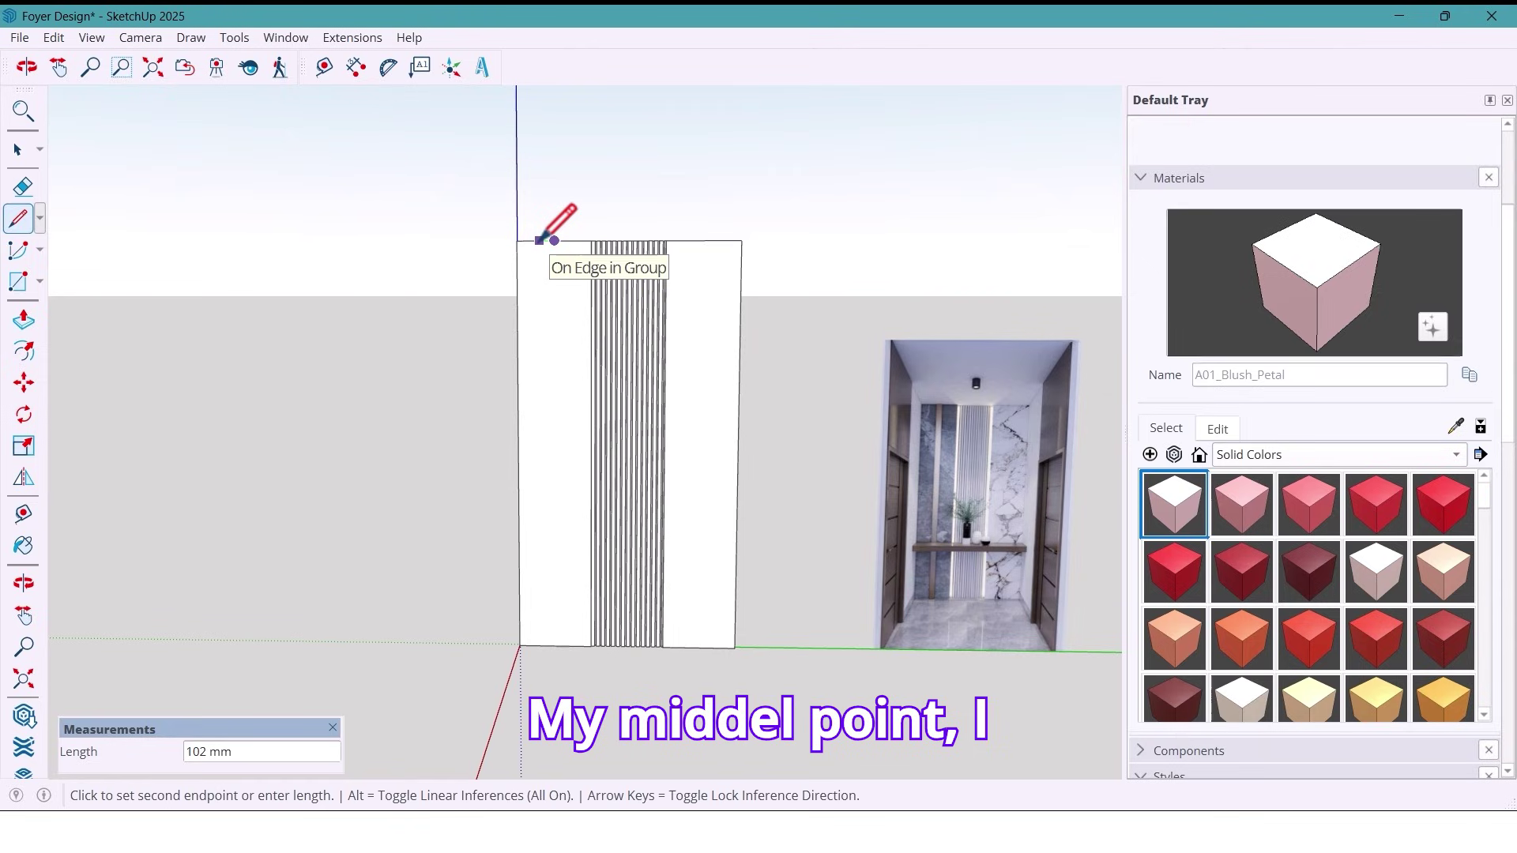
pyautogui.write('0')
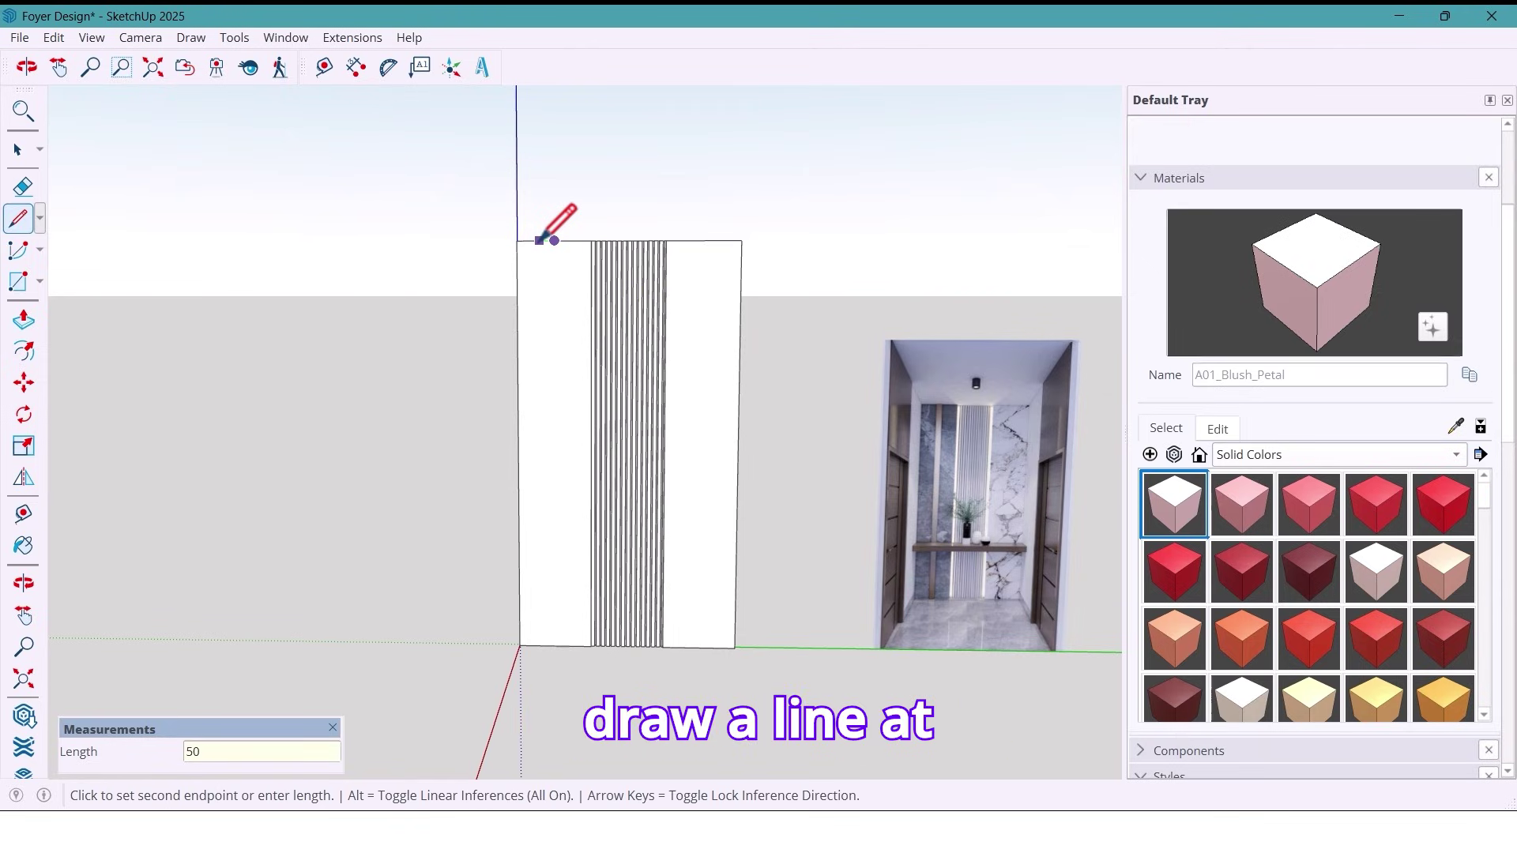
pyautogui.press('Return')
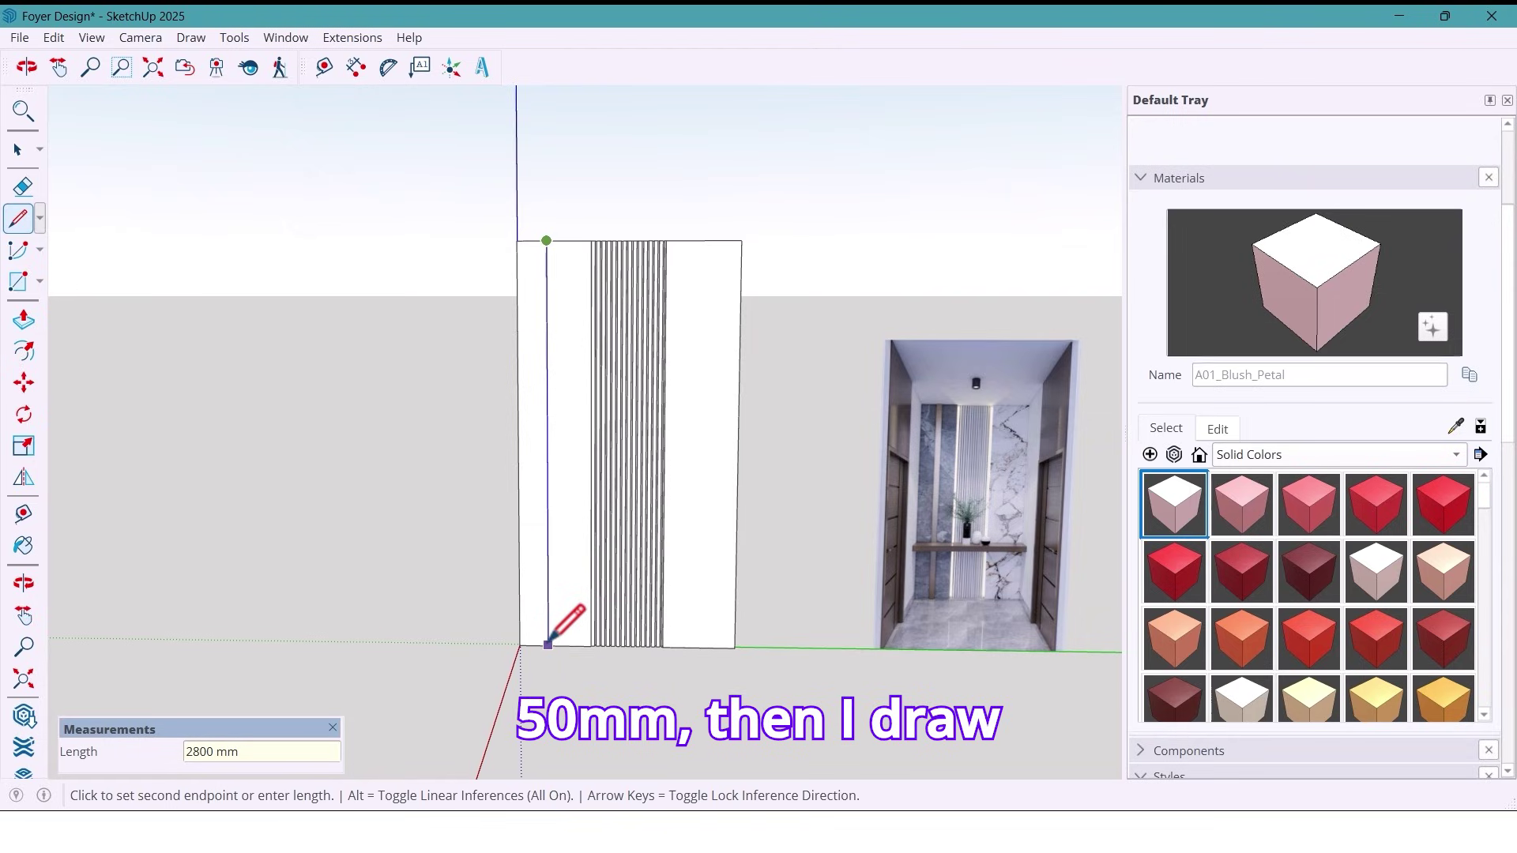
pyautogui.click(555, 646)
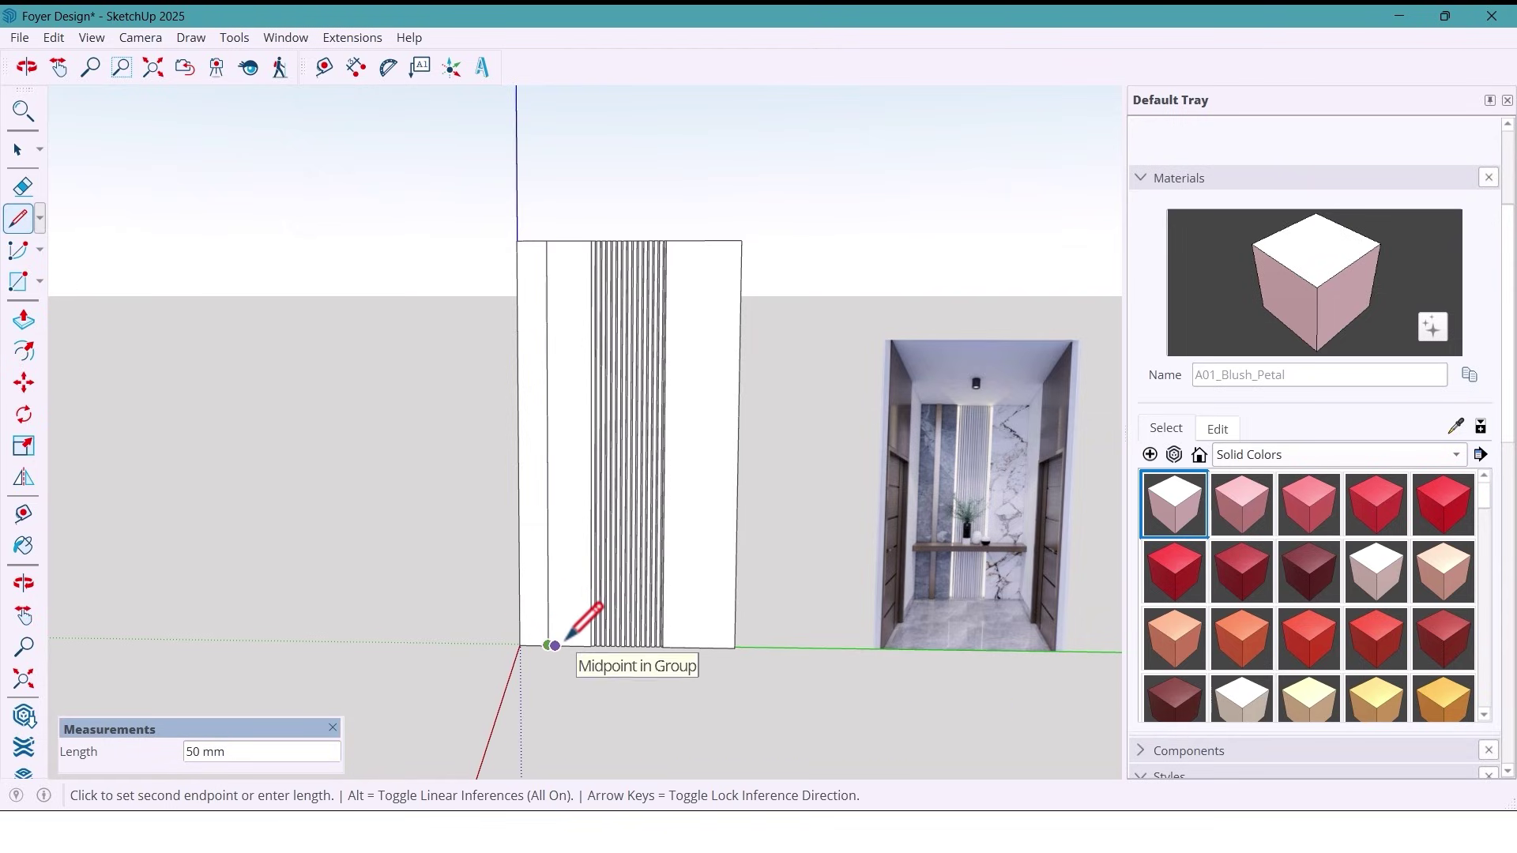
pyautogui.press('Return')
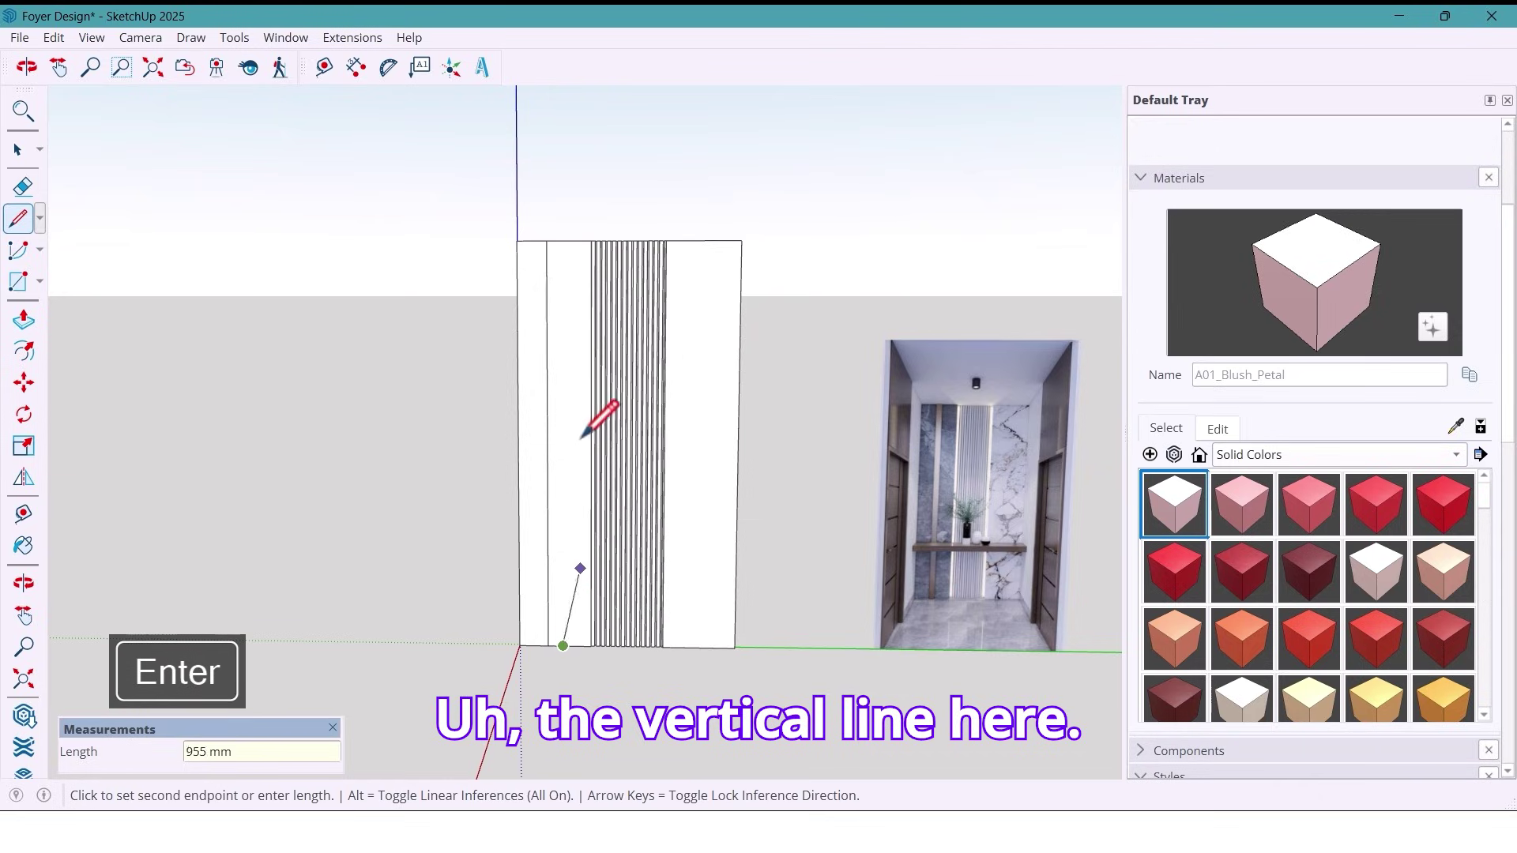
pyautogui.click(561, 240)
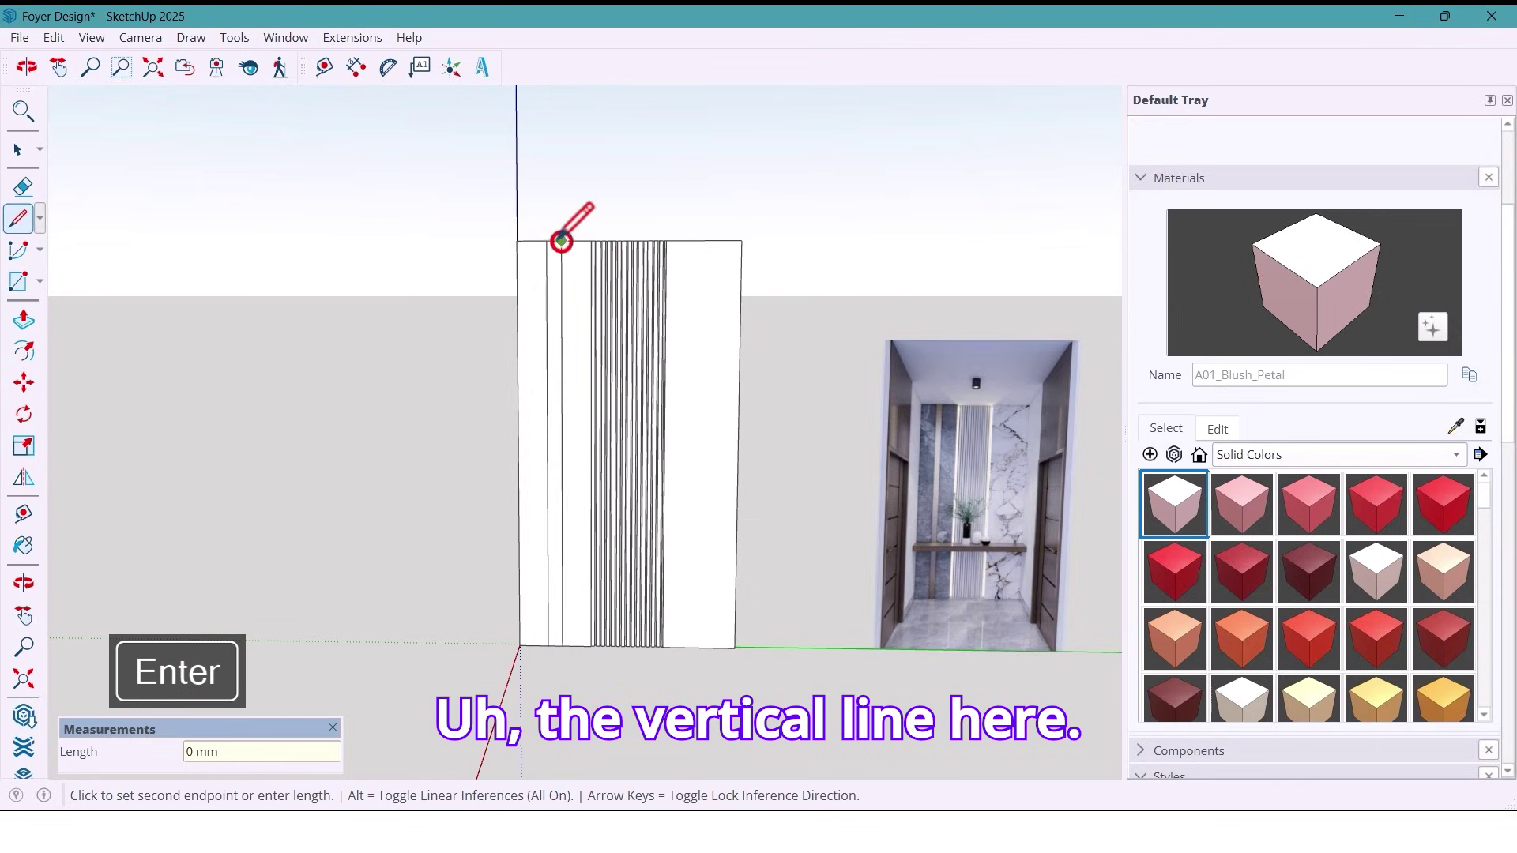
pyautogui.press('space')
# - Extrude the narrow face between the two vertical lines 10 mm with Push/Pull
pyautogui.moveTo(561, 406); pyautogui.dragTo(557, 514, button='middle')
pyautogui.press('p')
pyautogui.click(558, 514)
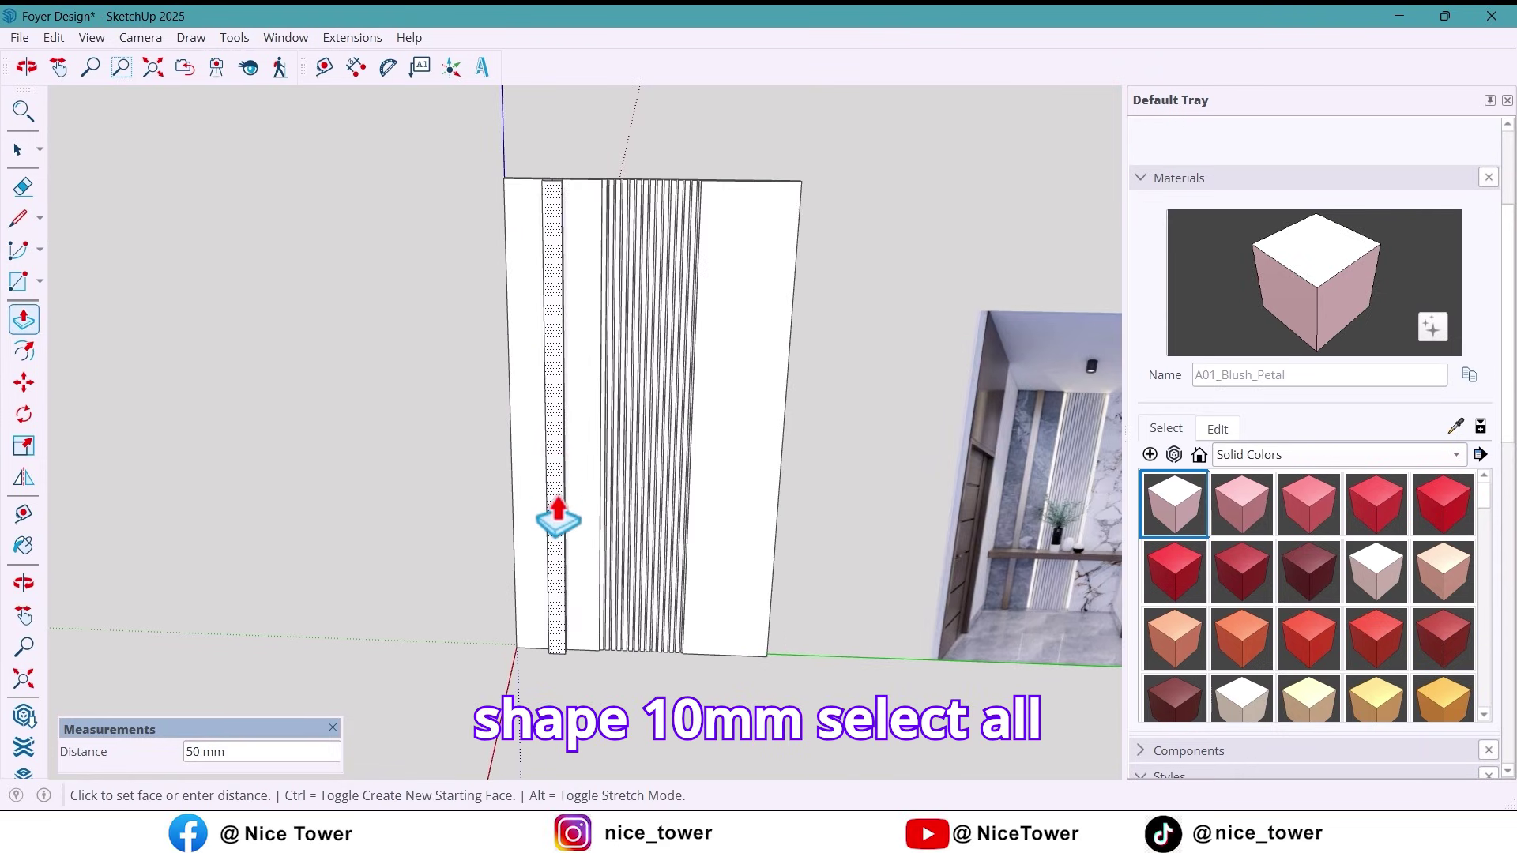
pyautogui.write('10')
pyautogui.press('Return')
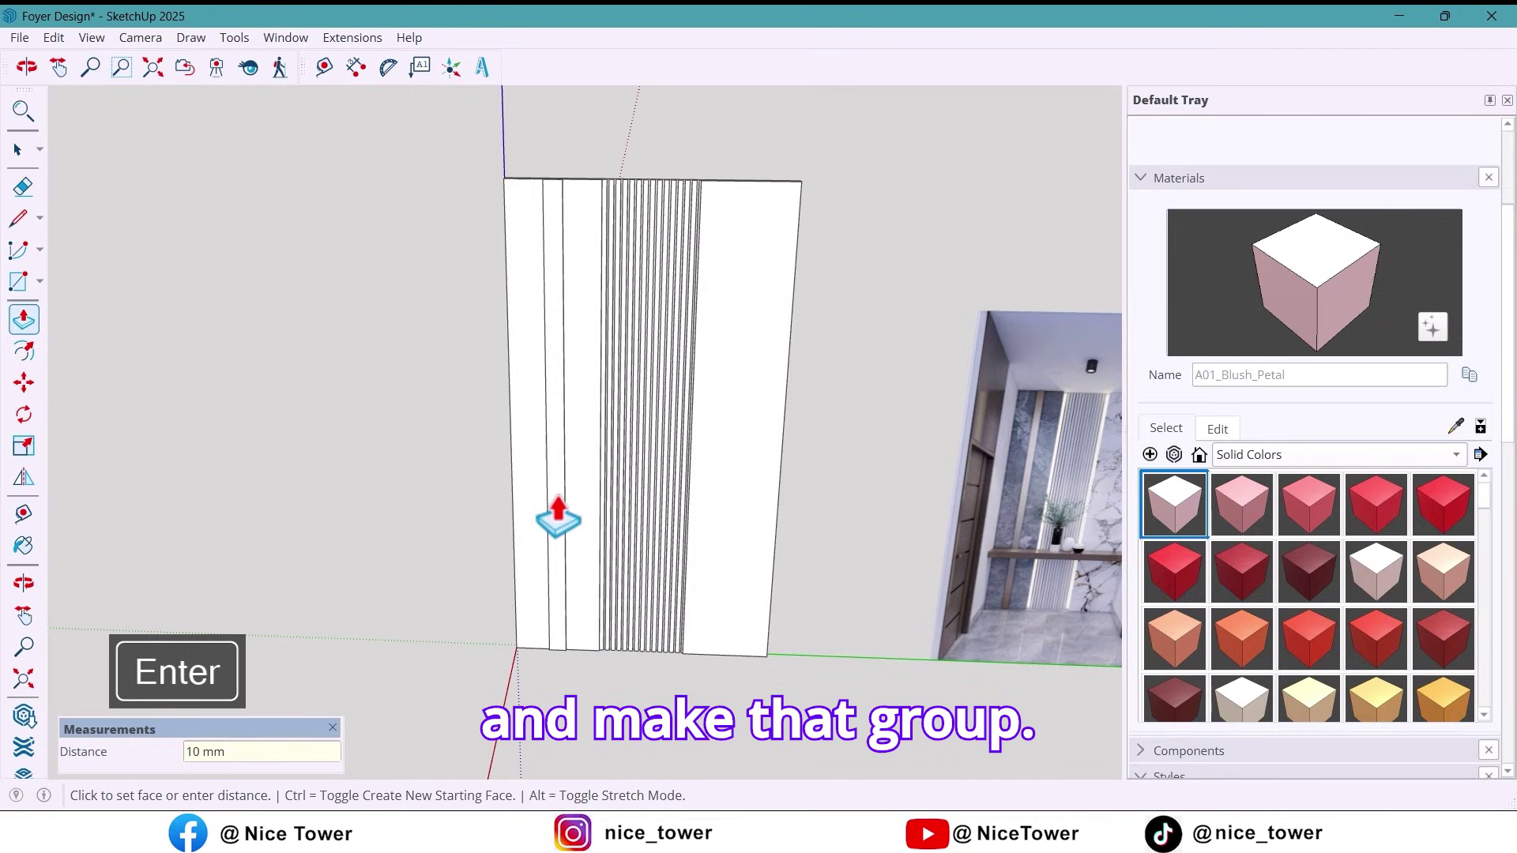
# - Select the extruded narrow strip with its edges and make it a group
pyautogui.press('space')
pyautogui.click(557, 496)
pyautogui.rightClick(558, 501)
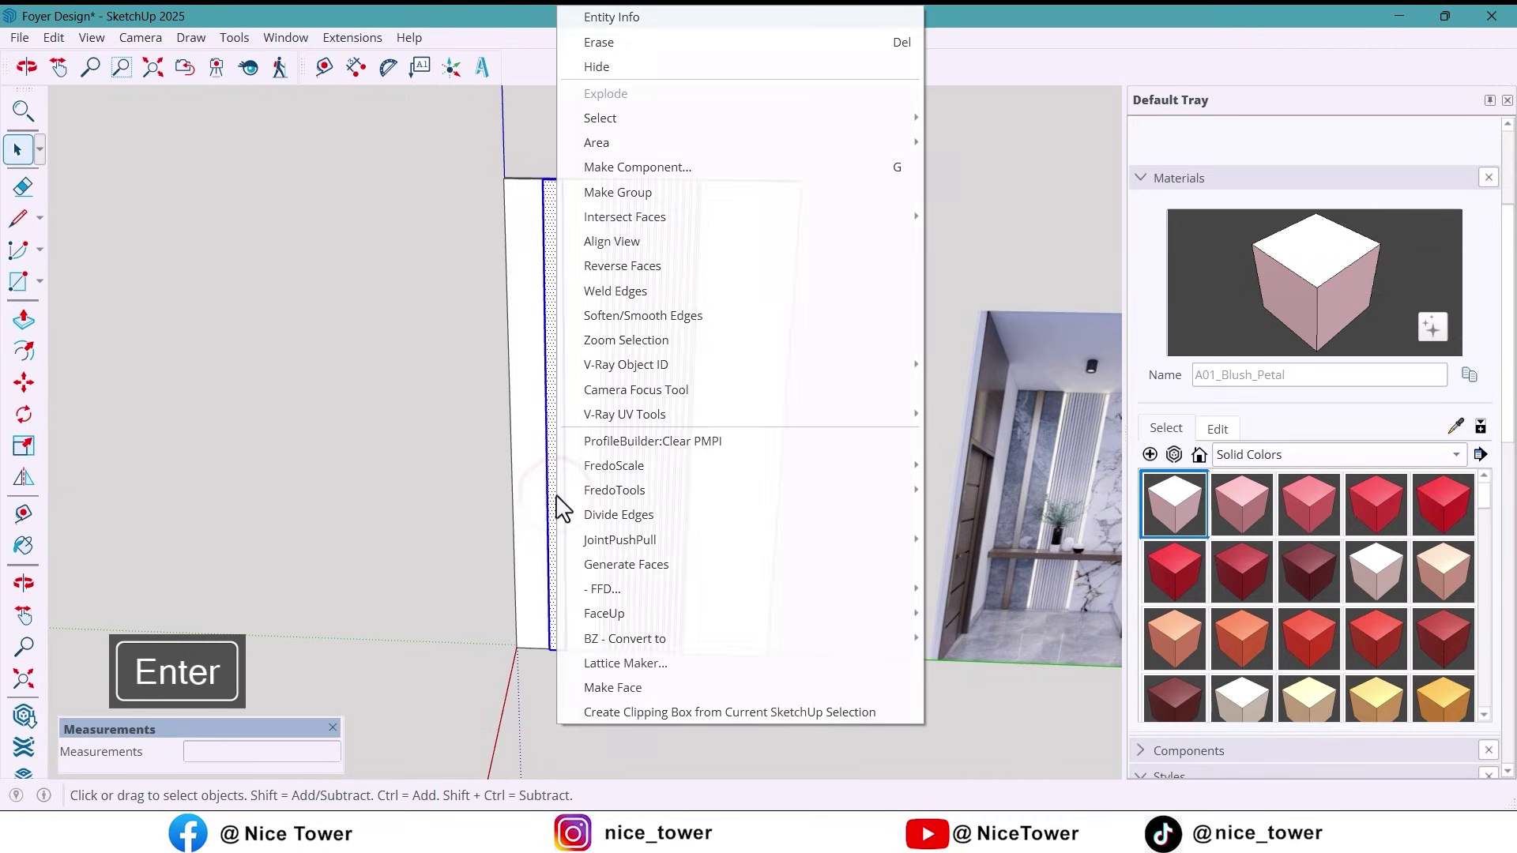
pyautogui.click(609, 190)
# - Place a horizontal guide 800 mm above the wall's bottom edge with the Tape Measure
pyautogui.scroll(-1, 589, 388)
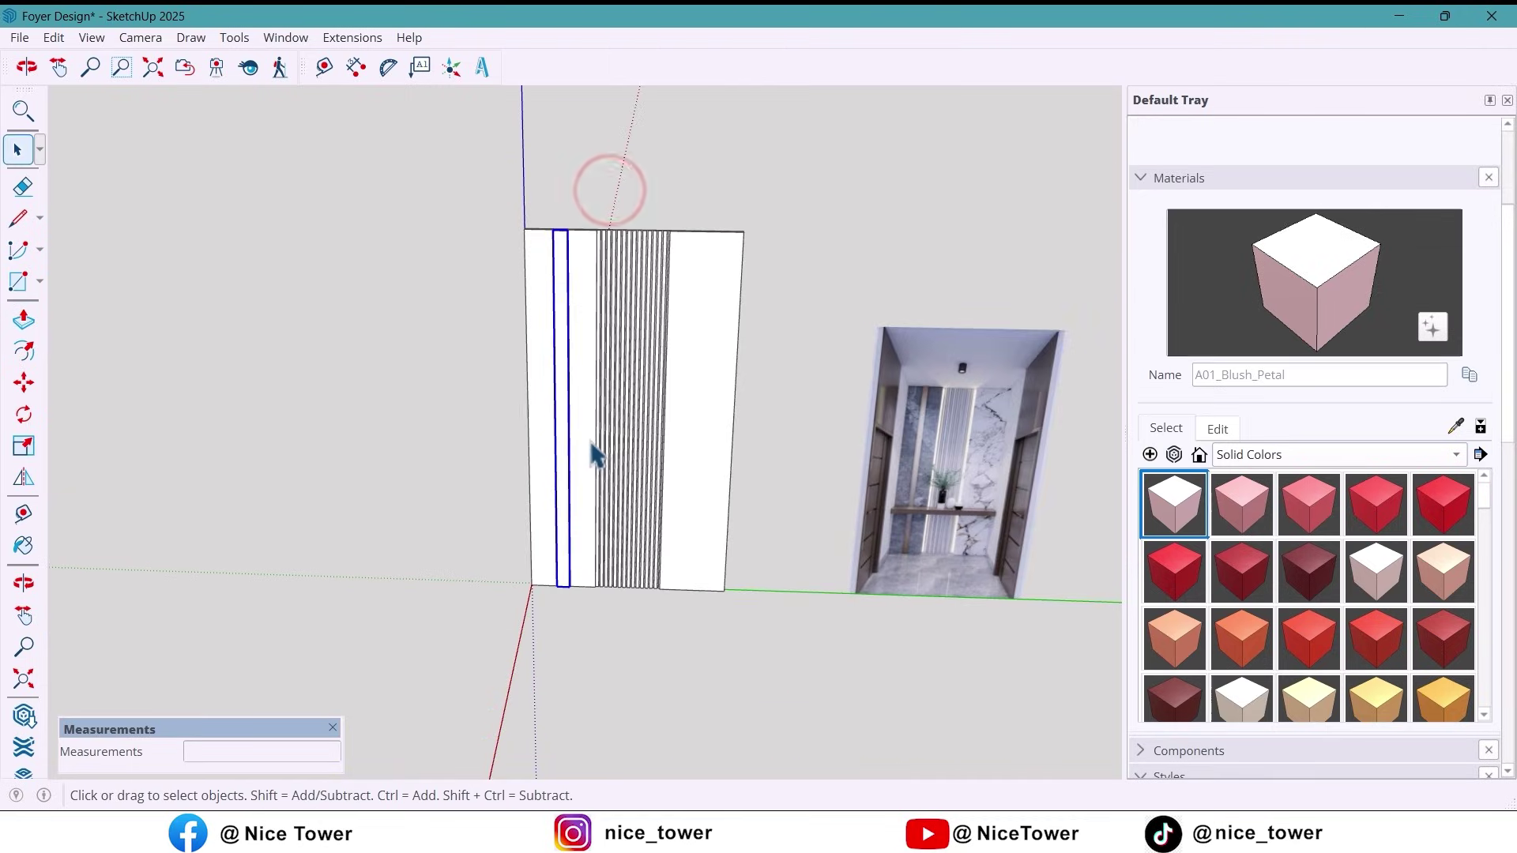
pyautogui.press('2')
pyautogui.press('t')
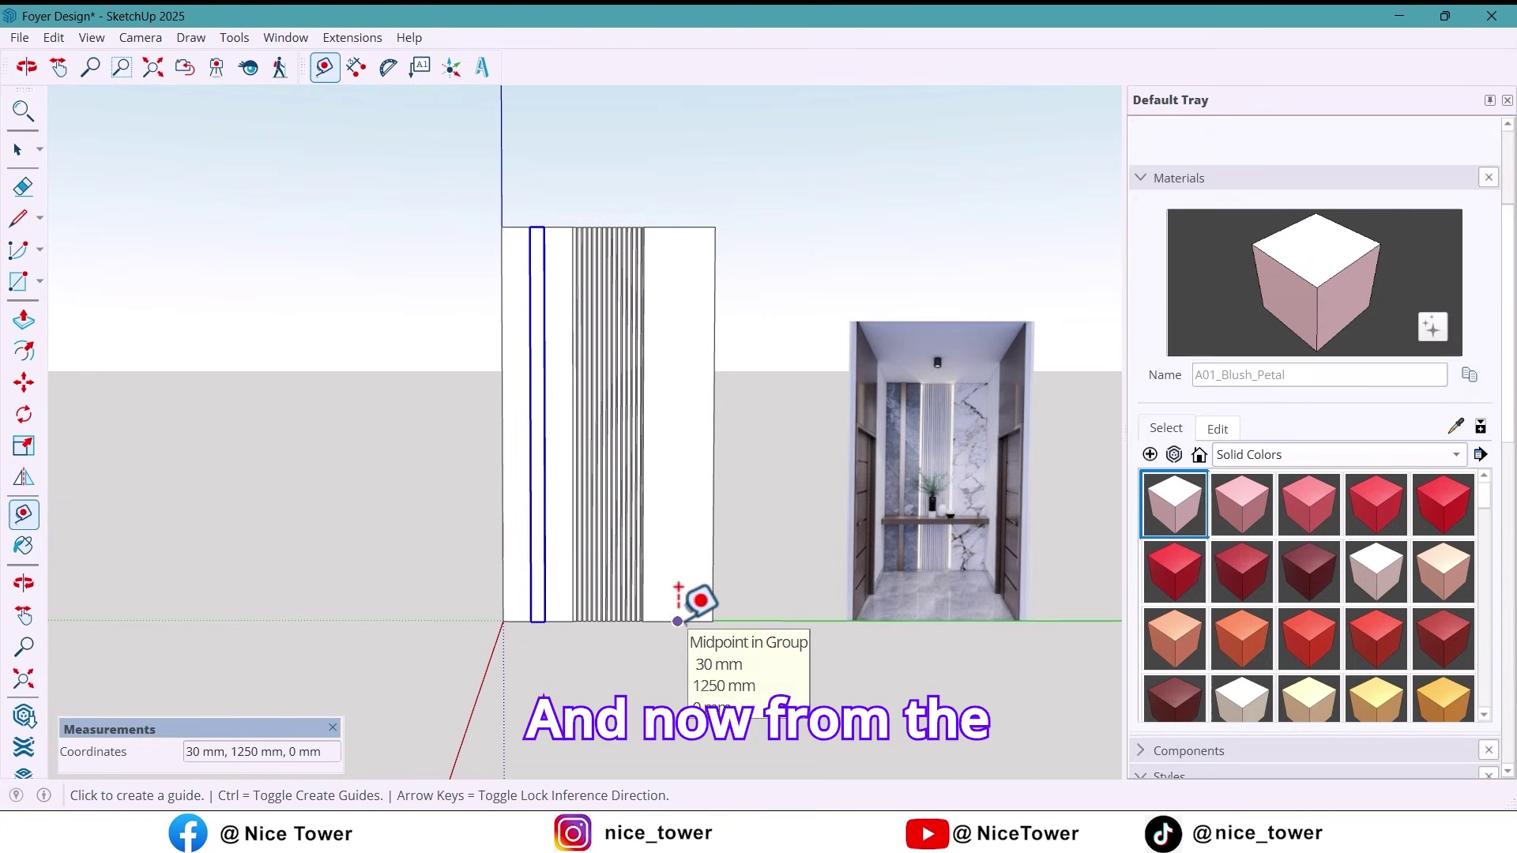
pyautogui.click(691, 621)
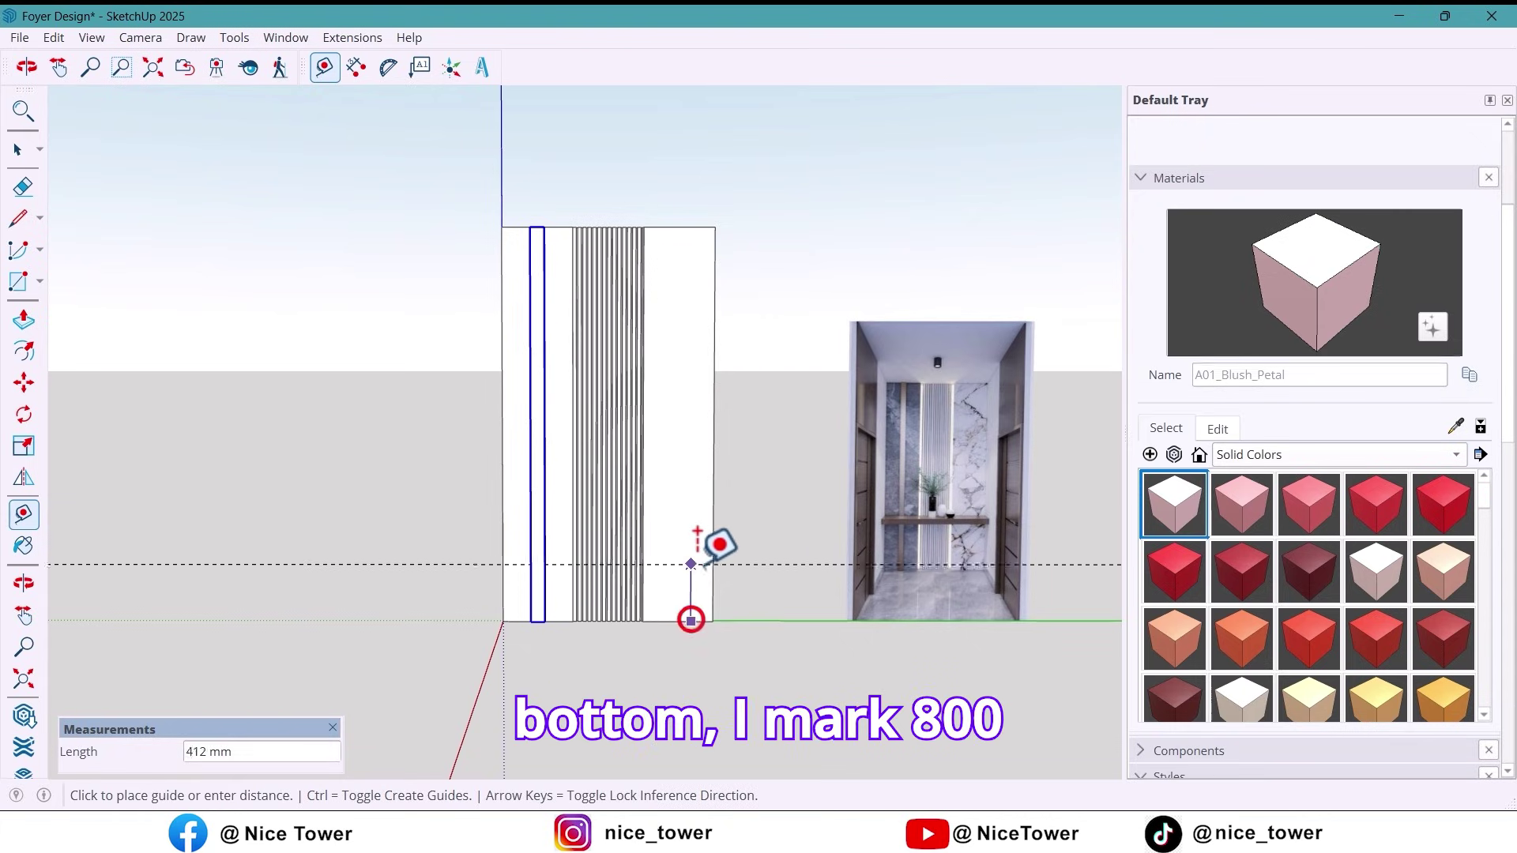
pyautogui.write('800')
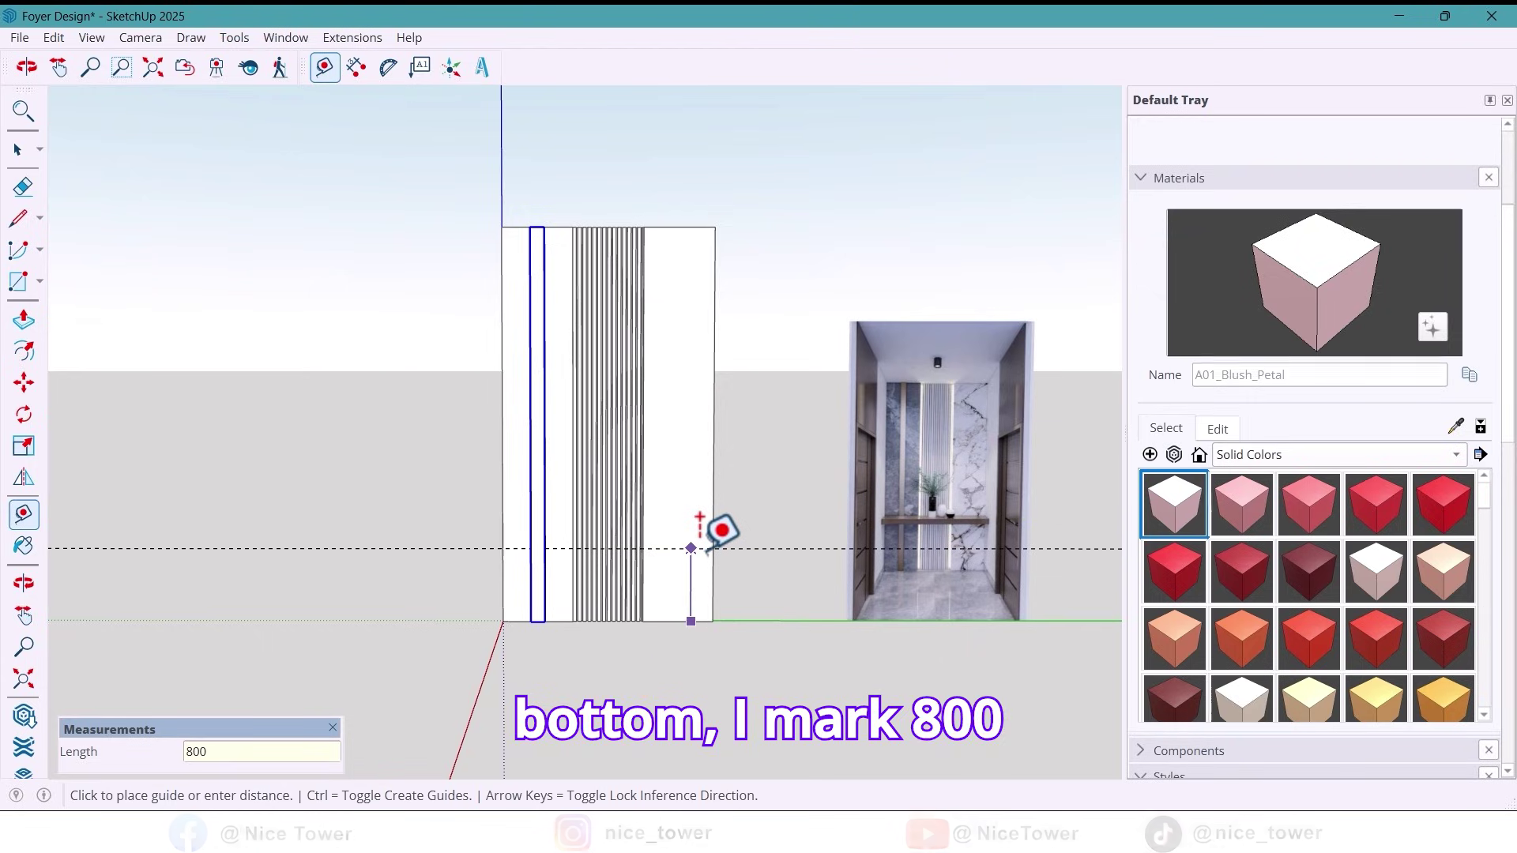
pyautogui.press('Return')
pyautogui.press('space')
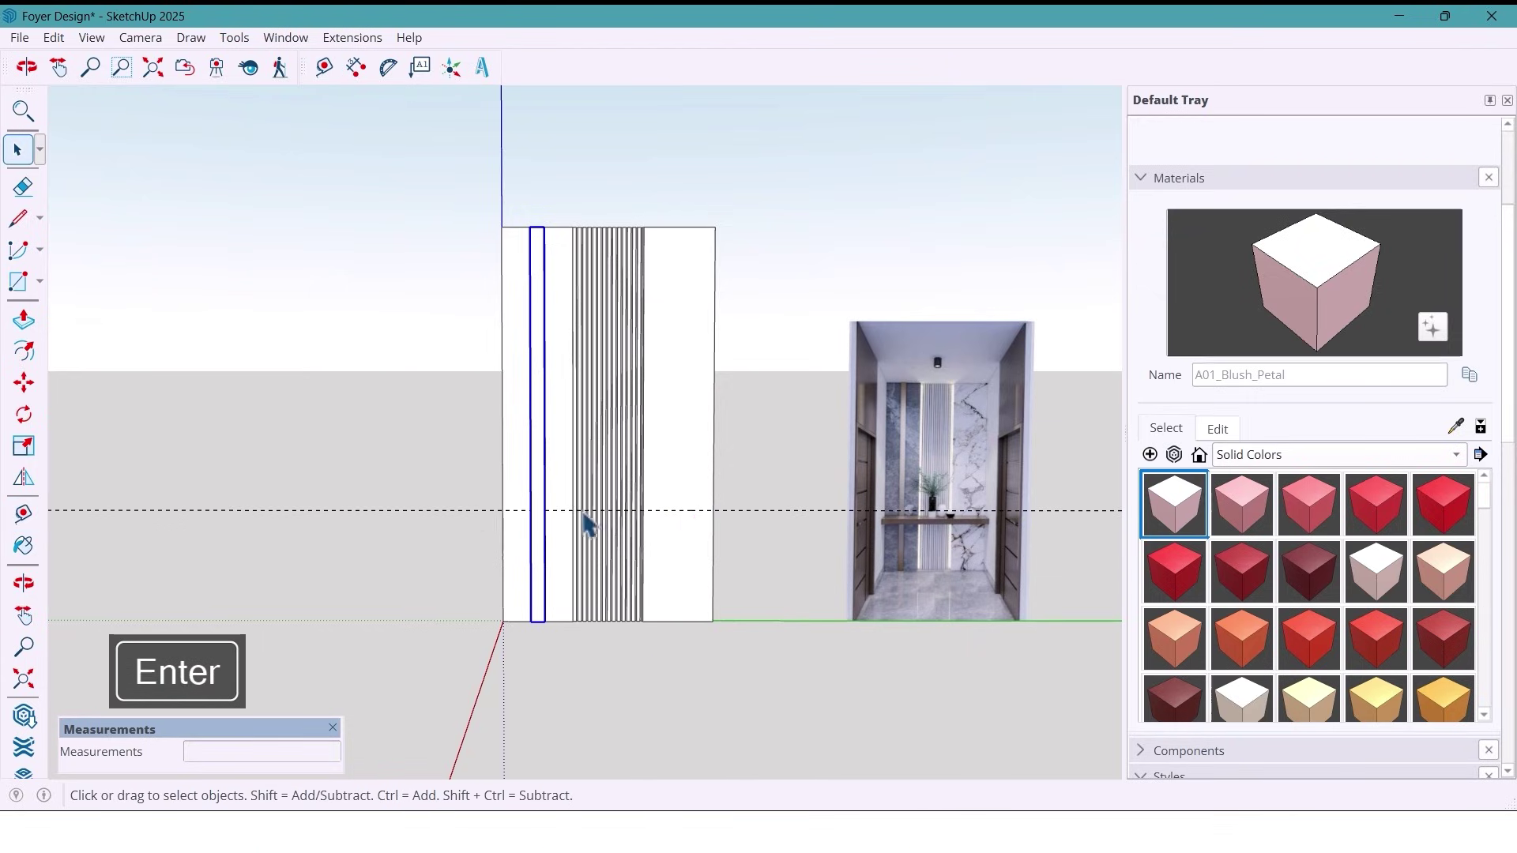
# - Draw a 200 by 1500 mm rectangle across the wall, starting where the guide meets its right edge
pyautogui.press('r')
pyautogui.click(714, 510)
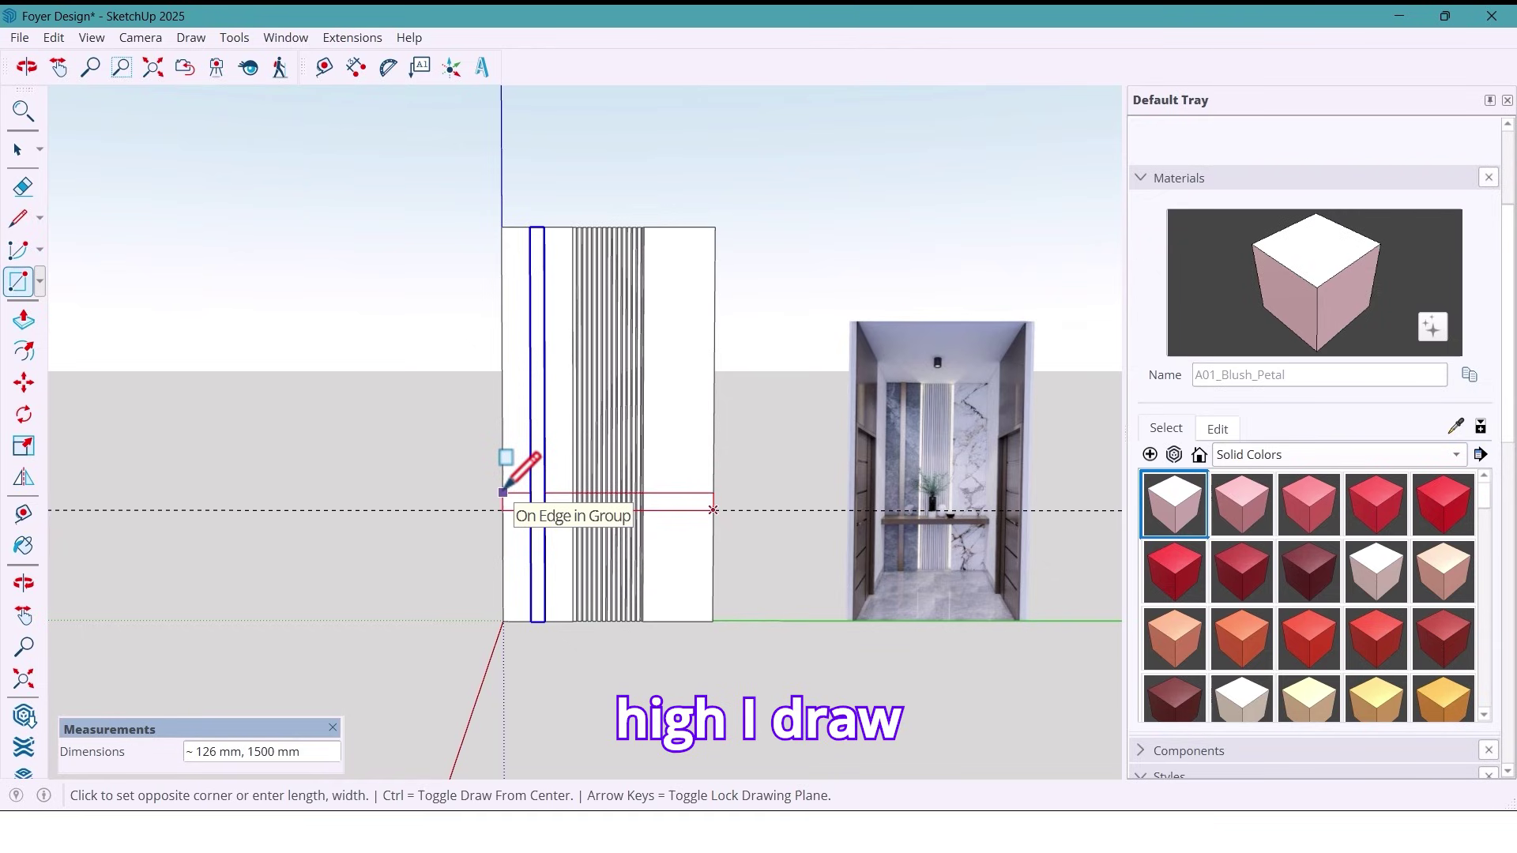
pyautogui.write('2')
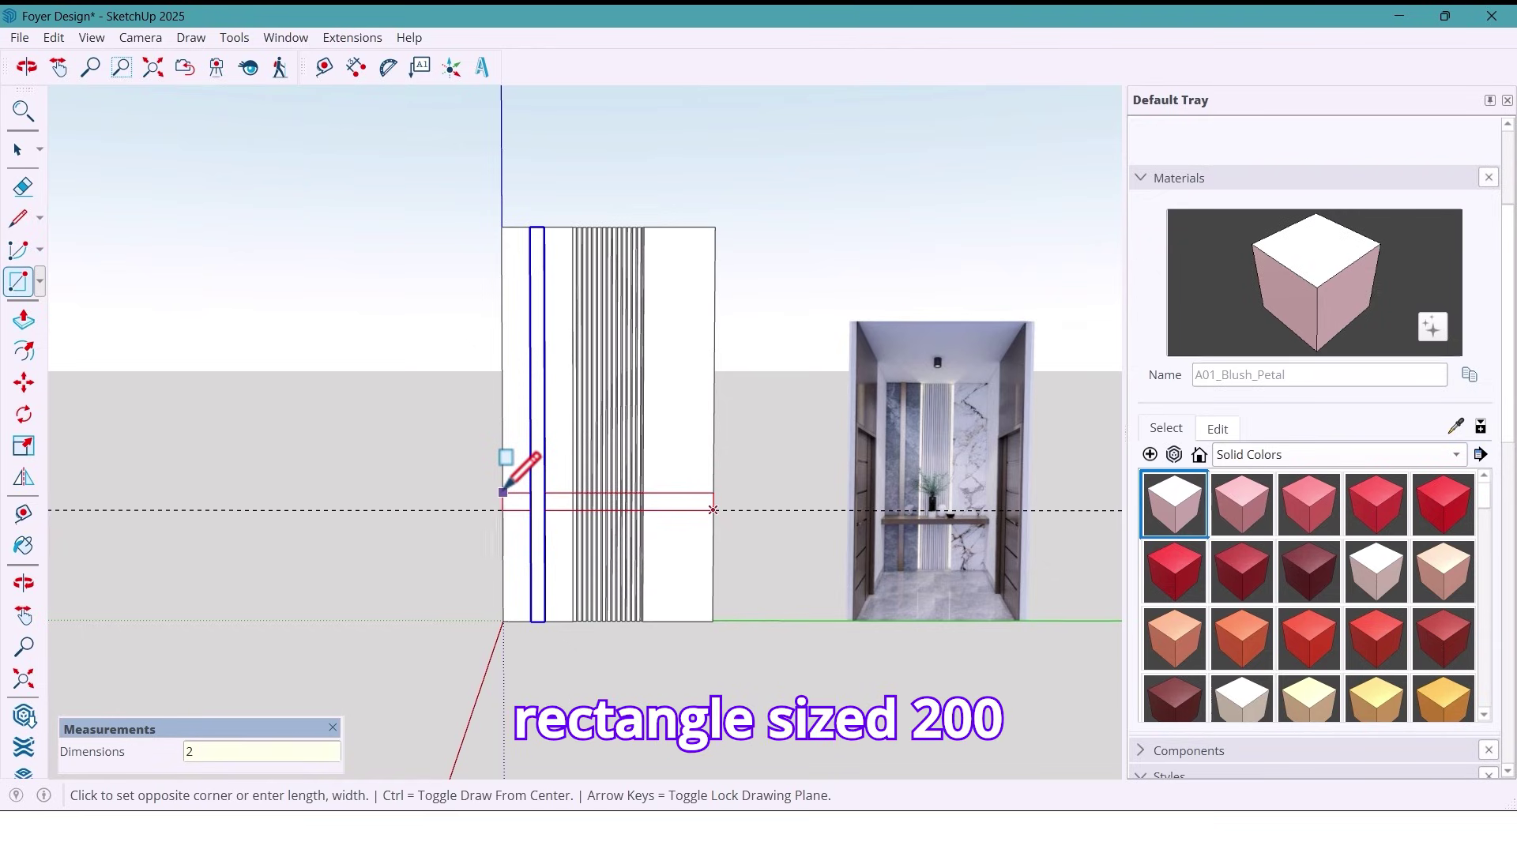
pyautogui.write('00,1500')
pyautogui.press('Return')
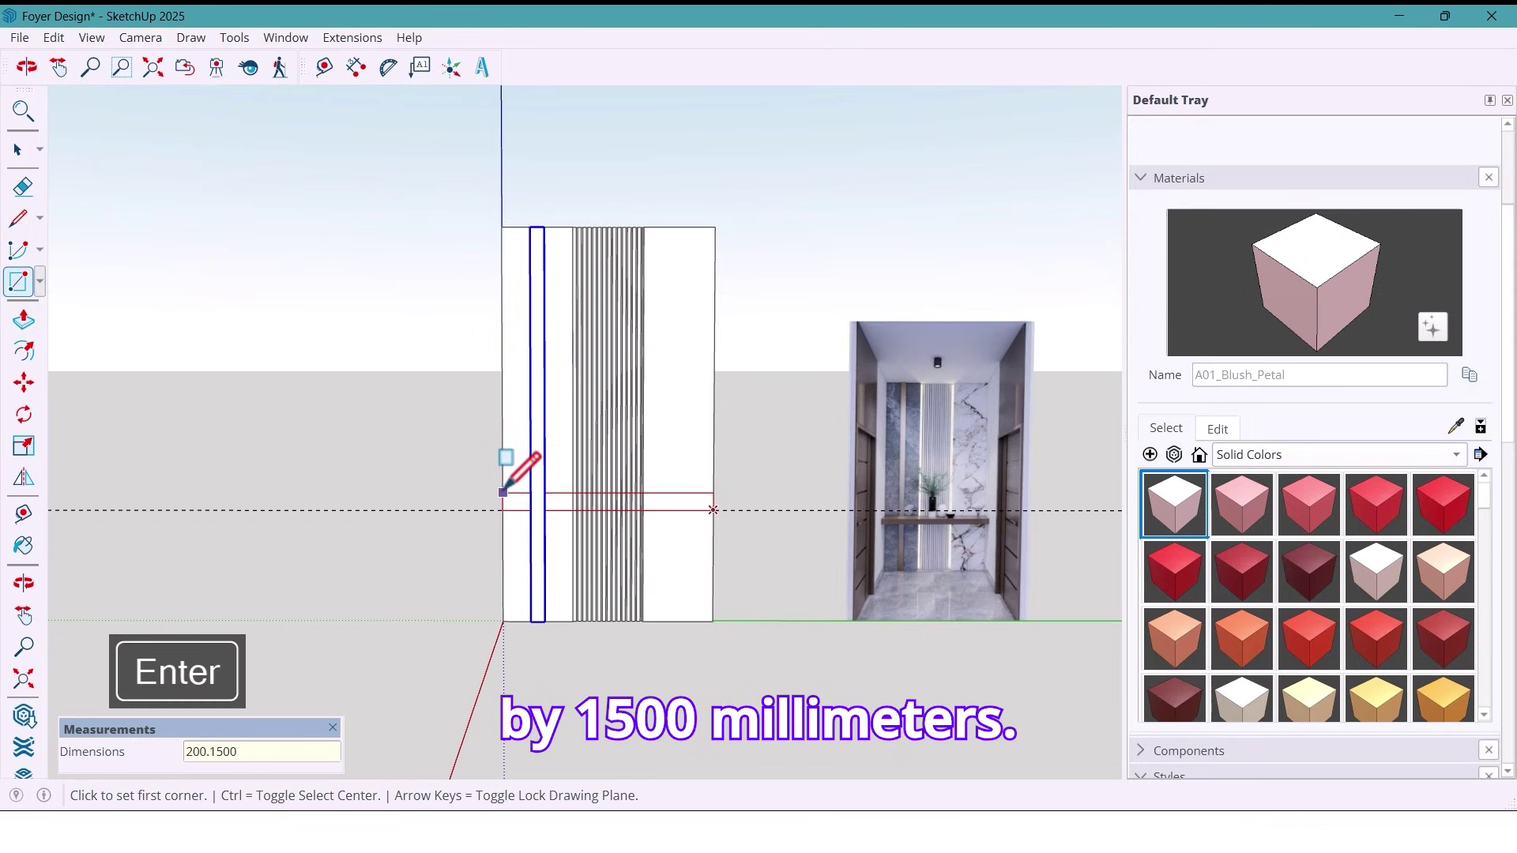
pyautogui.press('space')
pyautogui.moveTo(684, 542); pyautogui.dragTo(637, 603, button='middle')
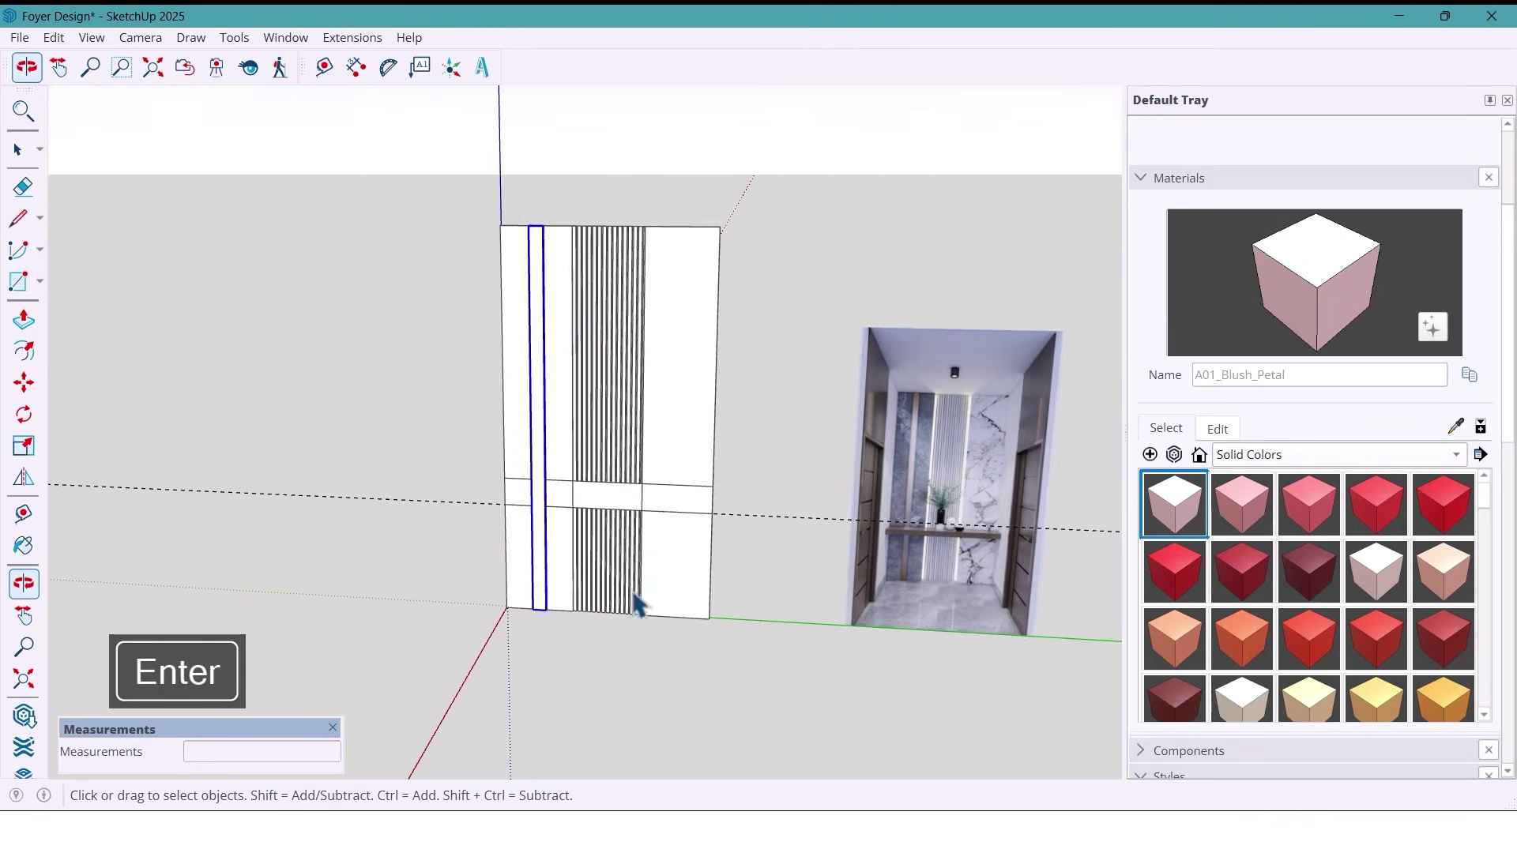
# - Extrude the rectangle crossing the wall 250 mm outward with Push/Pull to form the console shelf
pyautogui.scroll(2, 688, 515)
pyautogui.scroll(3, 688, 516)
pyautogui.press('p')
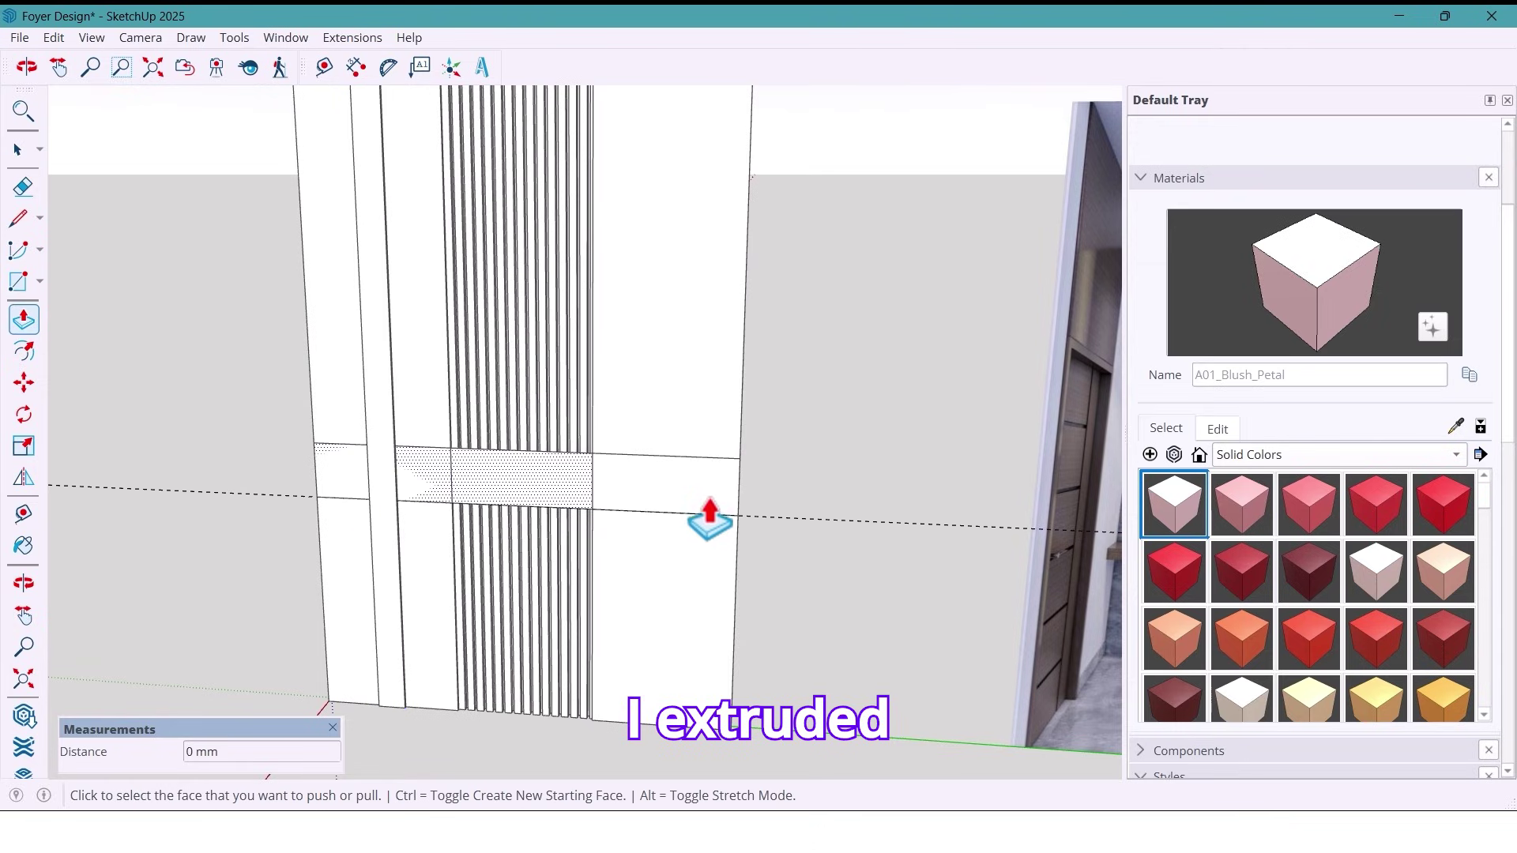
pyautogui.click(698, 499)
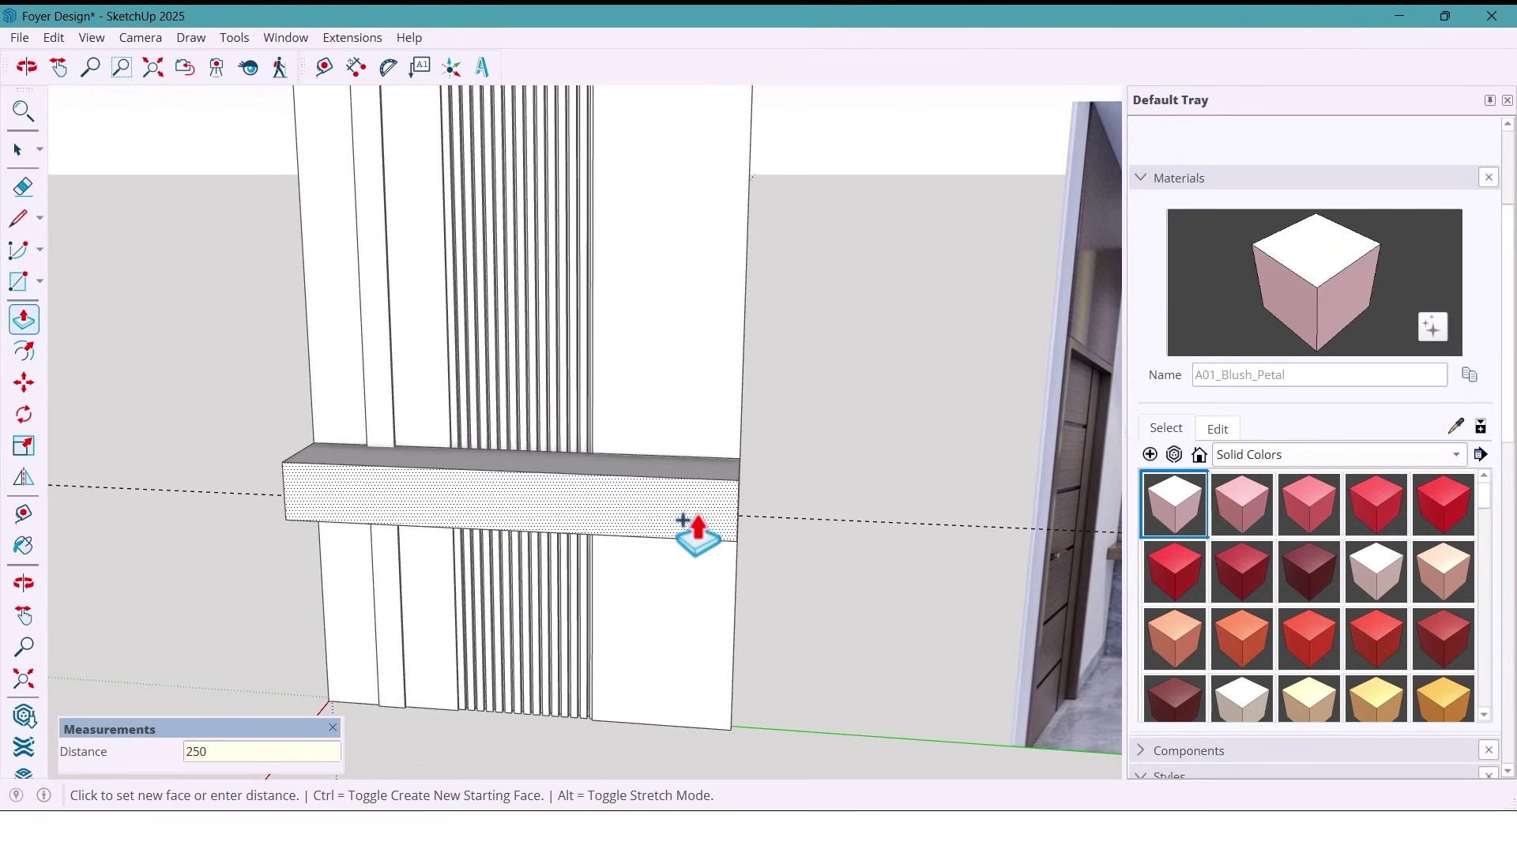
pyautogui.press('Return')
pyautogui.press('space')
# - Push the shelf's top face 50 mm downward to make the console thinner
pyautogui.moveTo(684, 520); pyautogui.dragTo(694, 552, button='middle')
pyautogui.scroll(3, 721, 535)
pyautogui.press('p')
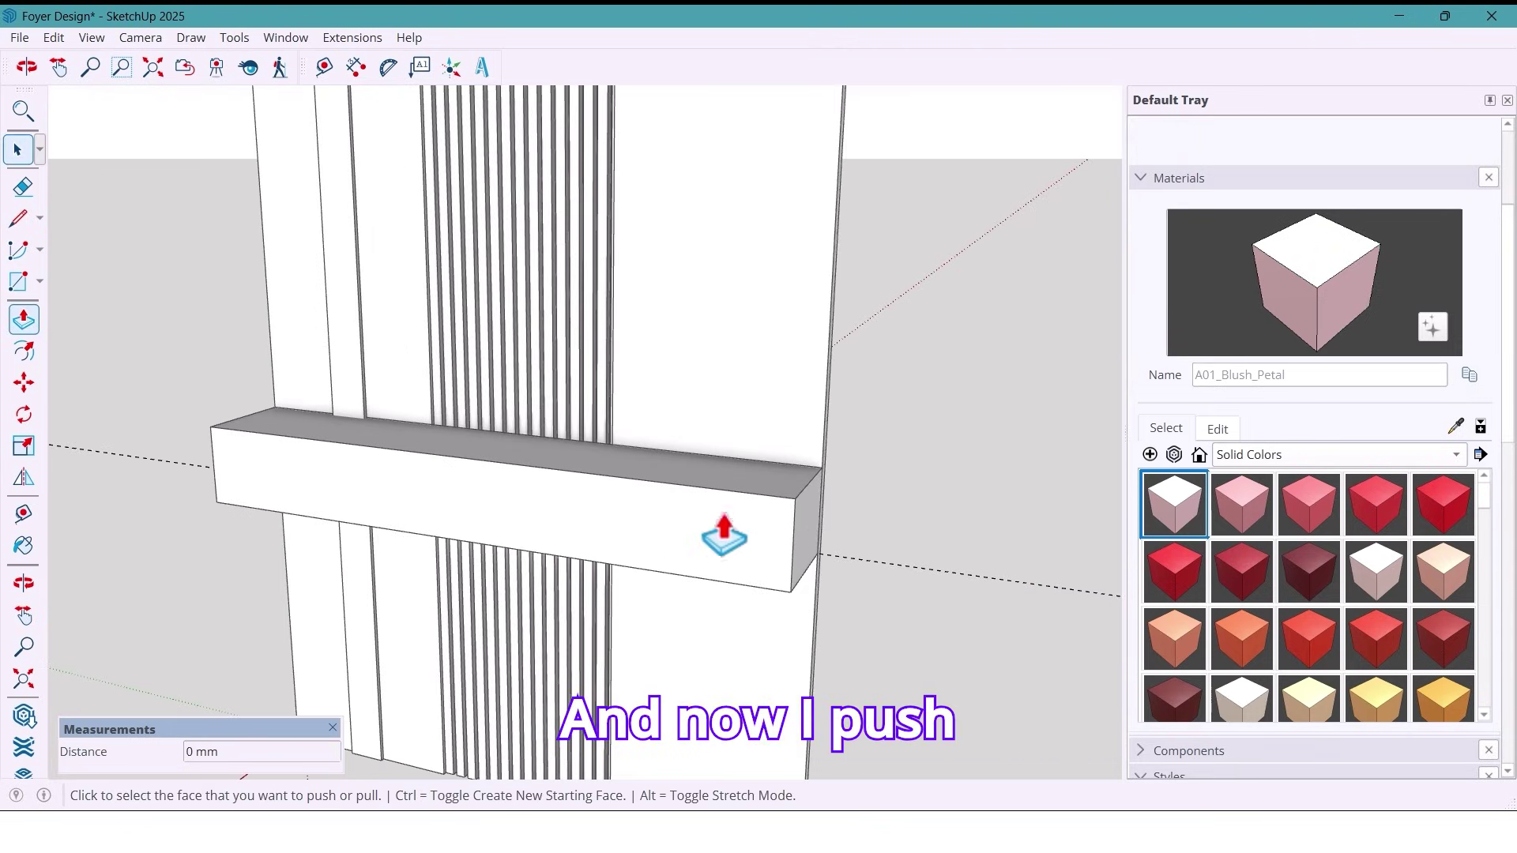
pyautogui.click(750, 494)
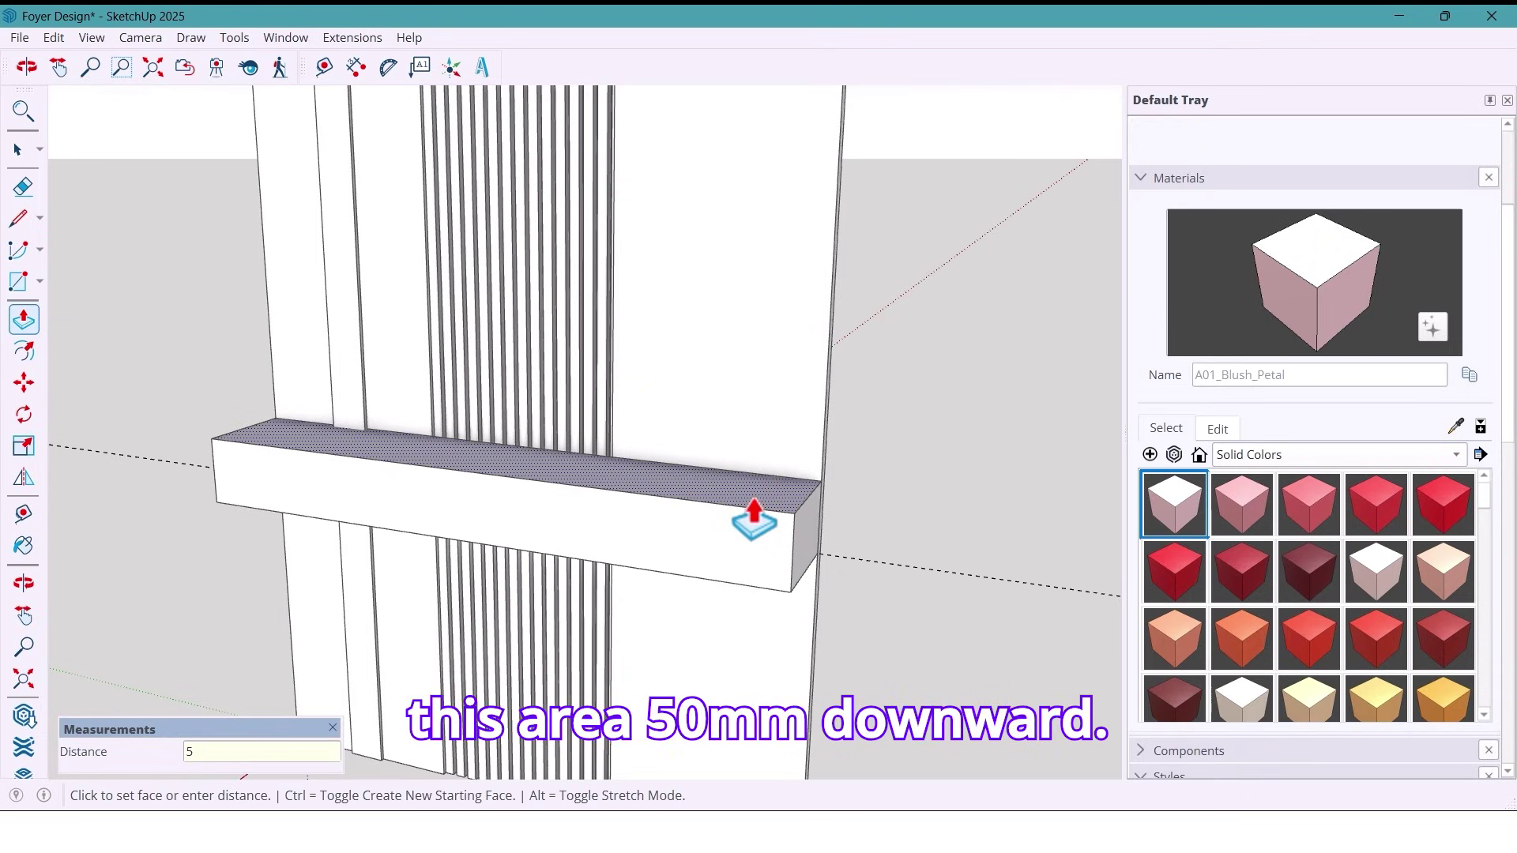
pyautogui.press('Return')
pyautogui.press('space')
# - Copy the top front edge of the console shelf 10 mm down its front face
pyautogui.moveTo(753, 521); pyautogui.dragTo(813, 488, button='middle')
pyautogui.click(816, 488)
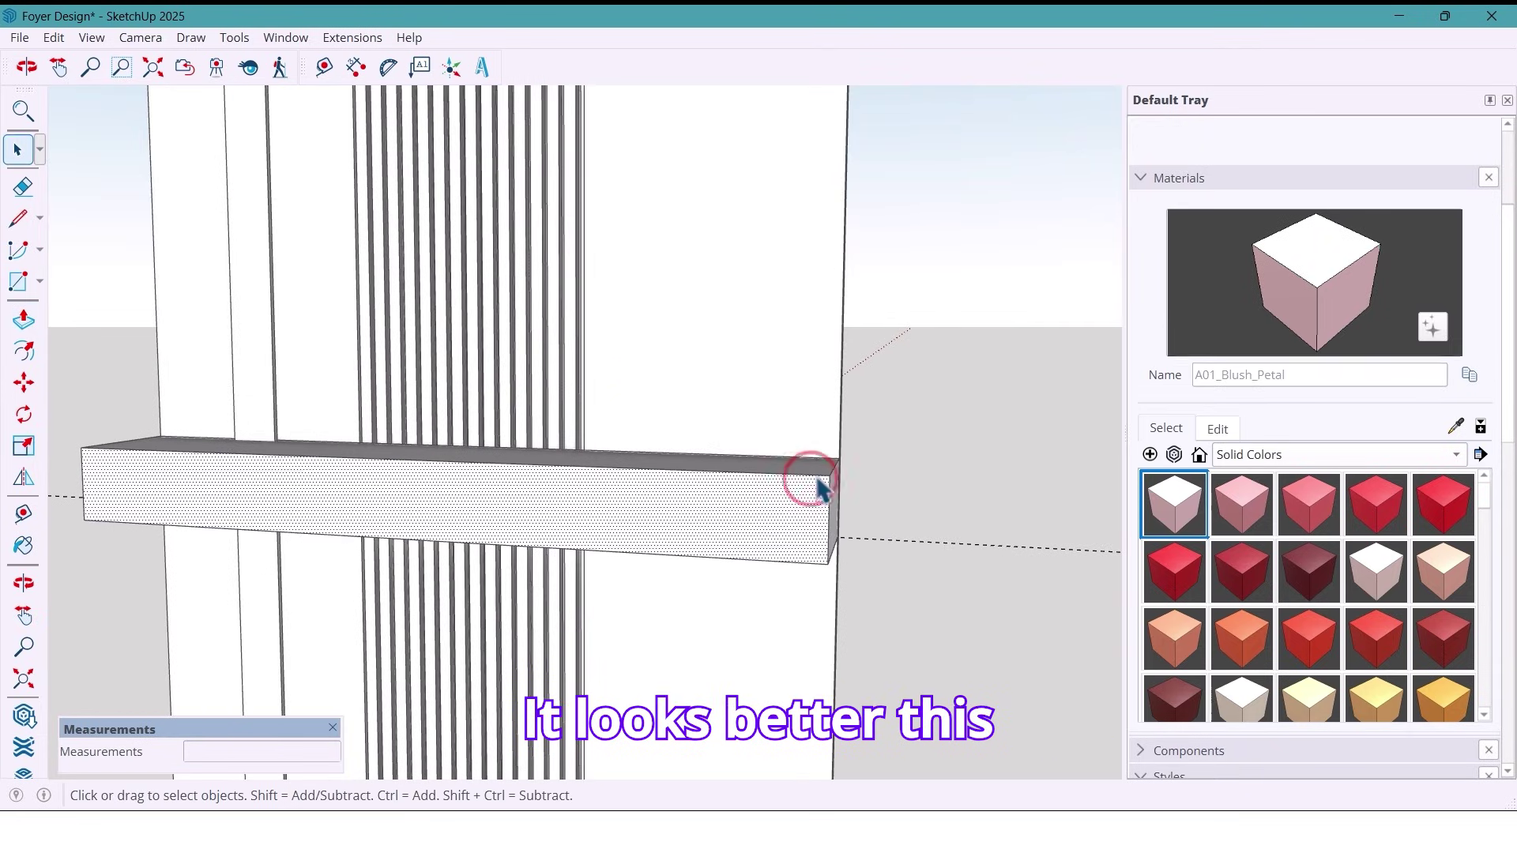
pyautogui.click(816, 474)
pyautogui.press('m')
pyautogui.scroll(3, 818, 478)
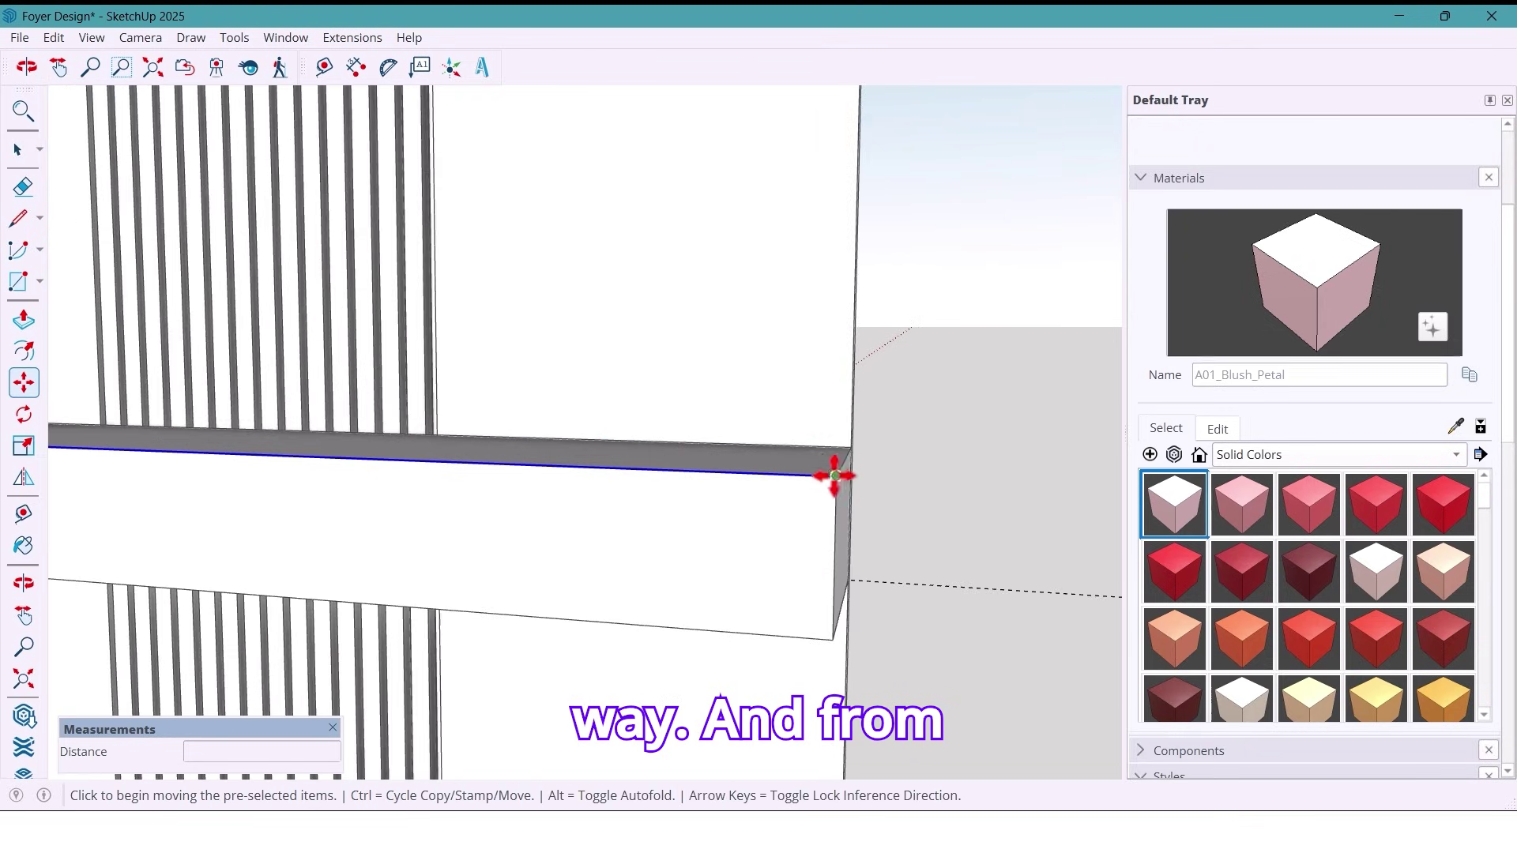
pyautogui.press('ctrl')
pyautogui.click(833, 474)
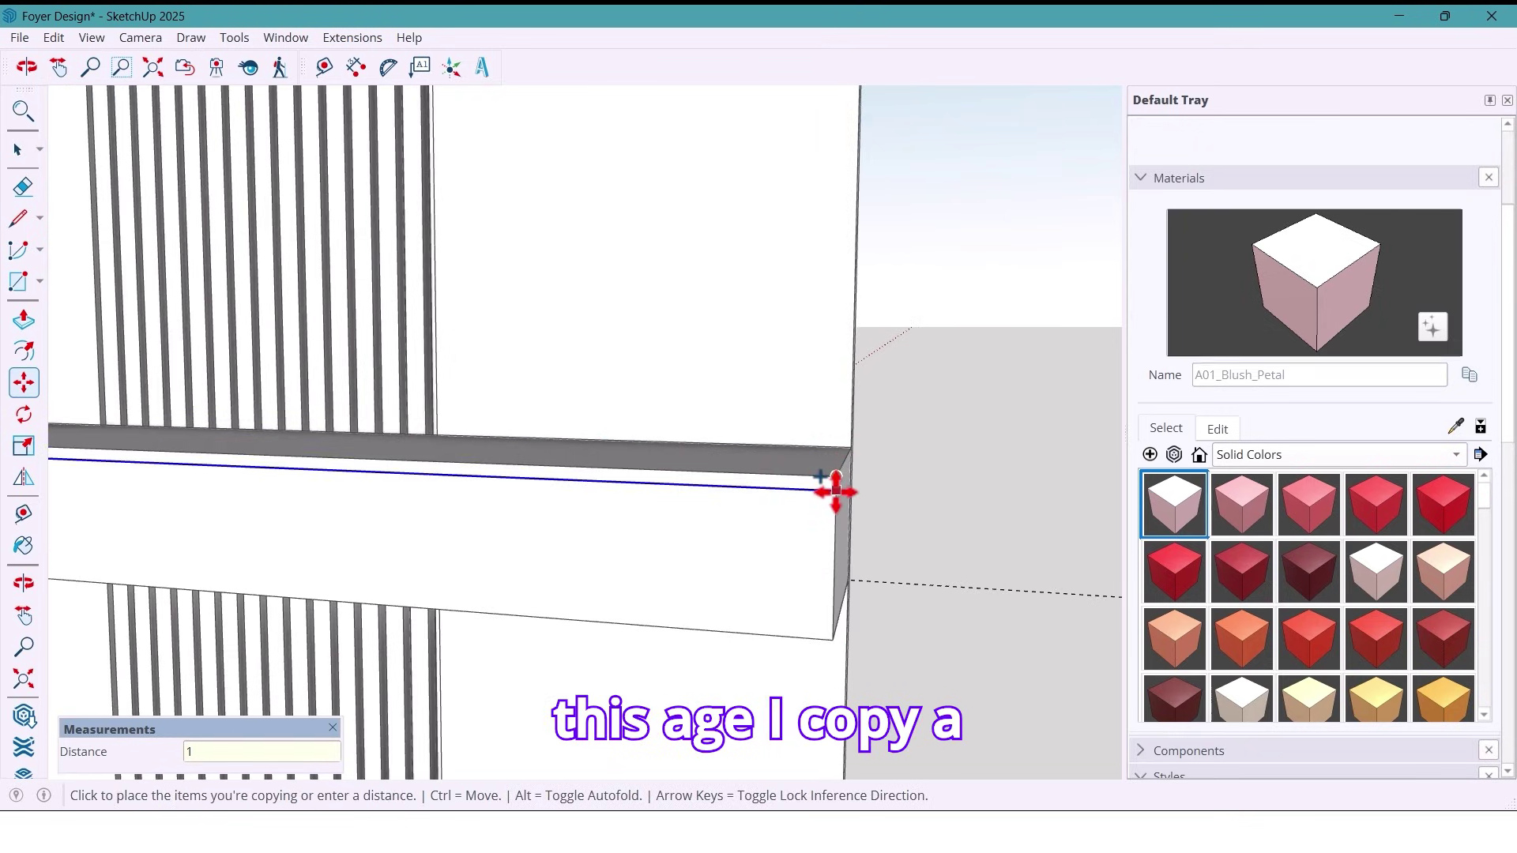
pyautogui.press('Return')
# - Copy the new line on the shelf's front face another 20 mm downward
pyautogui.scroll(2, 835, 489)
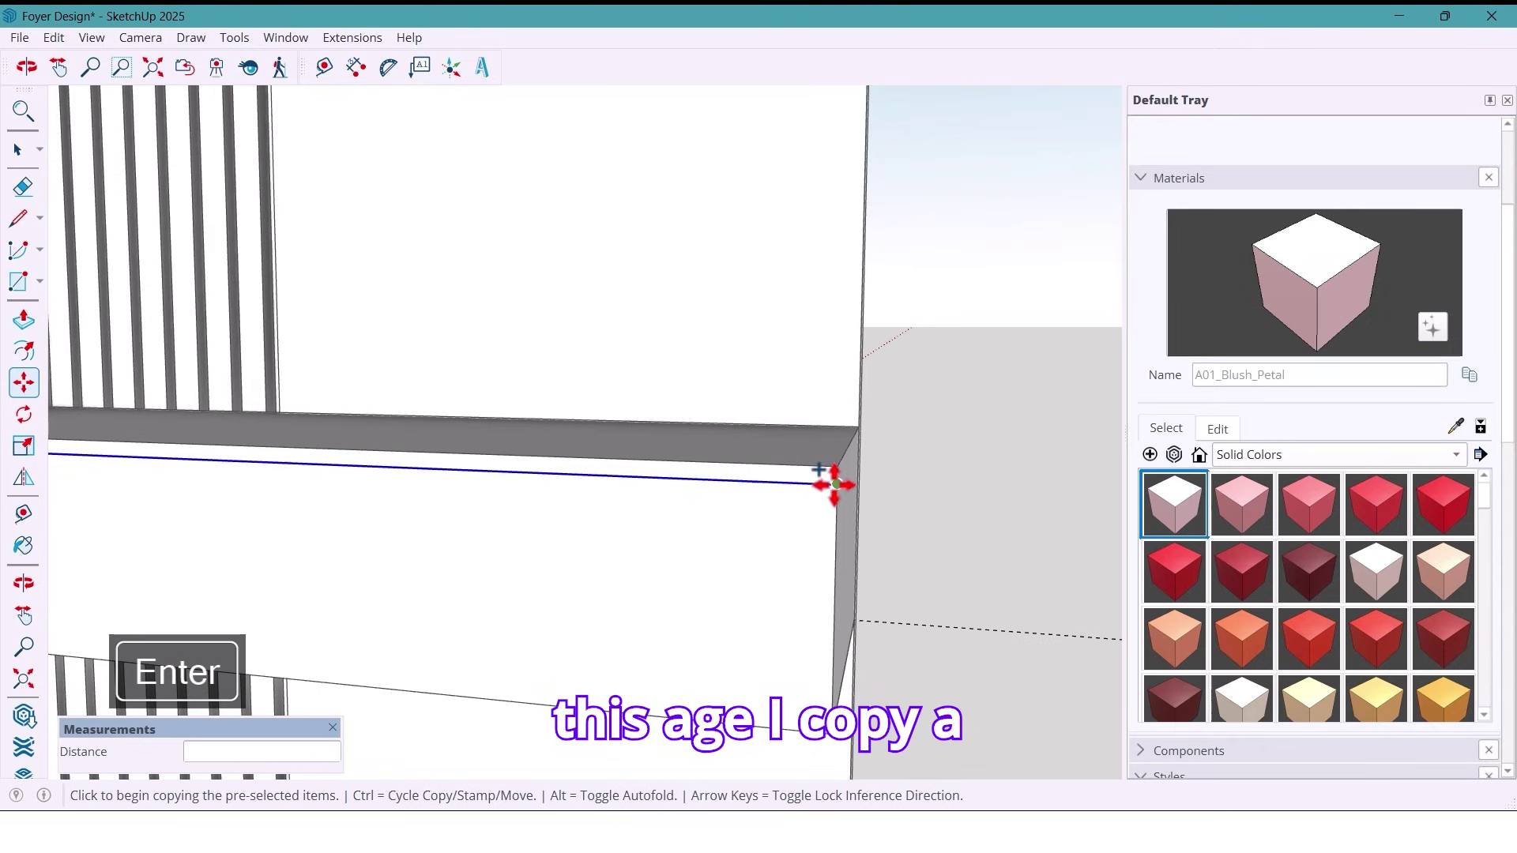
pyautogui.click(834, 489)
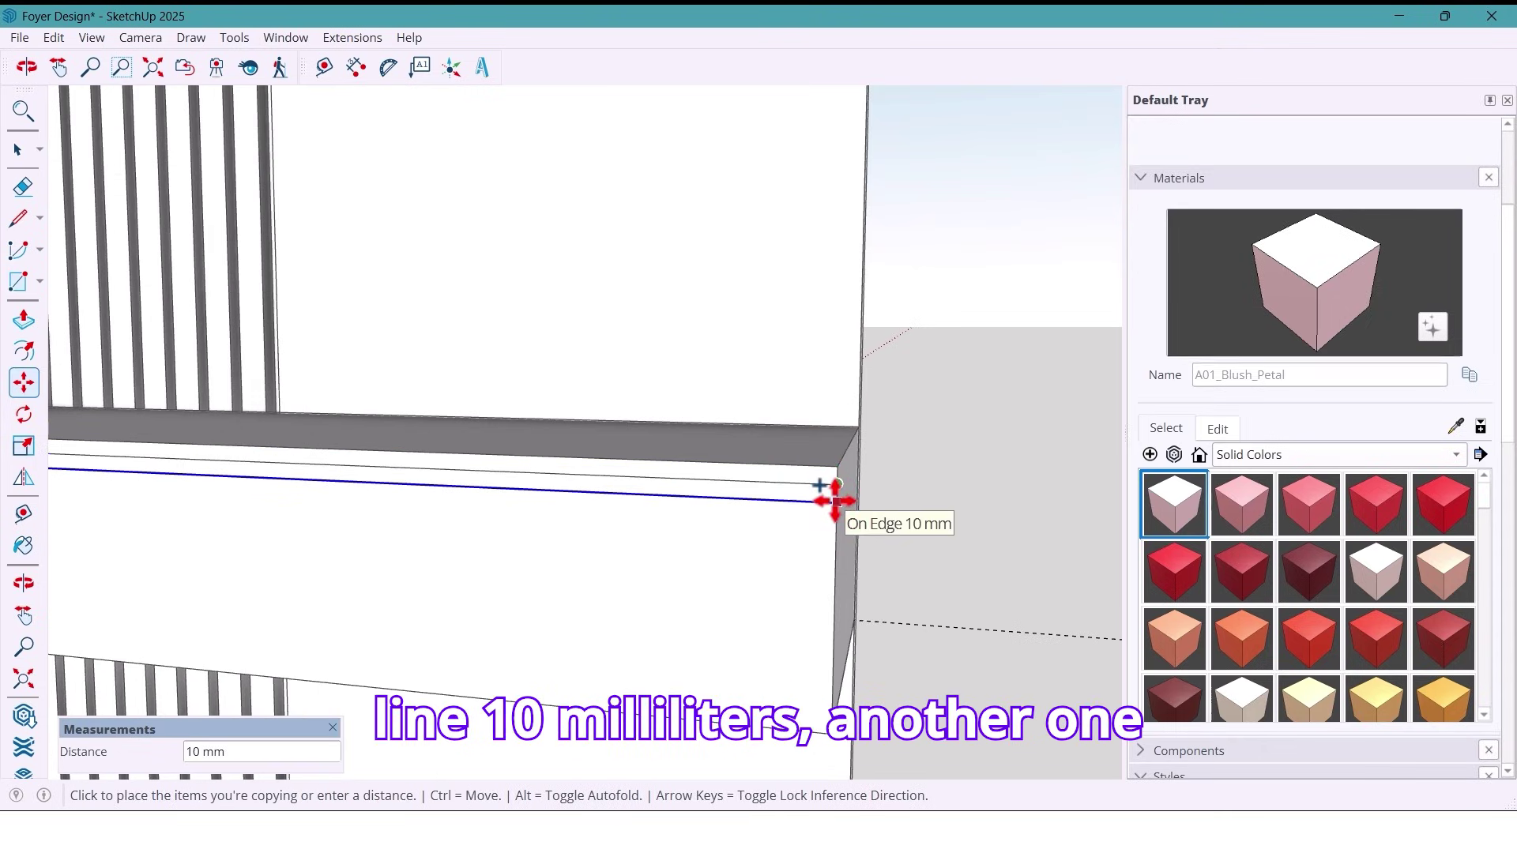
pyautogui.write('20')
pyautogui.press('Return')
pyautogui.press('space')
pyautogui.scroll(-2, 834, 501)
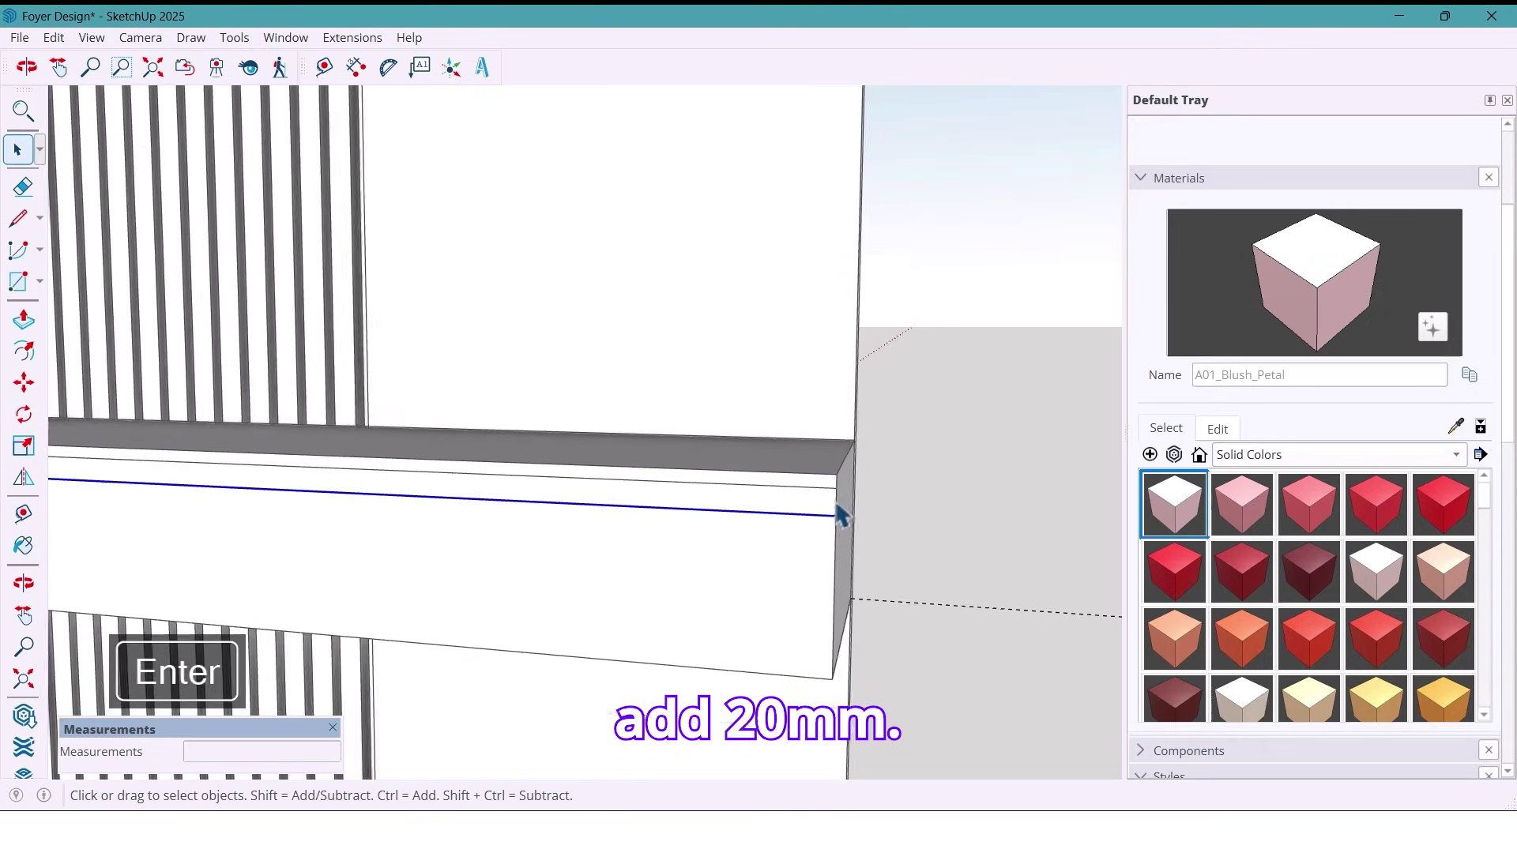
# - Push the horizontal strip between the two copied lines 10 mm inward to form a groove
pyautogui.moveTo(790, 517); pyautogui.dragTo(823, 514, button='middle')
pyautogui.scroll(2, 825, 514)
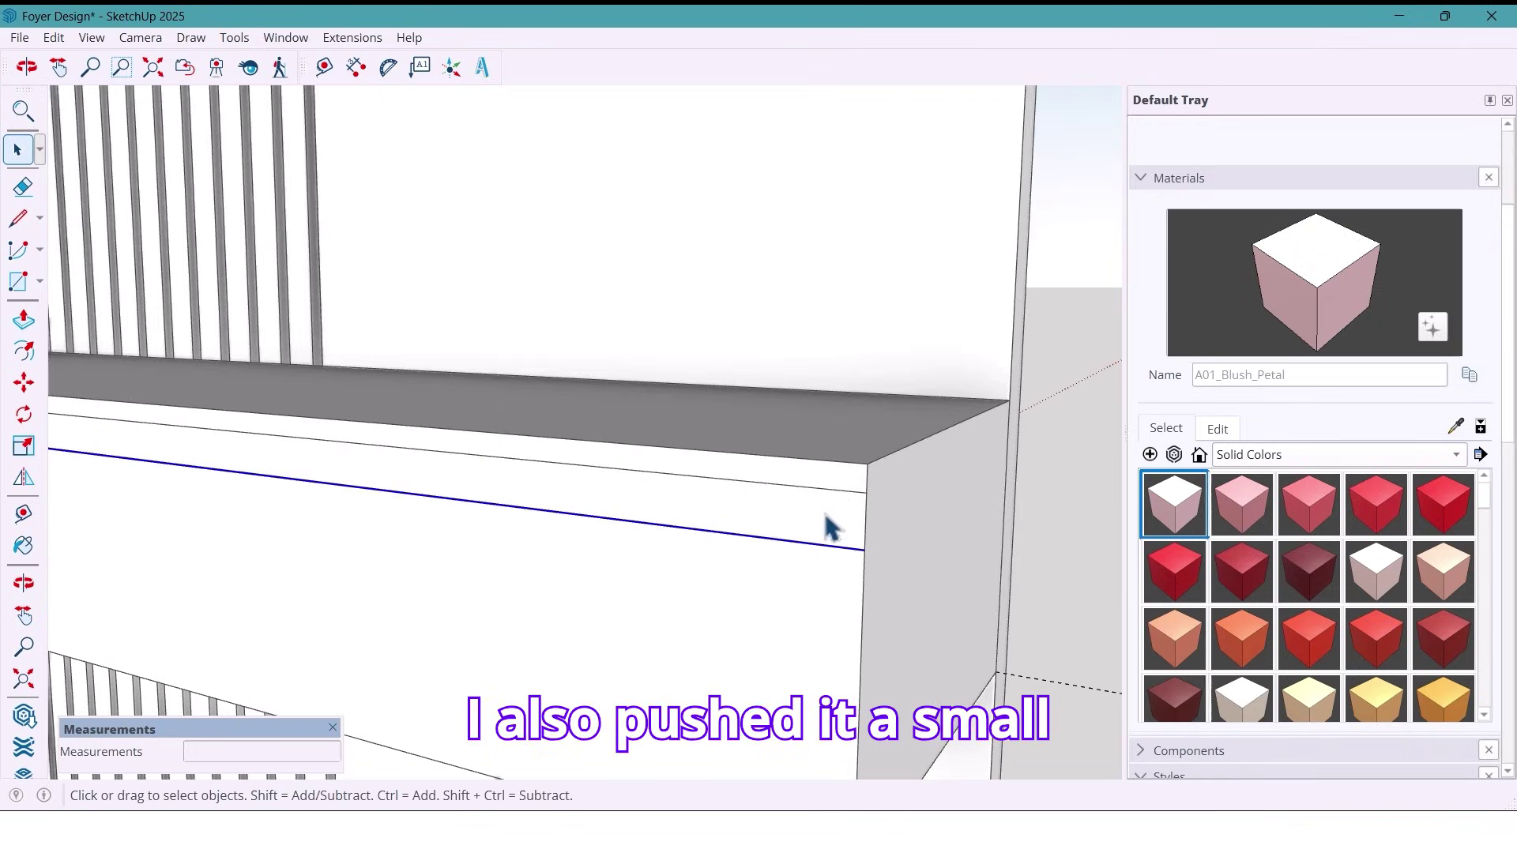
pyautogui.scroll(2, 842, 534)
pyautogui.press('p')
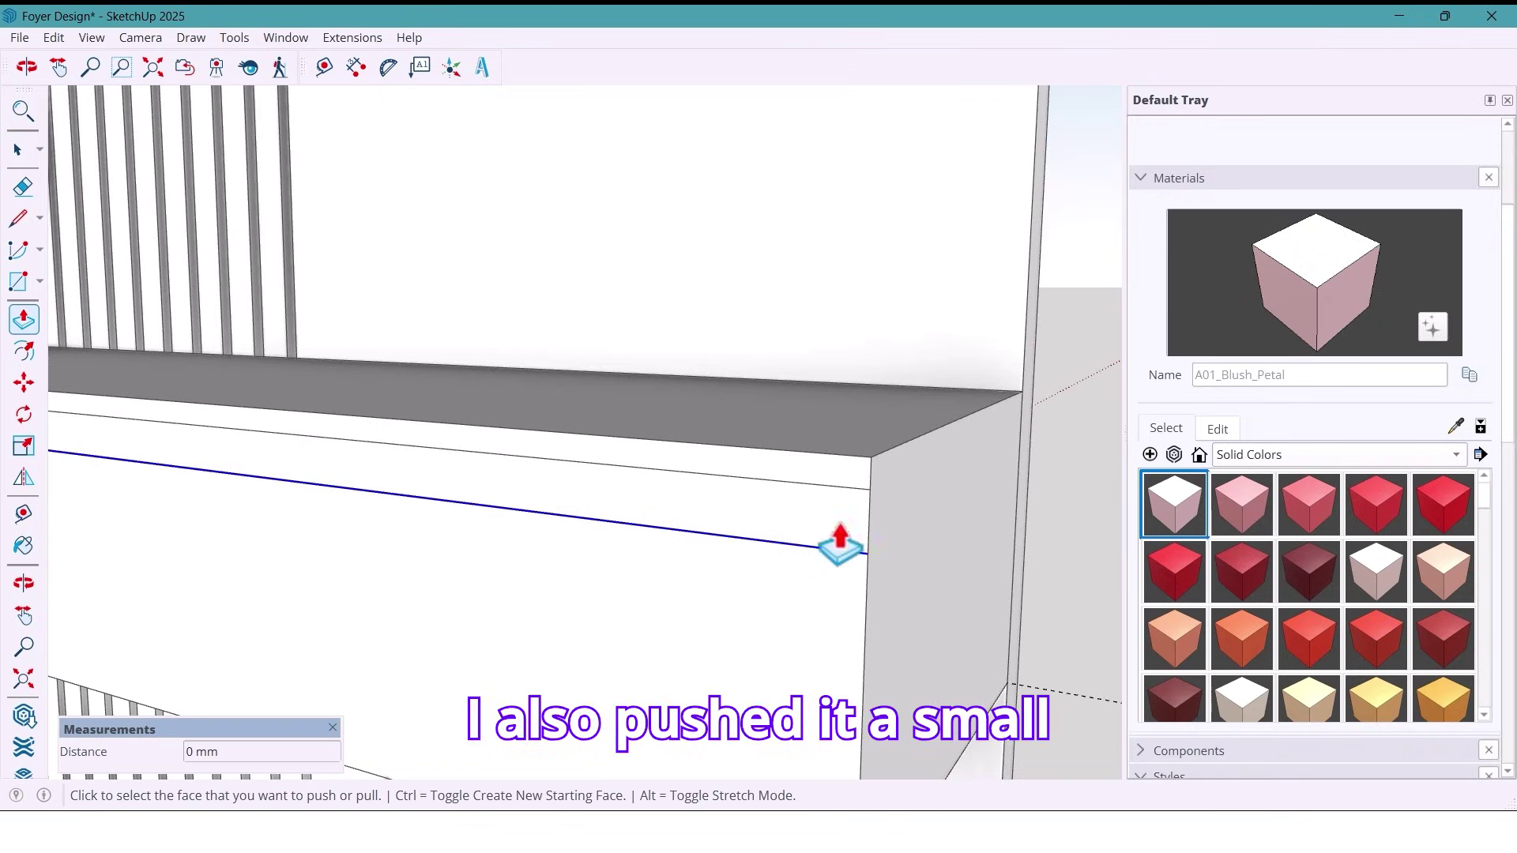
pyautogui.click(842, 537)
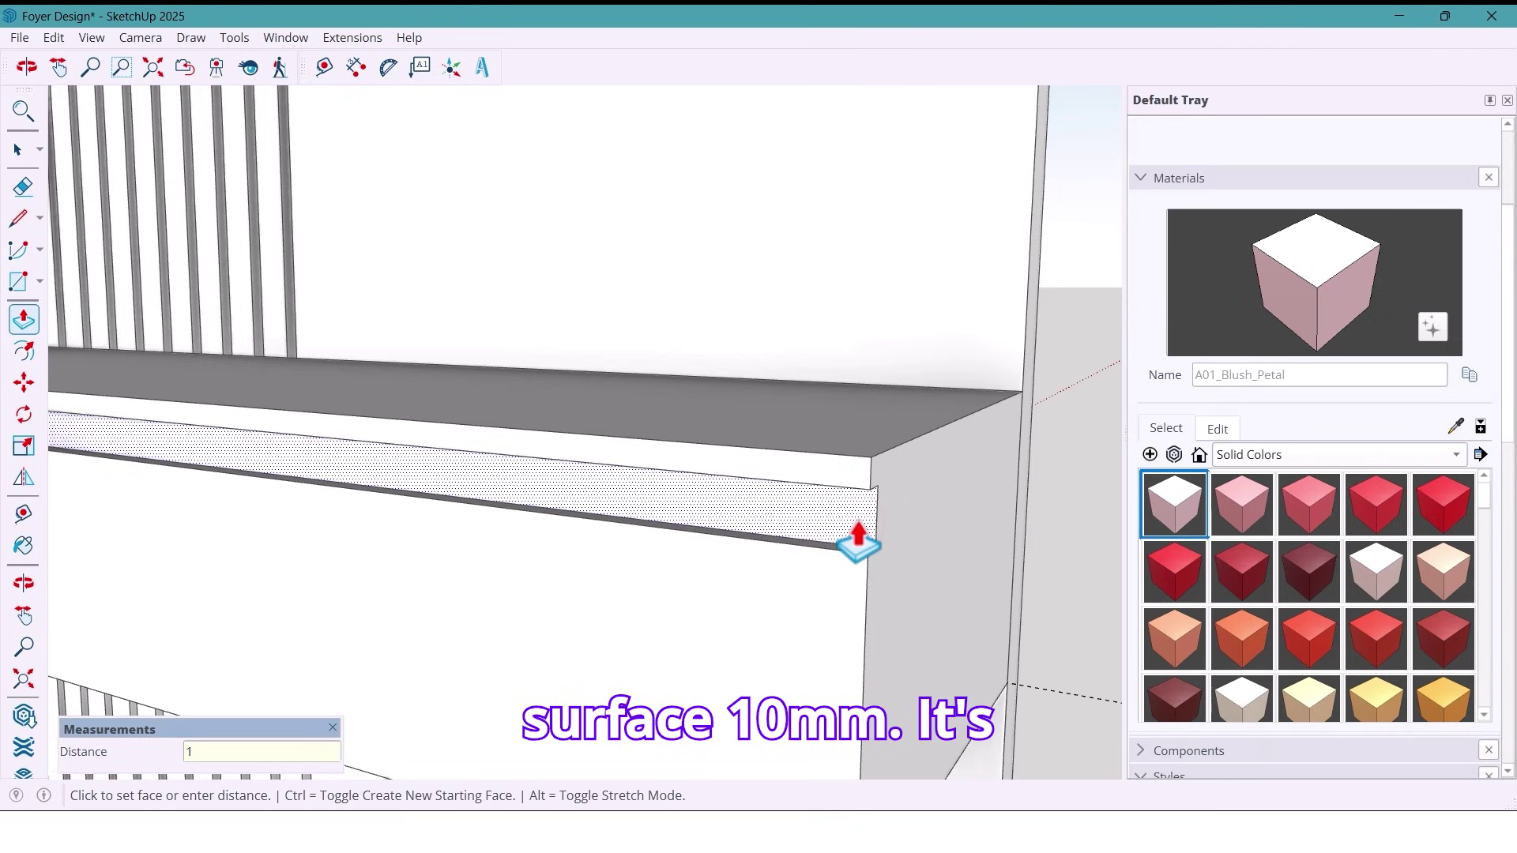
pyautogui.press('Return')
pyautogui.press('space')
# - Divide the bottom front edge of the shelf into 3 equal segments
pyautogui.moveTo(856, 542); pyautogui.dragTo(770, 510, button='middle')
pyautogui.scroll(-4, 908, 499)
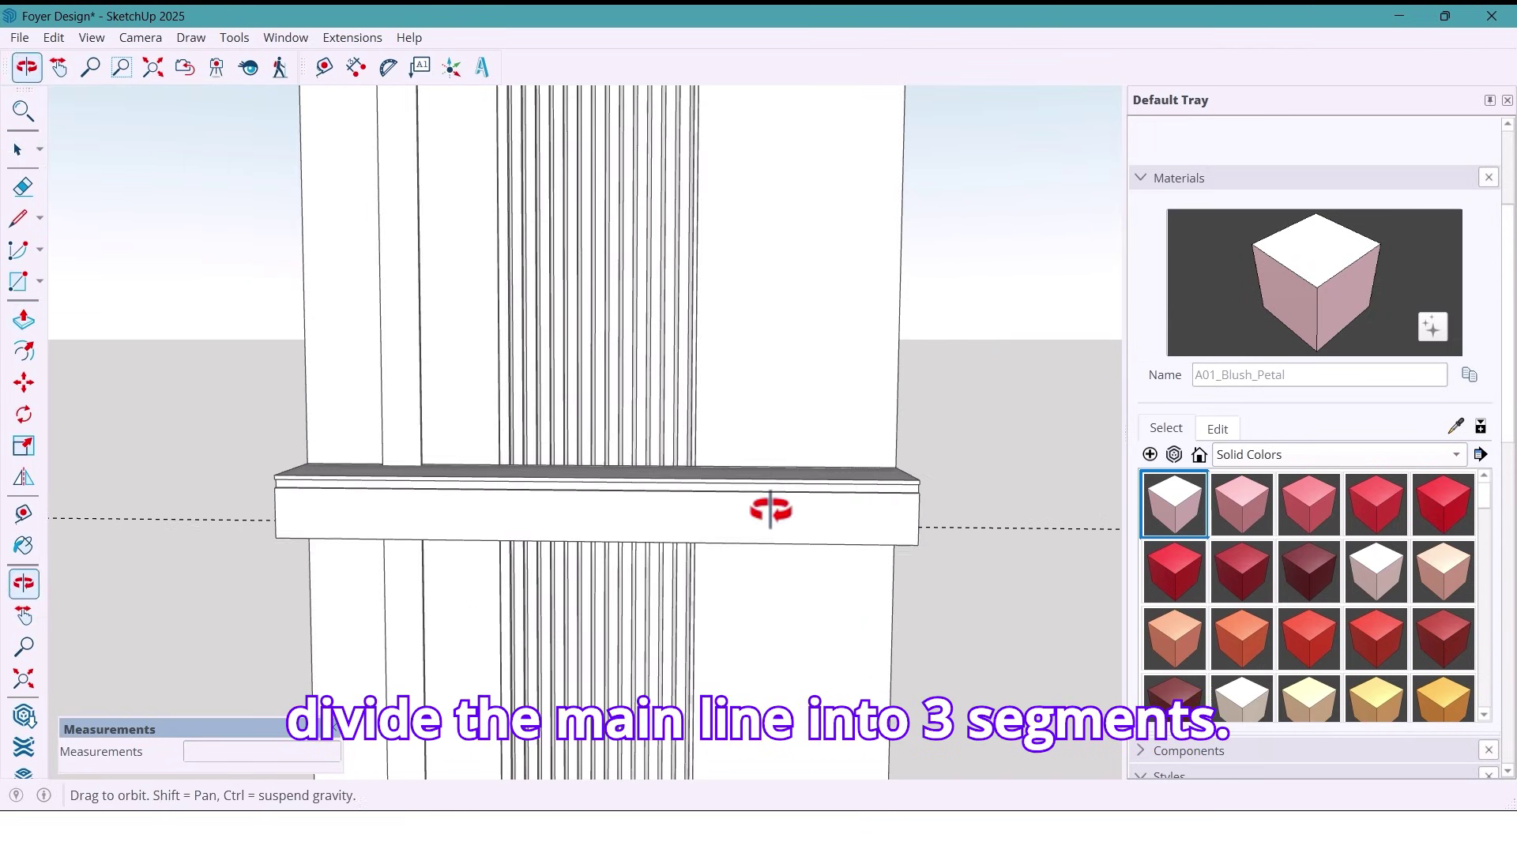
pyautogui.click(772, 542)
pyautogui.rightClick(772, 541)
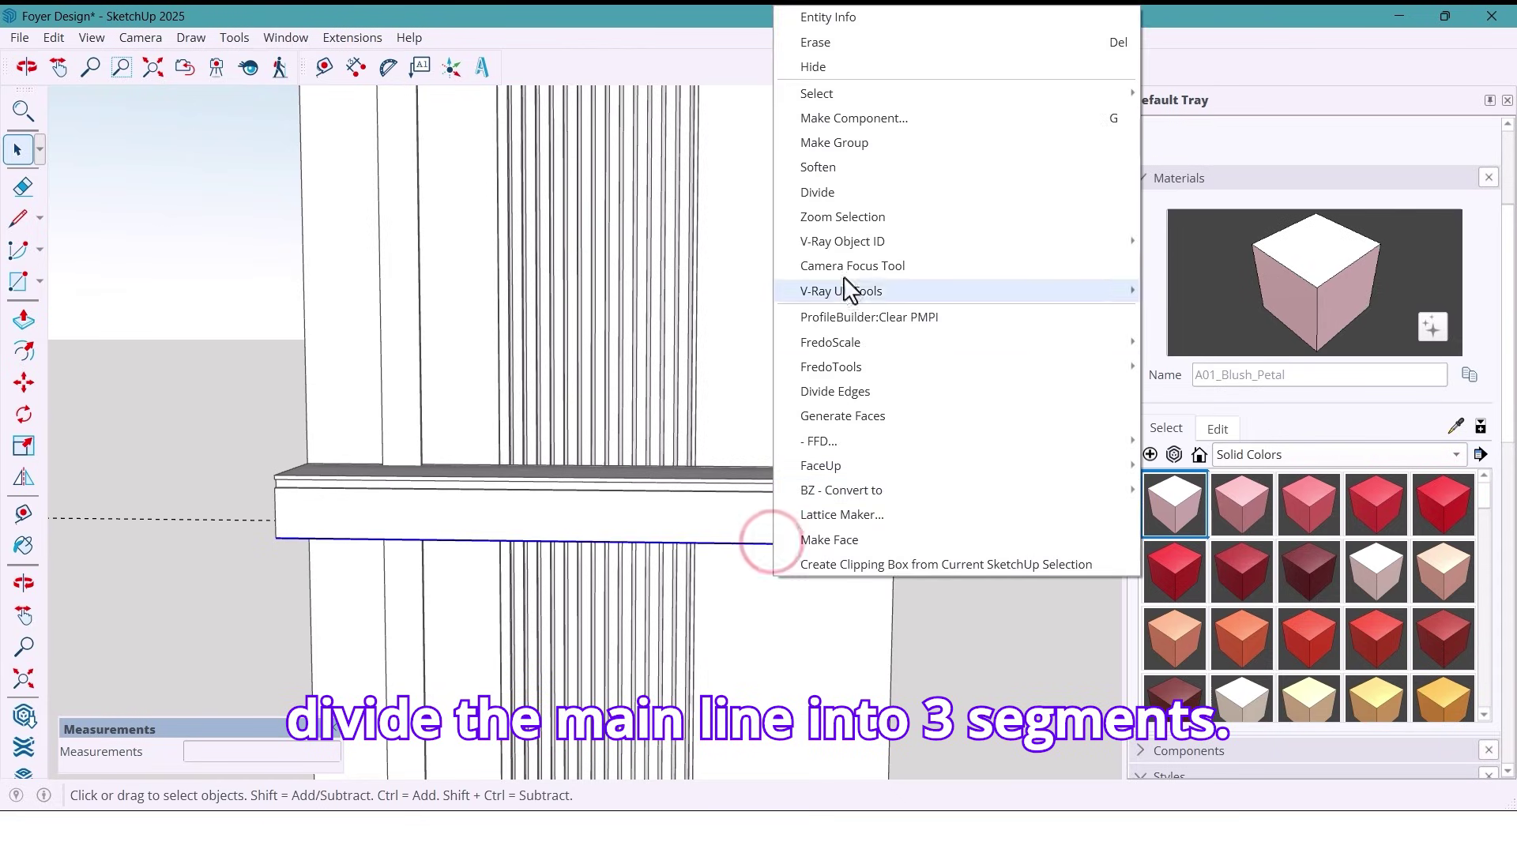
pyautogui.click(837, 192)
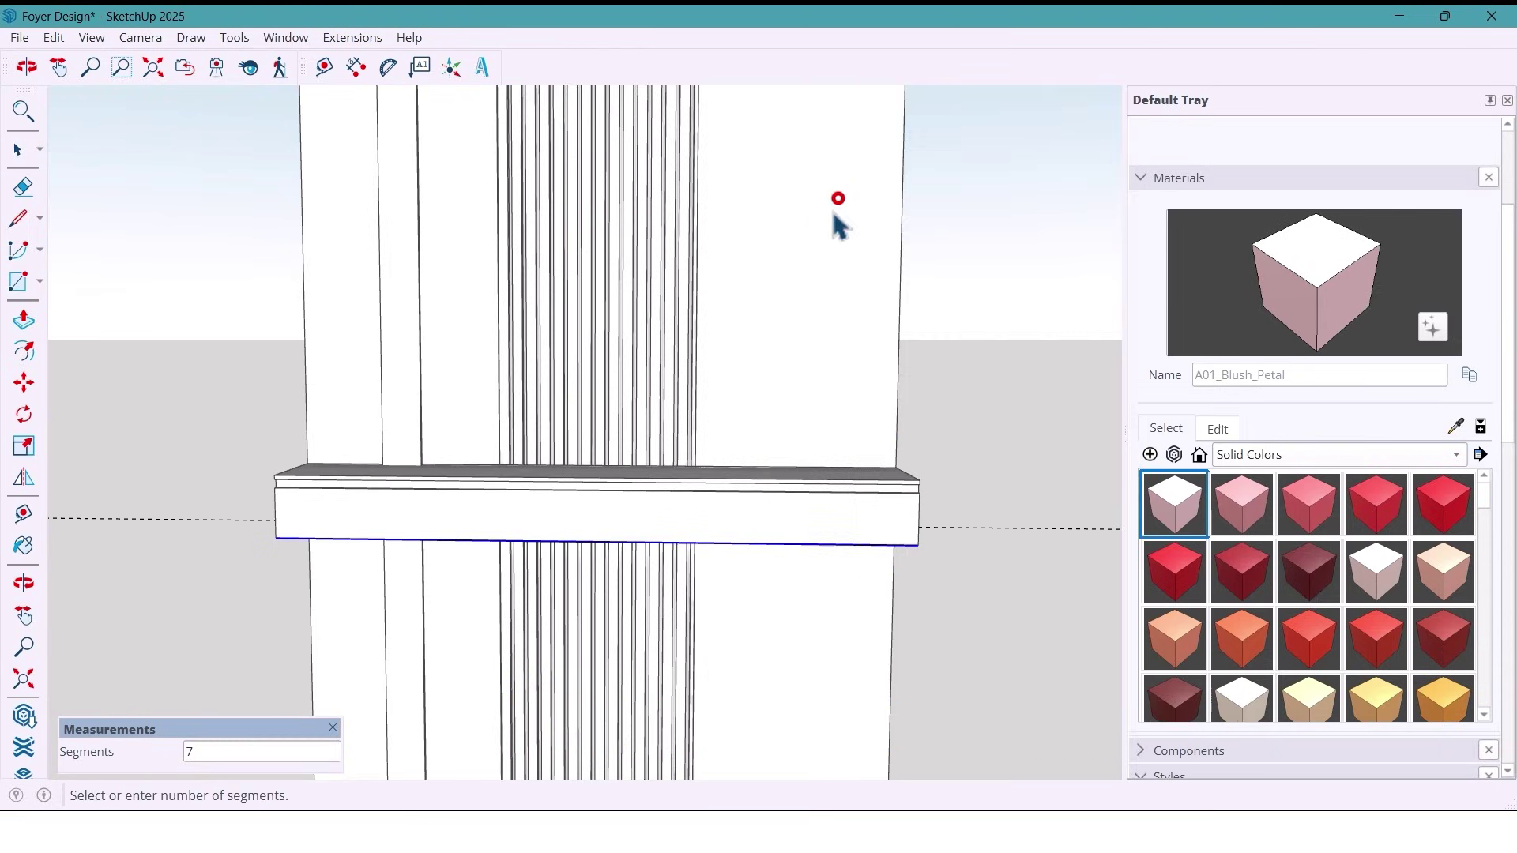
pyautogui.click(661, 500)
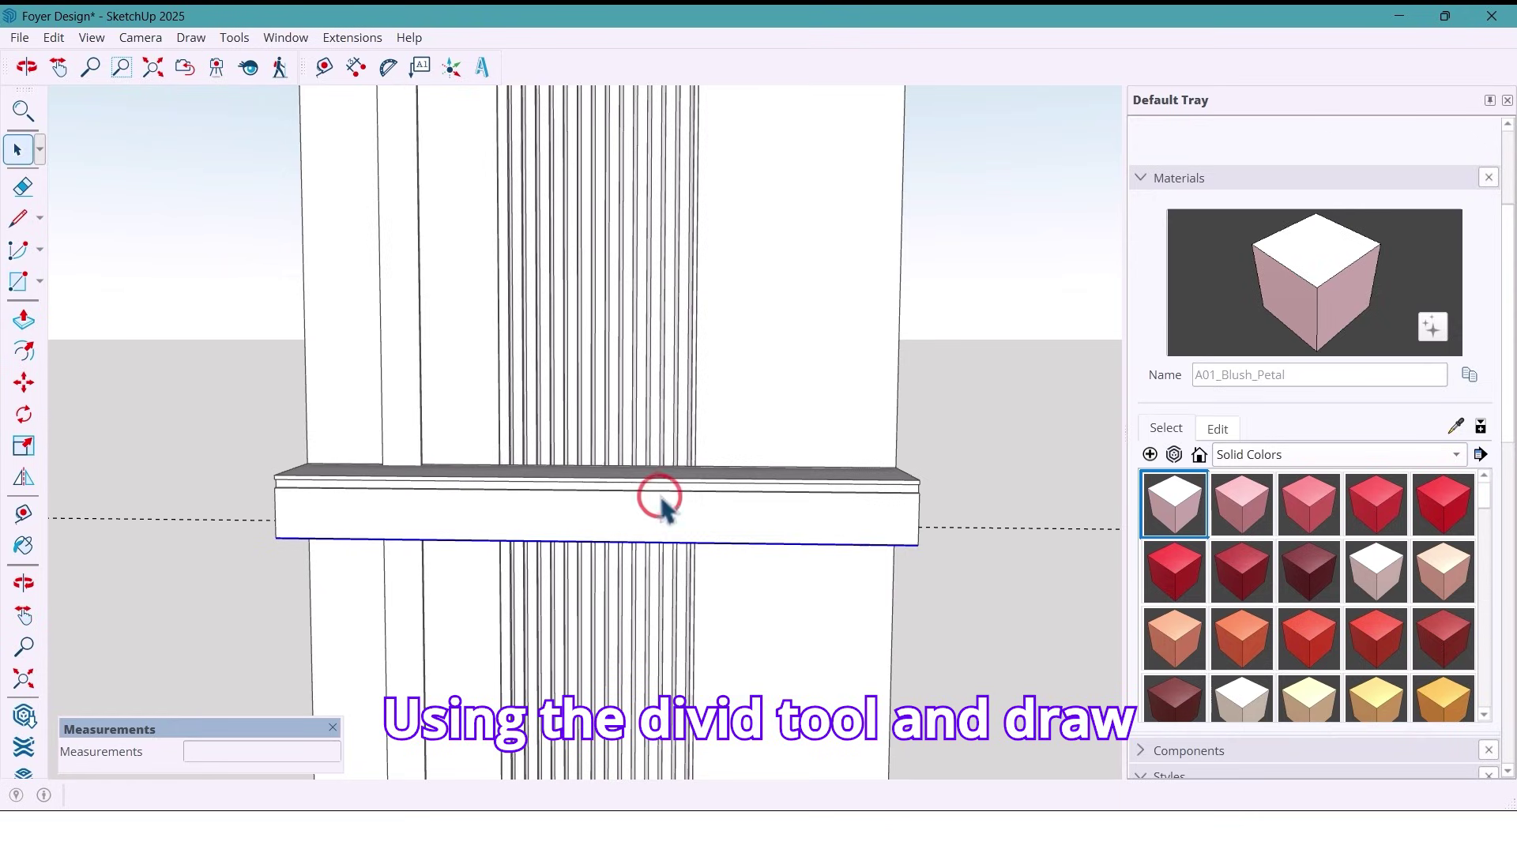
# - Draw vertical lines from both division points up to the groove, splitting the shelf front into three drawer fronts
pyautogui.press('l')
pyautogui.click(700, 544)
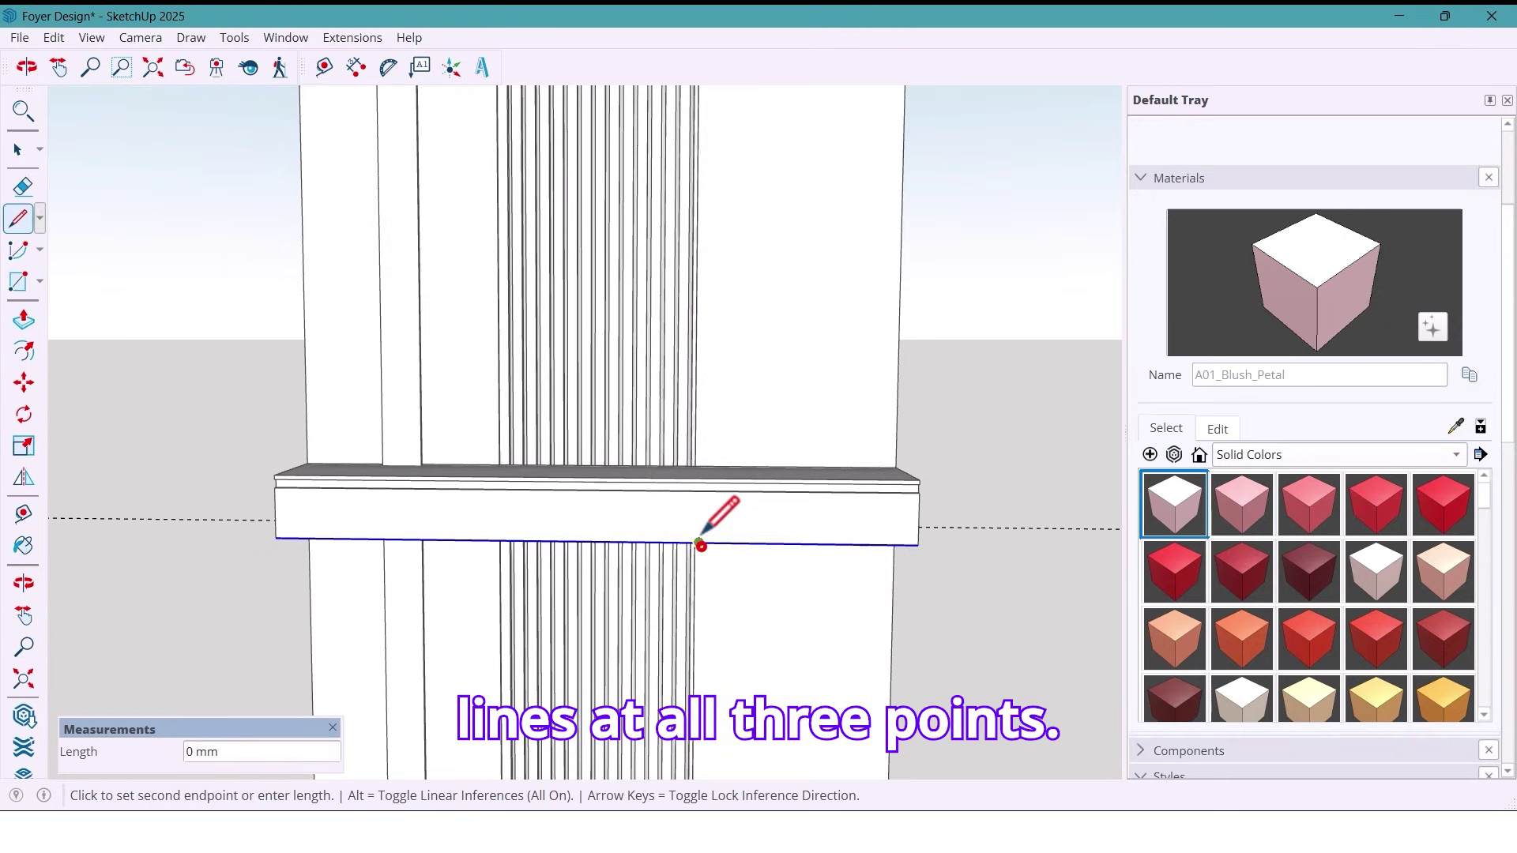
pyautogui.click(700, 497)
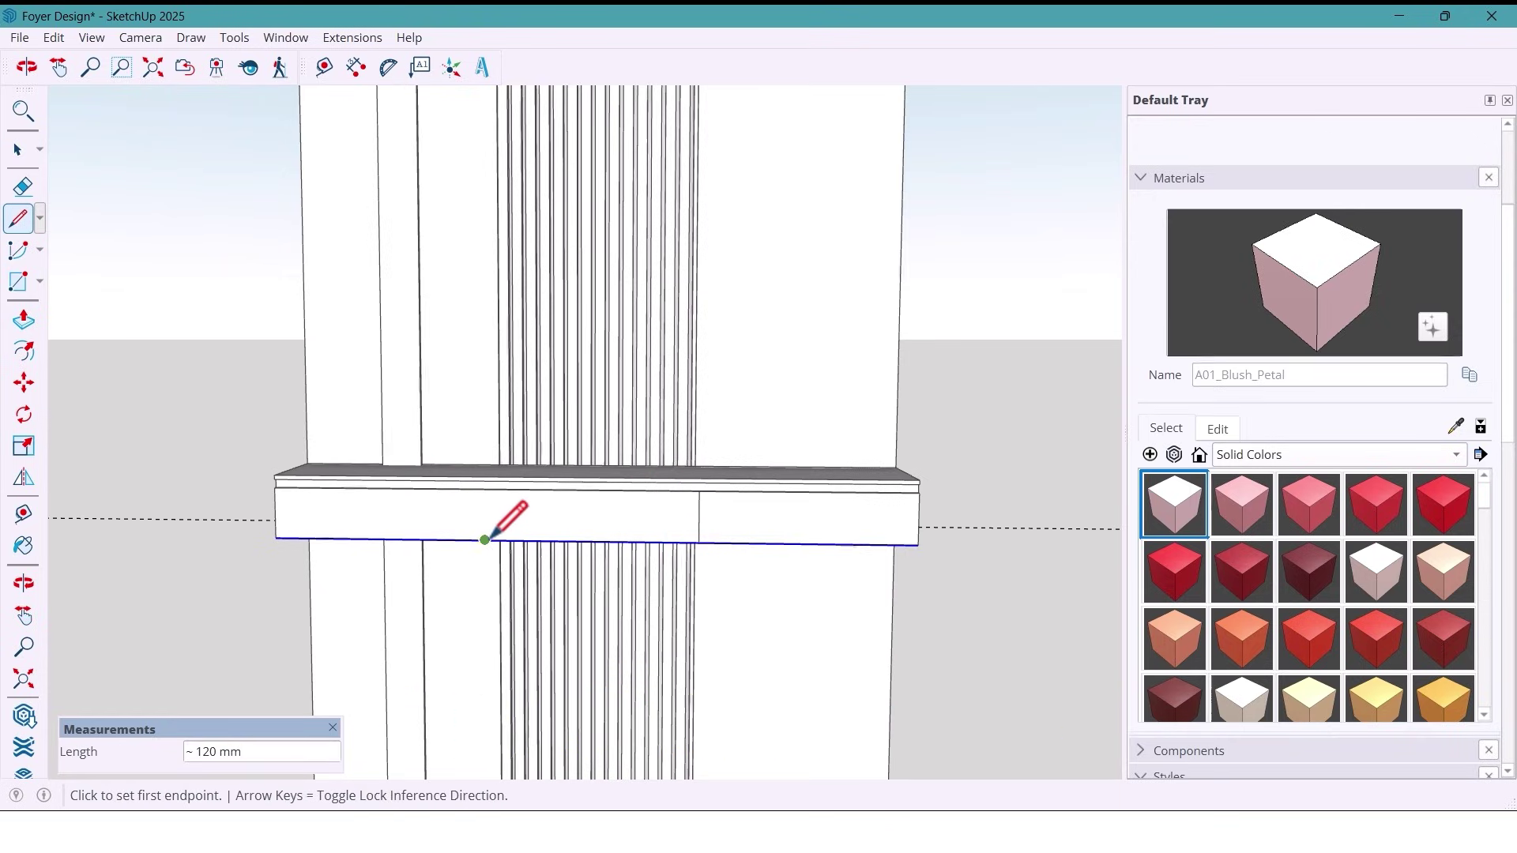
pyautogui.click(489, 543)
pyautogui.click(486, 491)
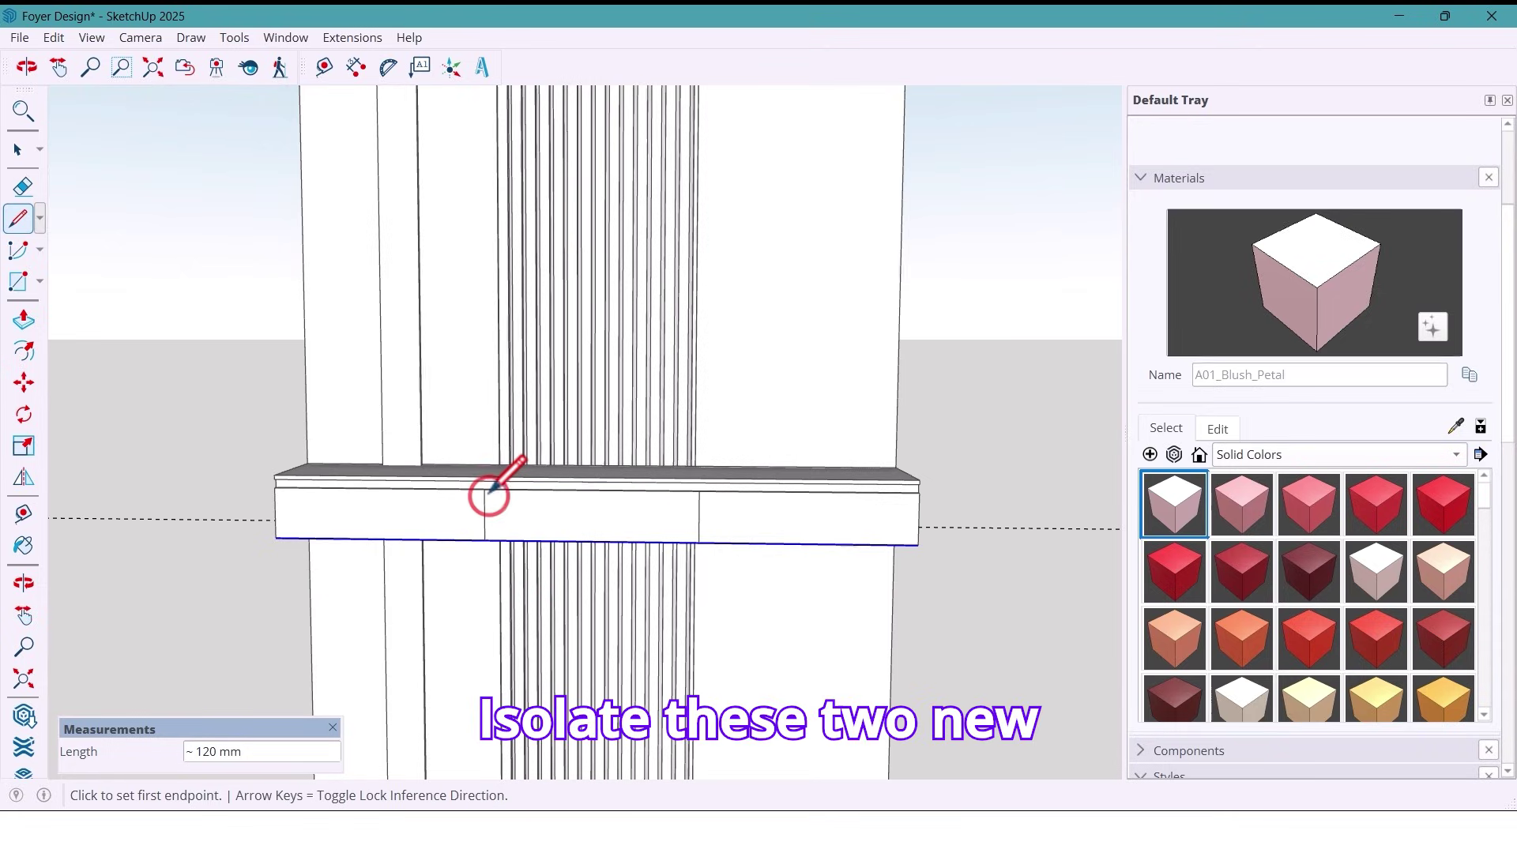
pyautogui.press('space')
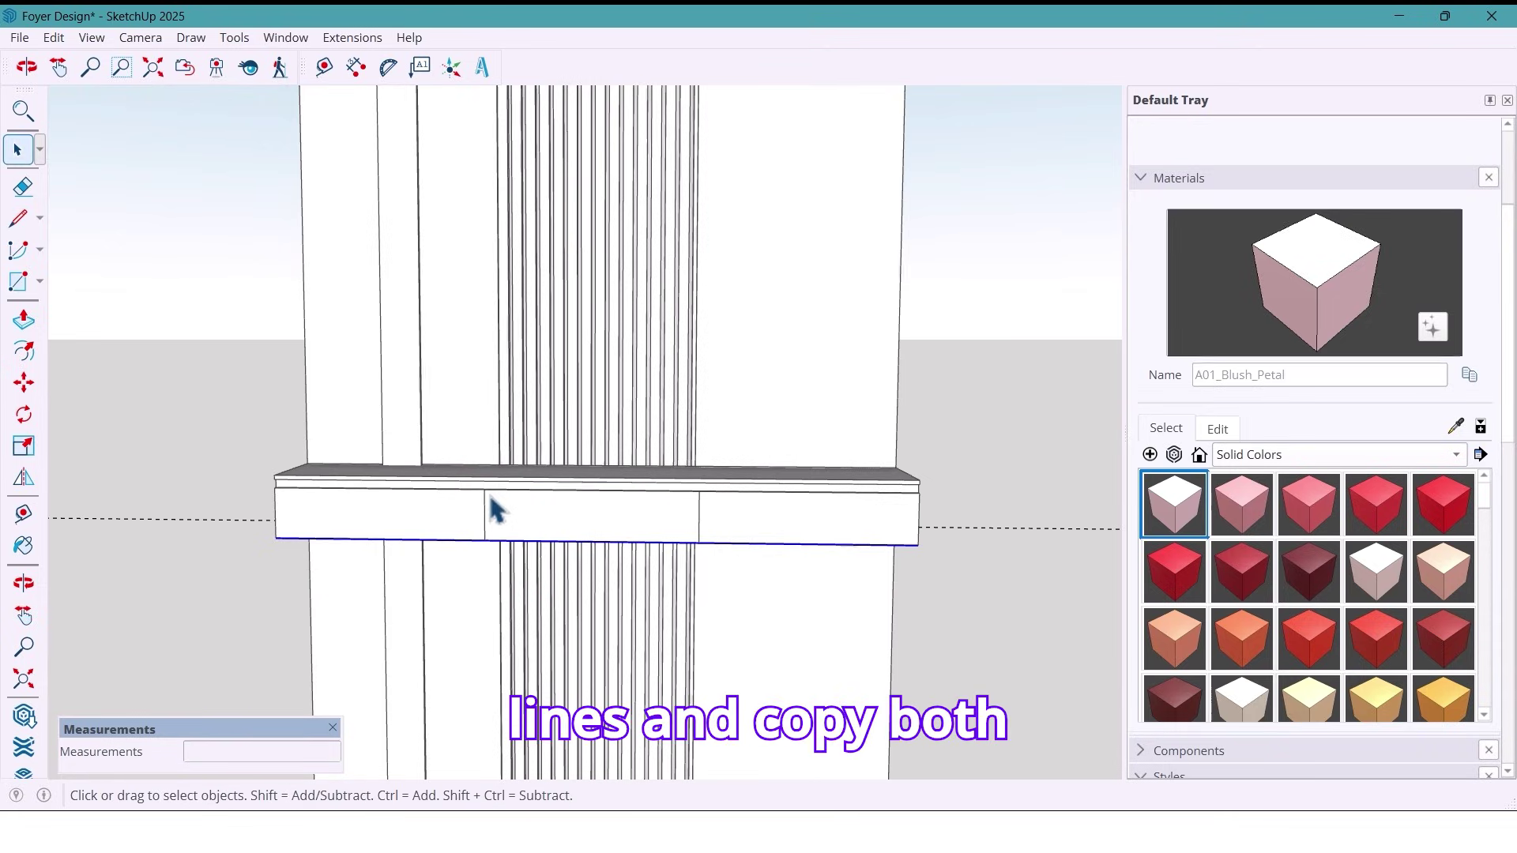
# - Select both vertical divider lines and copy them 4 mm sideways along the shelf front
pyautogui.click(699, 525)
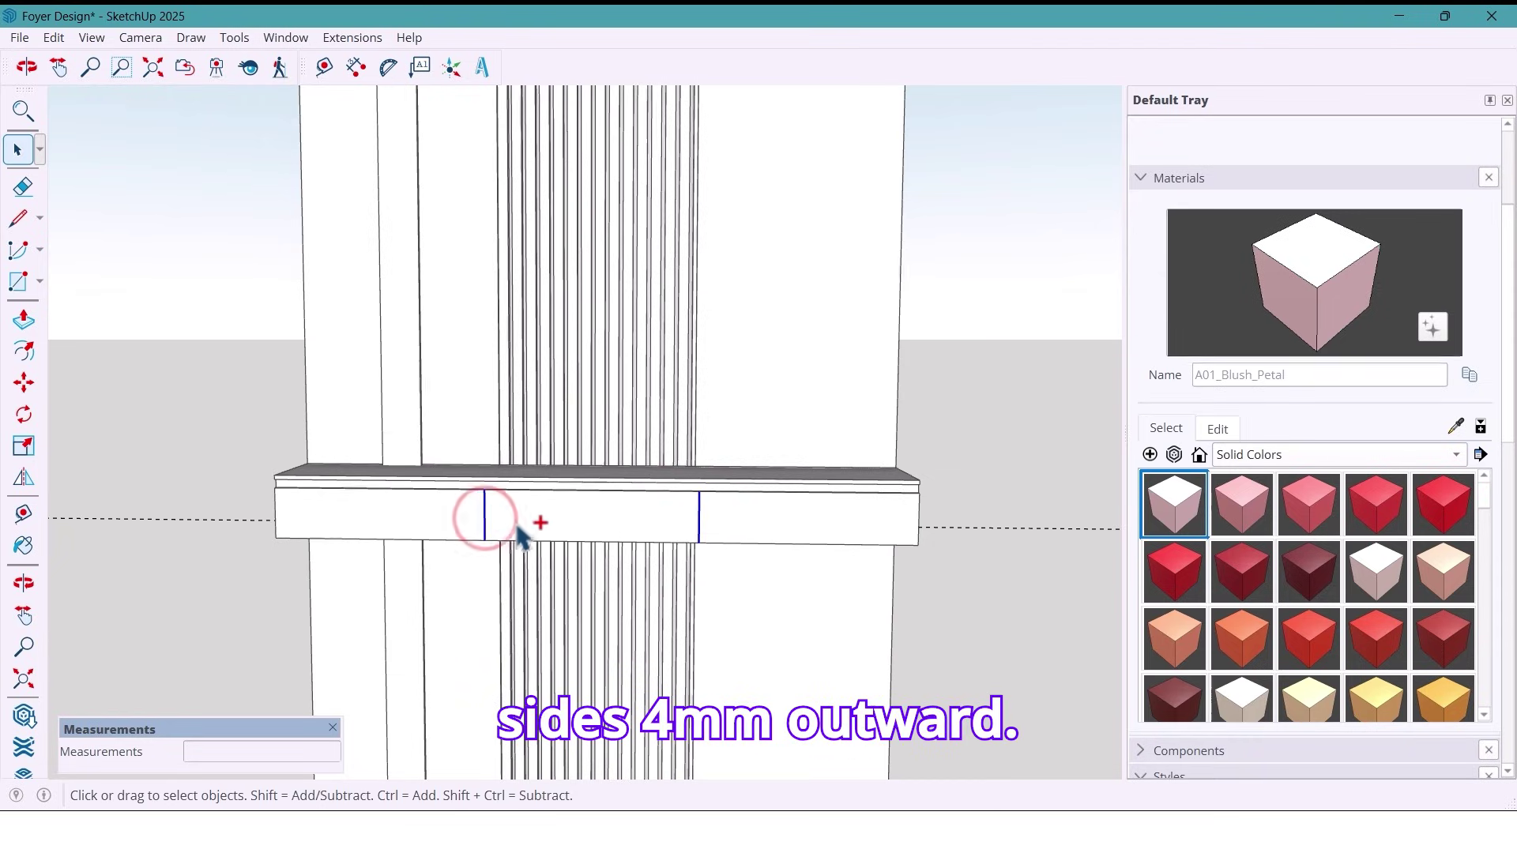
pyautogui.hotkey('ctrl', 'm')
pyautogui.scroll(5, 695, 542)
pyautogui.scroll(2, 697, 544)
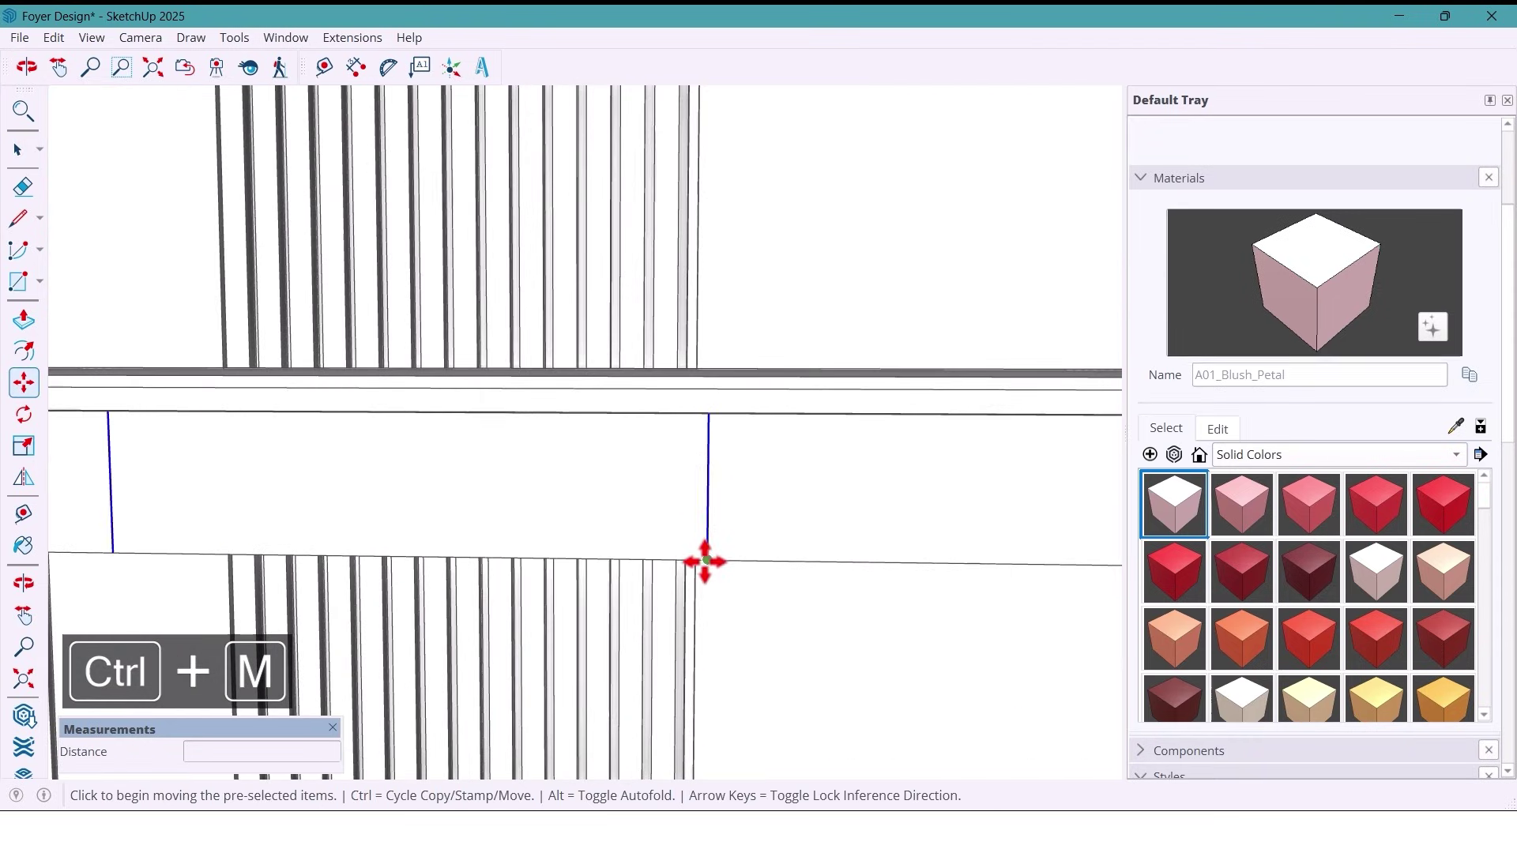
pyautogui.press('ctrl')
pyautogui.click(705, 557)
pyautogui.write('20')
pyautogui.press('Return')
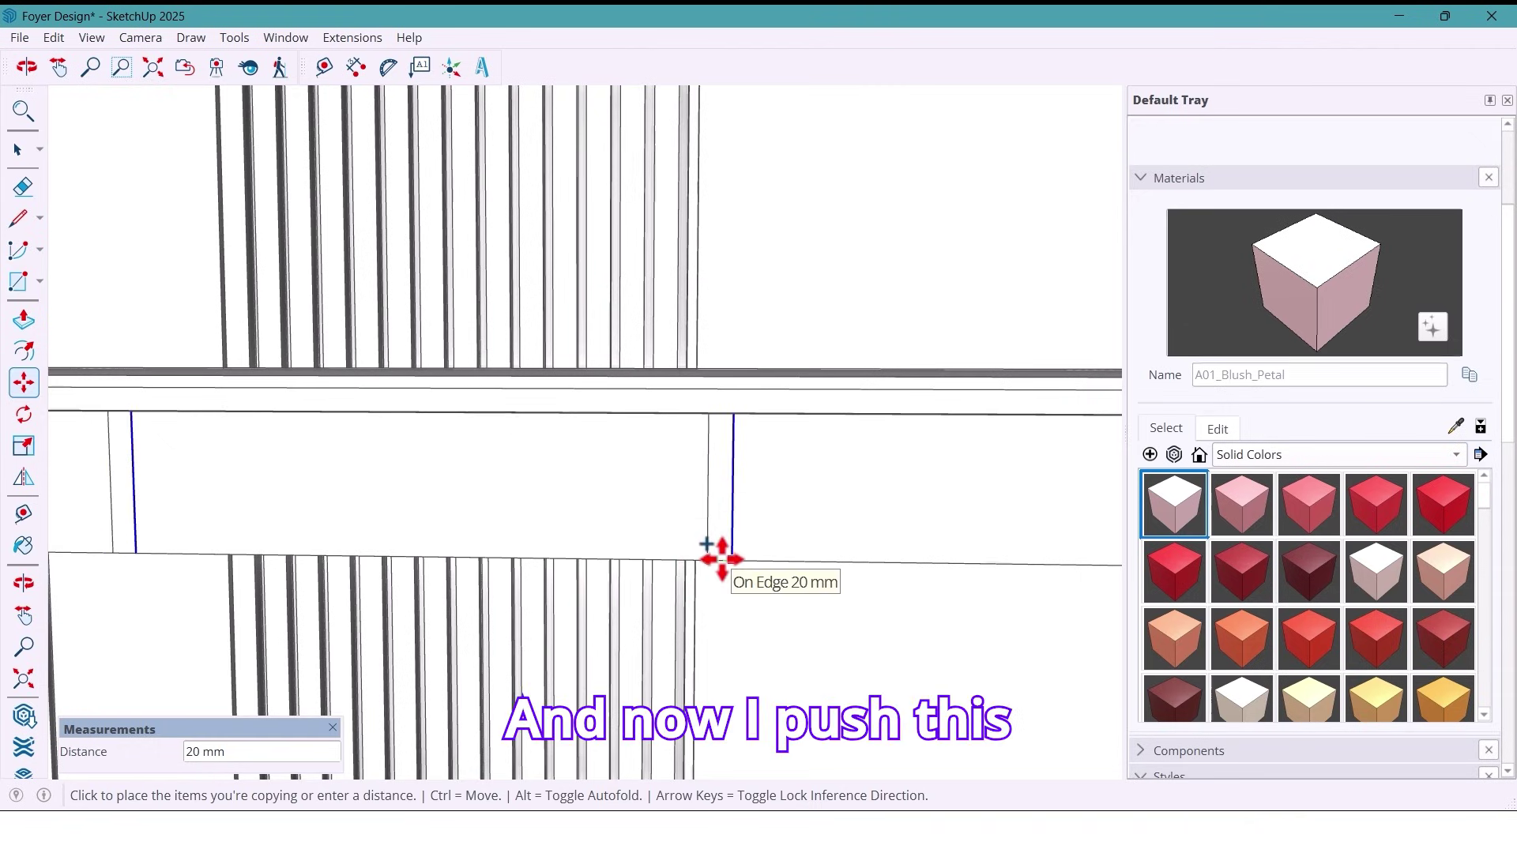
pyautogui.write('4')
pyautogui.press('Return')
pyautogui.press('space')
# - Push the narrow strip between the right-hand pair of divider lines 10 mm inward with Push/Pull
pyautogui.scroll(-5, 723, 562)
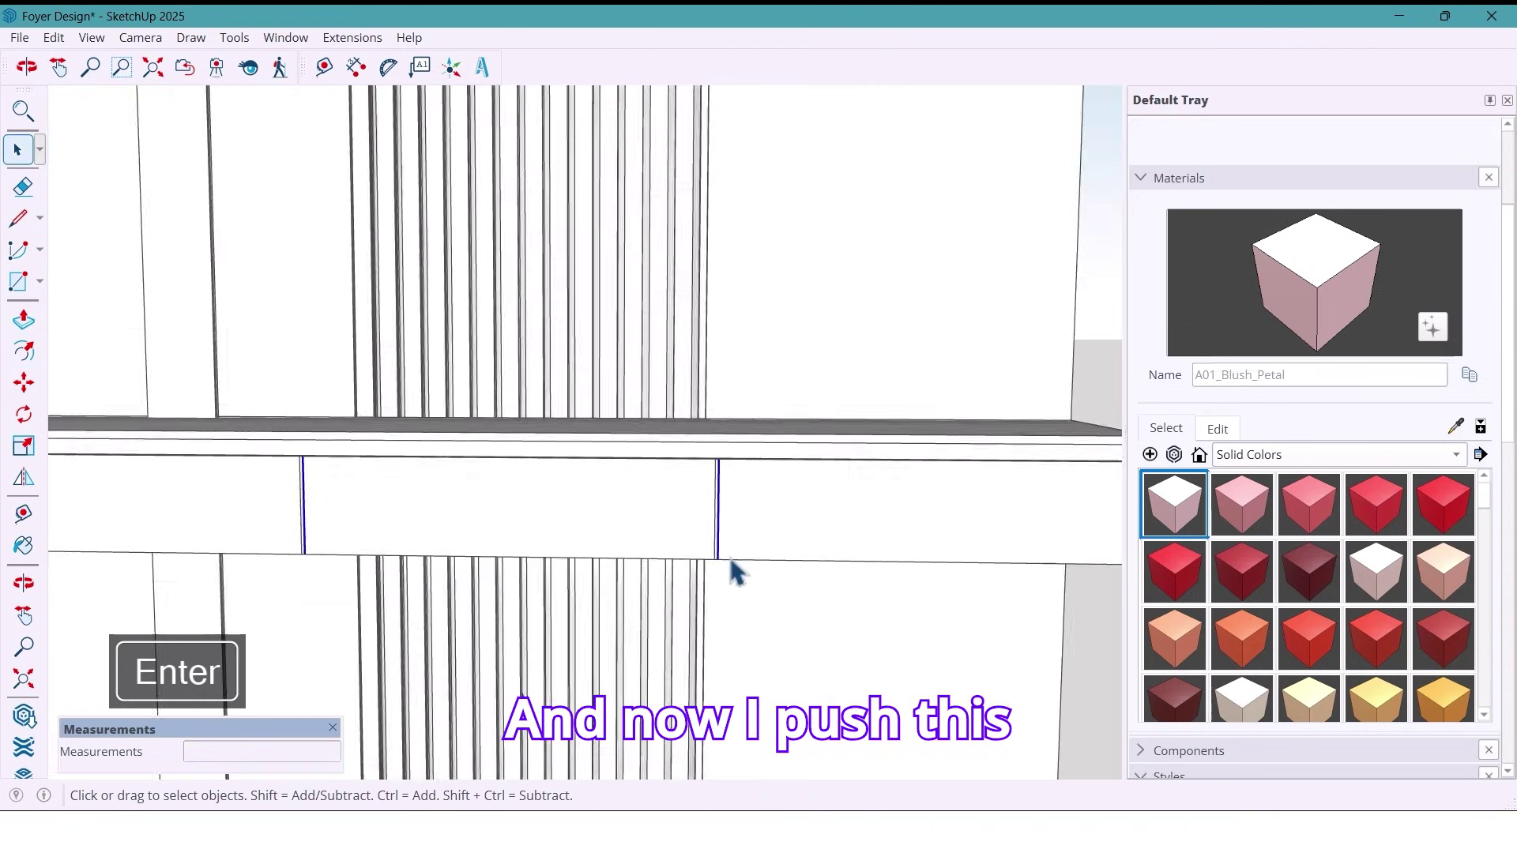
pyautogui.scroll(-2, 711, 558)
pyautogui.moveTo(711, 558); pyautogui.dragTo(702, 492, button='middle')
pyautogui.scroll(1, 712, 539)
pyautogui.scroll(4, 718, 537)
pyautogui.press('p')
pyautogui.click(738, 481)
pyautogui.click(778, 437)
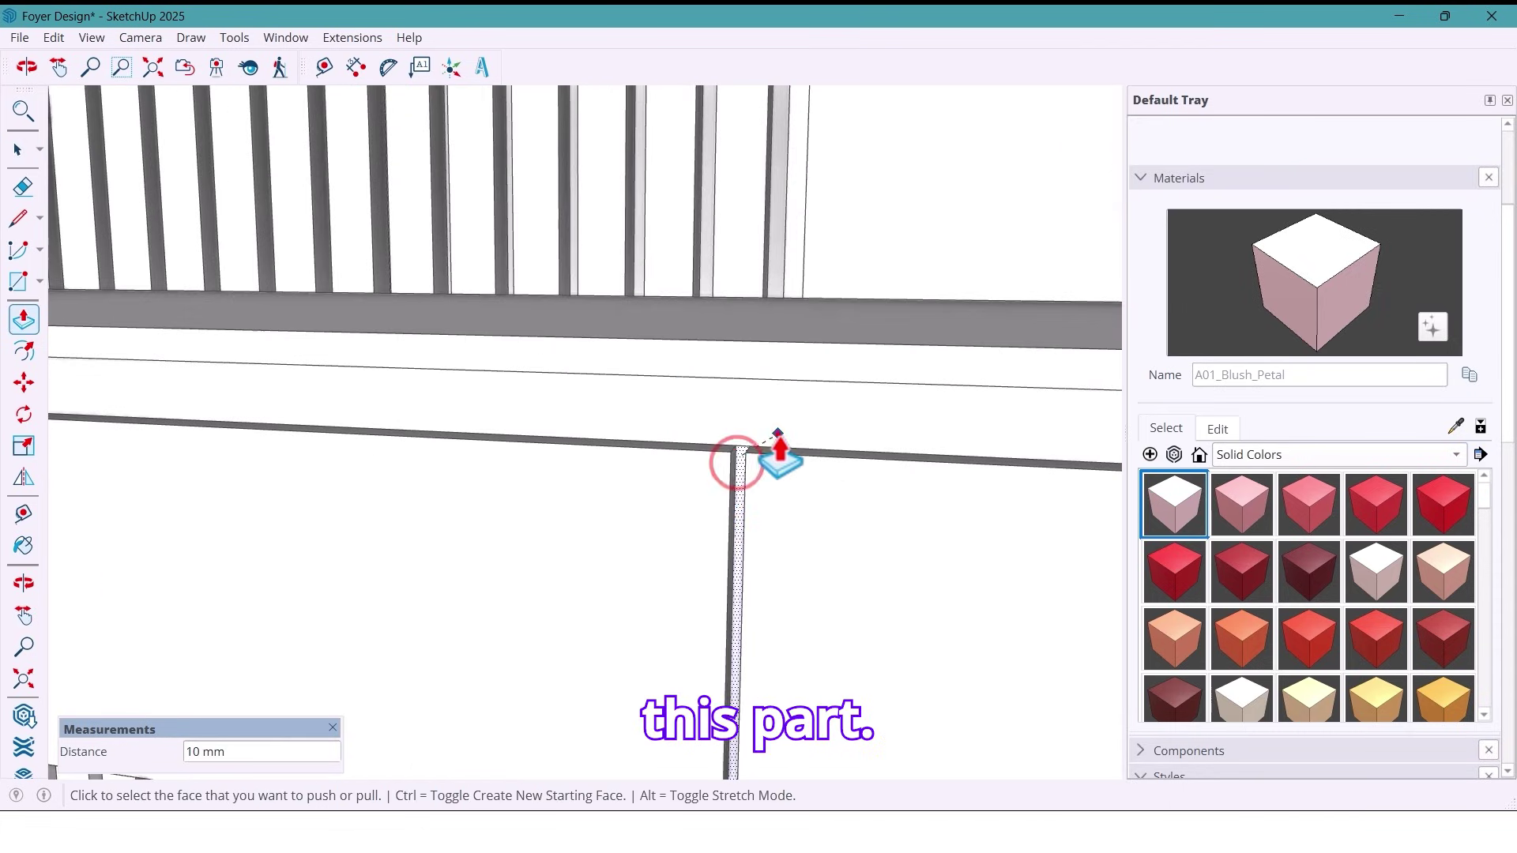
# - Push the strip between the left-hand pair of divider lines inward by the same 10 mm
pyautogui.moveTo(778, 447); pyautogui.dragTo(378, 512, button='middle')
pyautogui.click(379, 512)
pyautogui.press('space')
pyautogui.scroll(-4, 403, 455)
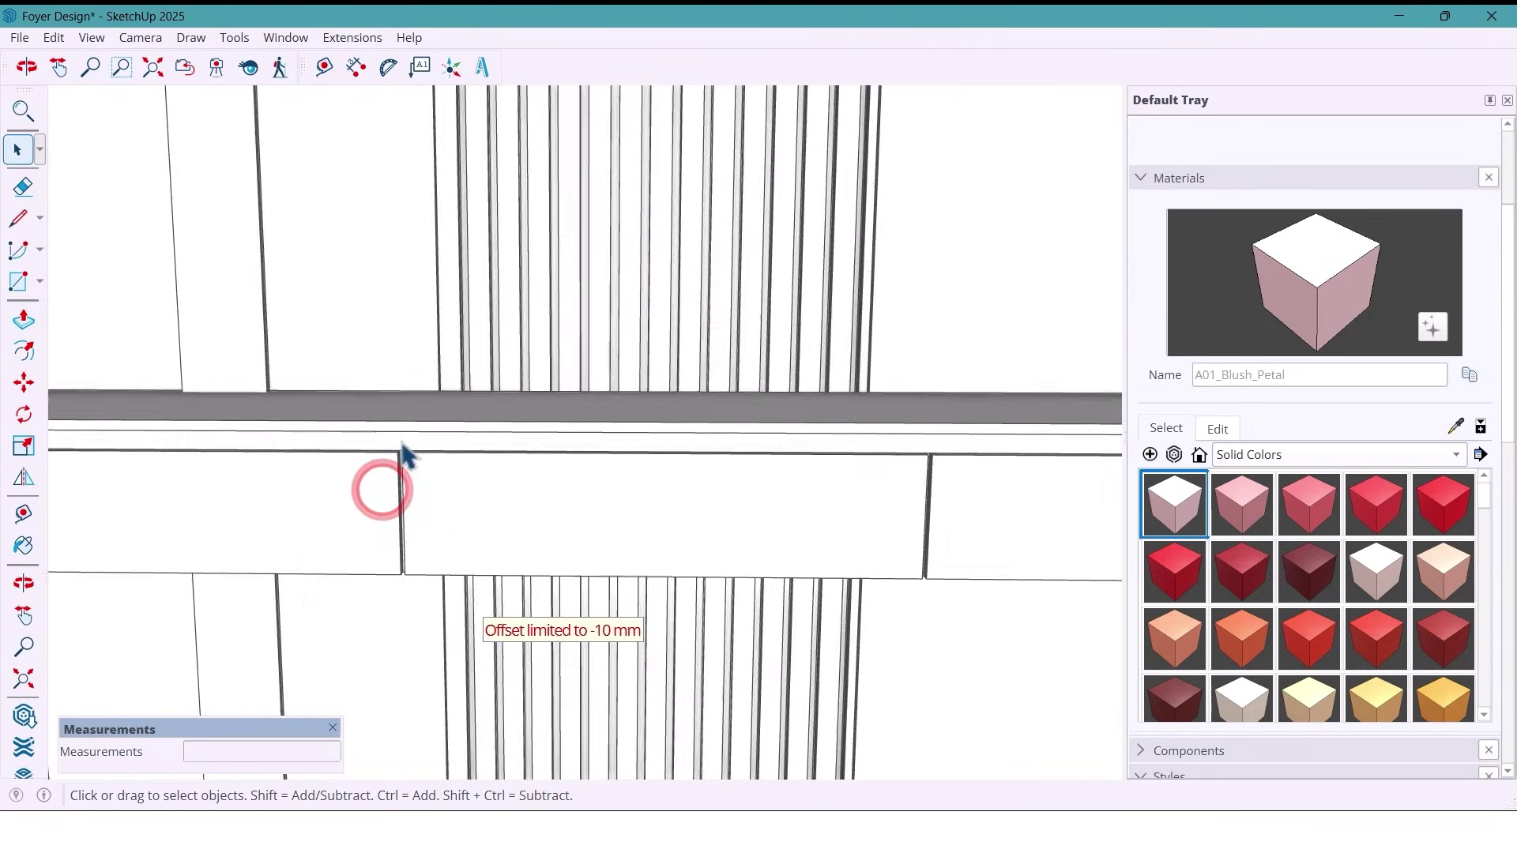
# - Delete the horizontal guide line crossing the wall at shelf height
pyautogui.scroll(-3, 402, 450)
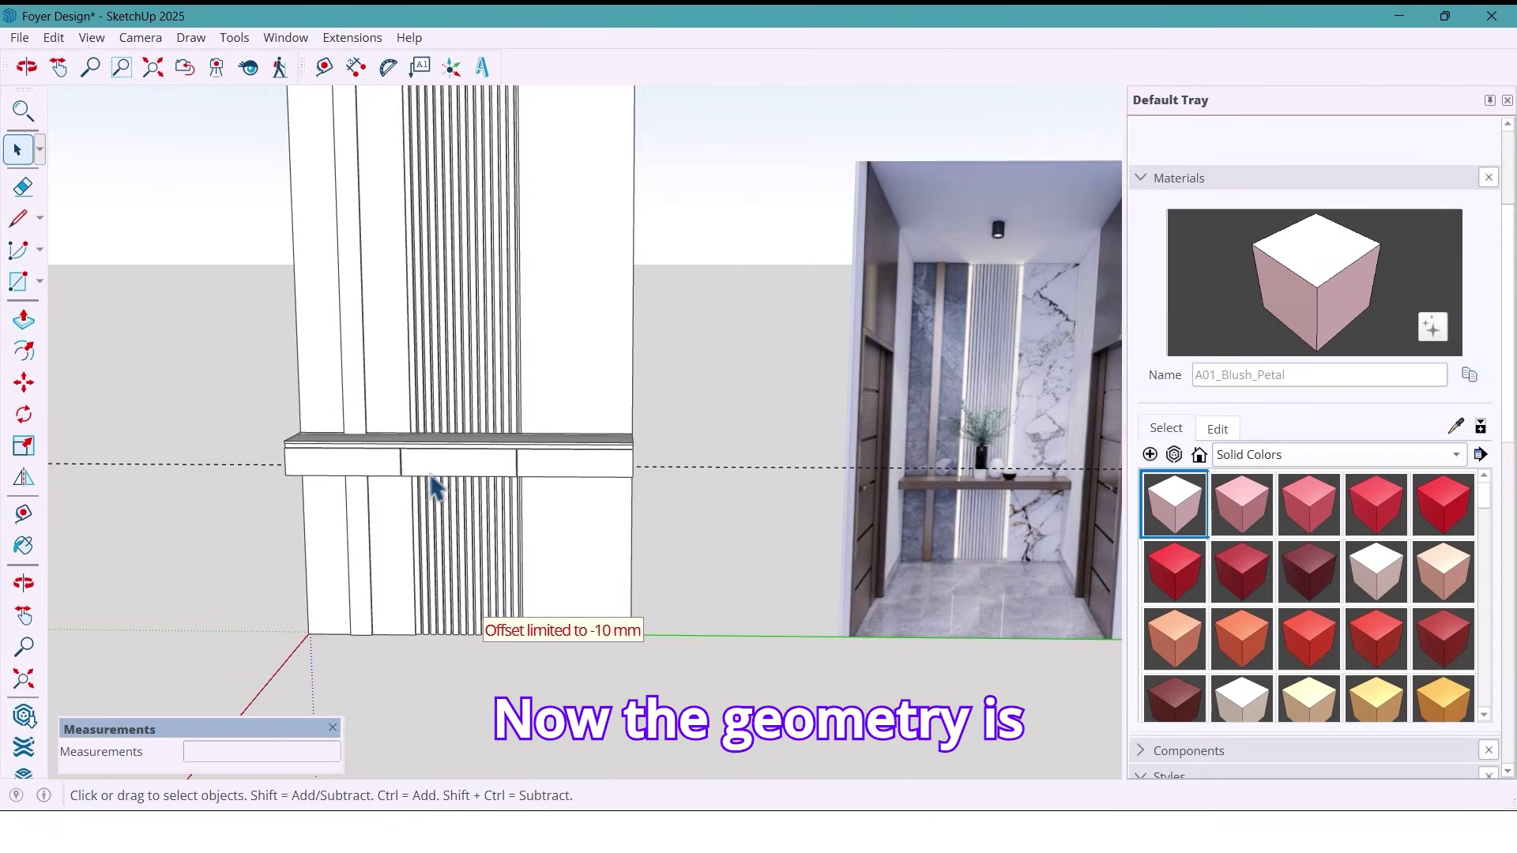
pyautogui.keyDown('shift'); pyautogui.moveTo(437, 487); pyautogui.dragTo(518, 471, button='middle'); pyautogui.keyUp('shift')
pyautogui.click(728, 495)
pyautogui.press('Delete')
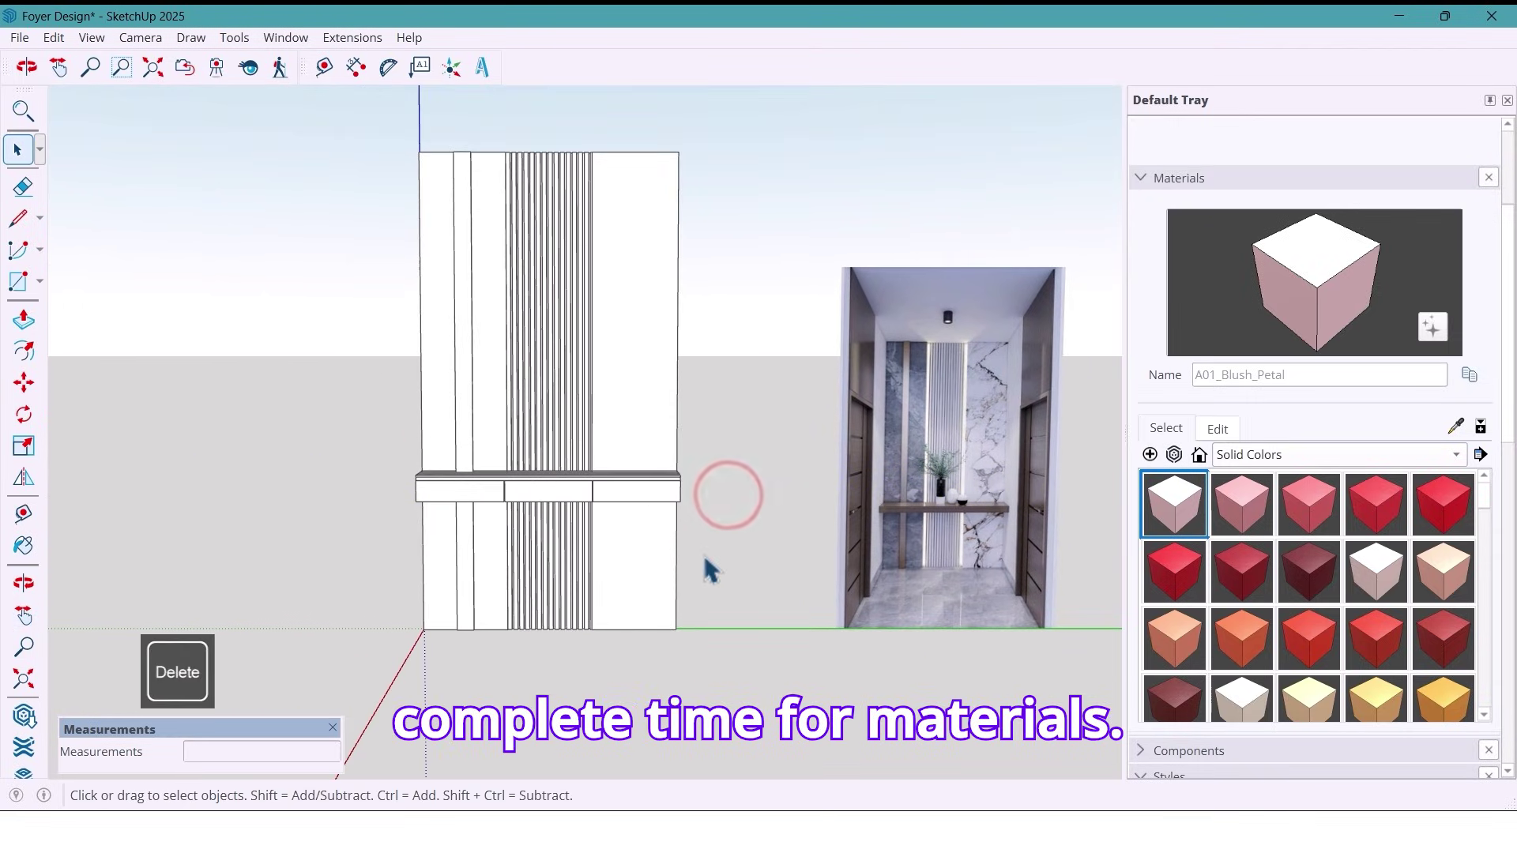
# - Show the In Model materials and turn on Hide Rest Of Model for component editing
pyautogui.scroll(-2, 672, 411)
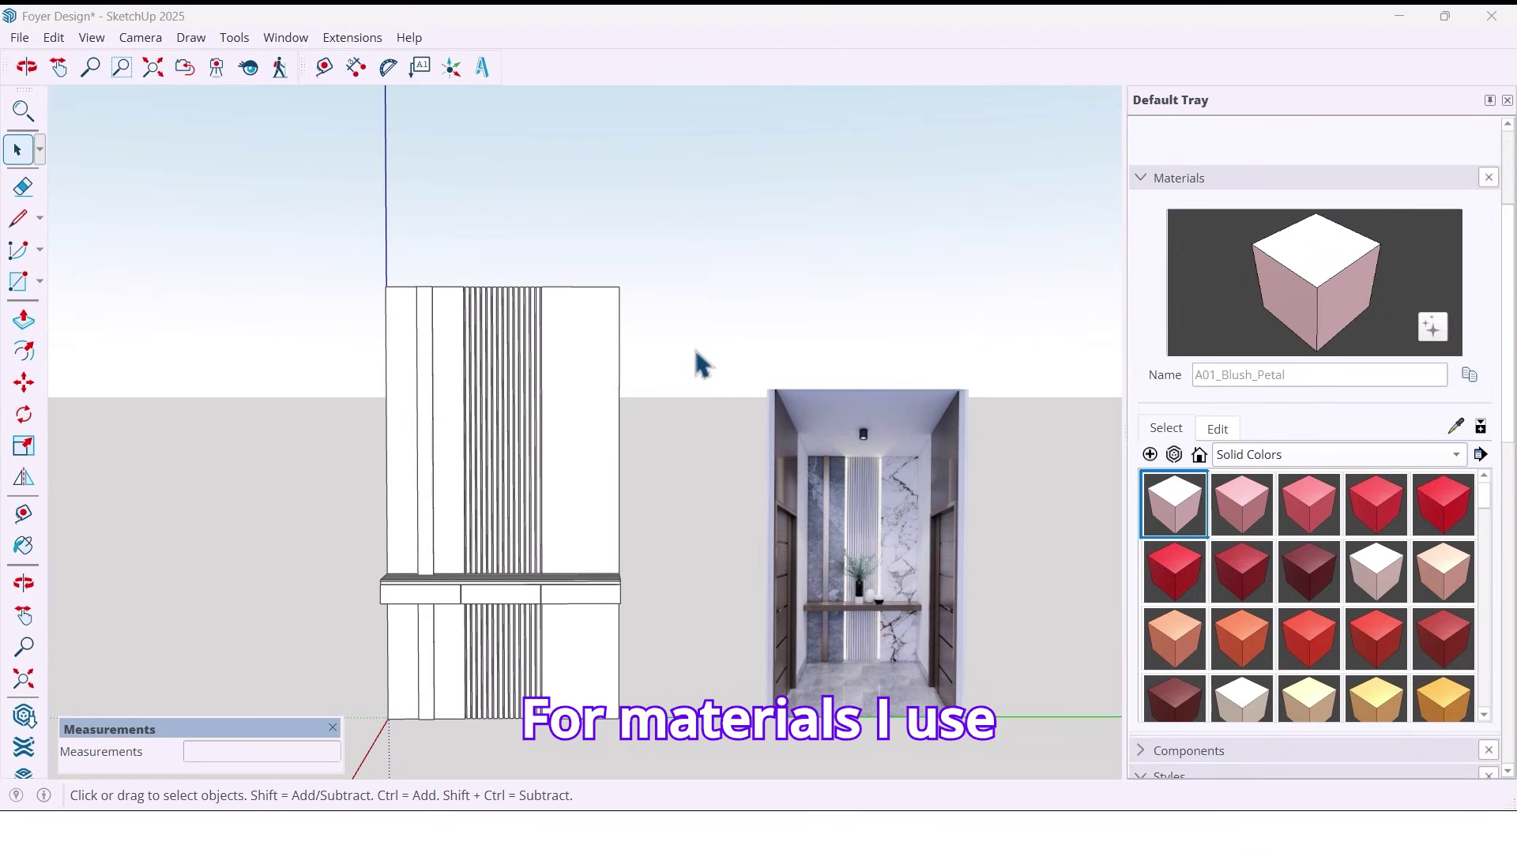
pyautogui.click(1200, 455)
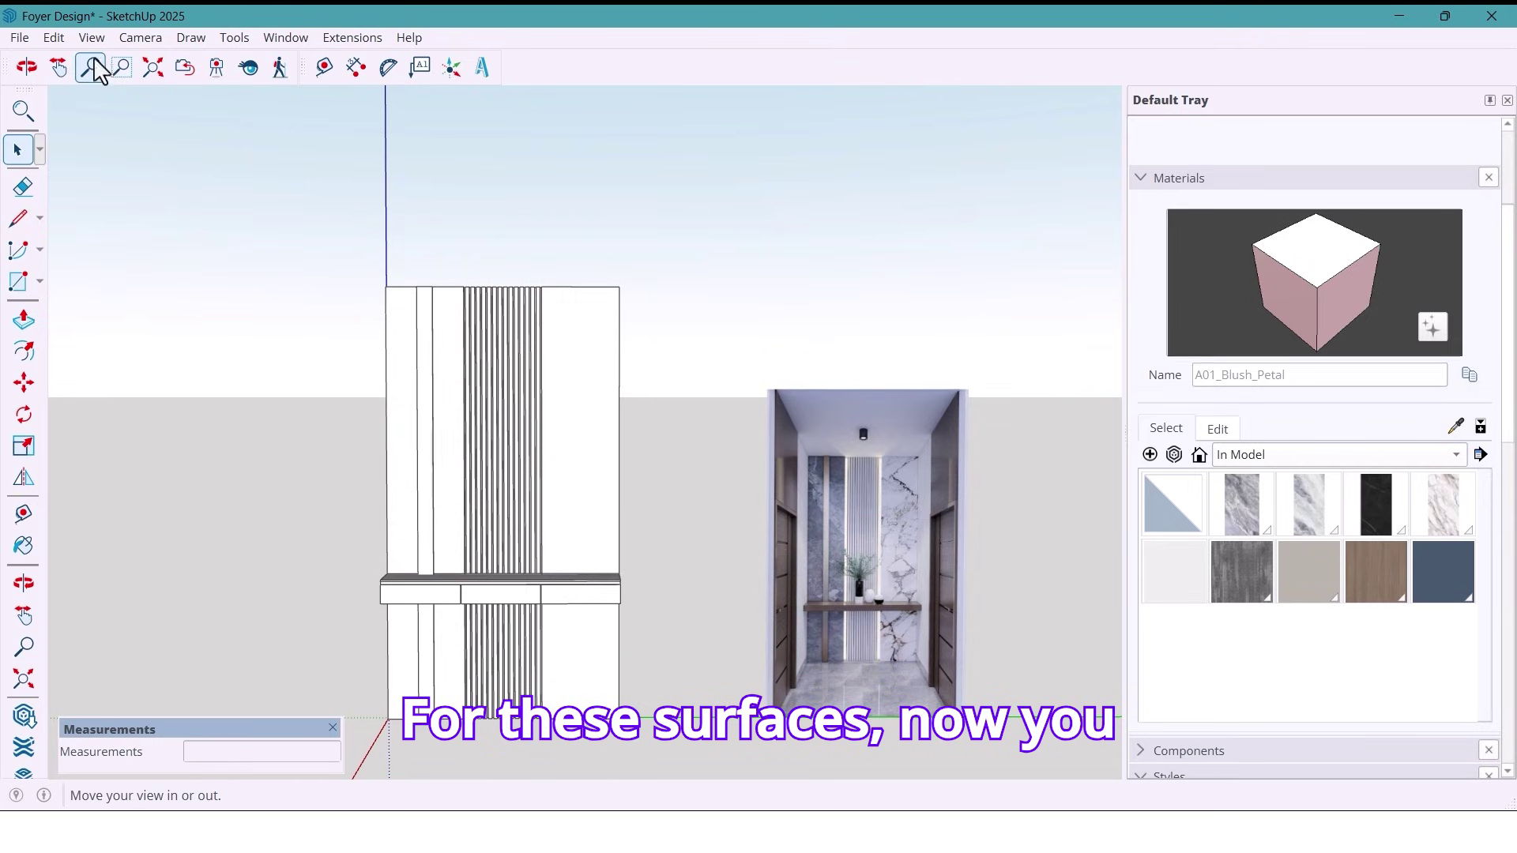
pyautogui.click(92, 38)
pyautogui.moveTo(162, 395)
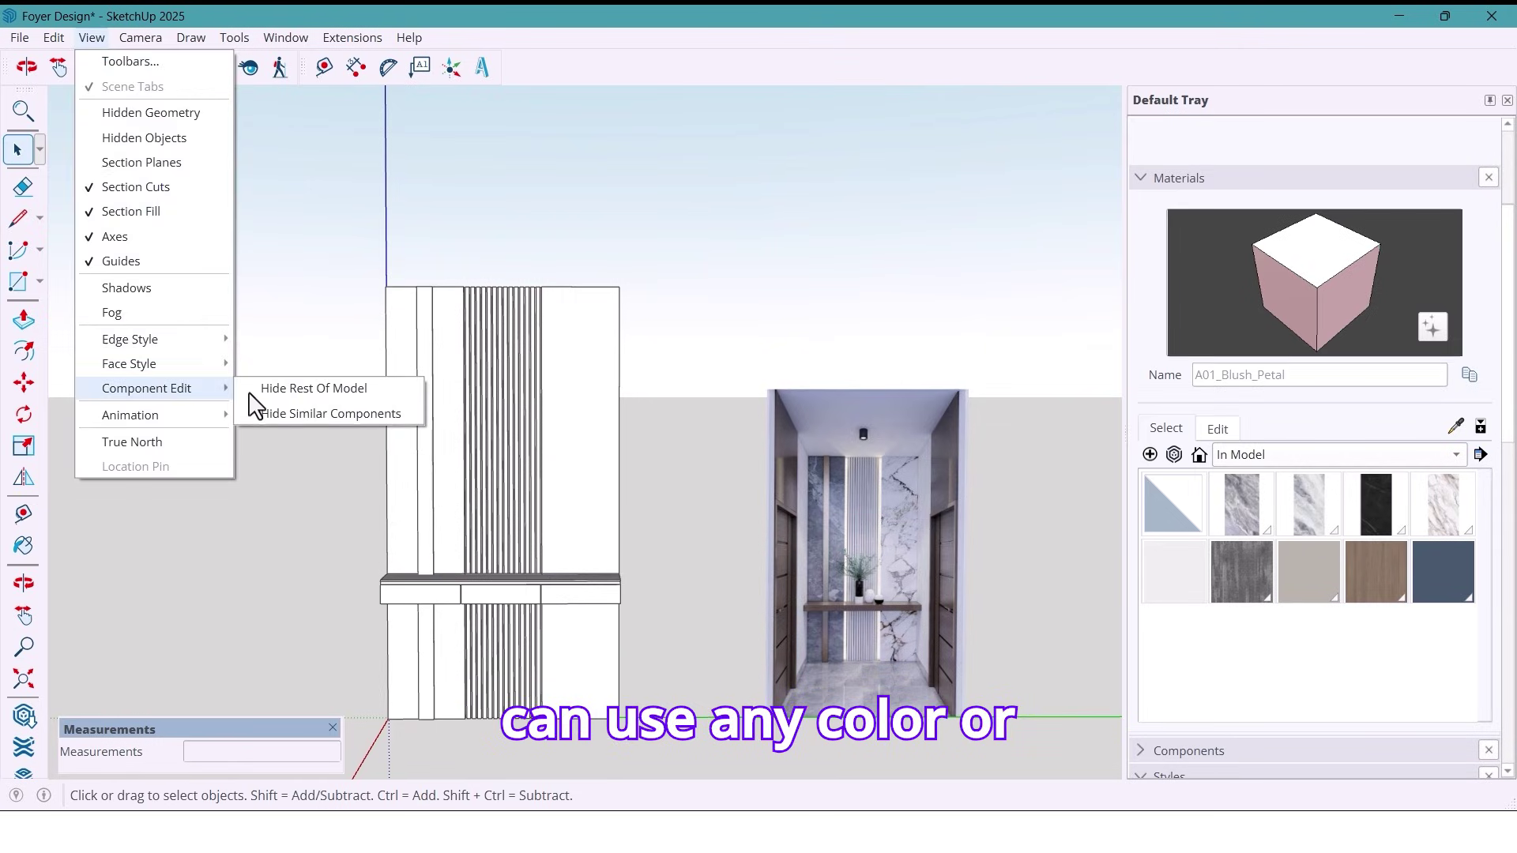
pyautogui.click(250, 390)
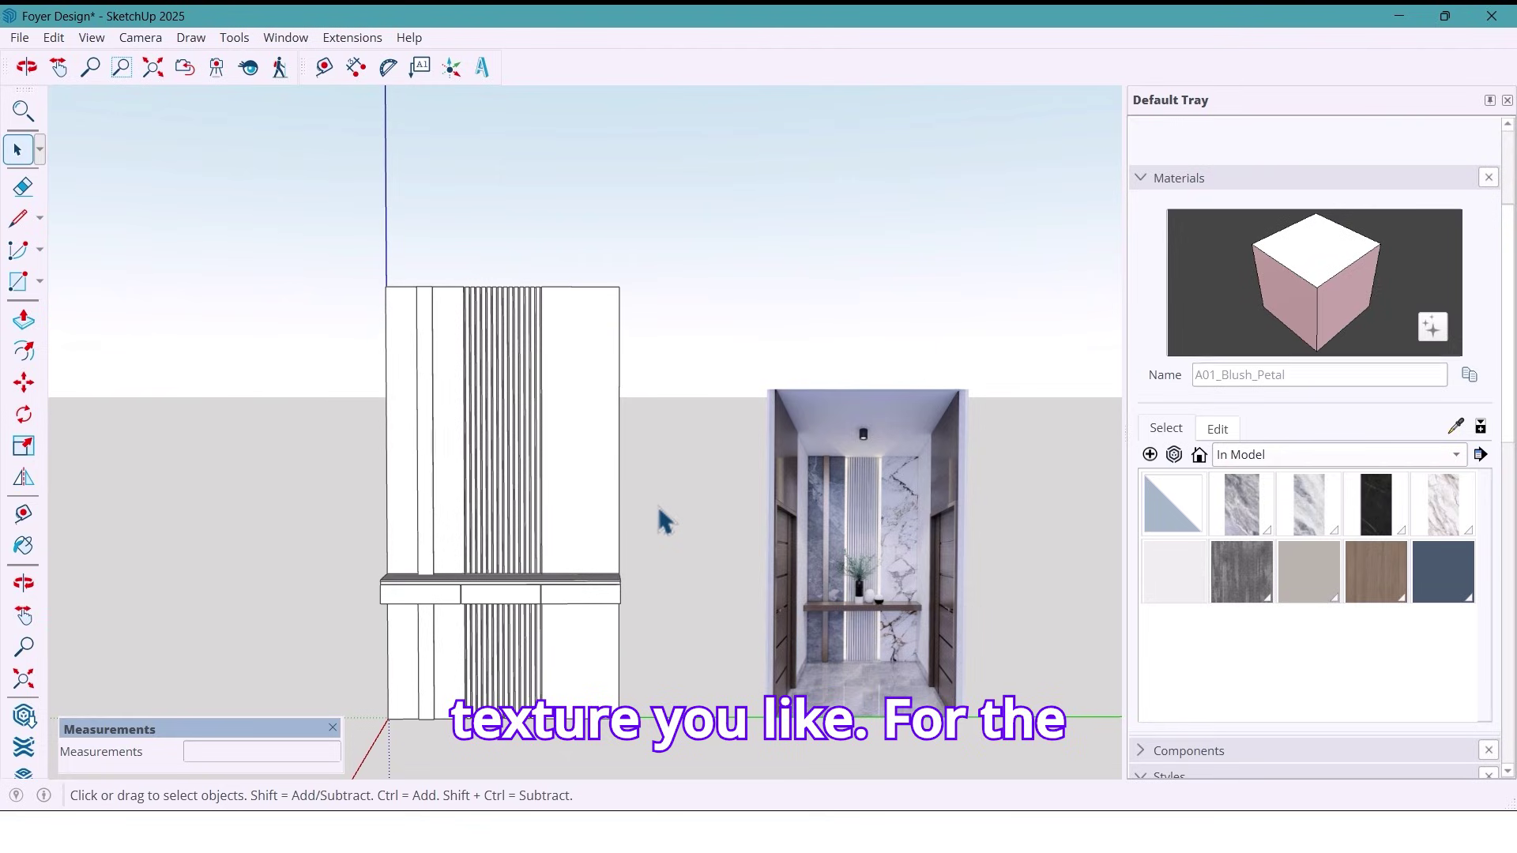
# - Open the plain left-hand wall panel for editing and paint its front face with the light grey marble from the model's materials
pyautogui.doubleClick(454, 535)
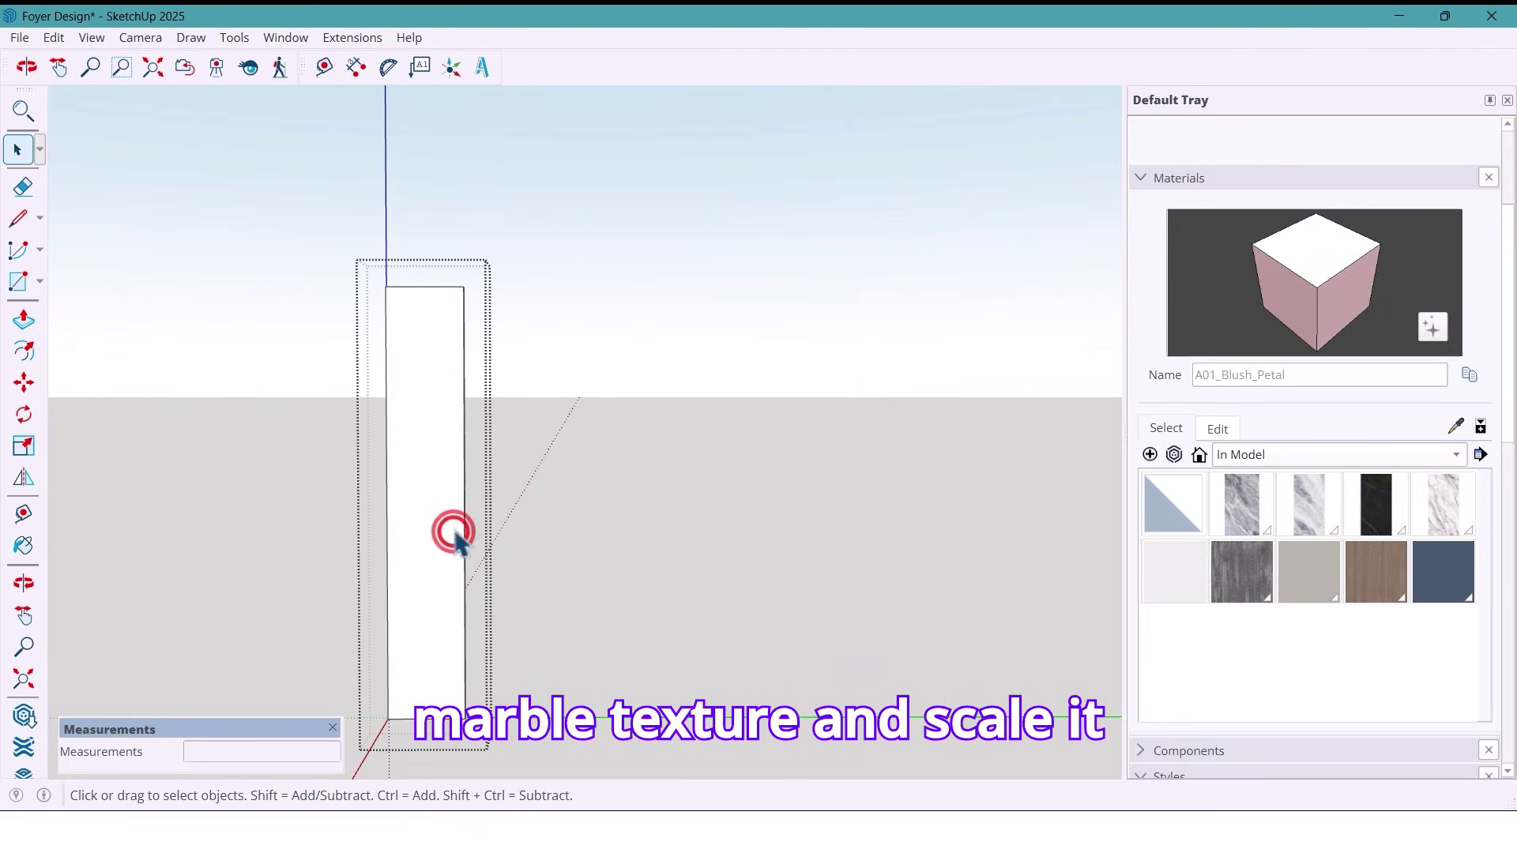
pyautogui.click(1312, 507)
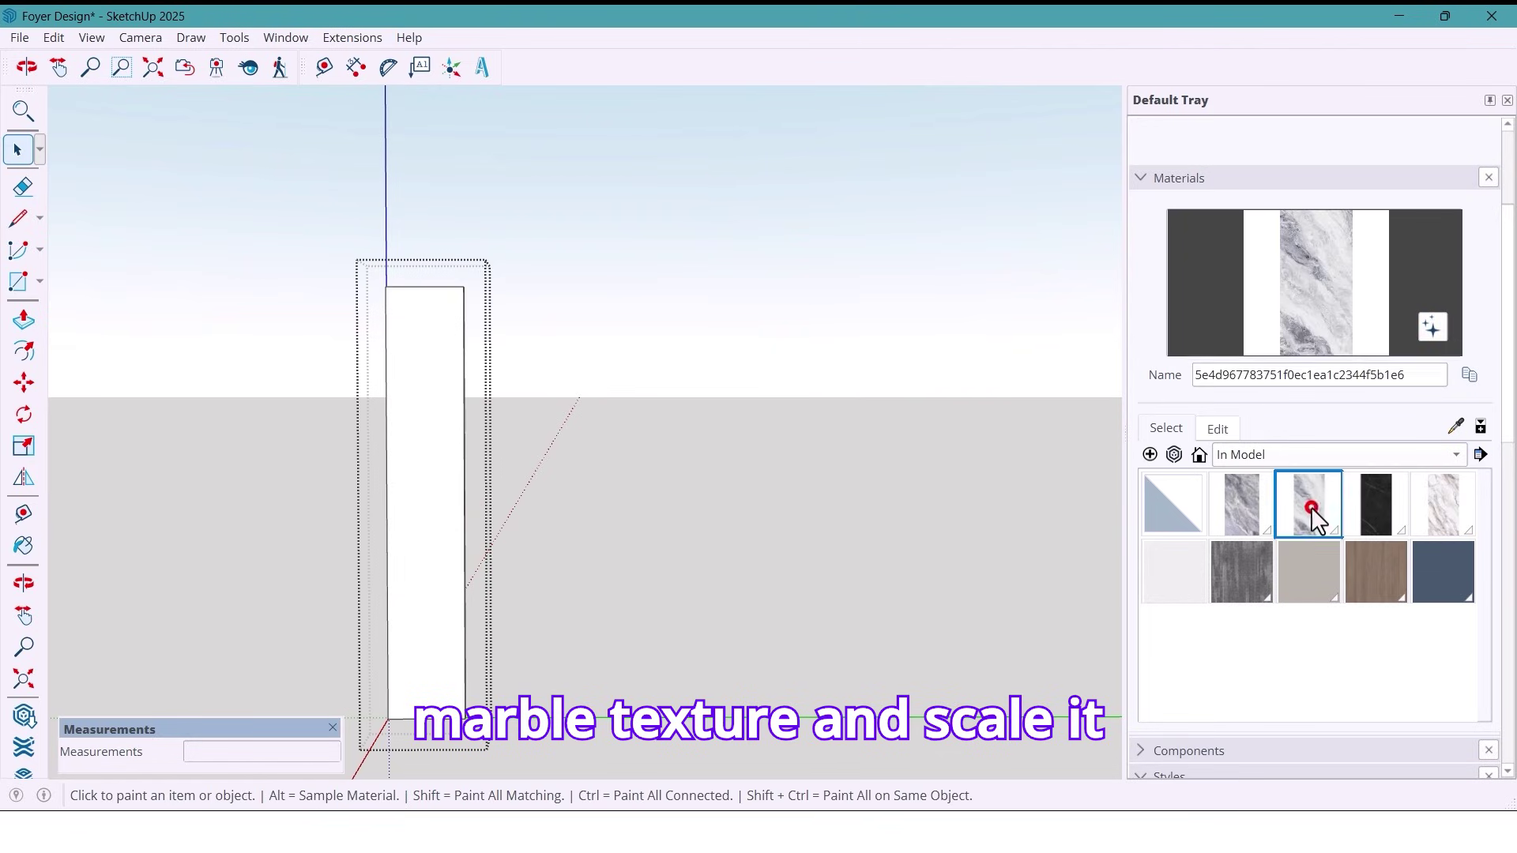
pyautogui.click(431, 685)
pyautogui.press('space')
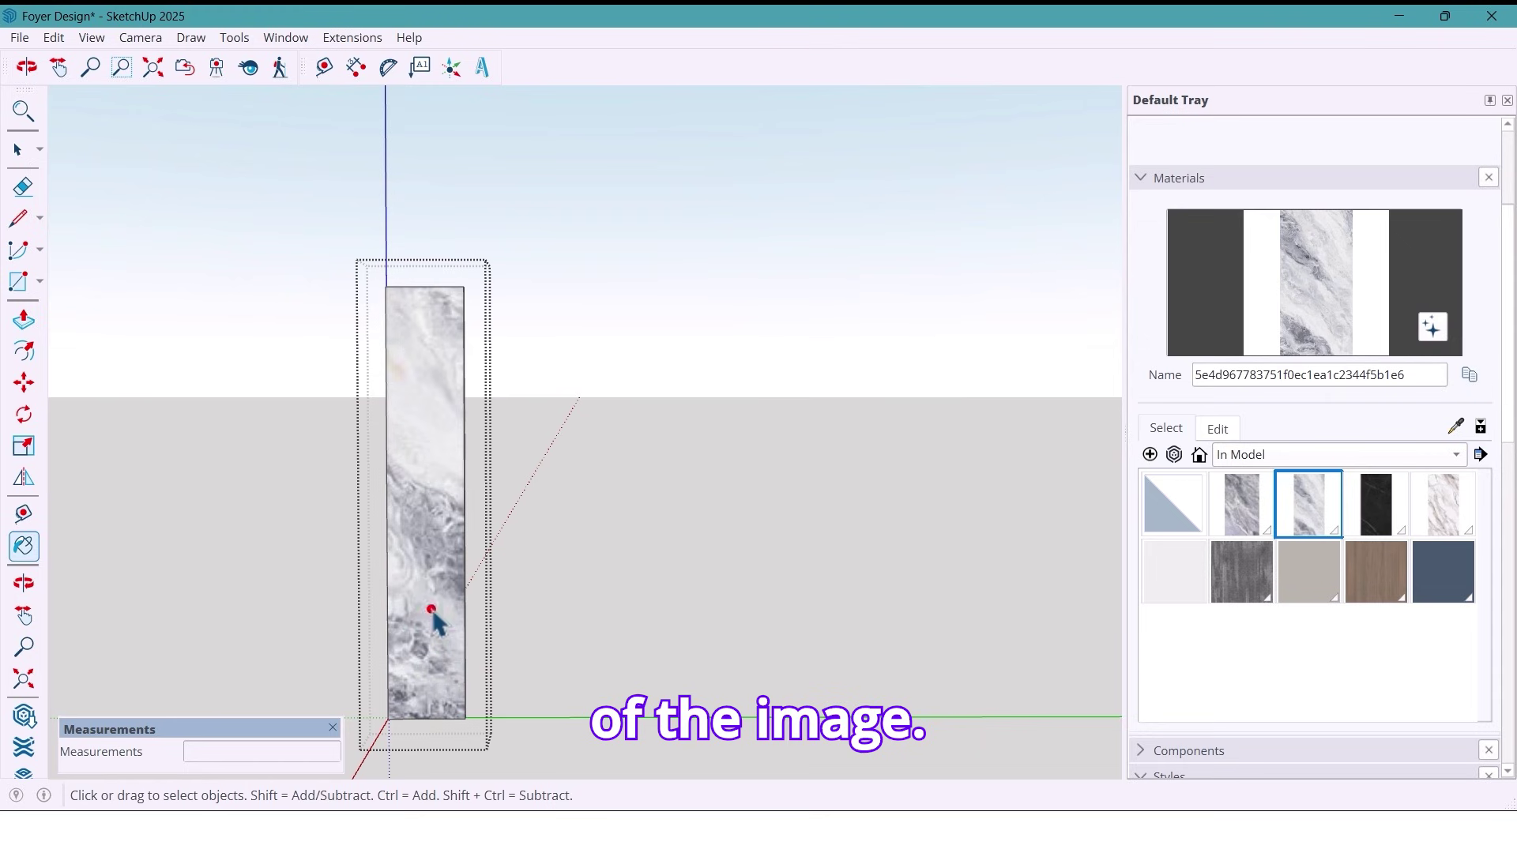
# - Scale down the marble texture on the left-hand panel to about the panel's height and shift it sideways
pyautogui.rightClick(431, 612)
pyautogui.moveTo(774, 341)
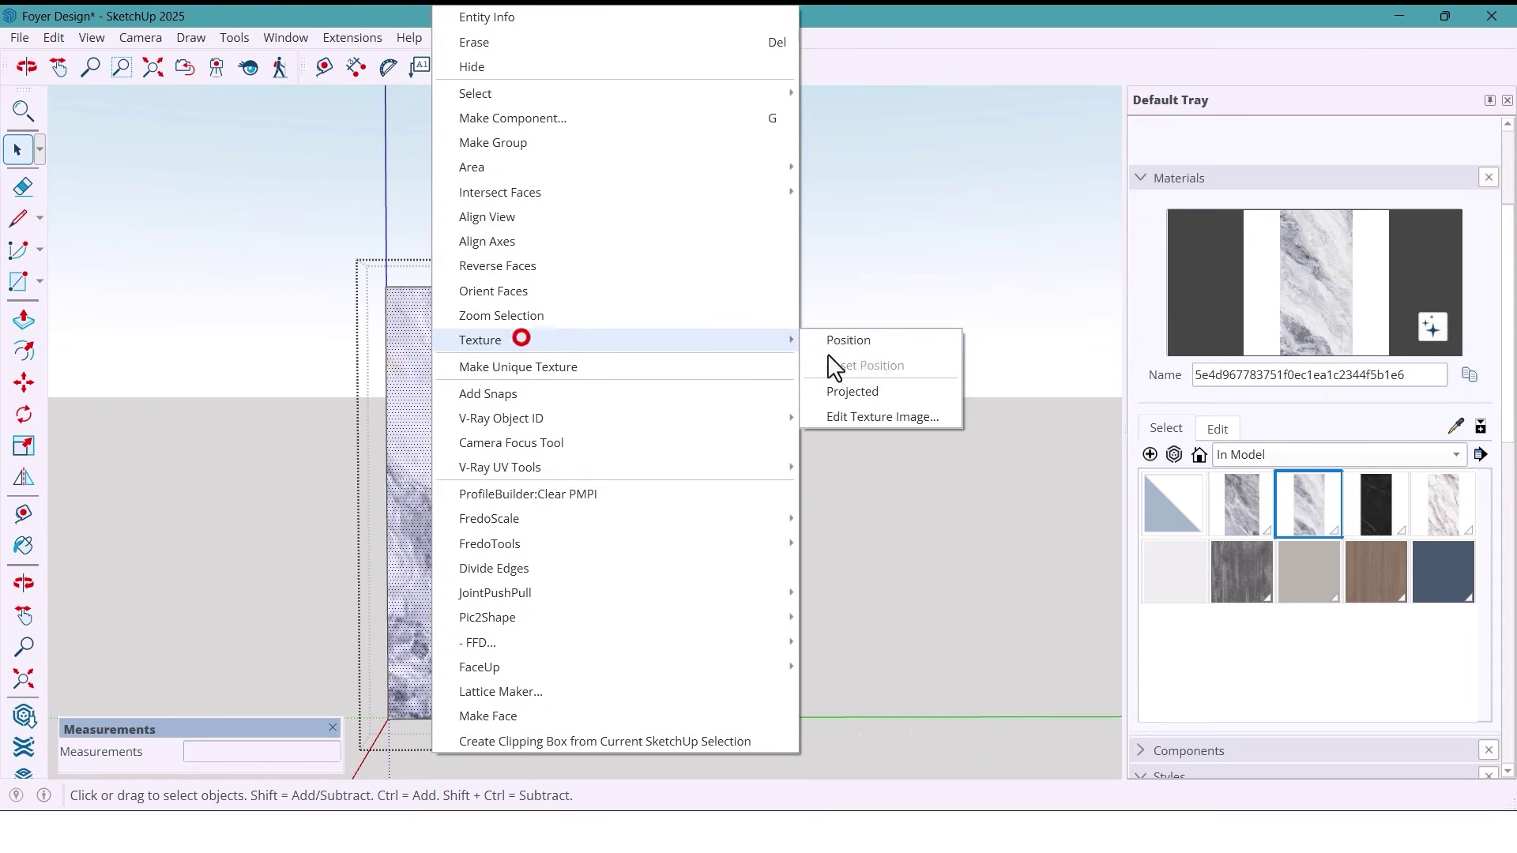
pyautogui.click(869, 341)
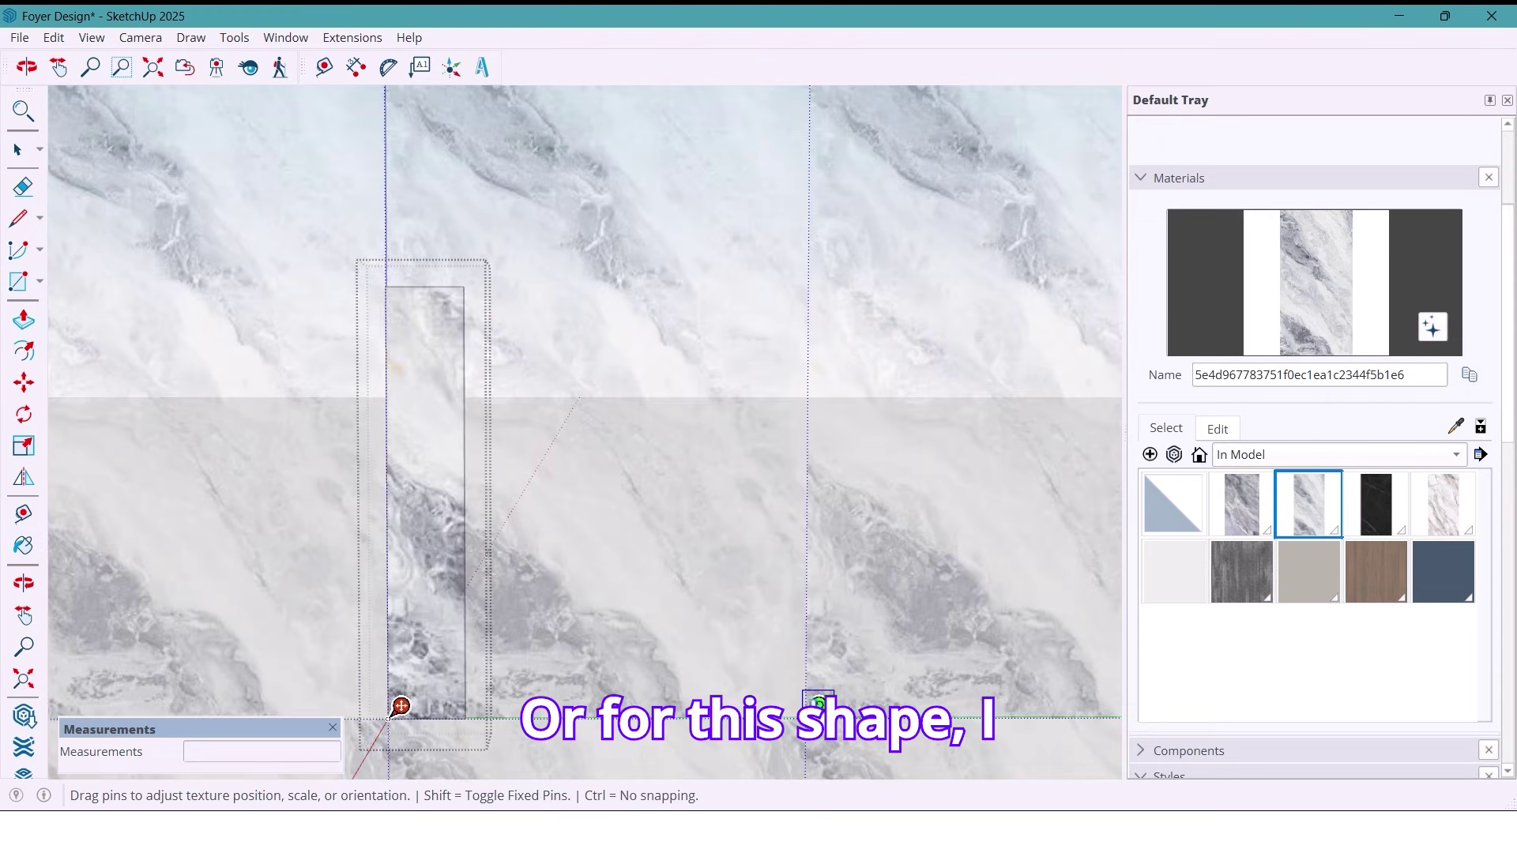
pyautogui.moveTo(818, 702); pyautogui.dragTo(614, 698)
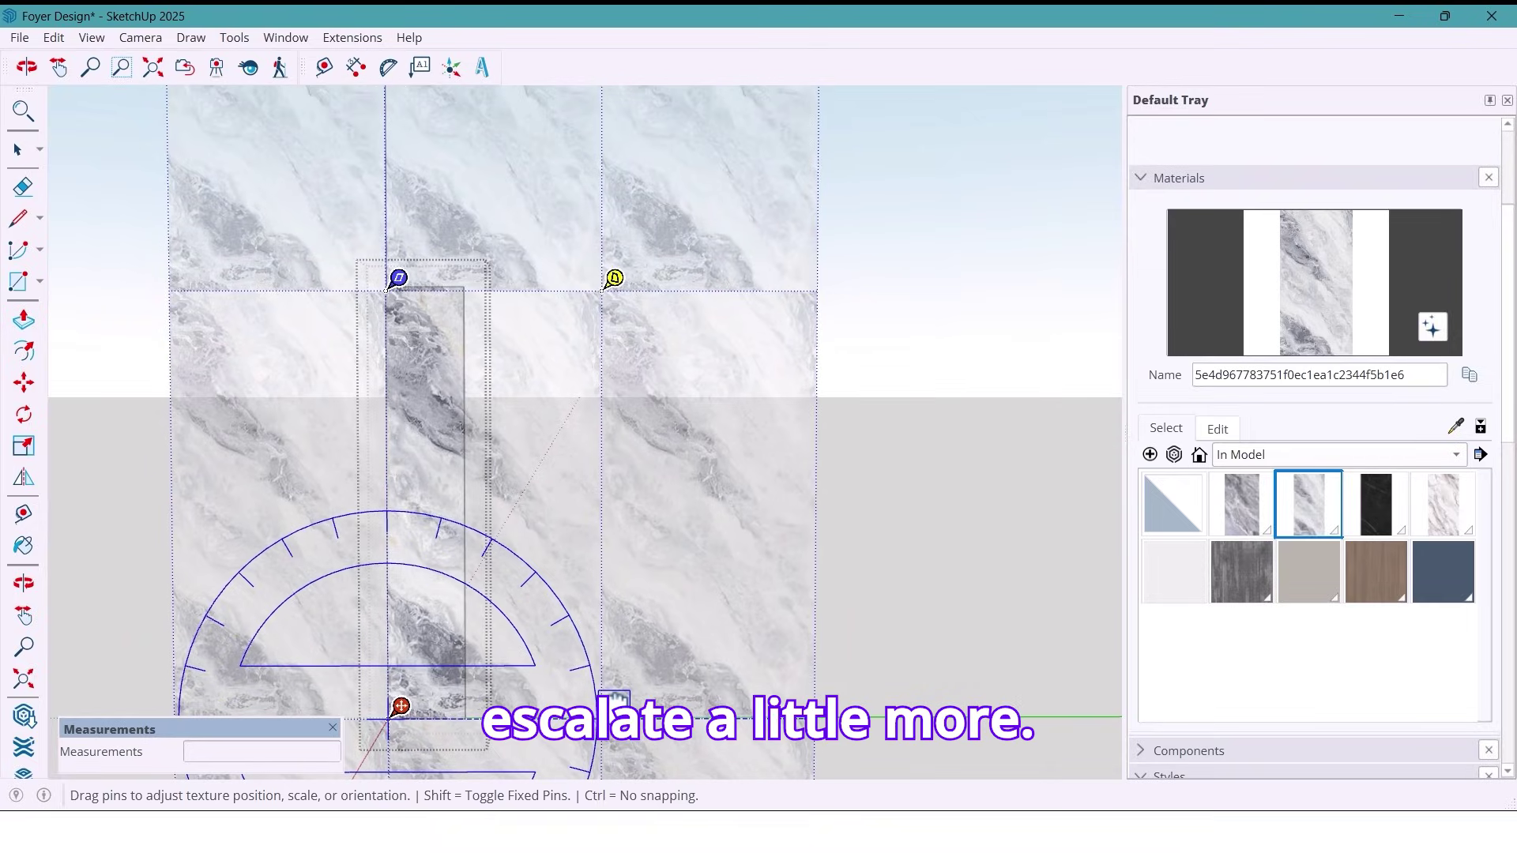
pyautogui.moveTo(560, 560); pyautogui.dragTo(518, 555)
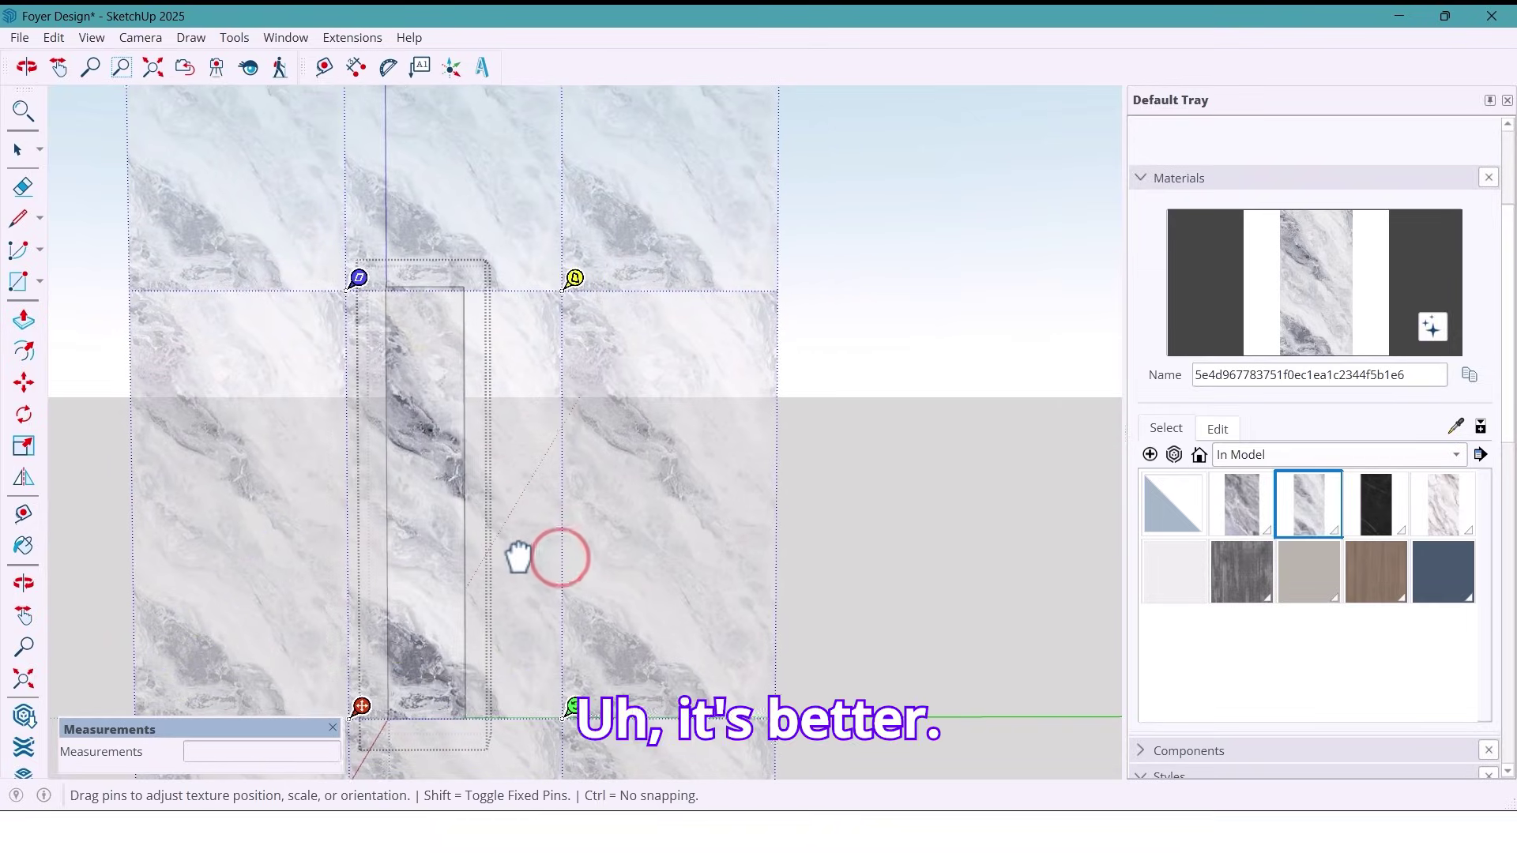
pyautogui.click(553, 614)
# - Paint the front face of the right-hand wall panel with the white marble that has brown veins
pyautogui.press('o')
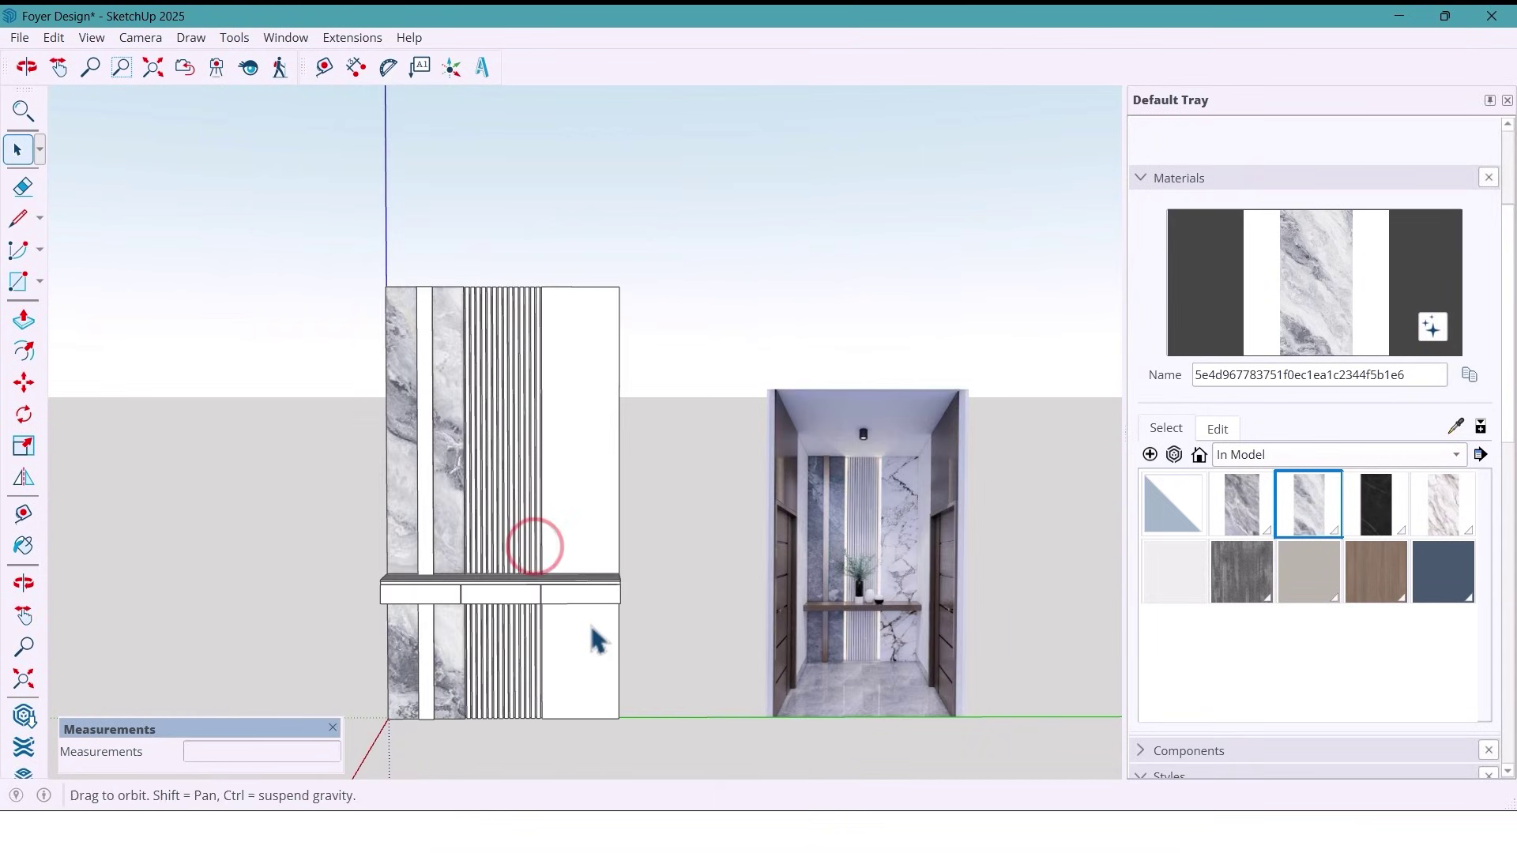
pyautogui.moveTo(593, 637); pyautogui.dragTo(591, 627)
pyautogui.press('space')
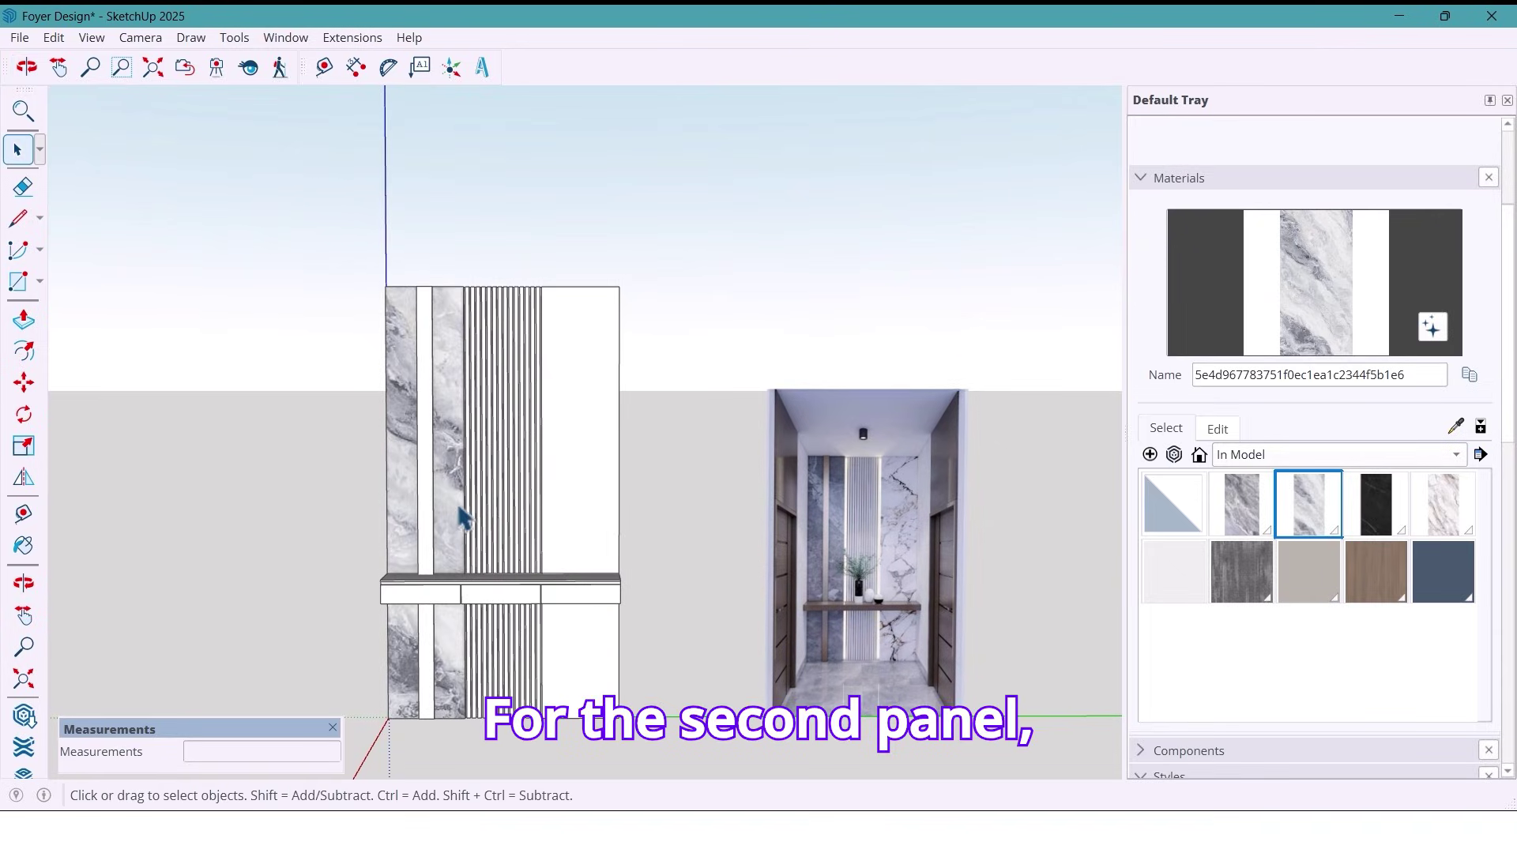
pyautogui.doubleClick(590, 542)
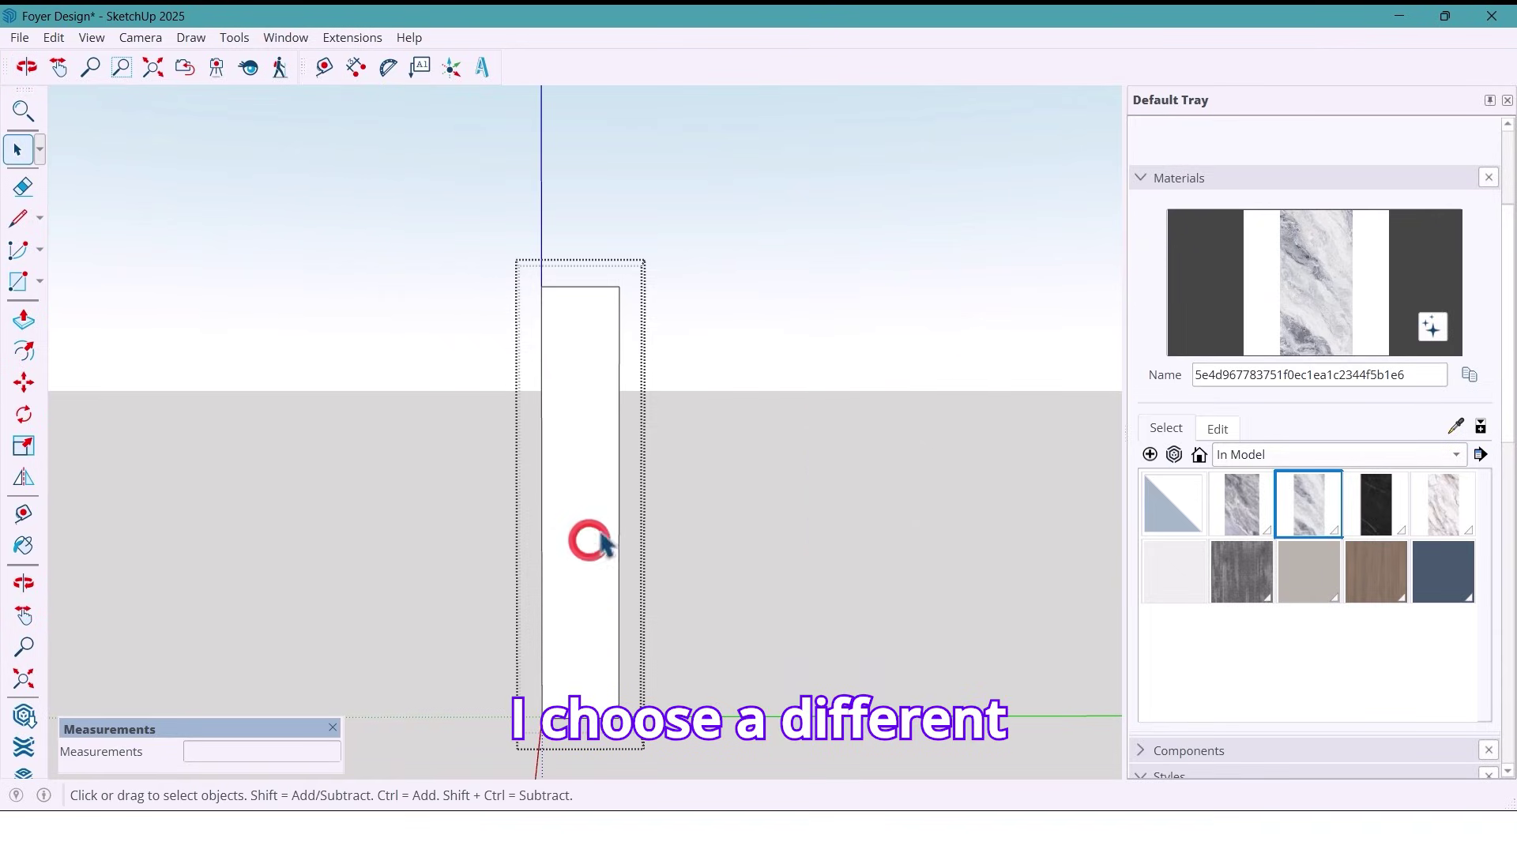
pyautogui.click(1446, 493)
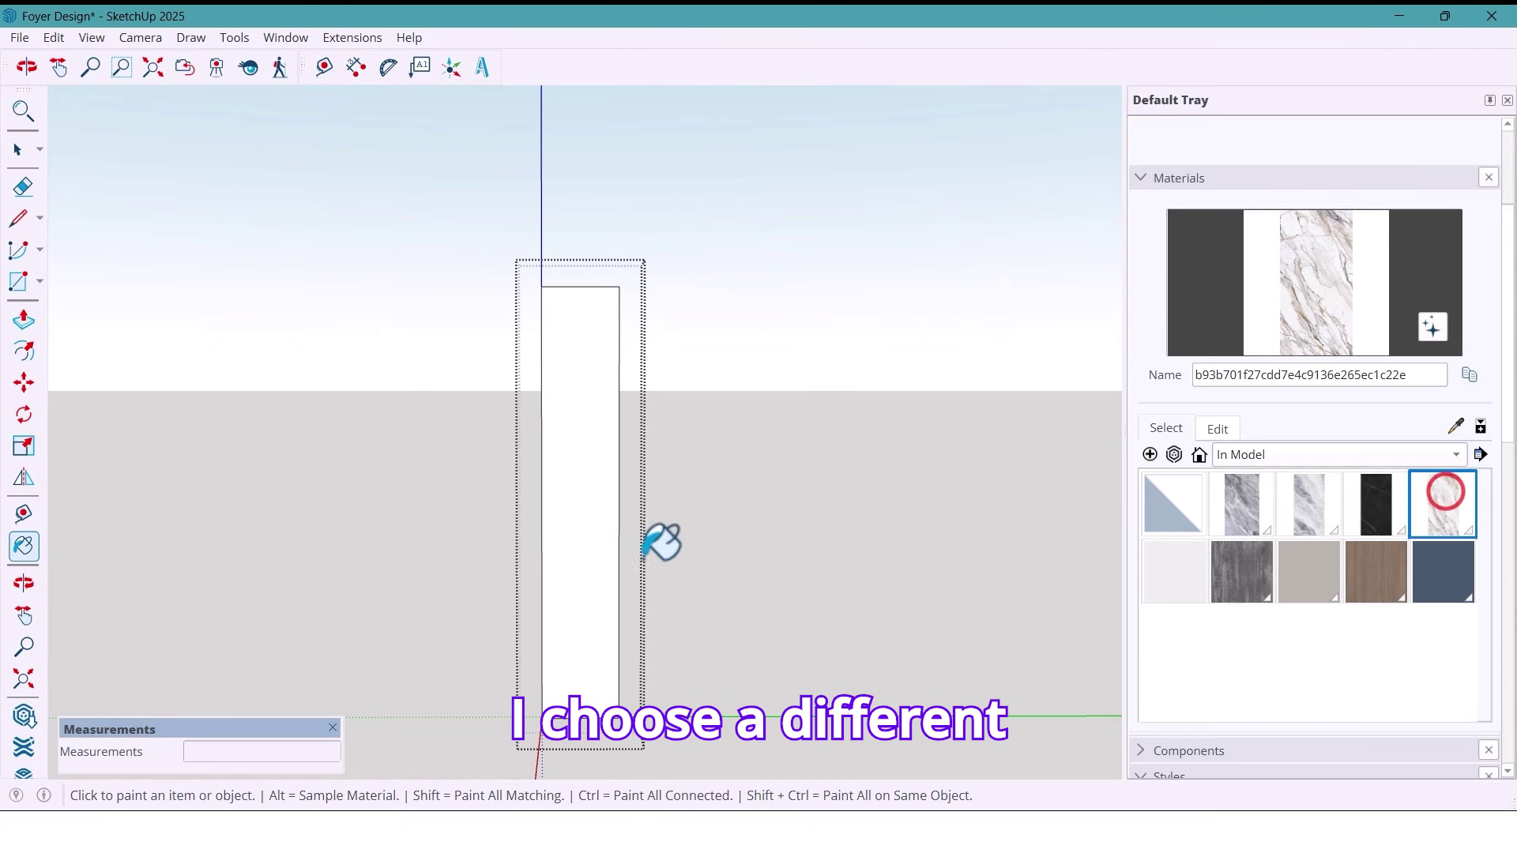
pyautogui.click(598, 500)
pyautogui.press('space')
# - Reposition the brown-veined marble texture on the right-hand panel, scaling it down slightly
pyautogui.click(587, 517)
pyautogui.rightClick(592, 505)
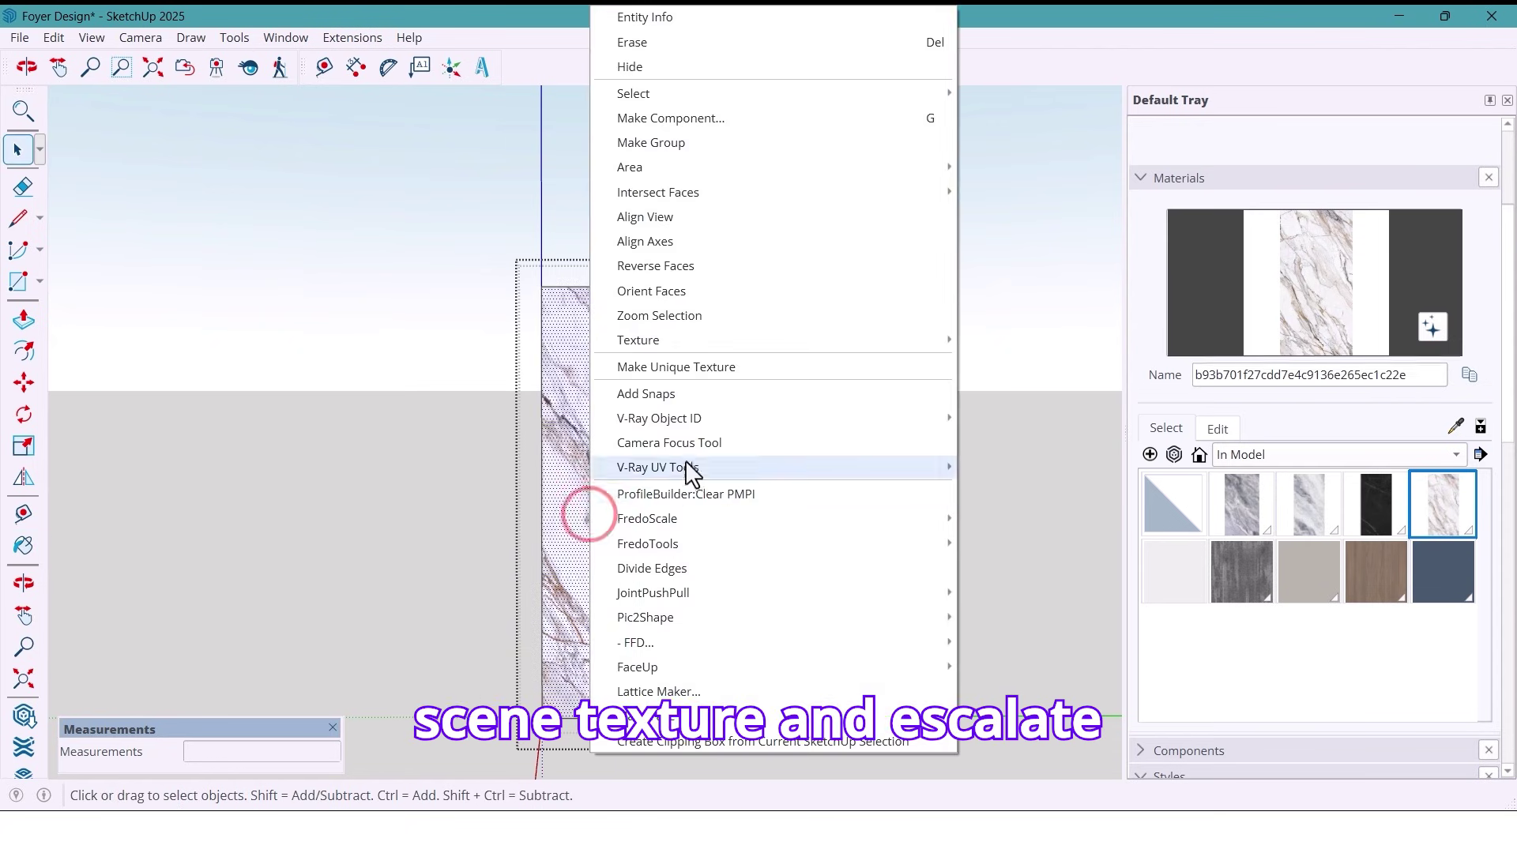
pyautogui.click(721, 344)
pyautogui.click(972, 342)
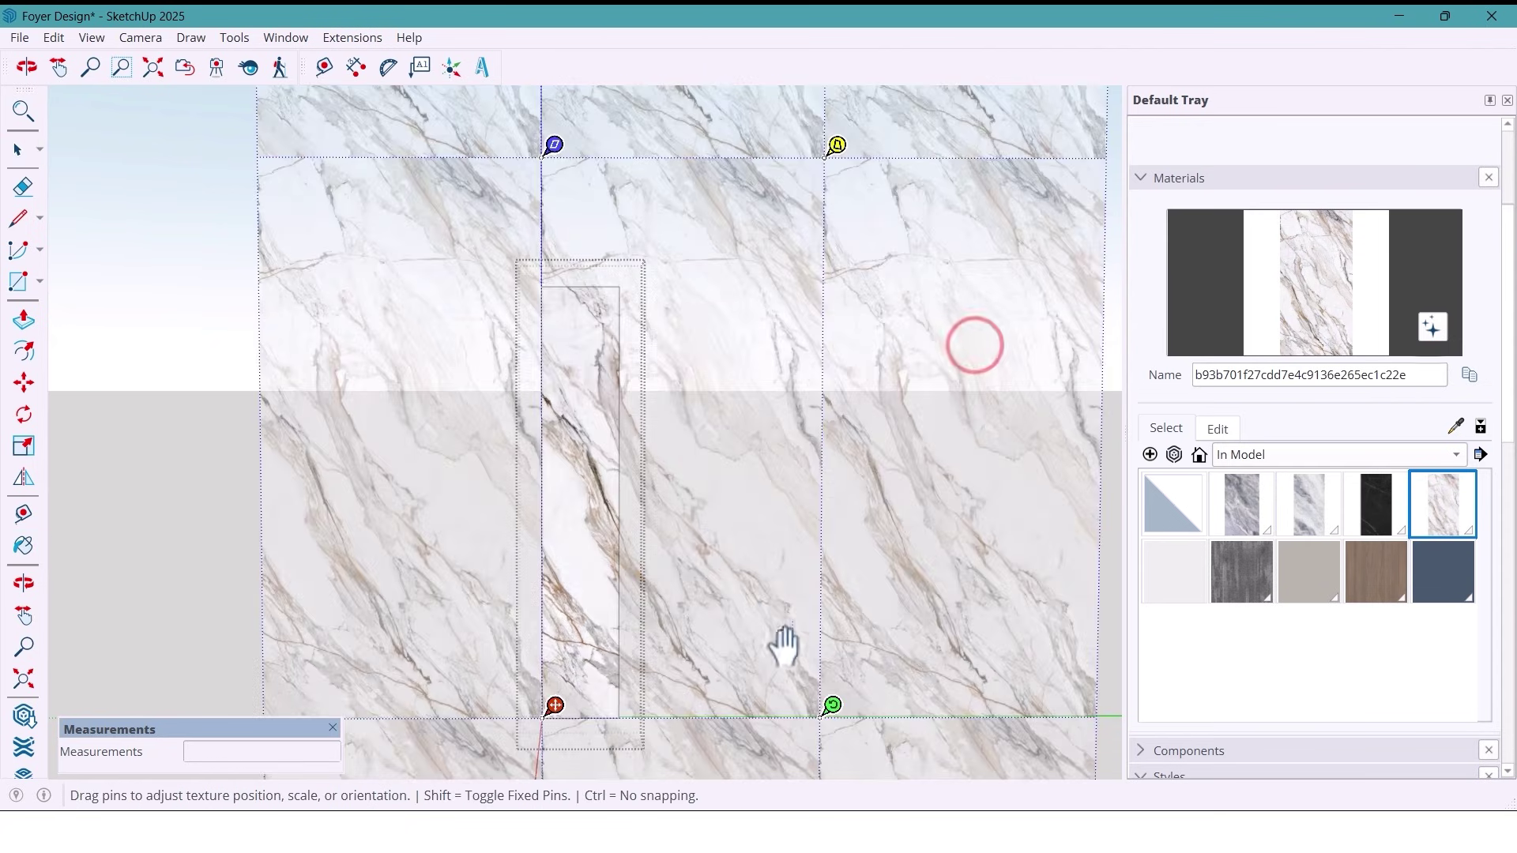
pyautogui.moveTo(829, 706); pyautogui.dragTo(782, 695)
pyautogui.press('Return')
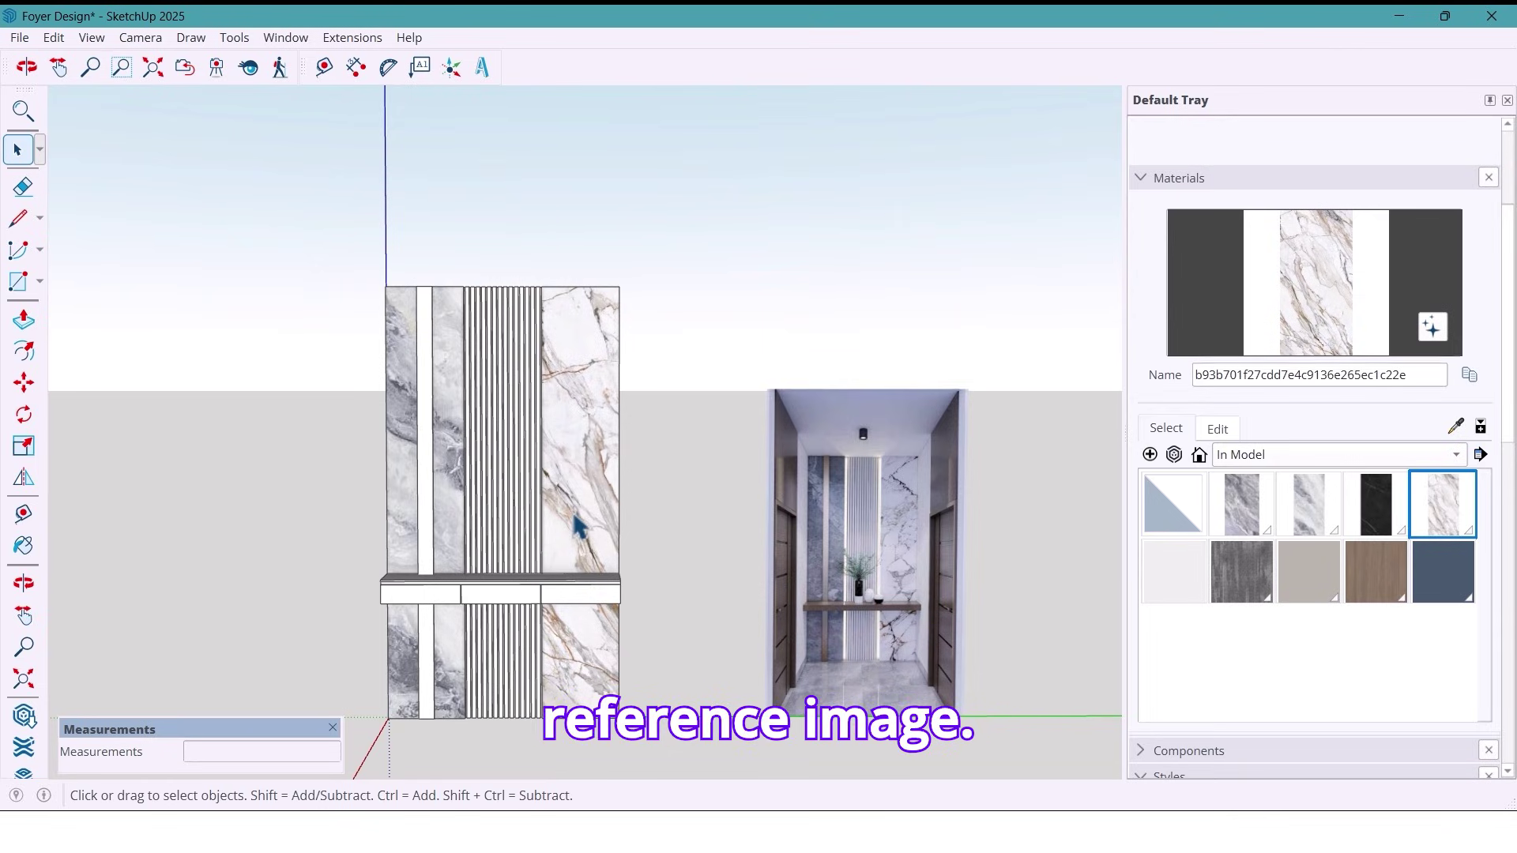
# - Try the darker grey marble on the left-hand wall panel
pyautogui.doubleClick(440, 524)
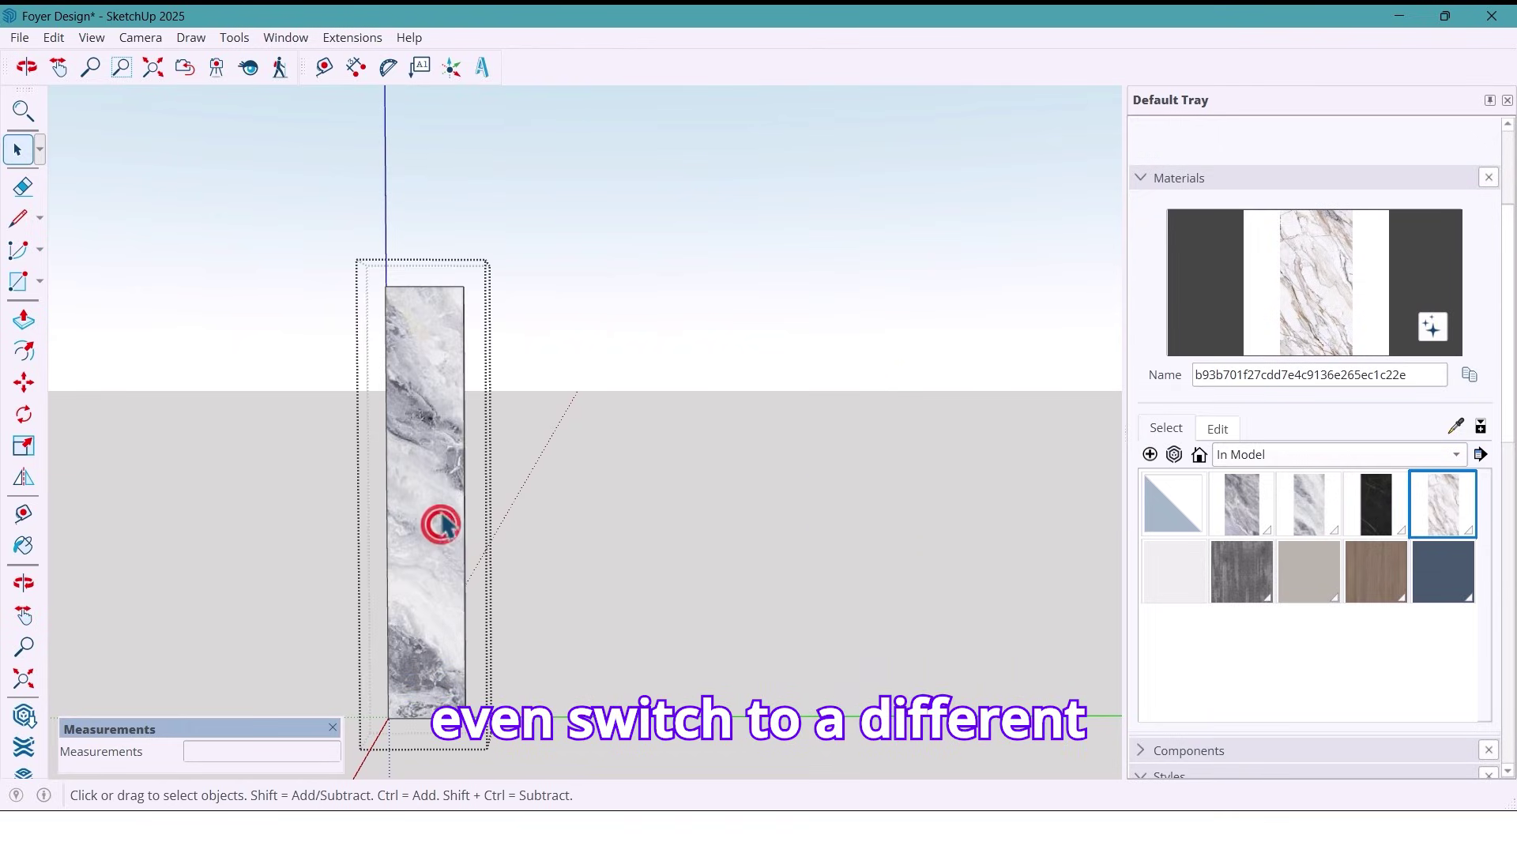
pyautogui.click(1231, 528)
pyautogui.click(425, 670)
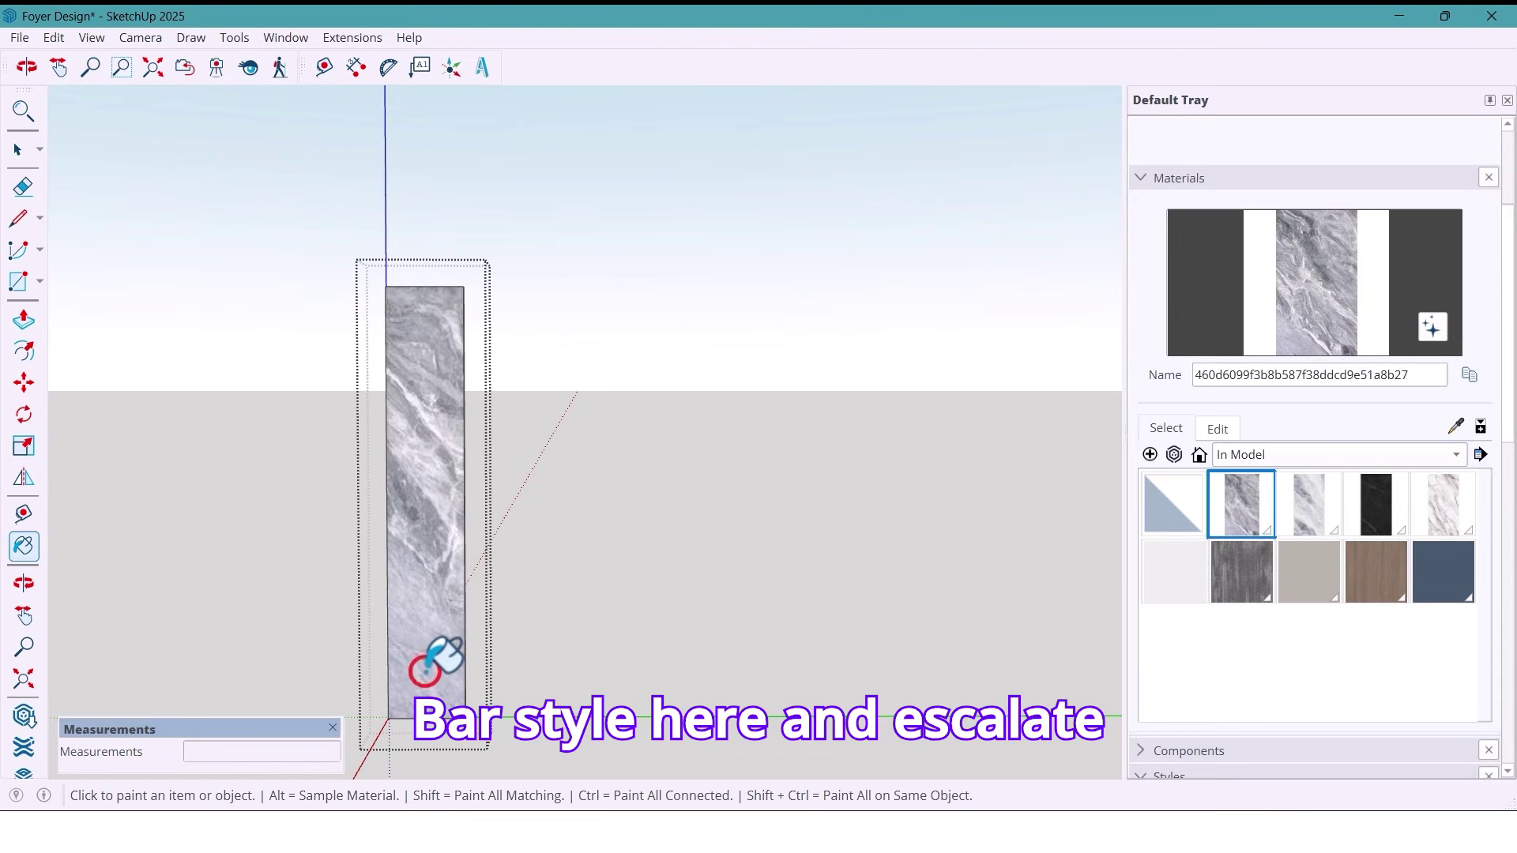
pyautogui.press('space')
# - Scale the darker grey marble texture down to the left-hand panel's height, shift it slightly and leave the panel
pyautogui.rightClick(434, 616)
pyautogui.moveTo(582, 343)
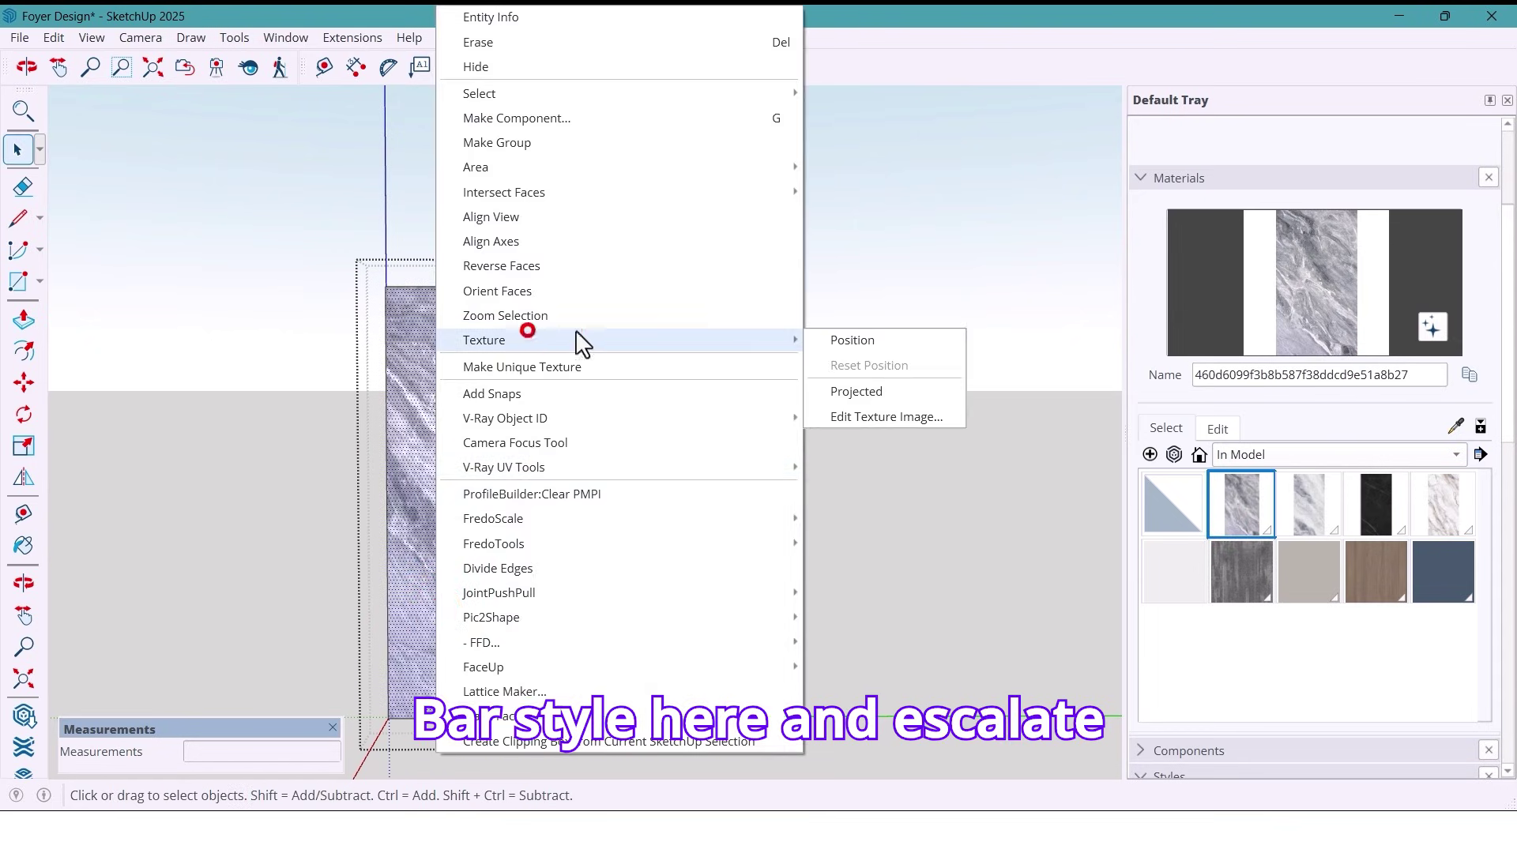
pyautogui.click(900, 342)
pyautogui.moveTo(730, 705); pyautogui.dragTo(644, 703)
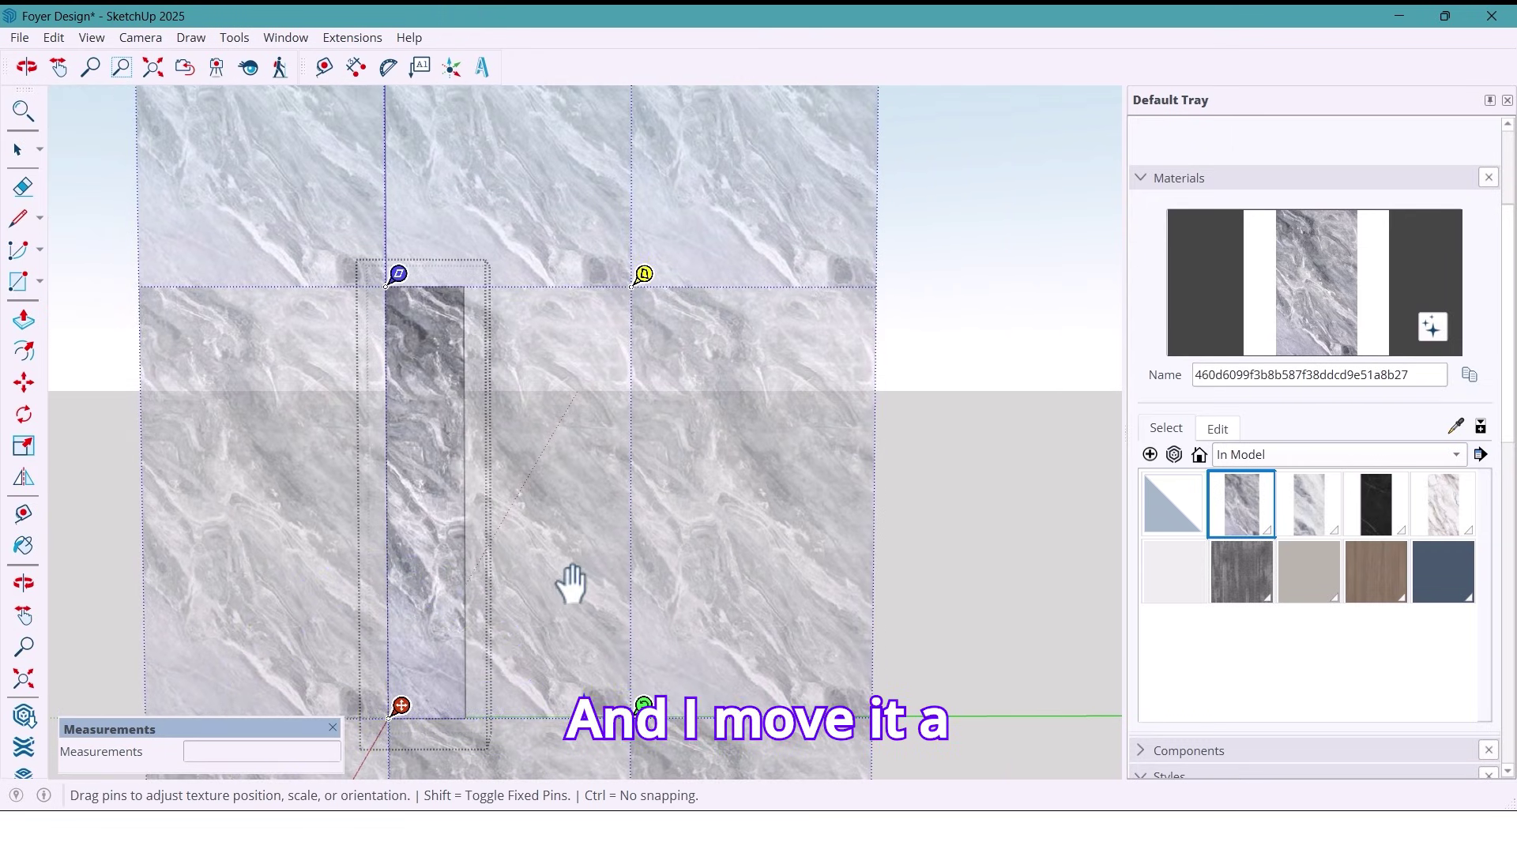
pyautogui.moveTo(569, 582)
pyautogui.mouseDown()
pyautogui.moveTo(545, 582)
pyautogui.moveTo(568, 582)
pyautogui.mouseUp()
pyautogui.press('Return')
pyautogui.click(621, 559)
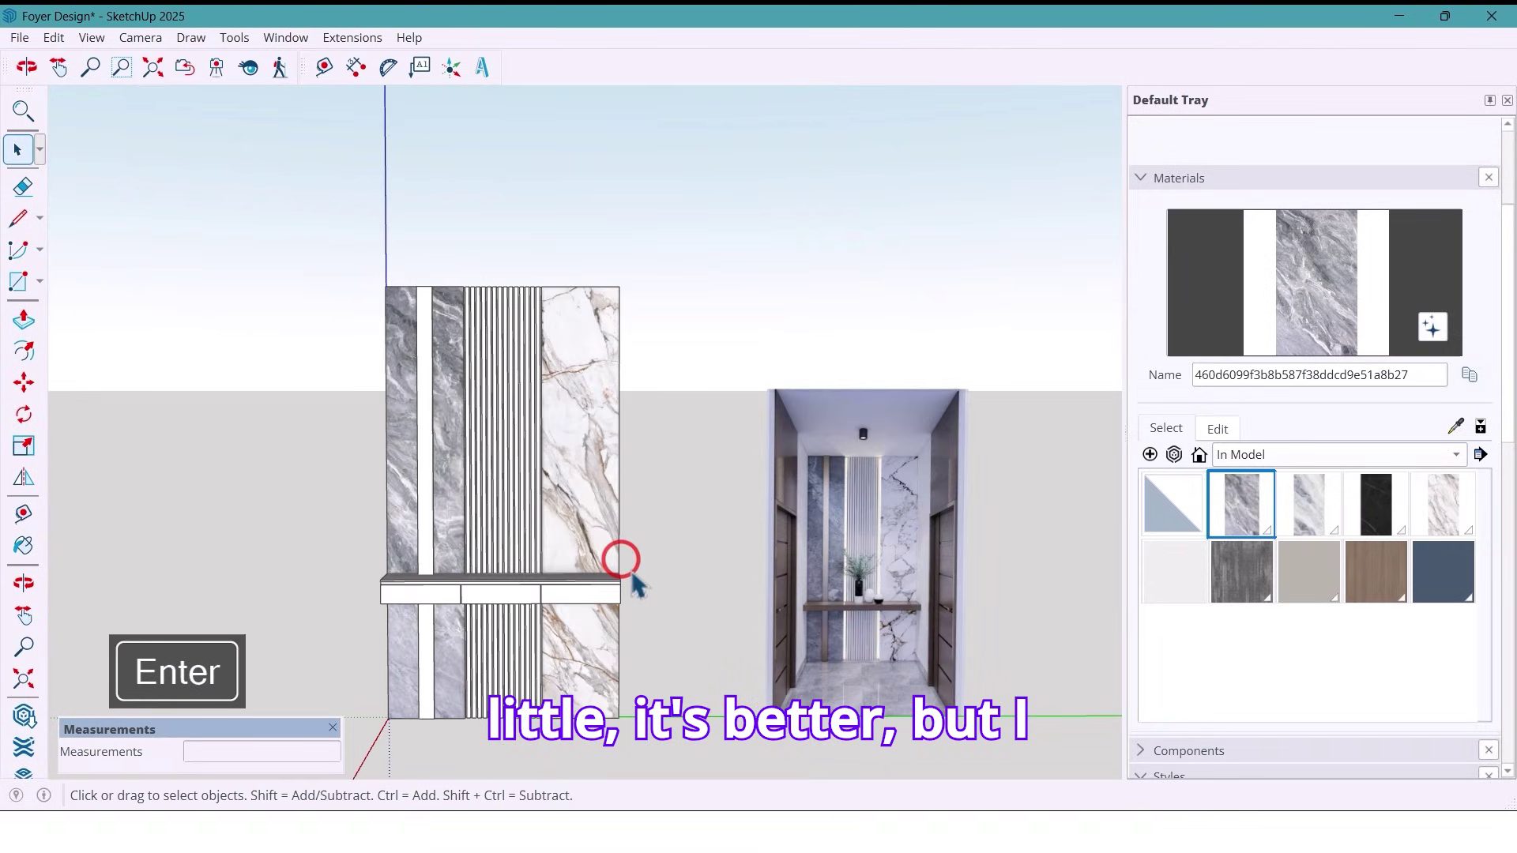
# - Repaint the left-hand wall panel with the light grey marble in place of the darker one
pyautogui.doubleClick(448, 646)
pyautogui.click(1320, 504)
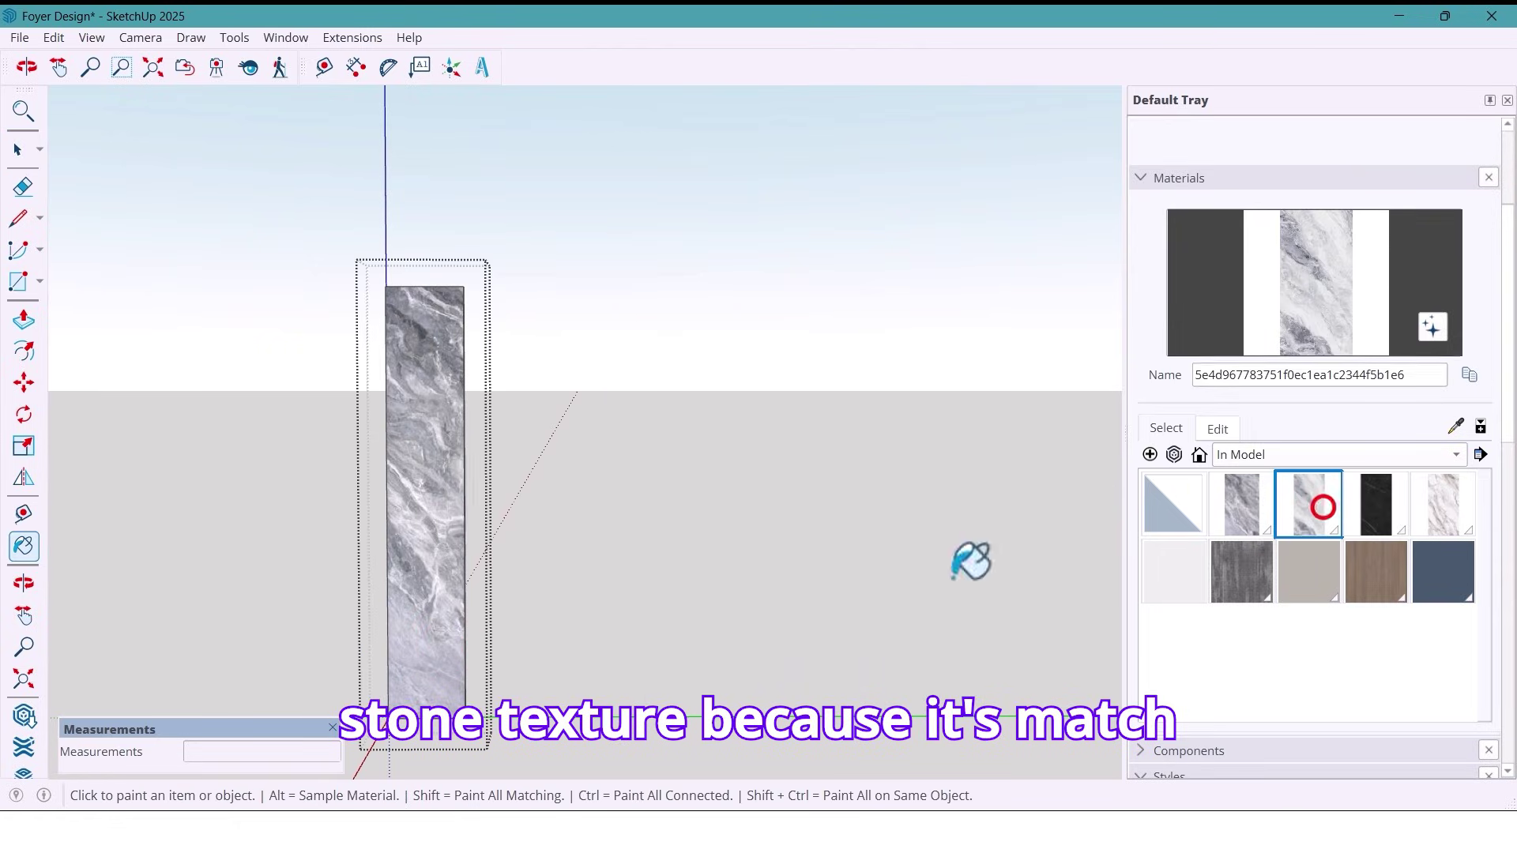
pyautogui.click(412, 564)
pyautogui.press('space')
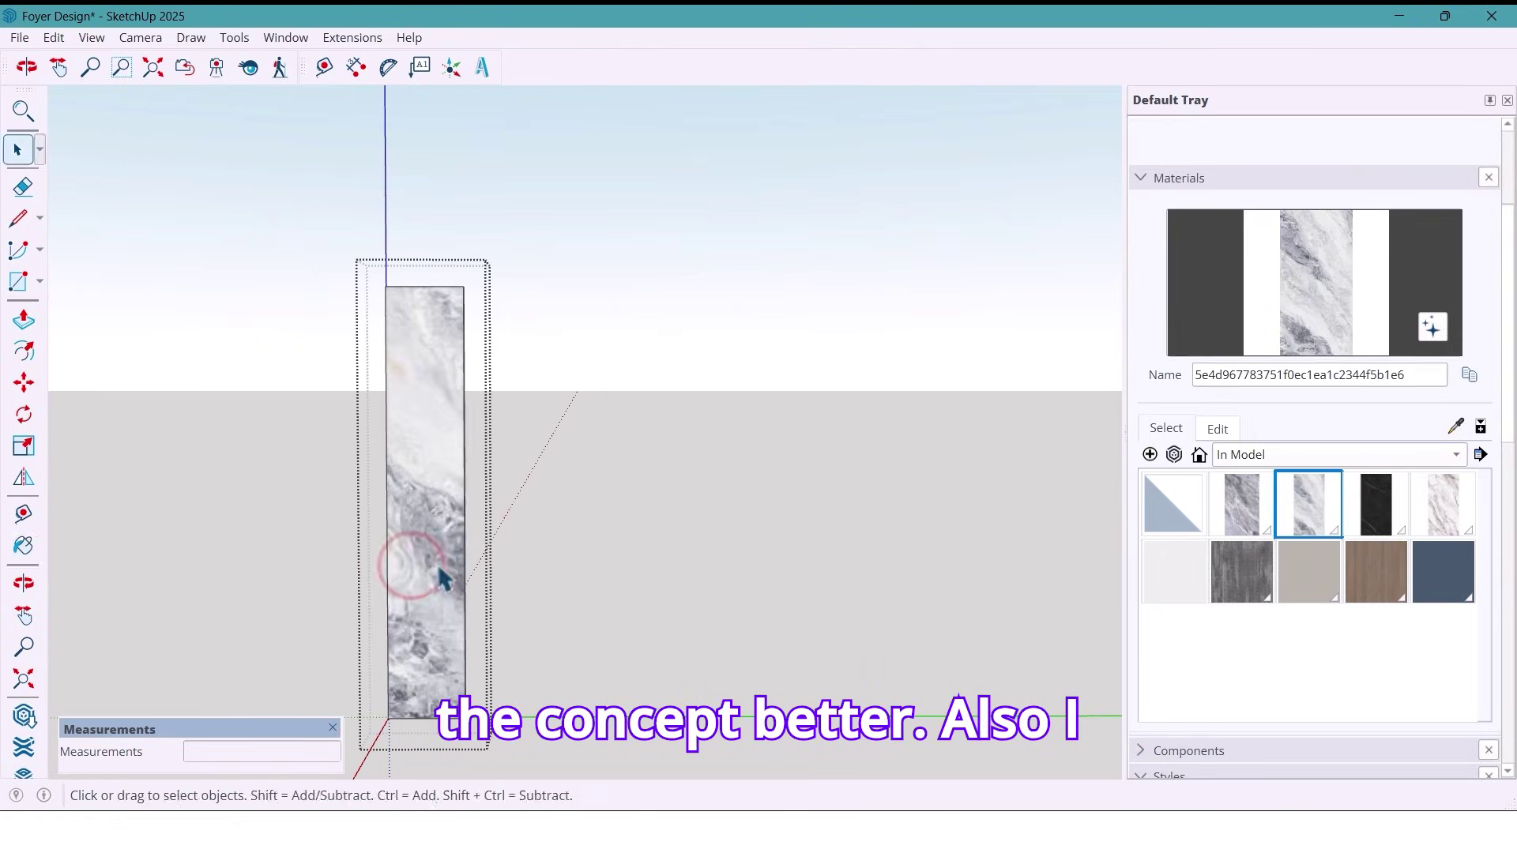
# - Scale the light grey marble texture down to the left-hand panel's height, shift it sideways and leave the panel
pyautogui.click(436, 565)
pyautogui.rightClick(438, 564)
pyautogui.moveTo(493, 350)
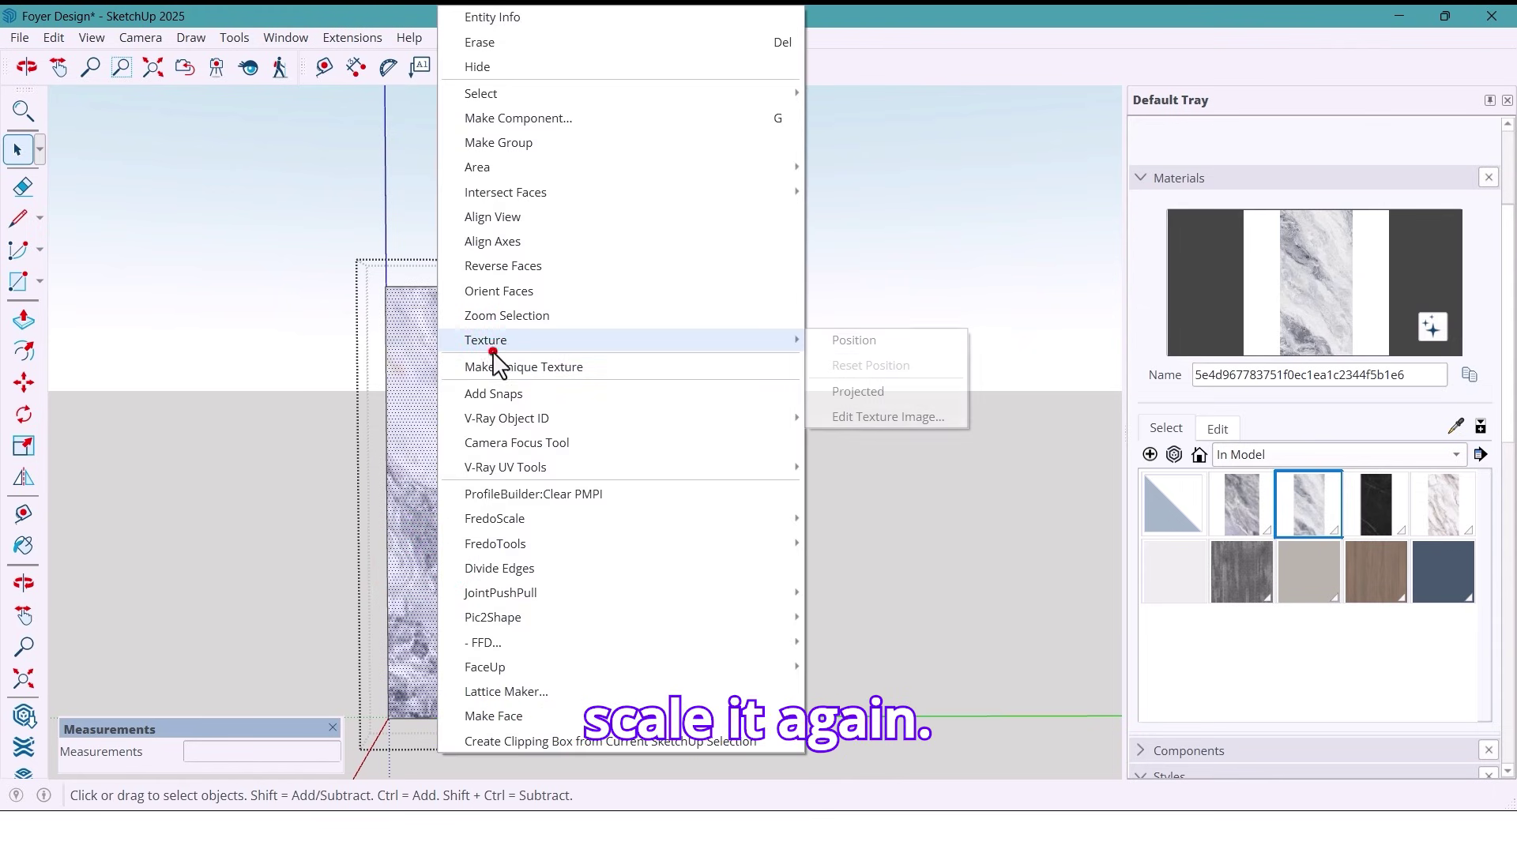
pyautogui.click(825, 341)
pyautogui.moveTo(818, 706); pyautogui.dragTo(617, 702)
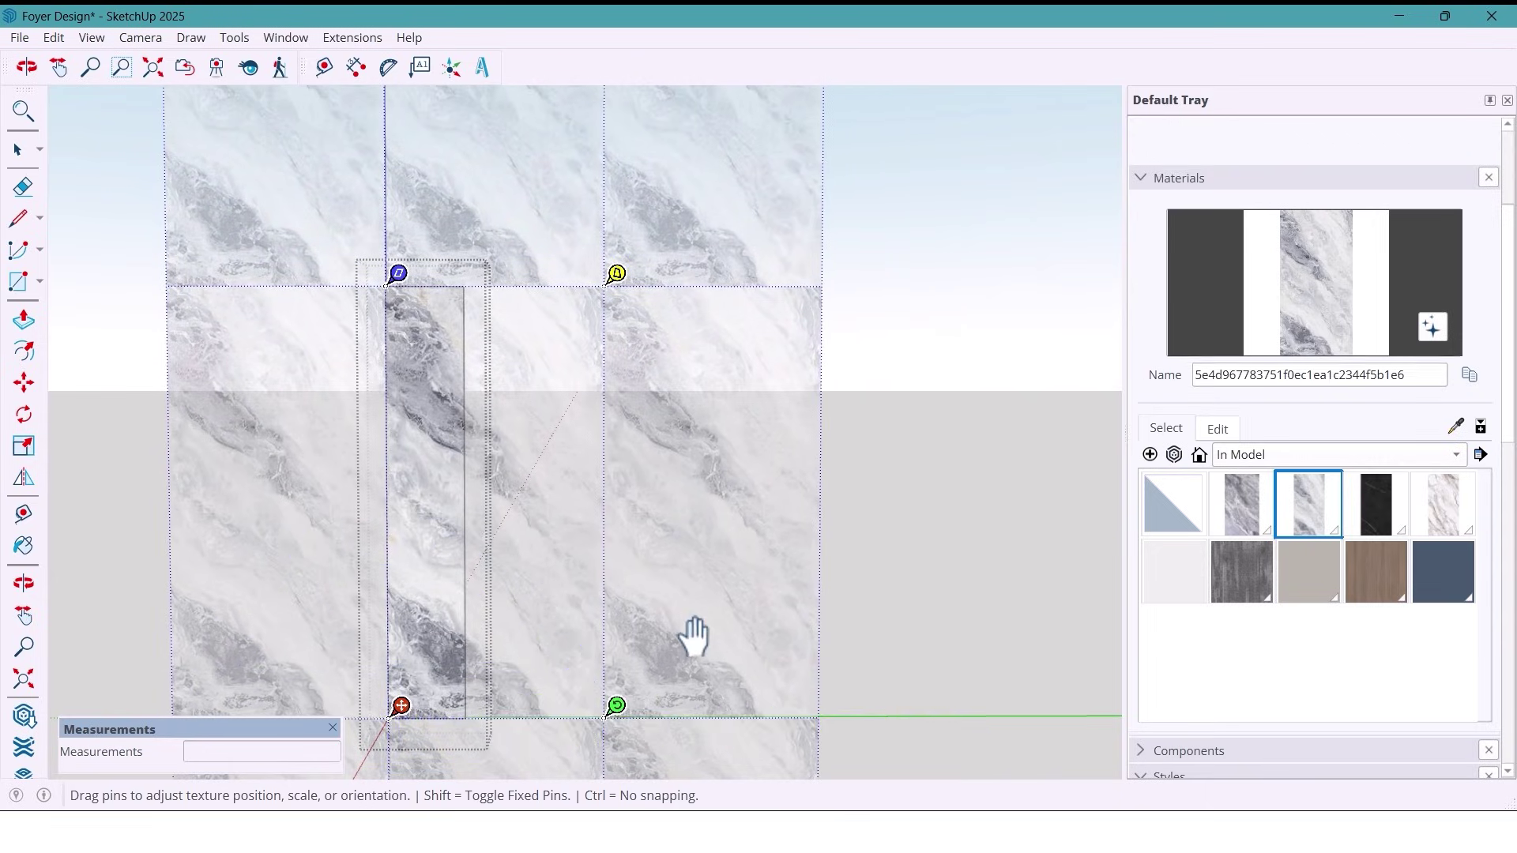
pyautogui.moveTo(689, 636); pyautogui.dragTo(613, 637)
pyautogui.press('Return')
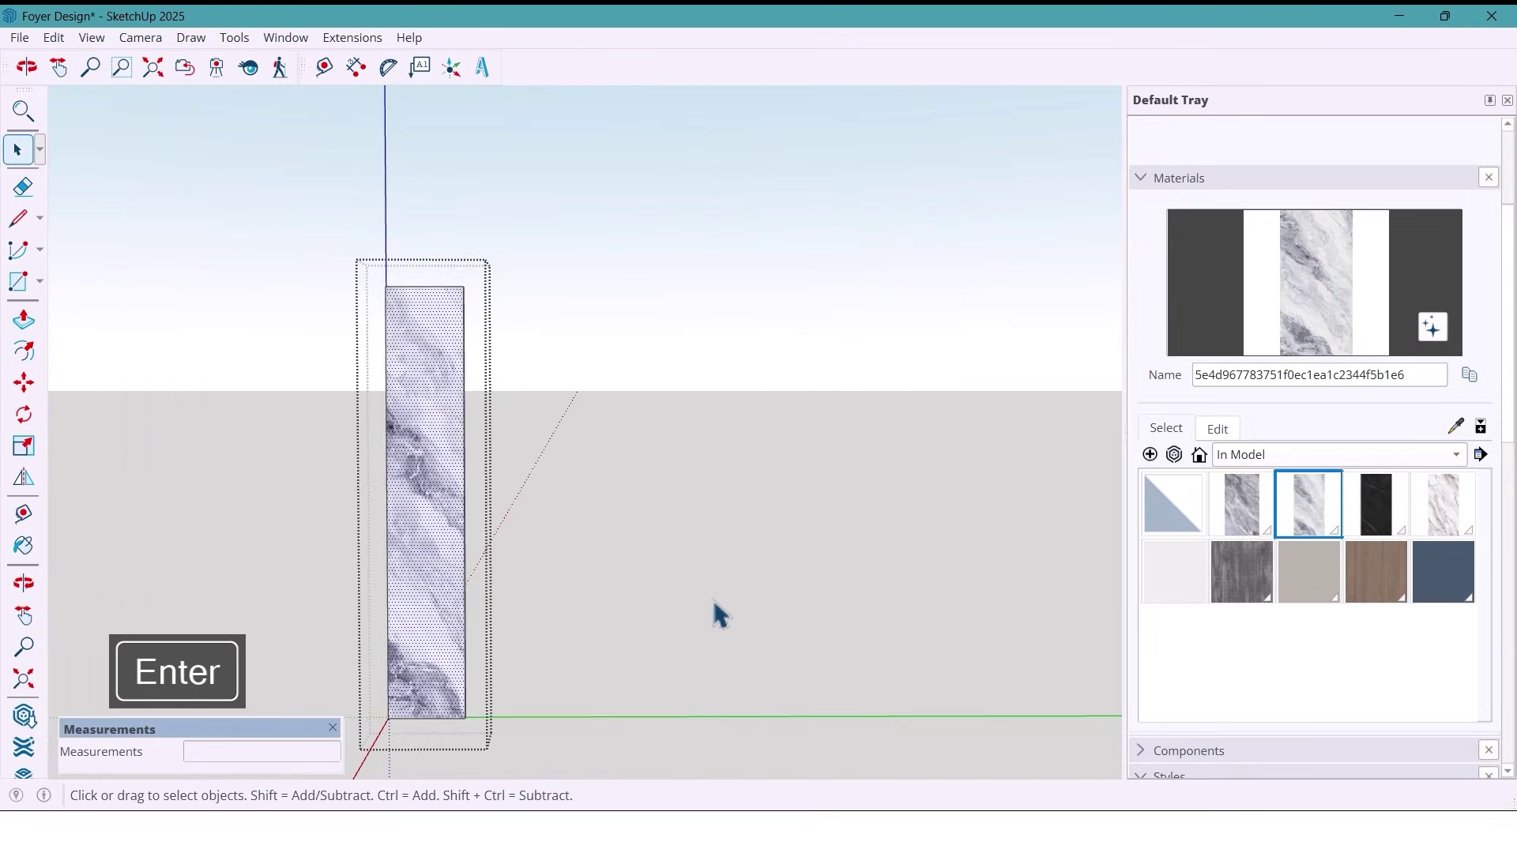
pyautogui.click(713, 600)
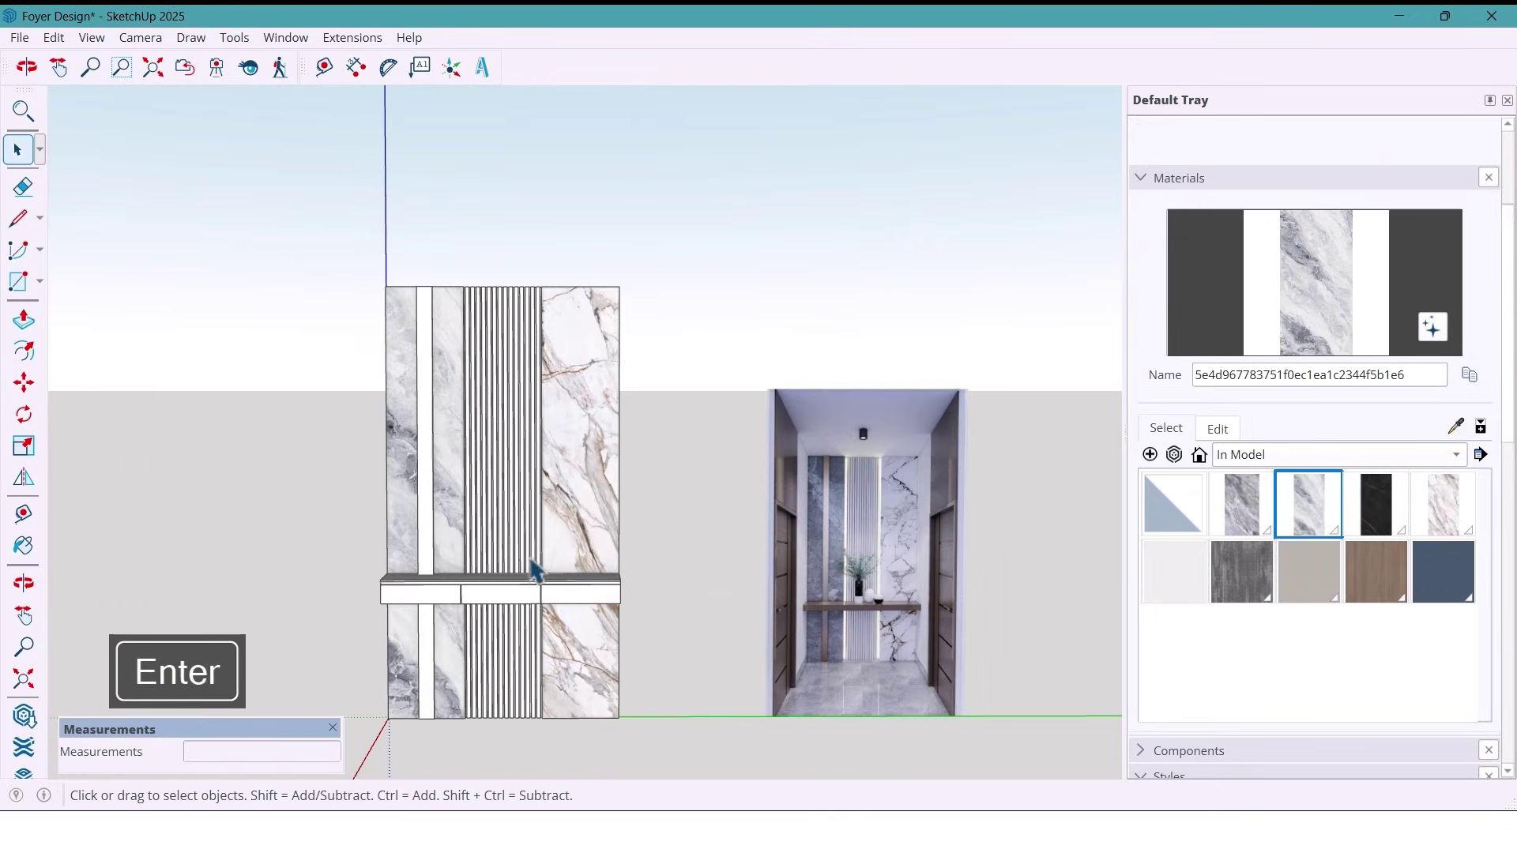
# - Select the vertical slats in the middle of the wall and paint them with the off-white Build_Platform1 material
pyautogui.scroll(5, 531, 563)
pyautogui.click(514, 543)
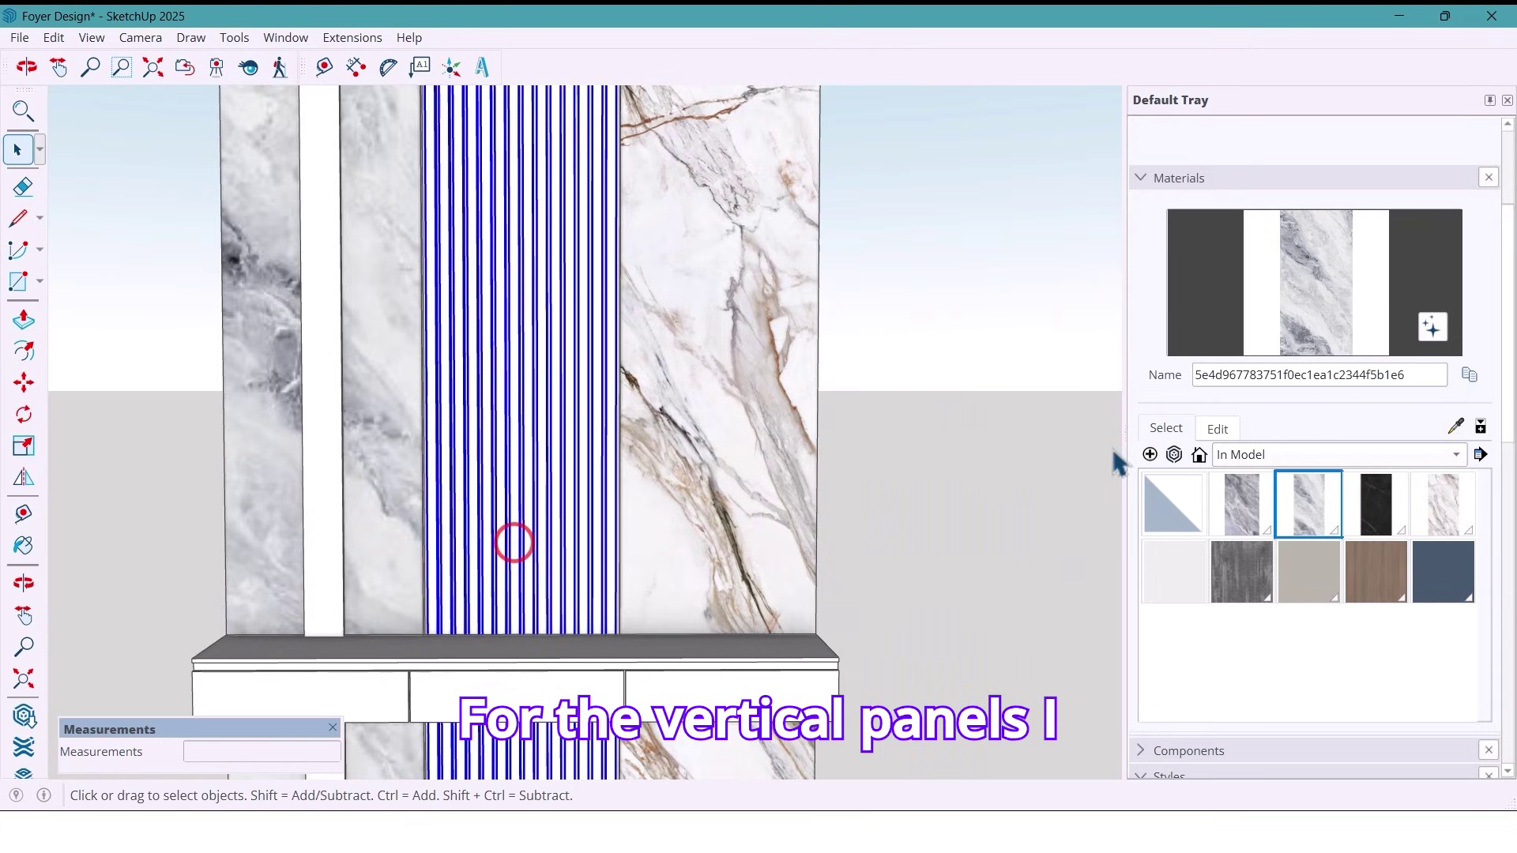
pyautogui.click(1193, 584)
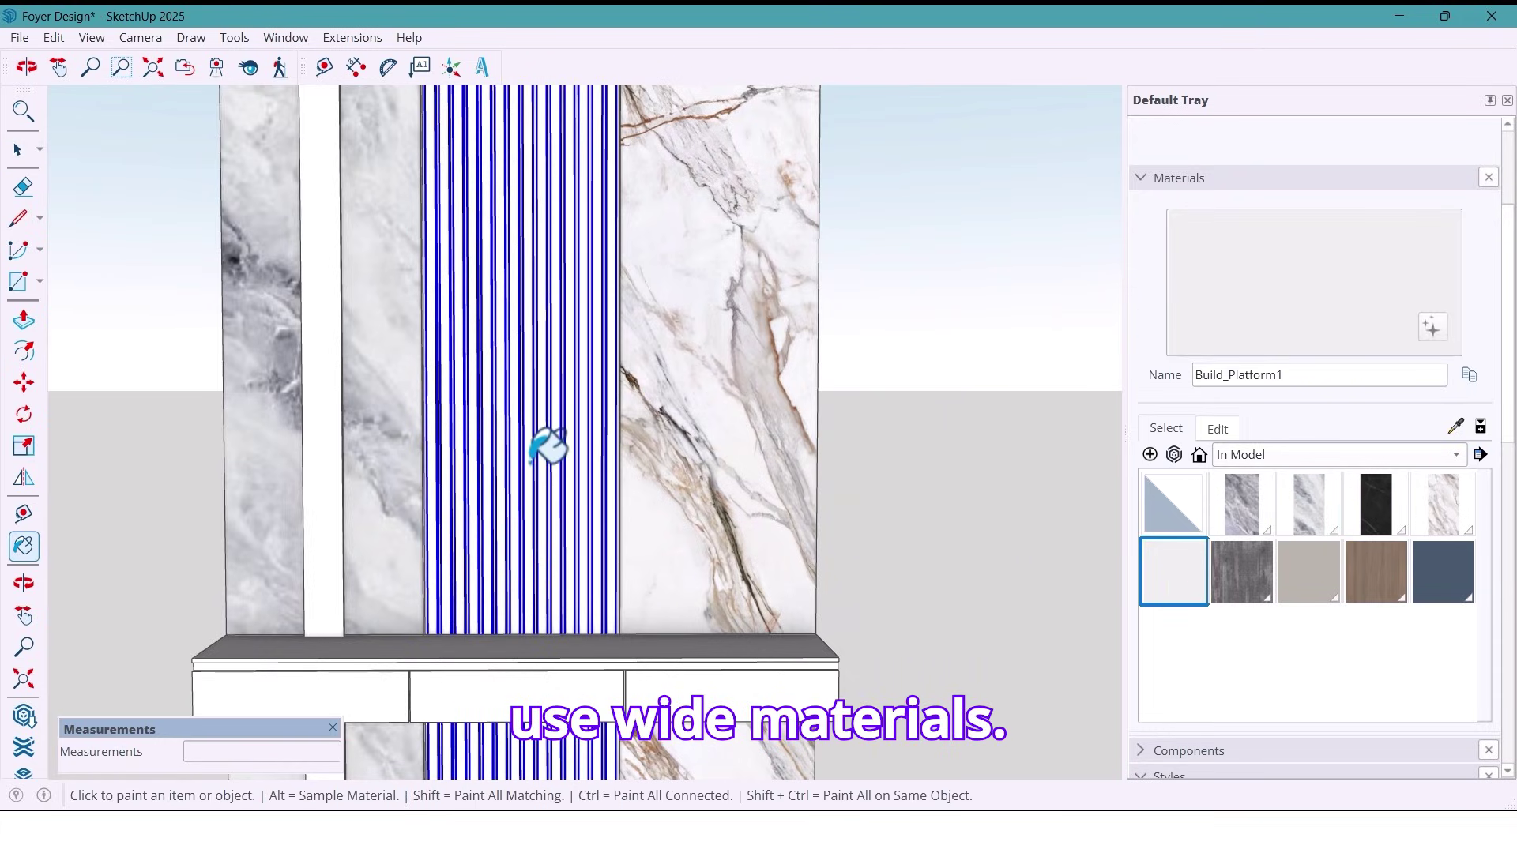
pyautogui.scroll(3, 545, 450)
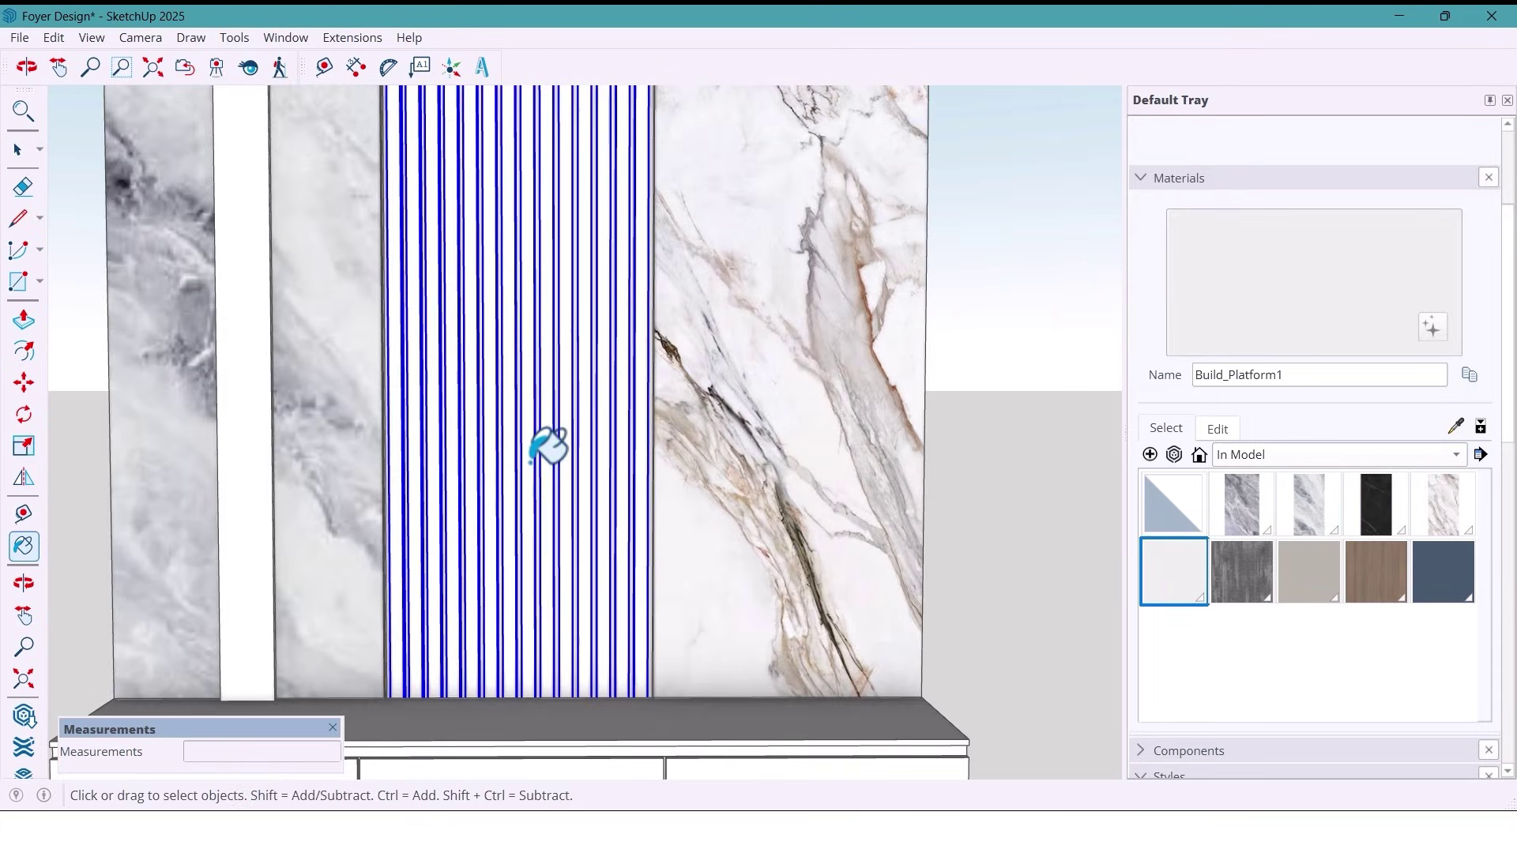
pyautogui.click(1454, 427)
pyautogui.press('space')
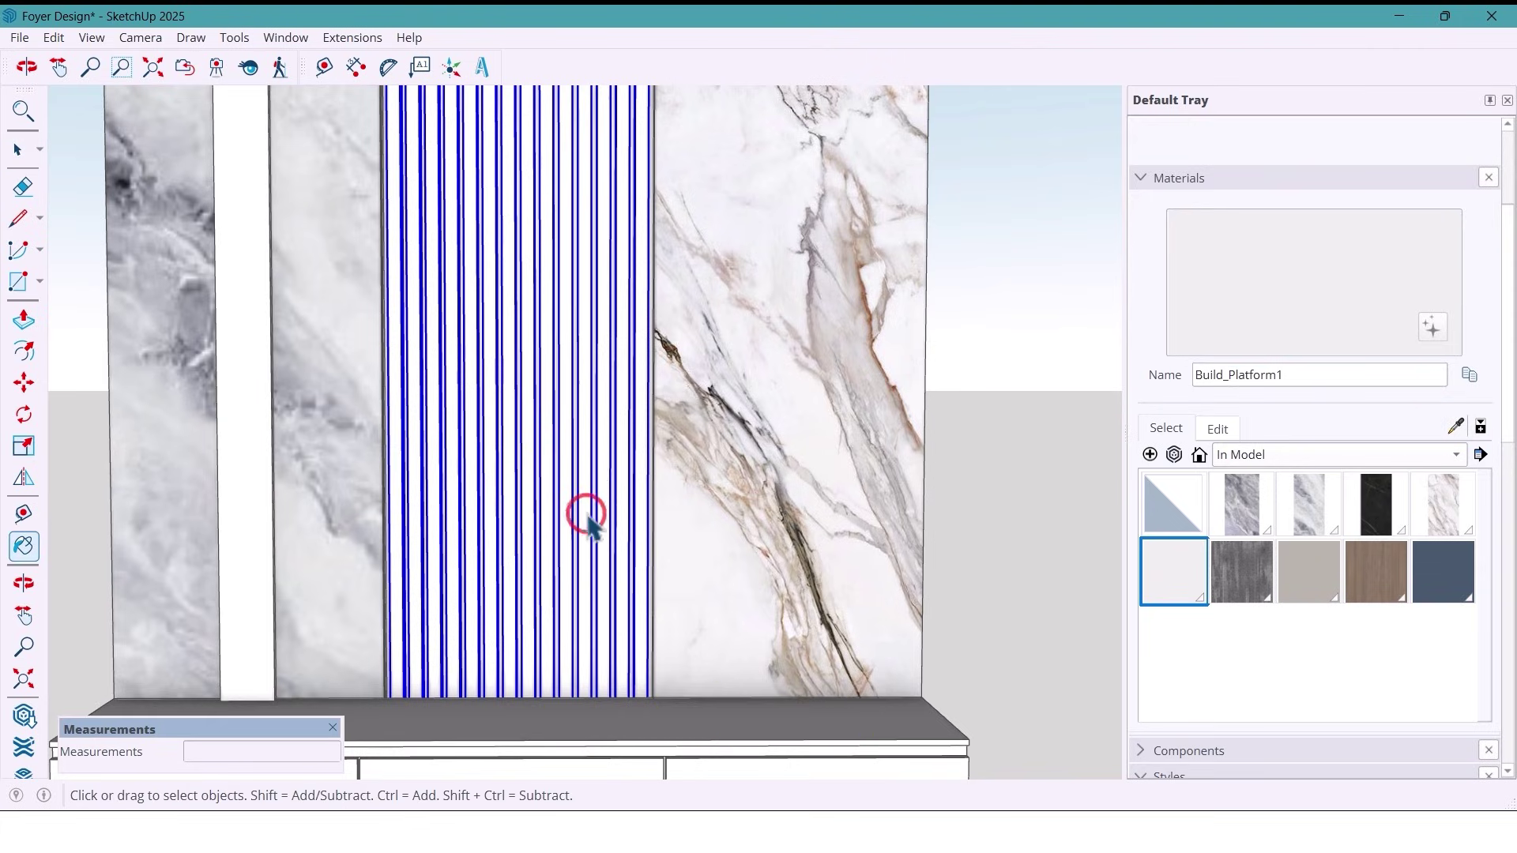
# - Paint the backing surface in the gaps between the vertical slats with the black M09_Shadow_Night material from the Solid Colors collection
pyautogui.scroll(-5, 588, 521)
pyautogui.scroll(-1, 591, 527)
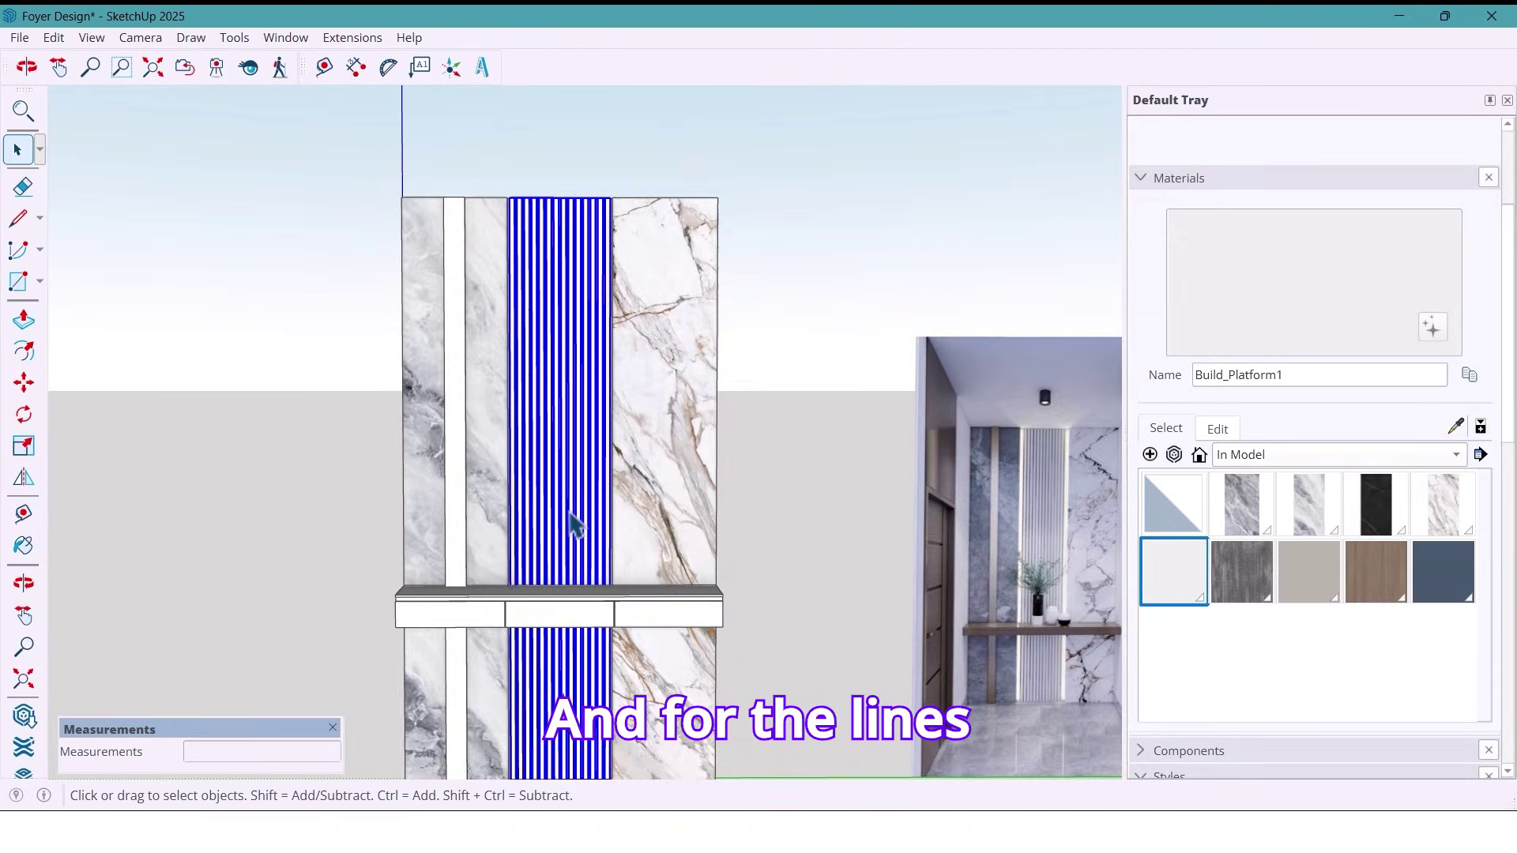
pyautogui.scroll(10, 581, 523)
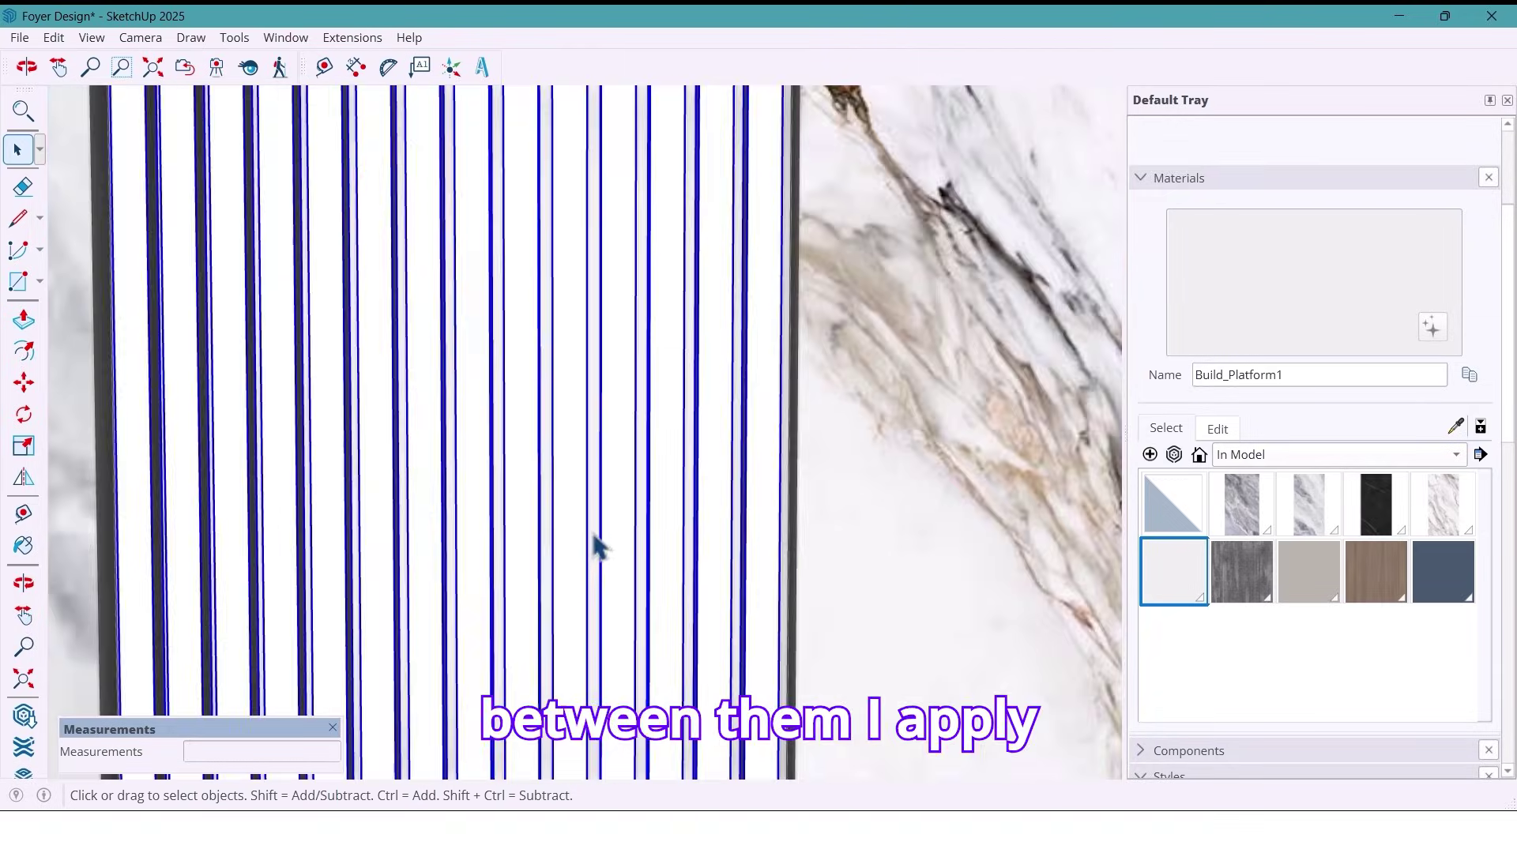
pyautogui.click(593, 535)
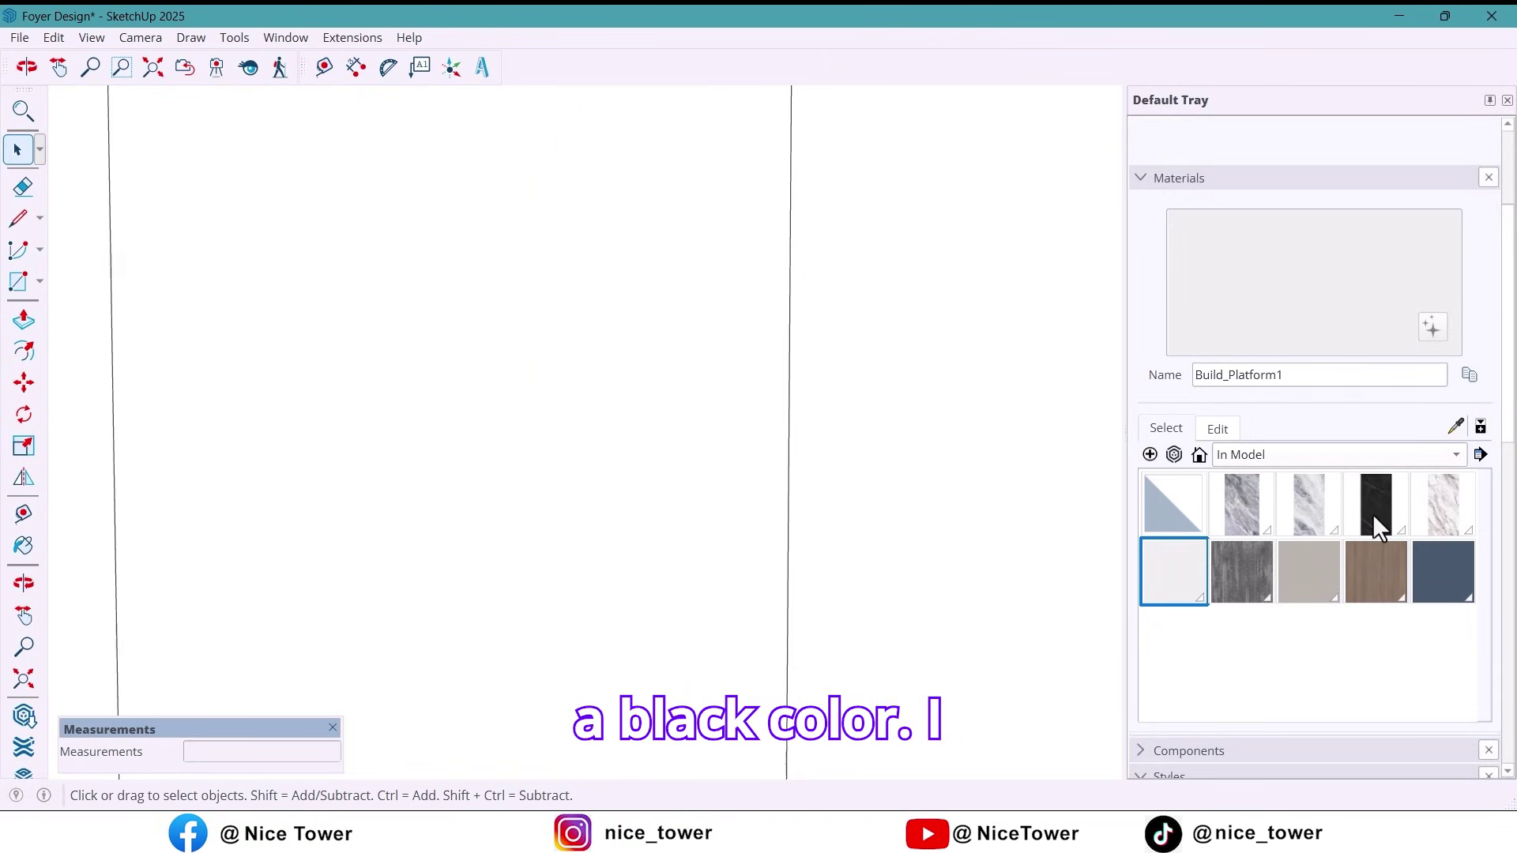
pyautogui.click(1245, 455)
pyautogui.click(1276, 654)
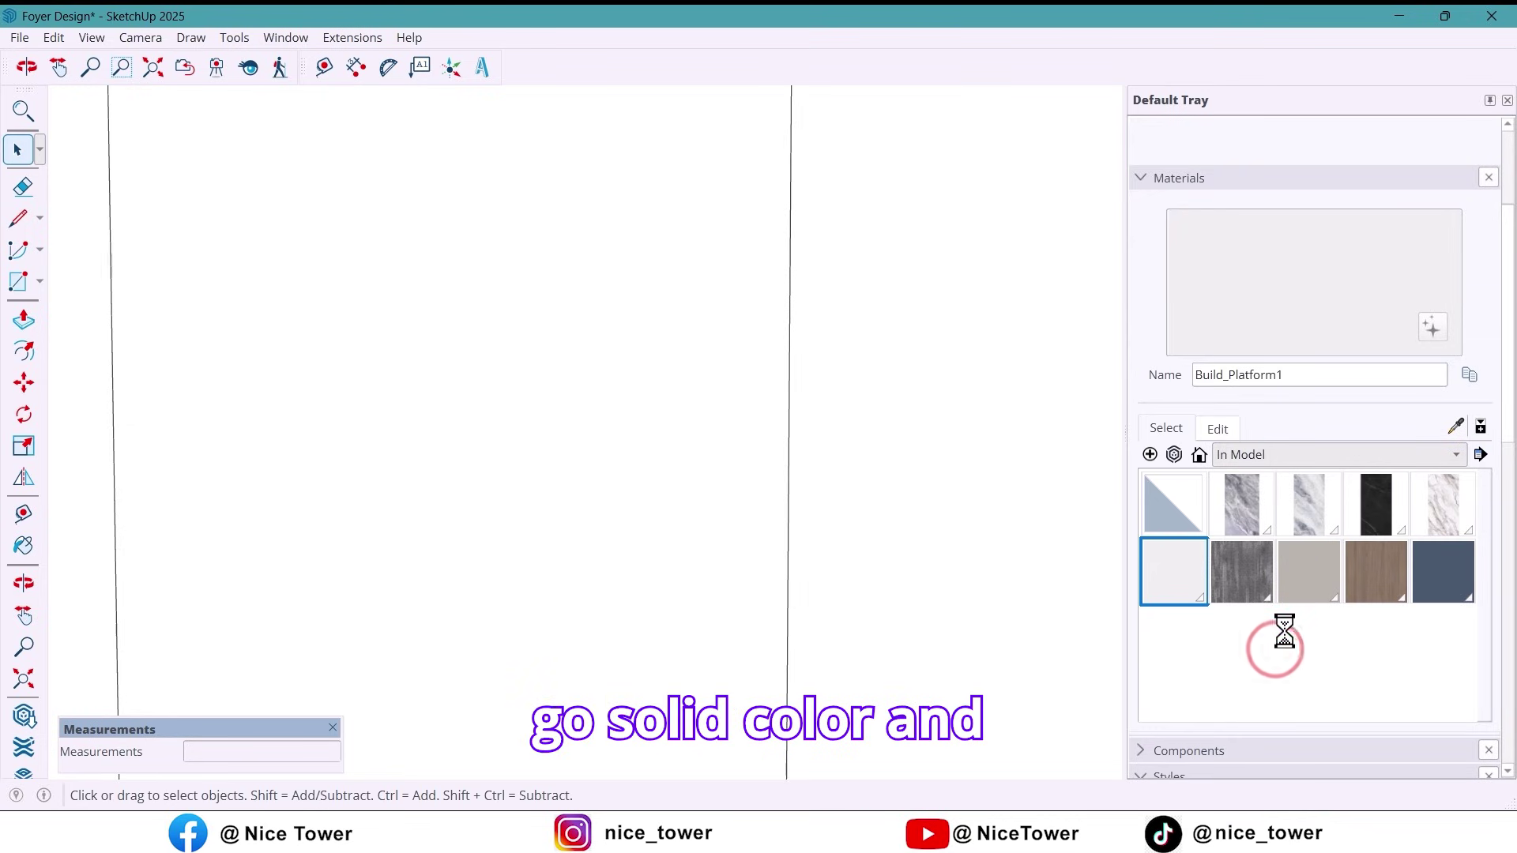
pyautogui.scroll(-15, 1304, 630)
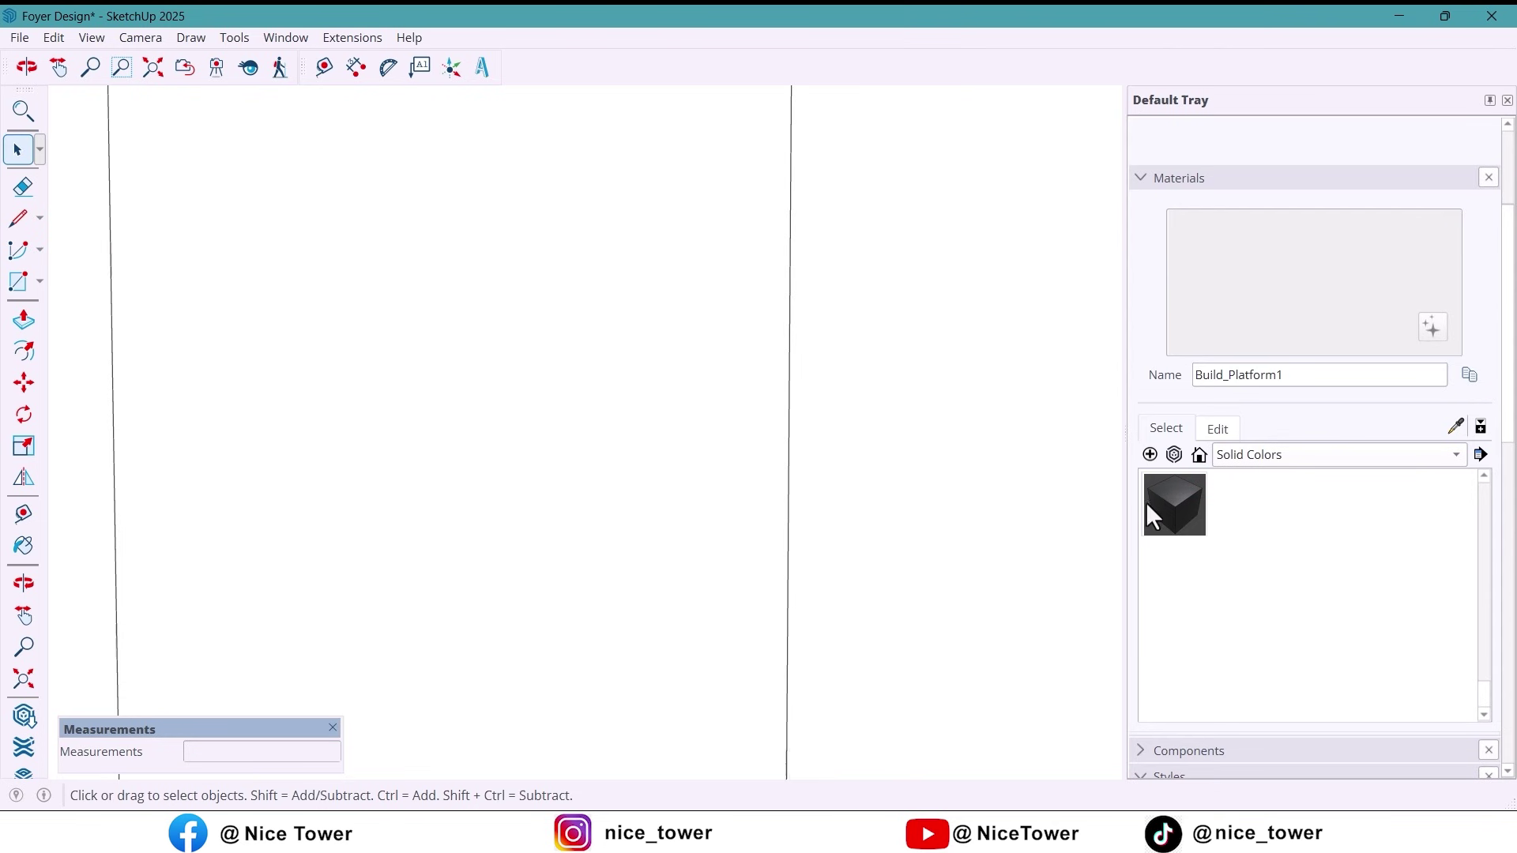
pyautogui.click(1162, 503)
pyautogui.click(653, 537)
pyautogui.click(1189, 518)
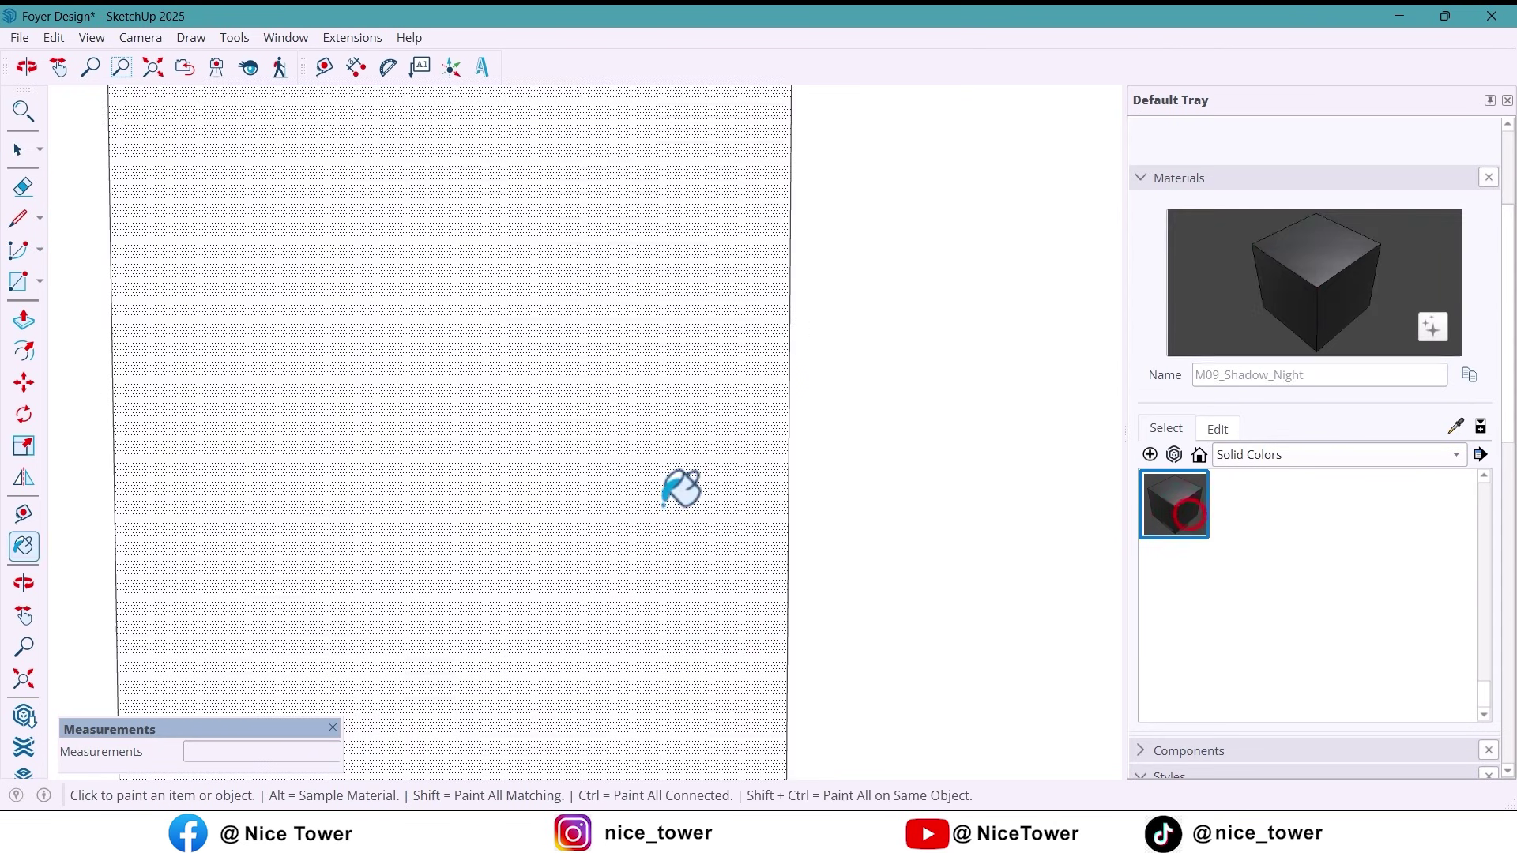
pyautogui.click(664, 501)
pyautogui.press('Escape')
pyautogui.scroll(-6, 679, 529)
pyautogui.scroll(-8, 686, 529)
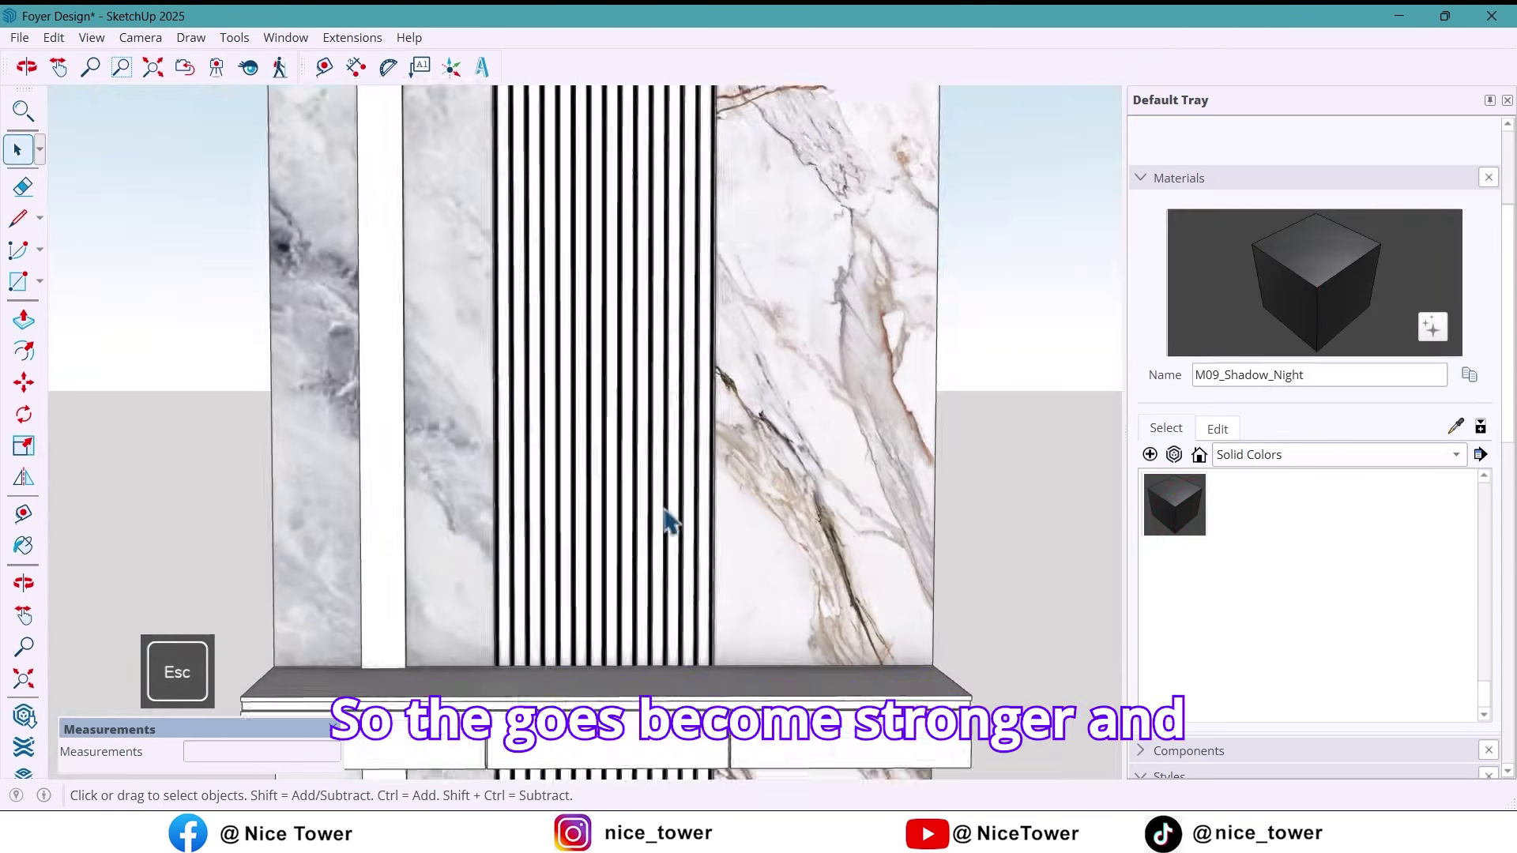
pyautogui.moveTo(670, 579); pyautogui.dragTo(659, 573, button='middle')
# - Paint the floating shelf, its drawers and the narrow vertical strip with the pige wood from the model's materials, covering all matching unpainted faces
pyautogui.click(1199, 455)
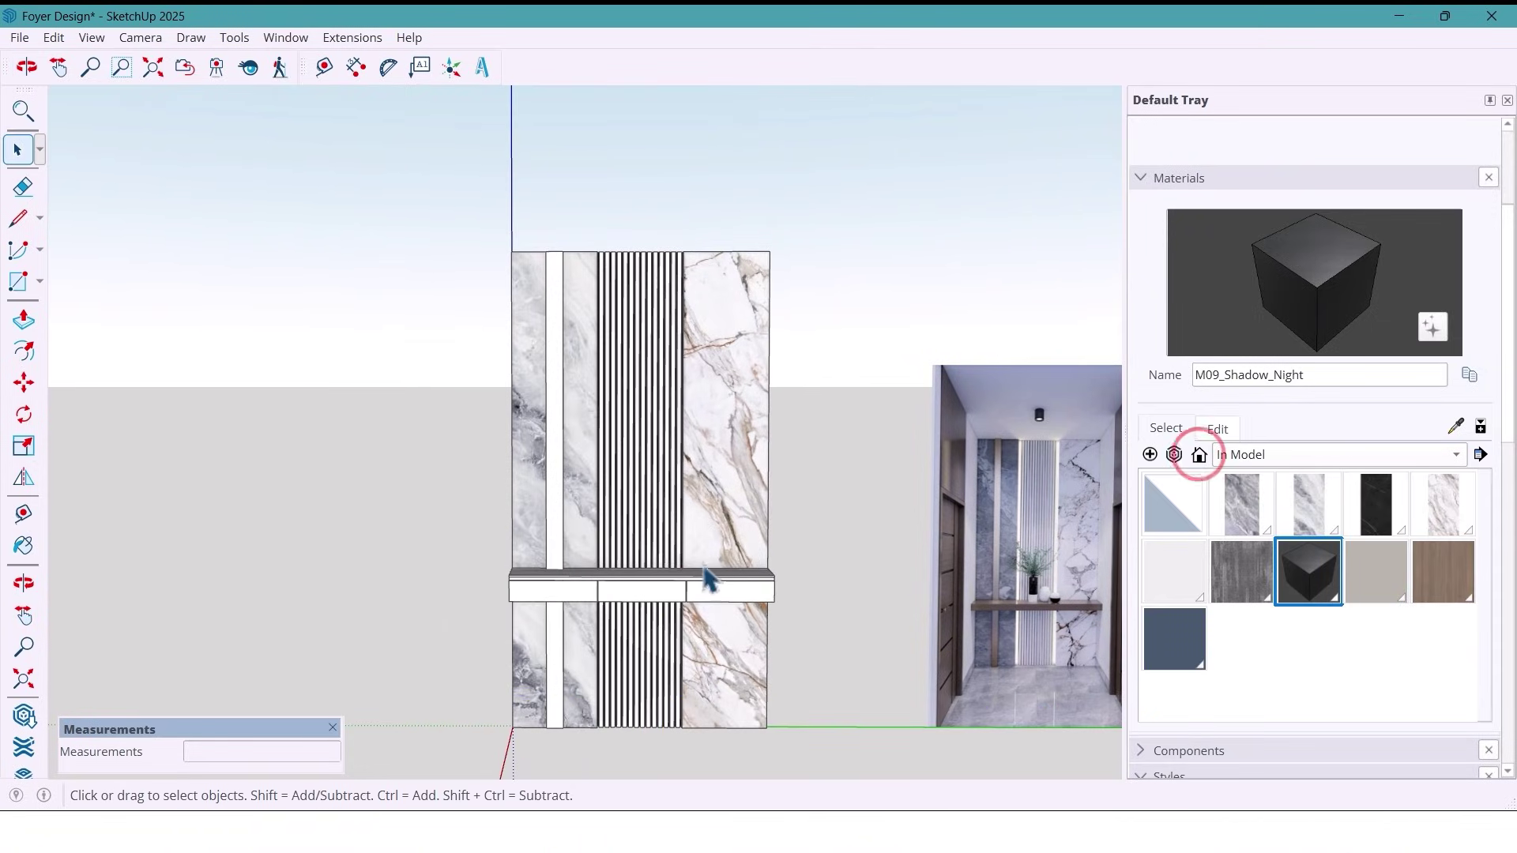
pyautogui.click(1430, 588)
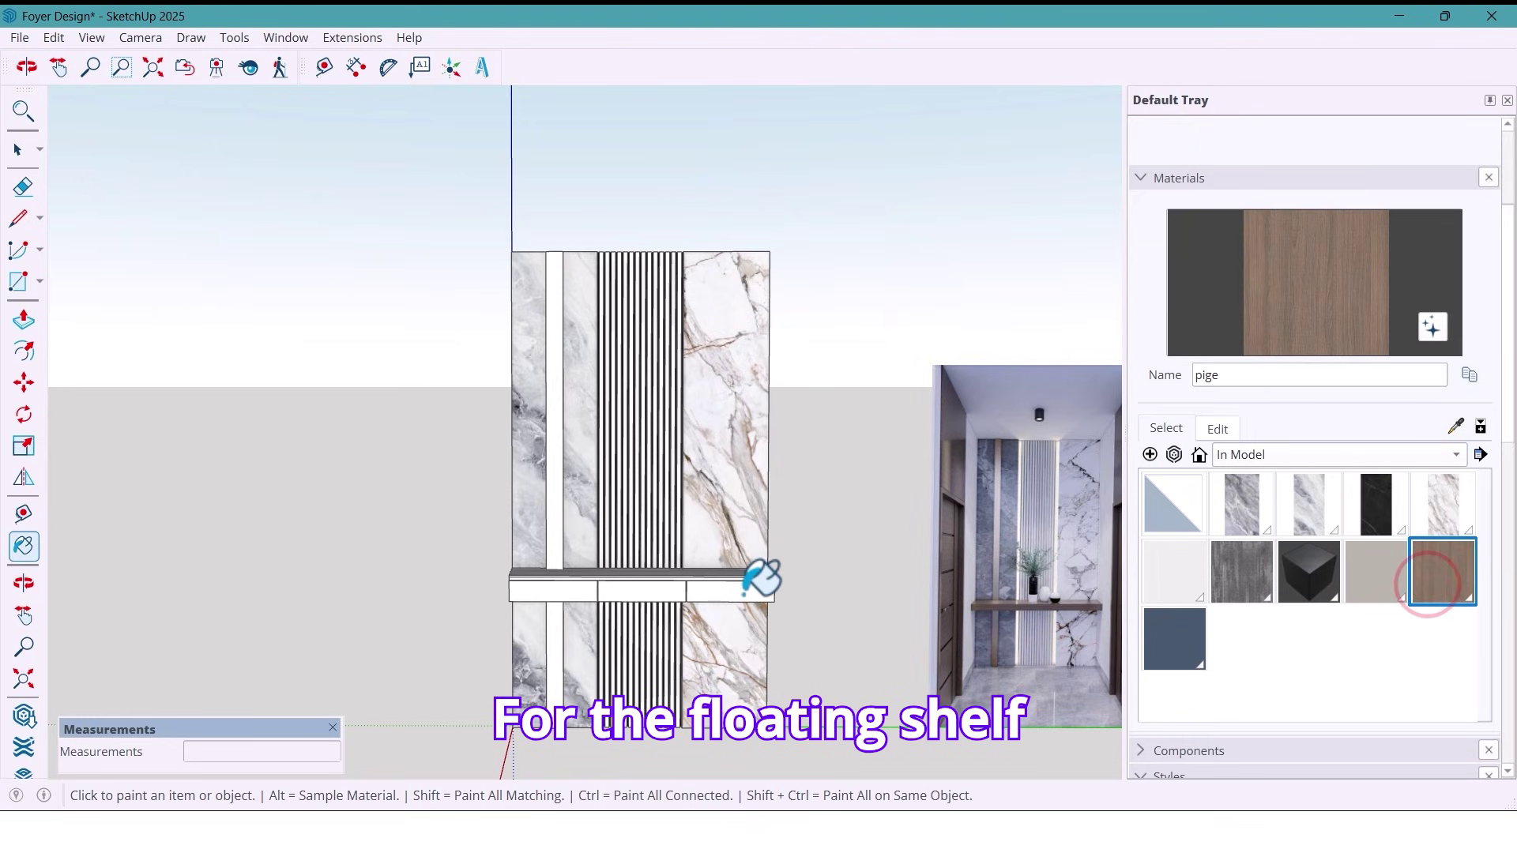
pyautogui.keyDown('shift'); pyautogui.click(739, 587); pyautogui.keyUp('shift')
pyautogui.scroll(2, 743, 587)
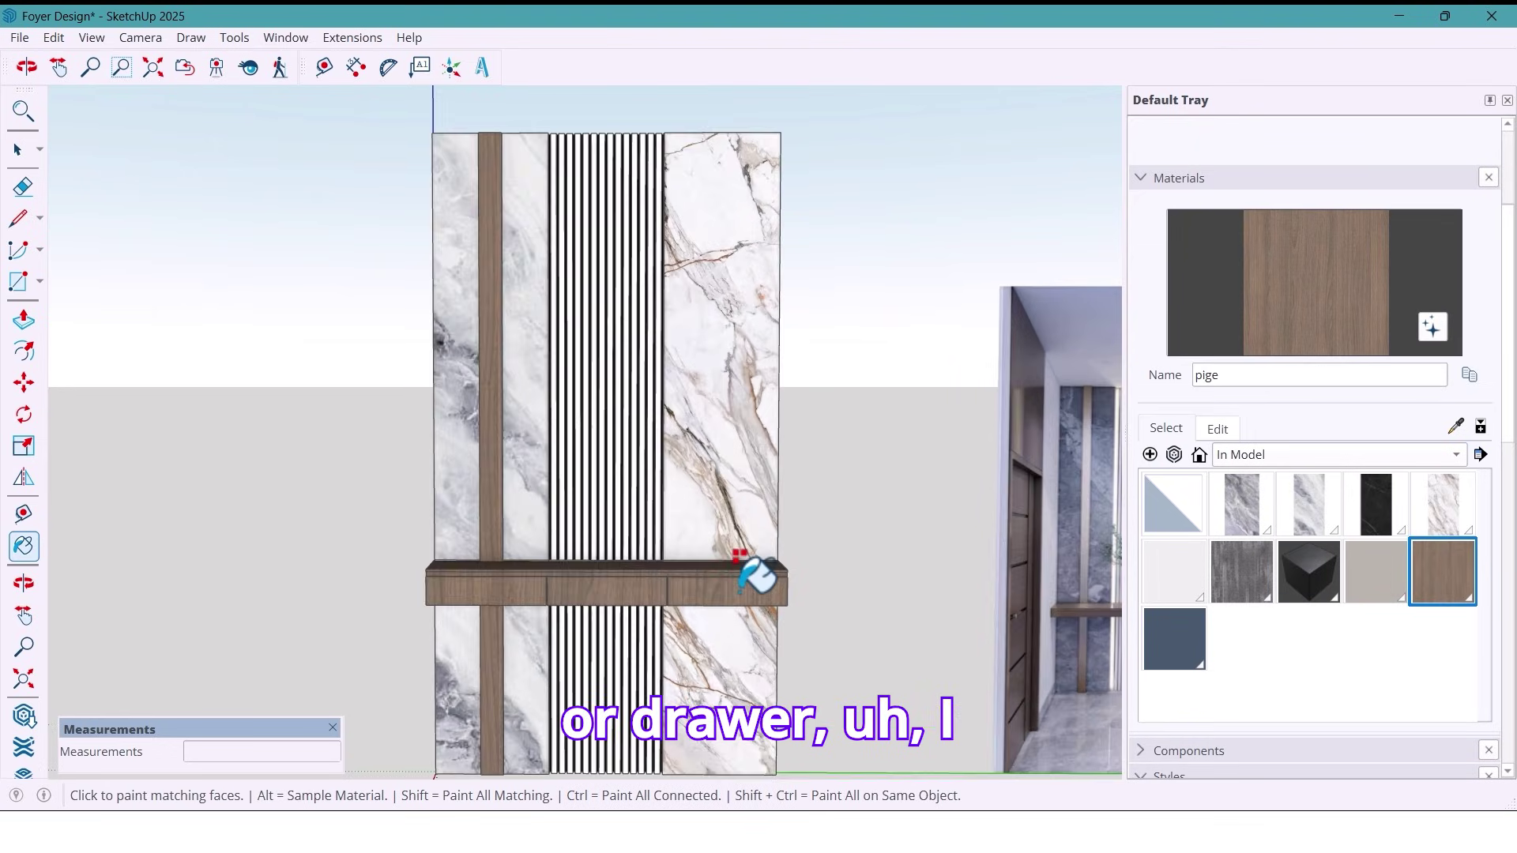
pyautogui.press('space')
# - Rotate the wood texture on the right-hand drawer front by 90 degrees so its grain runs horizontally
pyautogui.scroll(3, 719, 607)
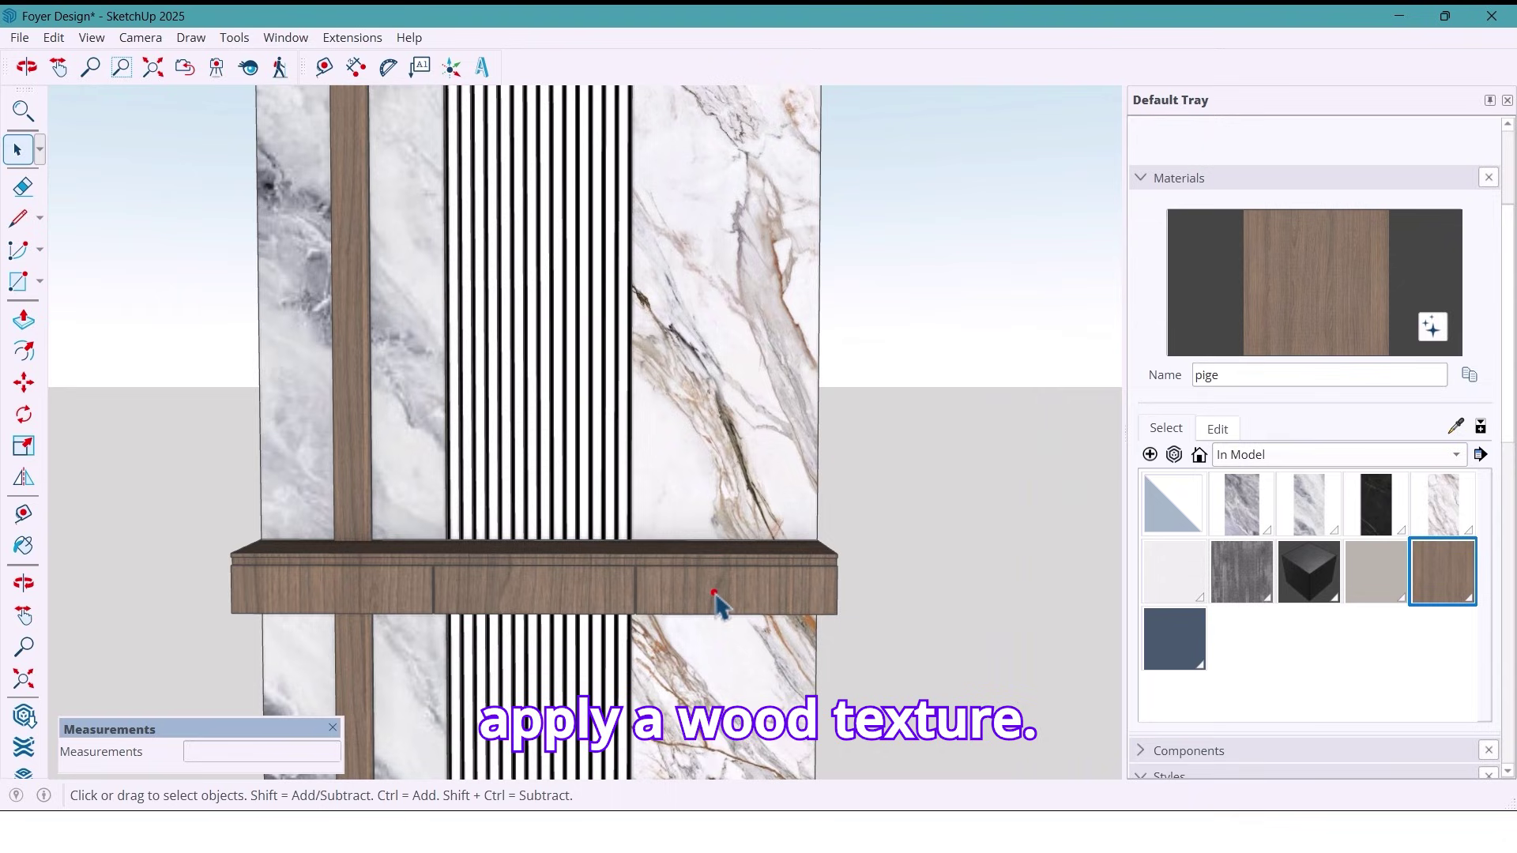
pyautogui.rightClick(715, 608)
pyautogui.click(786, 339)
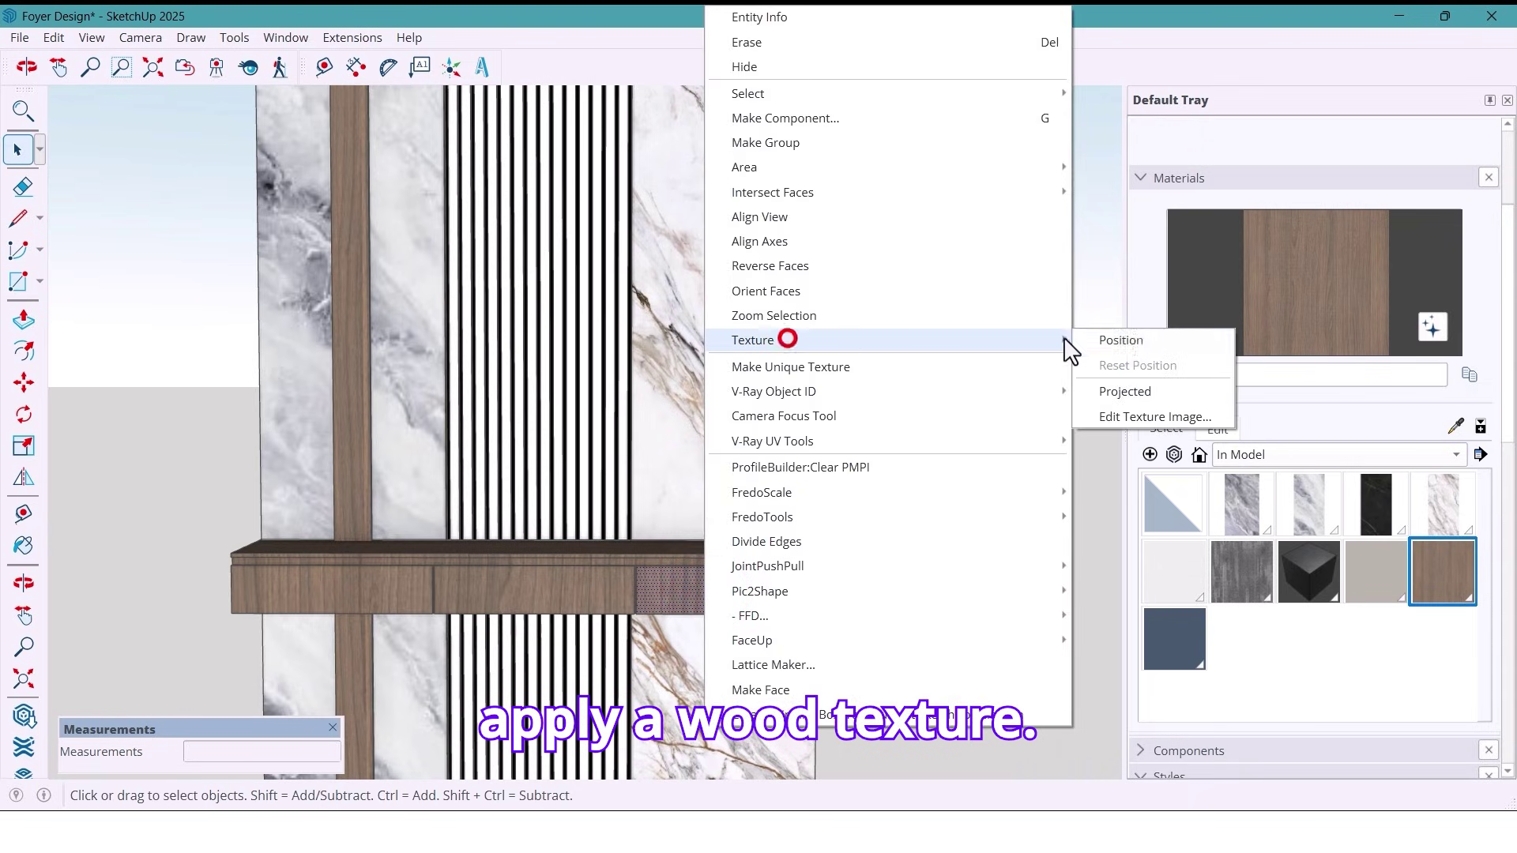
pyautogui.click(1140, 331)
pyautogui.rightClick(717, 589)
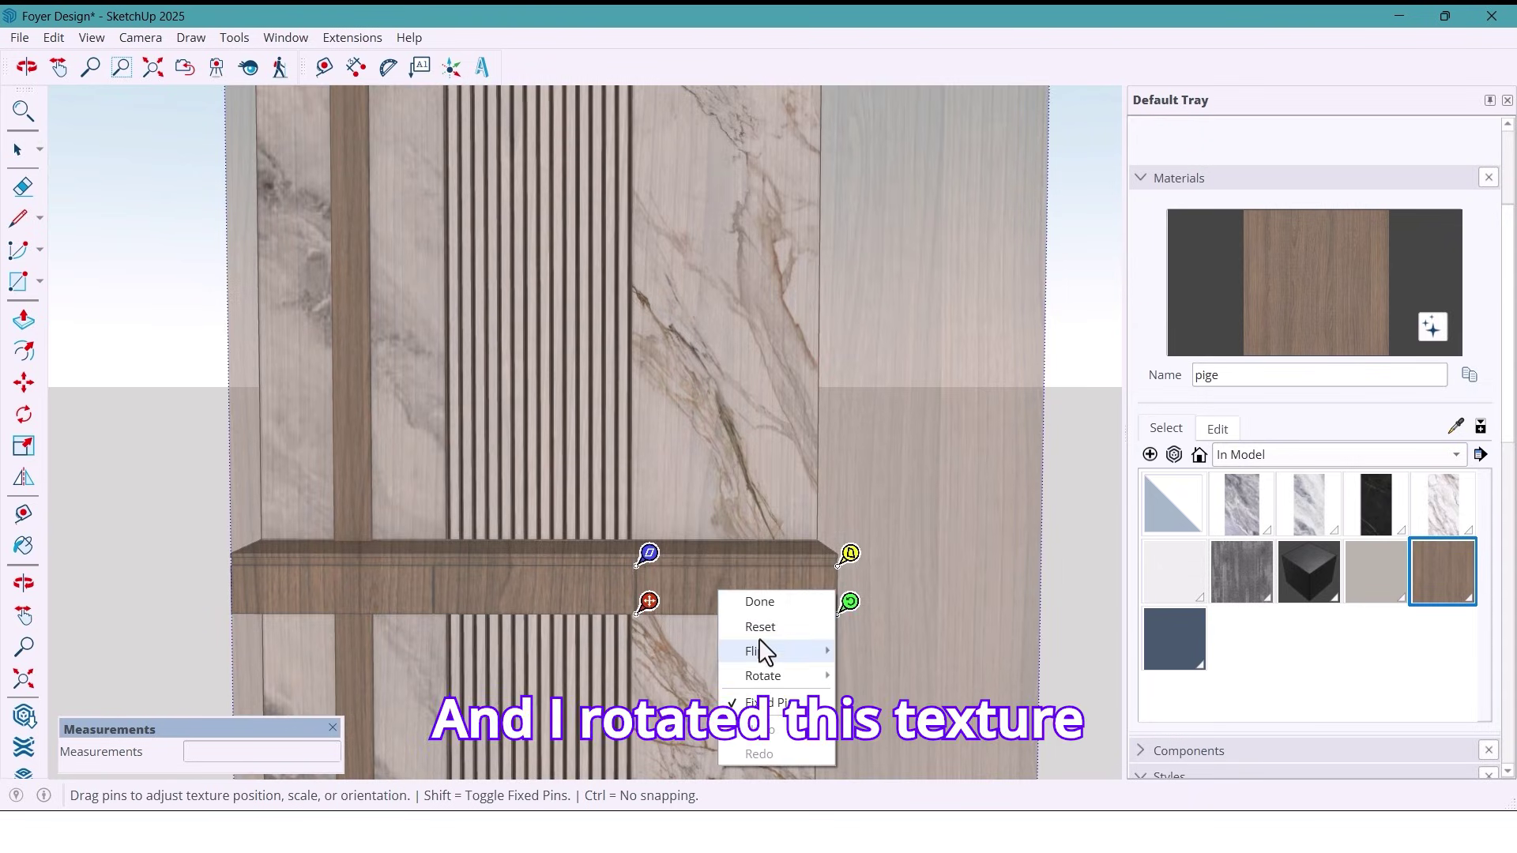
pyautogui.moveTo(776, 654)
pyautogui.moveTo(806, 677)
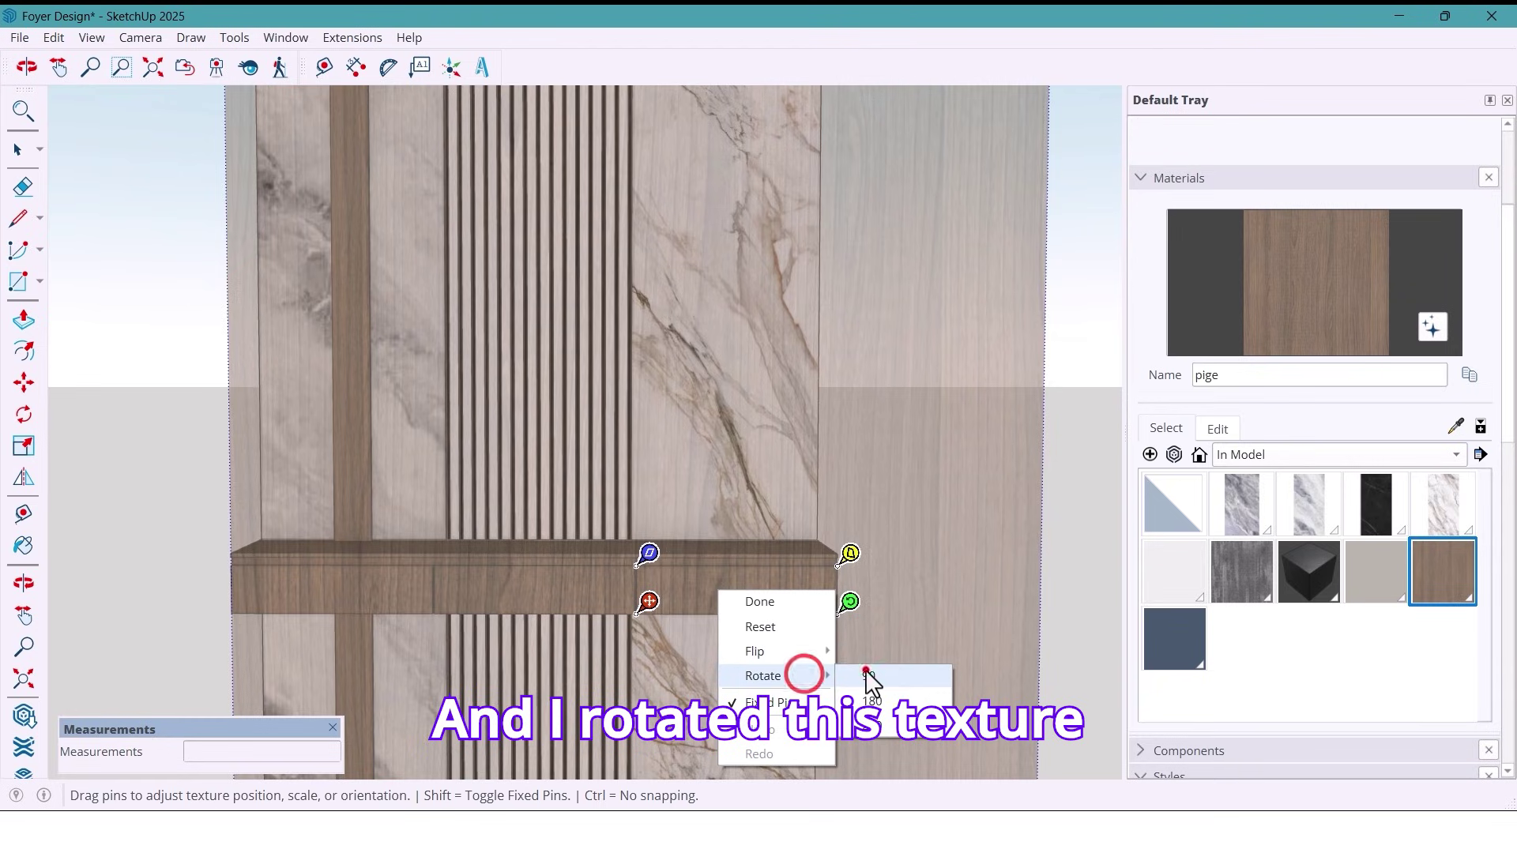
pyautogui.click(865, 670)
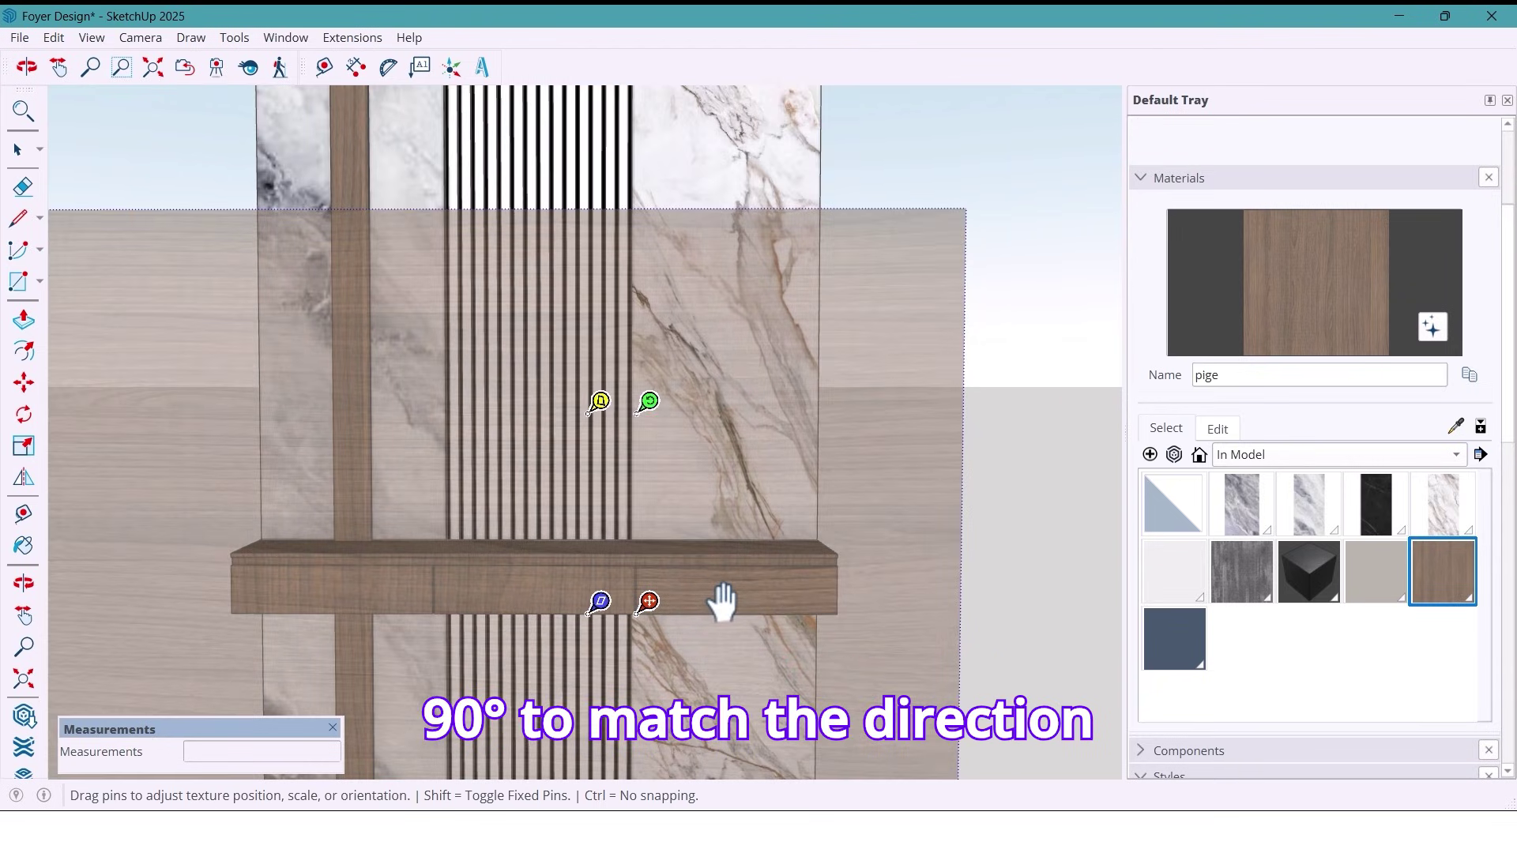
pyautogui.press('Return')
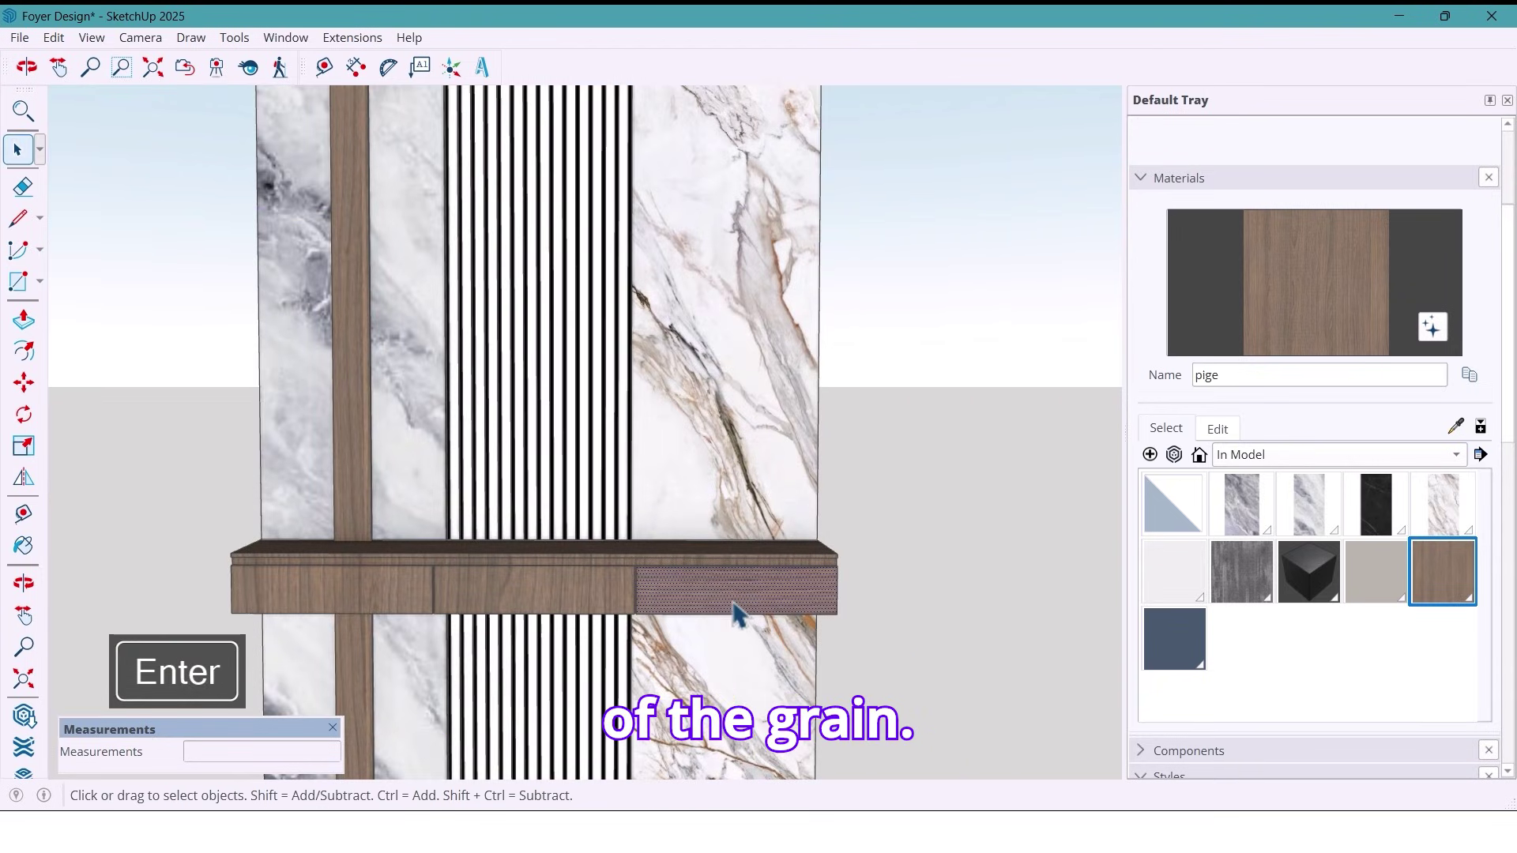
# - Sample the rotated wood from the right-hand drawer front and apply it to all connected faces of the shelf
pyautogui.press('m')
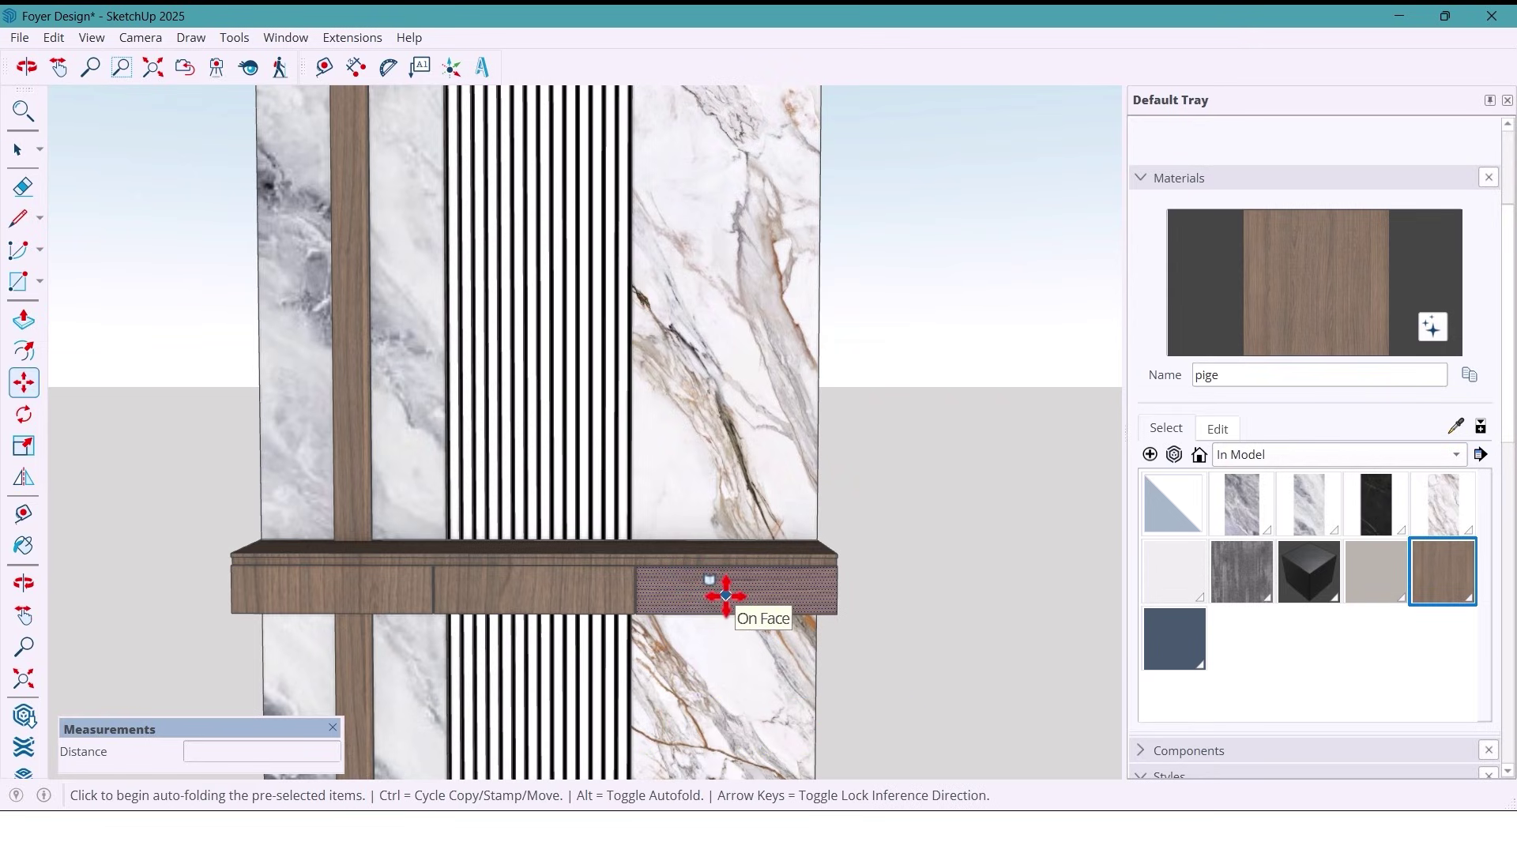
pyautogui.press('b')
pyautogui.press('alt')
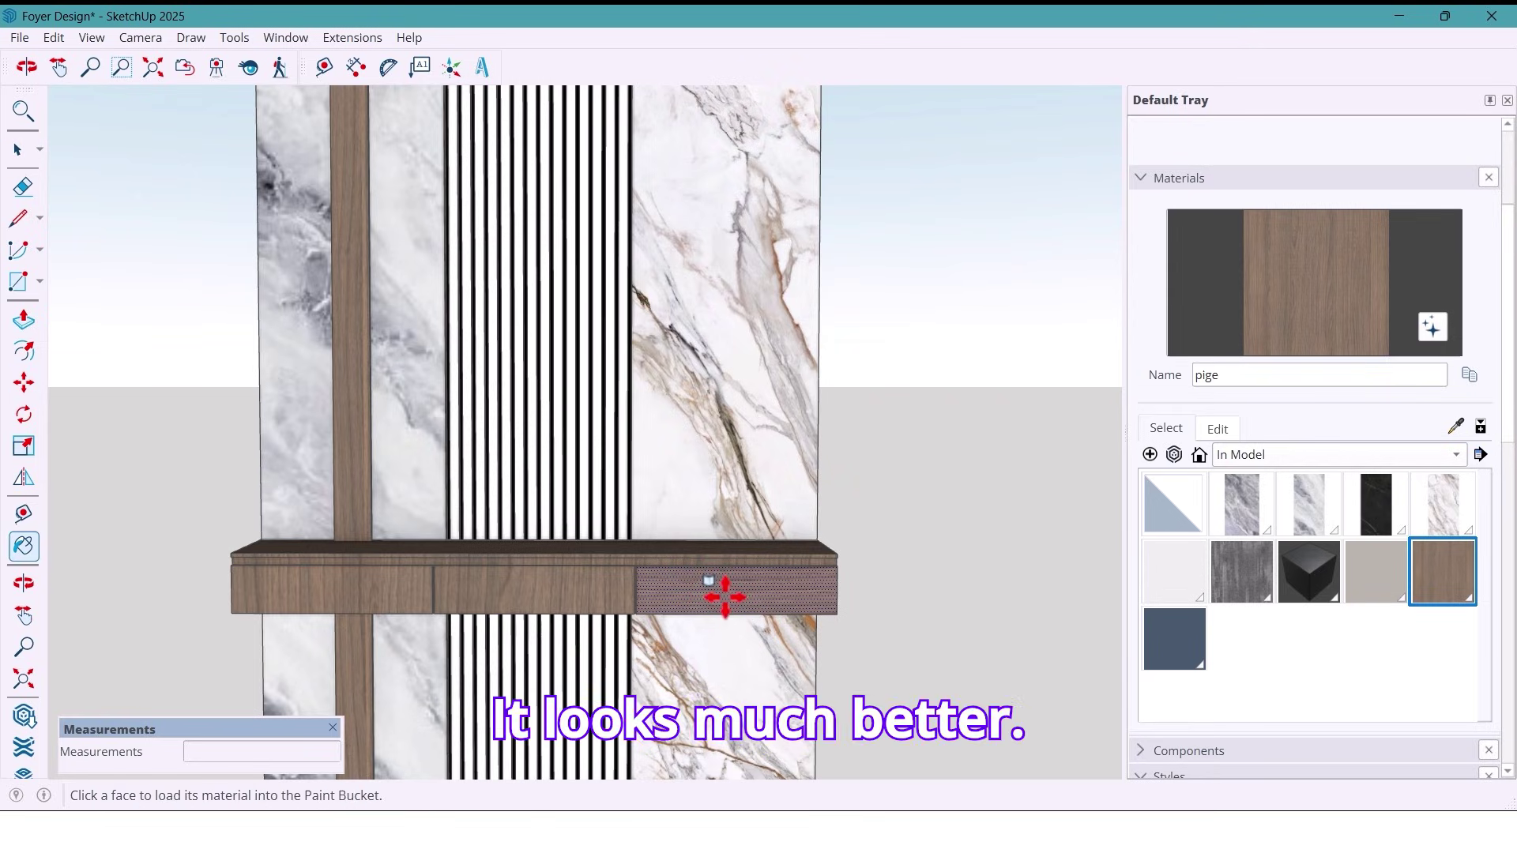
pyautogui.keyDown('ctrl'); pyautogui.click(582, 590); pyautogui.keyUp('ctrl')
pyautogui.press('space')
pyautogui.scroll(-2, 715, 607)
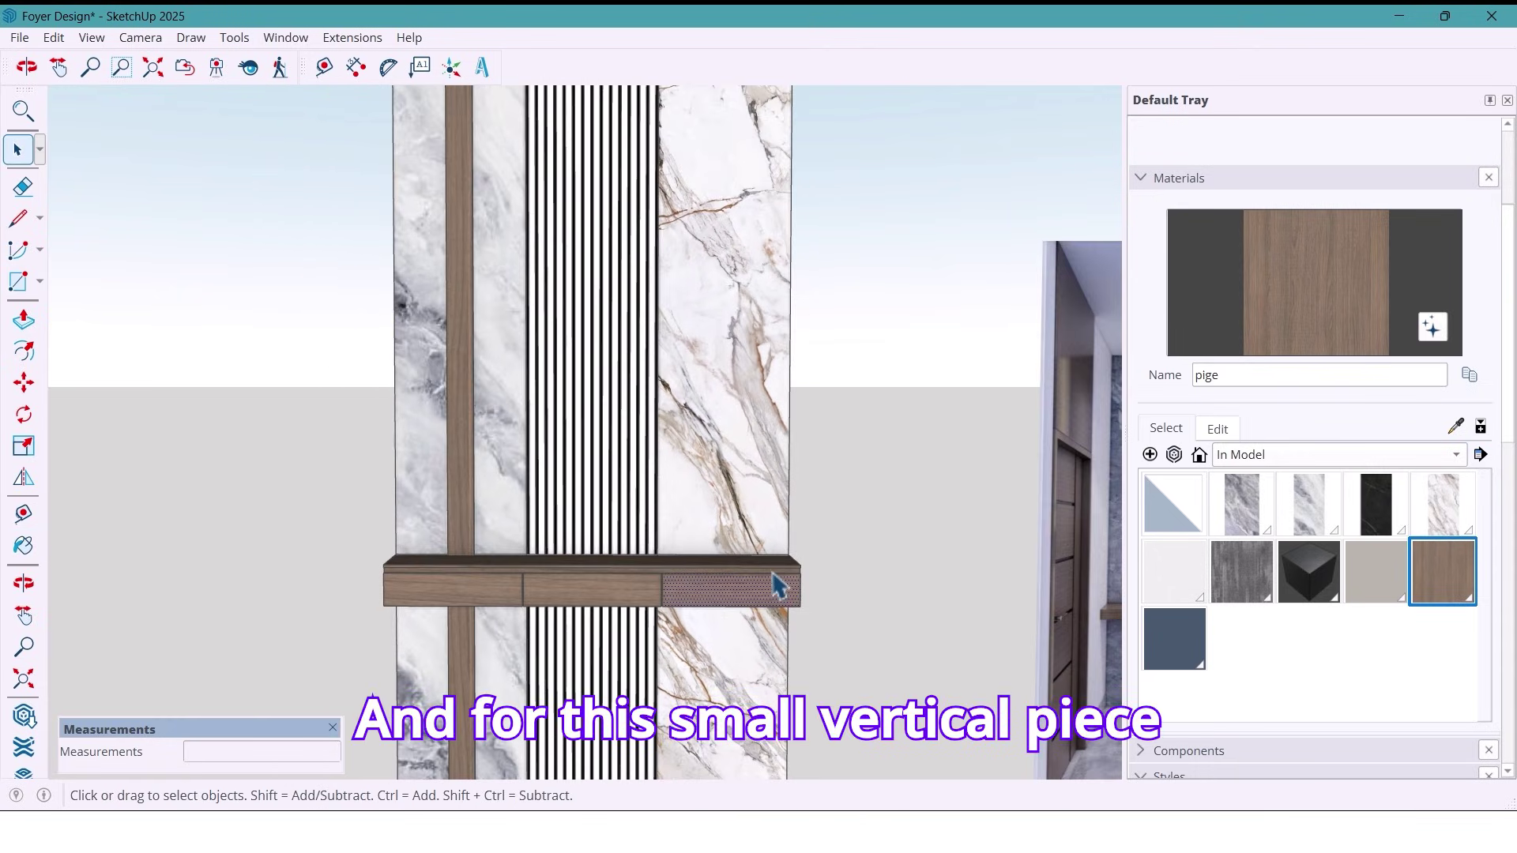
# - Paint the thin recessed strip between the shelf top and the drawers with the black M09_Shadow_Night material
pyautogui.scroll(2, 778, 585)
pyautogui.click(1318, 569)
pyautogui.scroll(2, 783, 553)
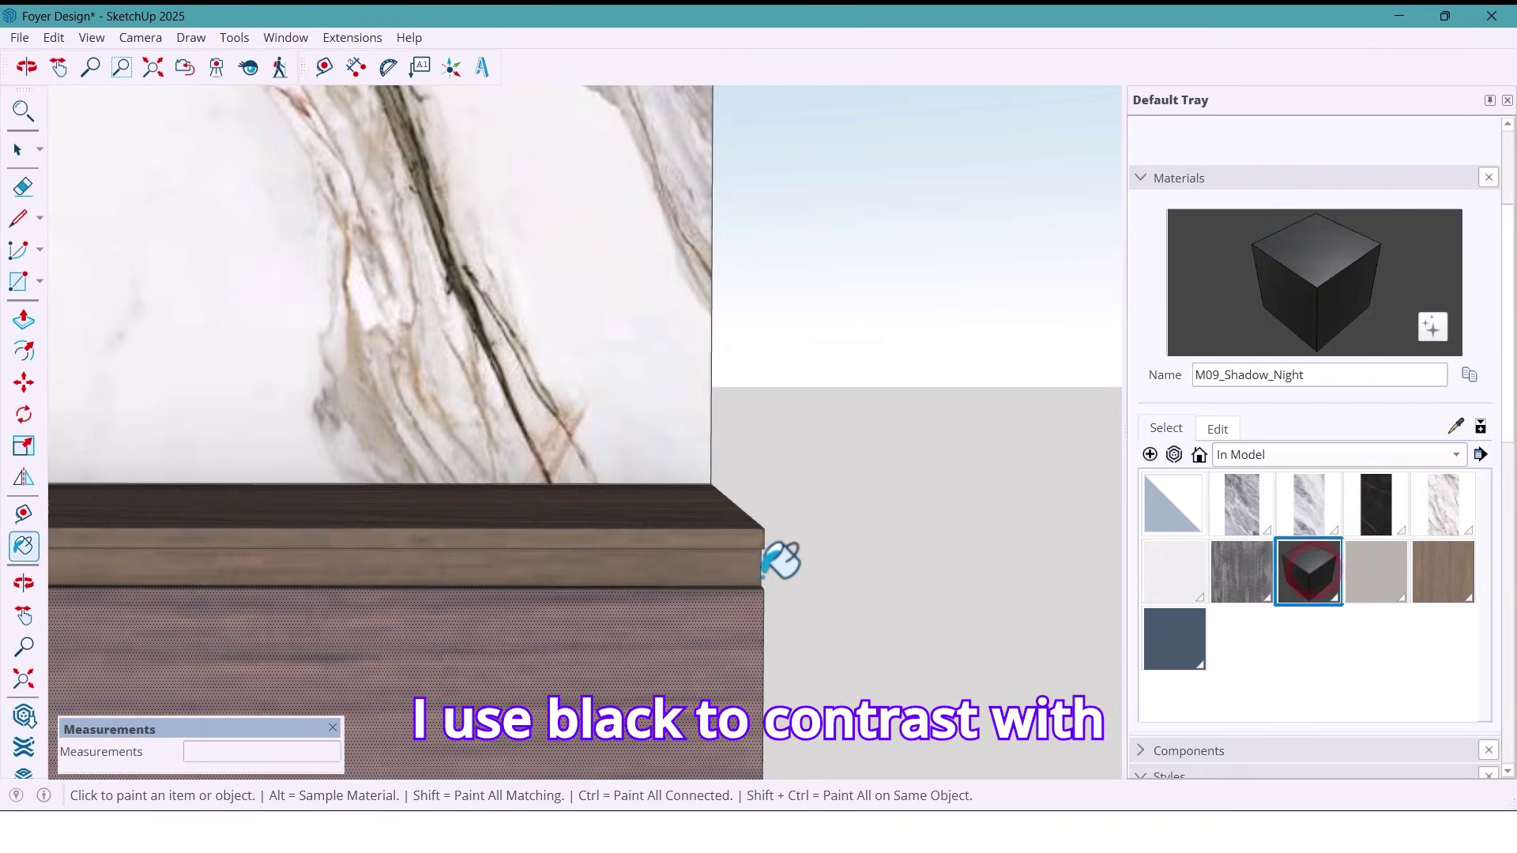
pyautogui.click(745, 572)
pyautogui.scroll(-3, 892, 546)
pyautogui.scroll(-3, 907, 533)
pyautogui.press('Escape')
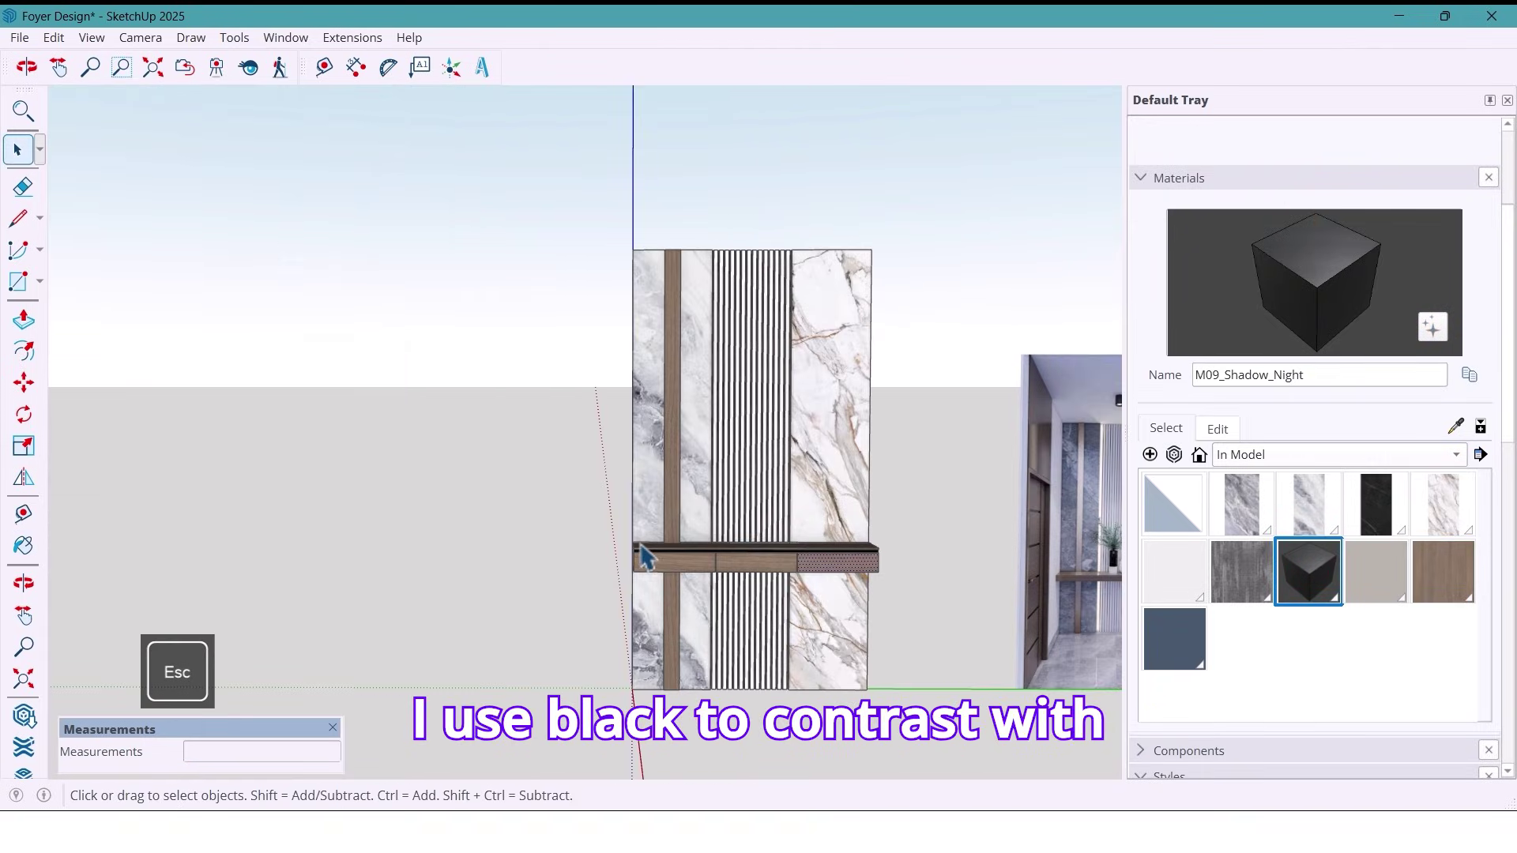
# - Select all the connected geometry of the floating shelf, make it a group and clear the selection
pyautogui.keyDown('shift'); pyautogui.moveTo(765, 532); pyautogui.dragTo(747, 528, button='middle'); pyautogui.keyUp('shift')
pyautogui.scroll(2, 675, 581)
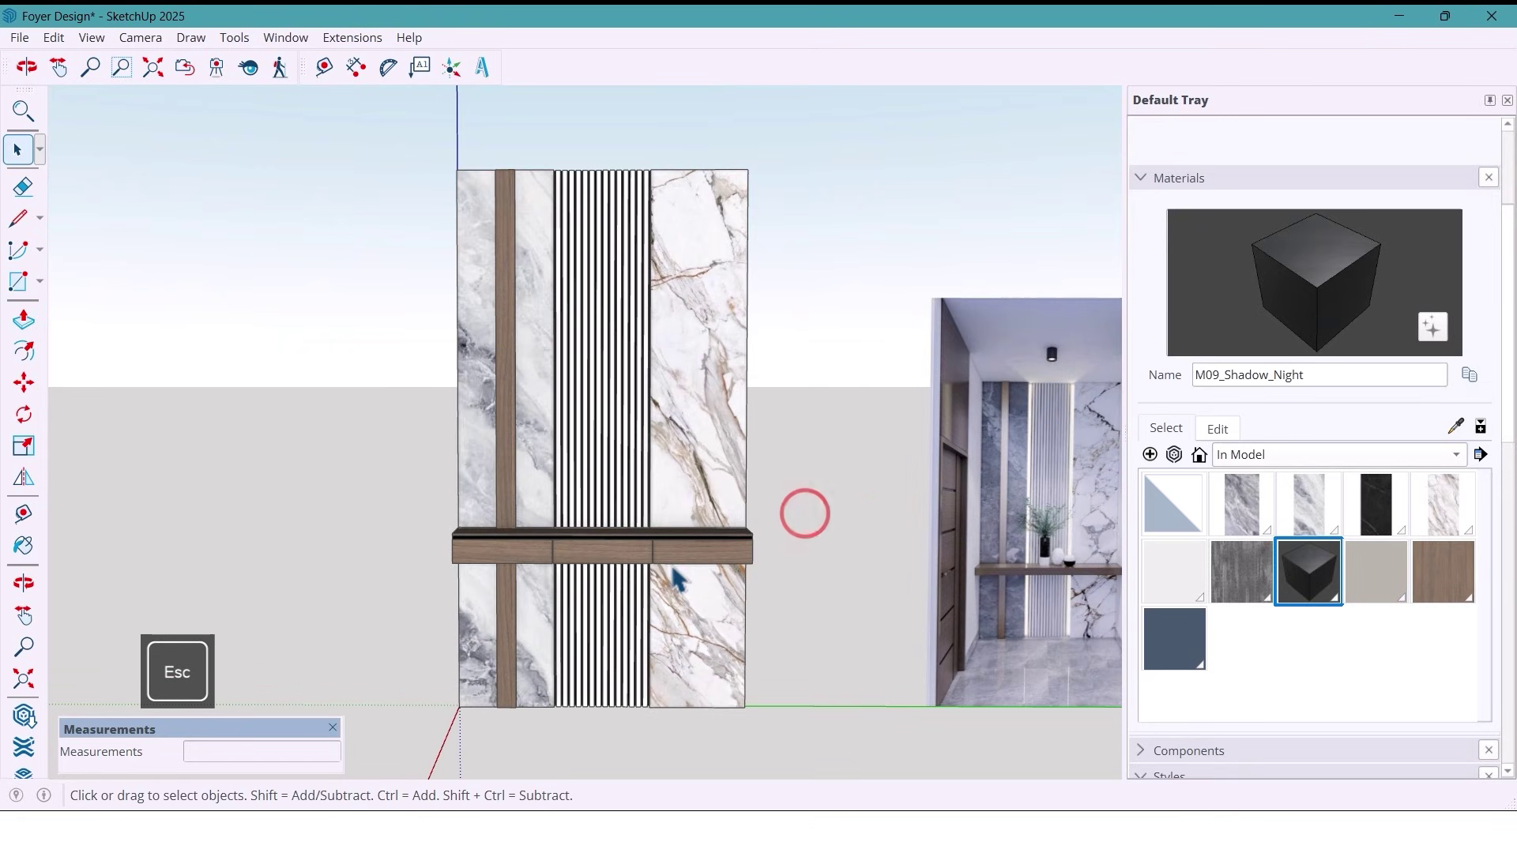
pyautogui.click(642, 551)
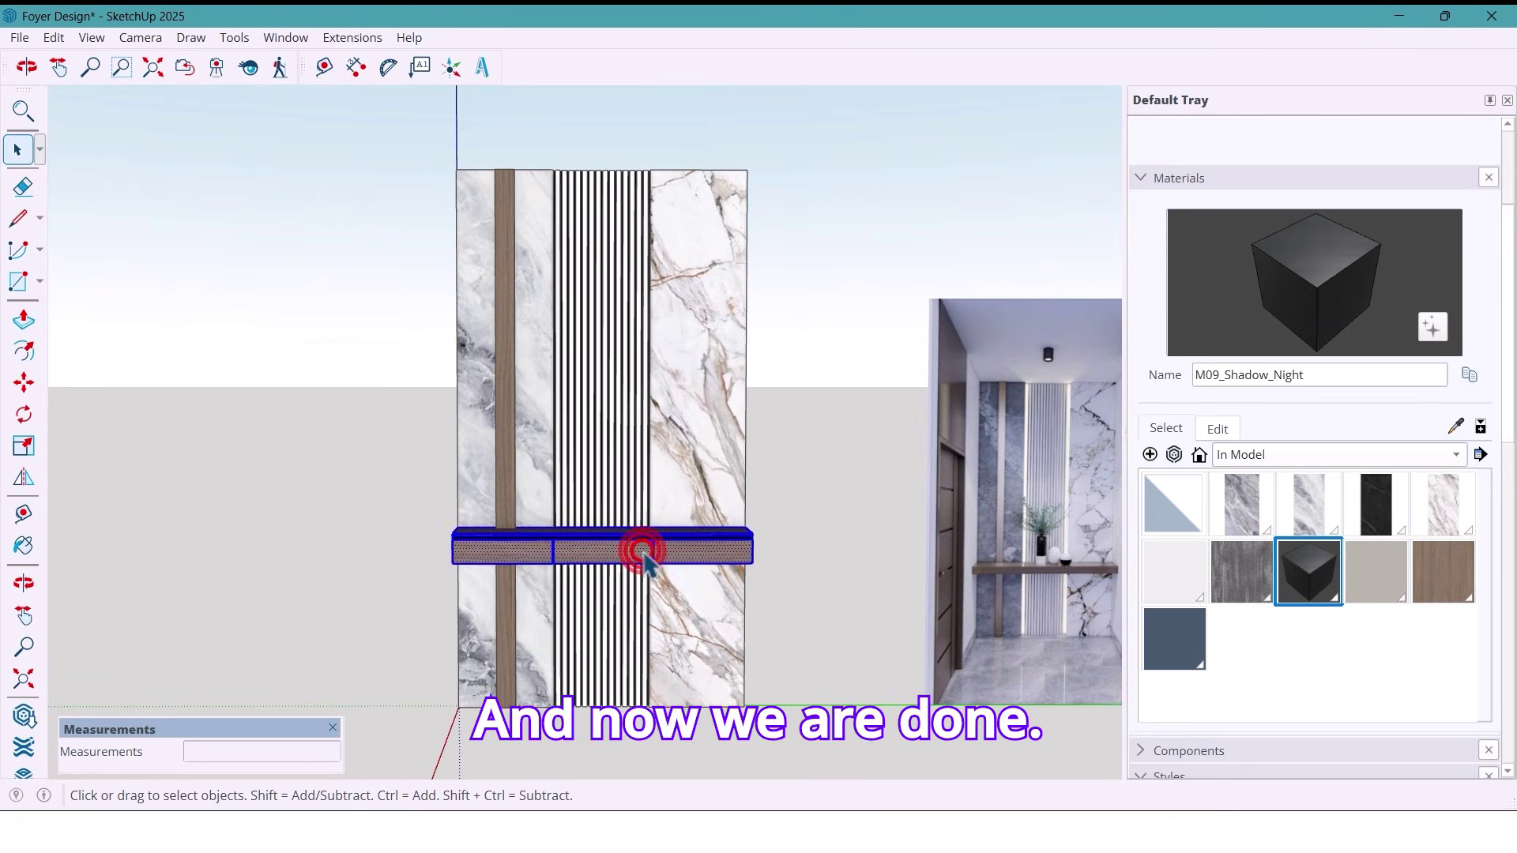
pyautogui.rightClick(643, 551)
pyautogui.click(778, 203)
pyautogui.click(760, 488)
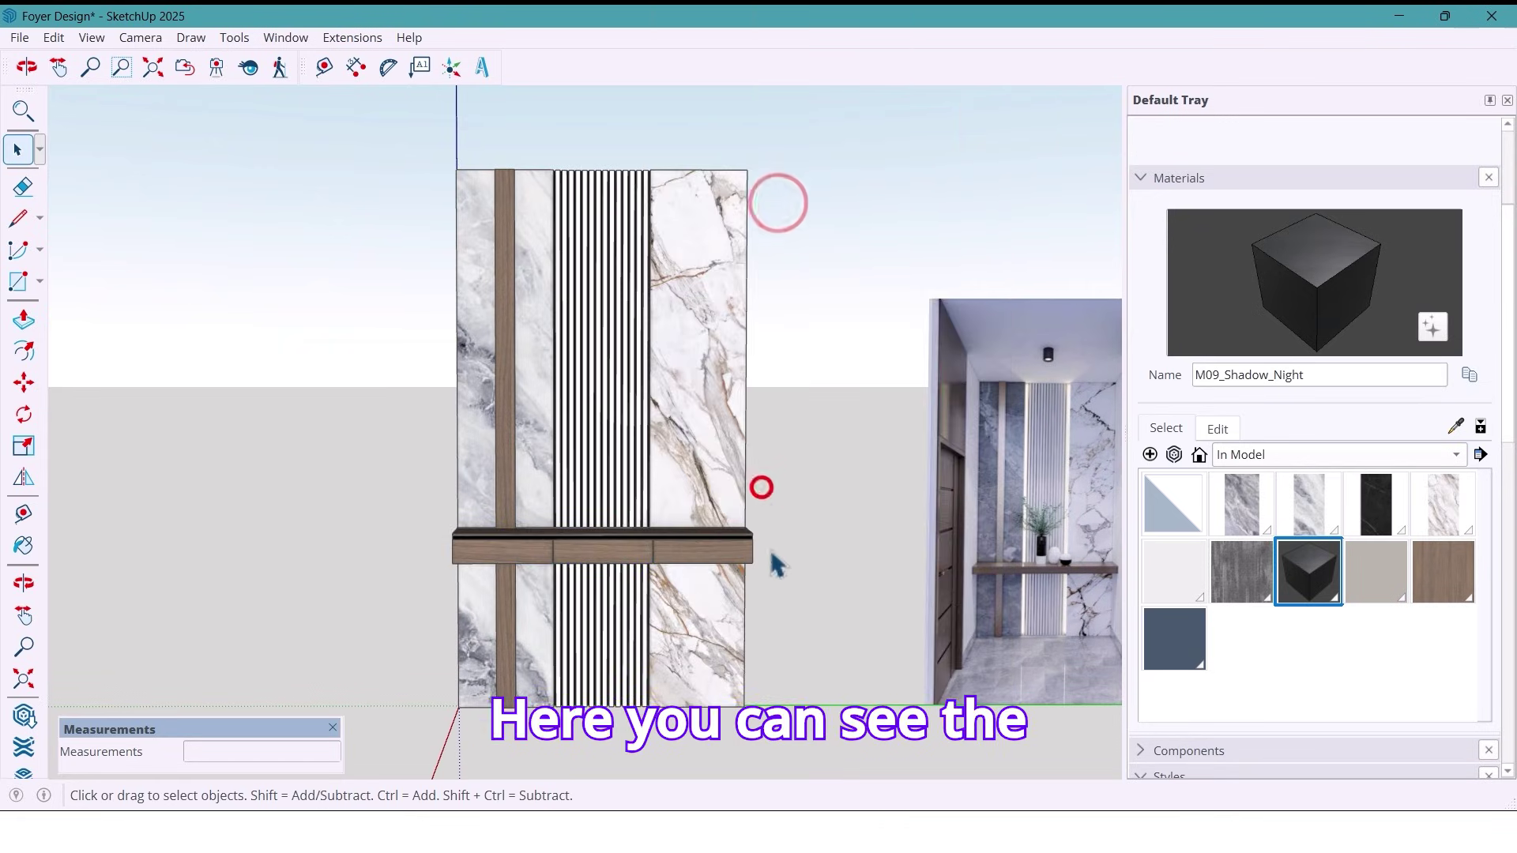
# - Examine the finished foyer wall and its decorated floating shelf from the front, from an angle and close up
pyautogui.scroll(-1, 509, 593)
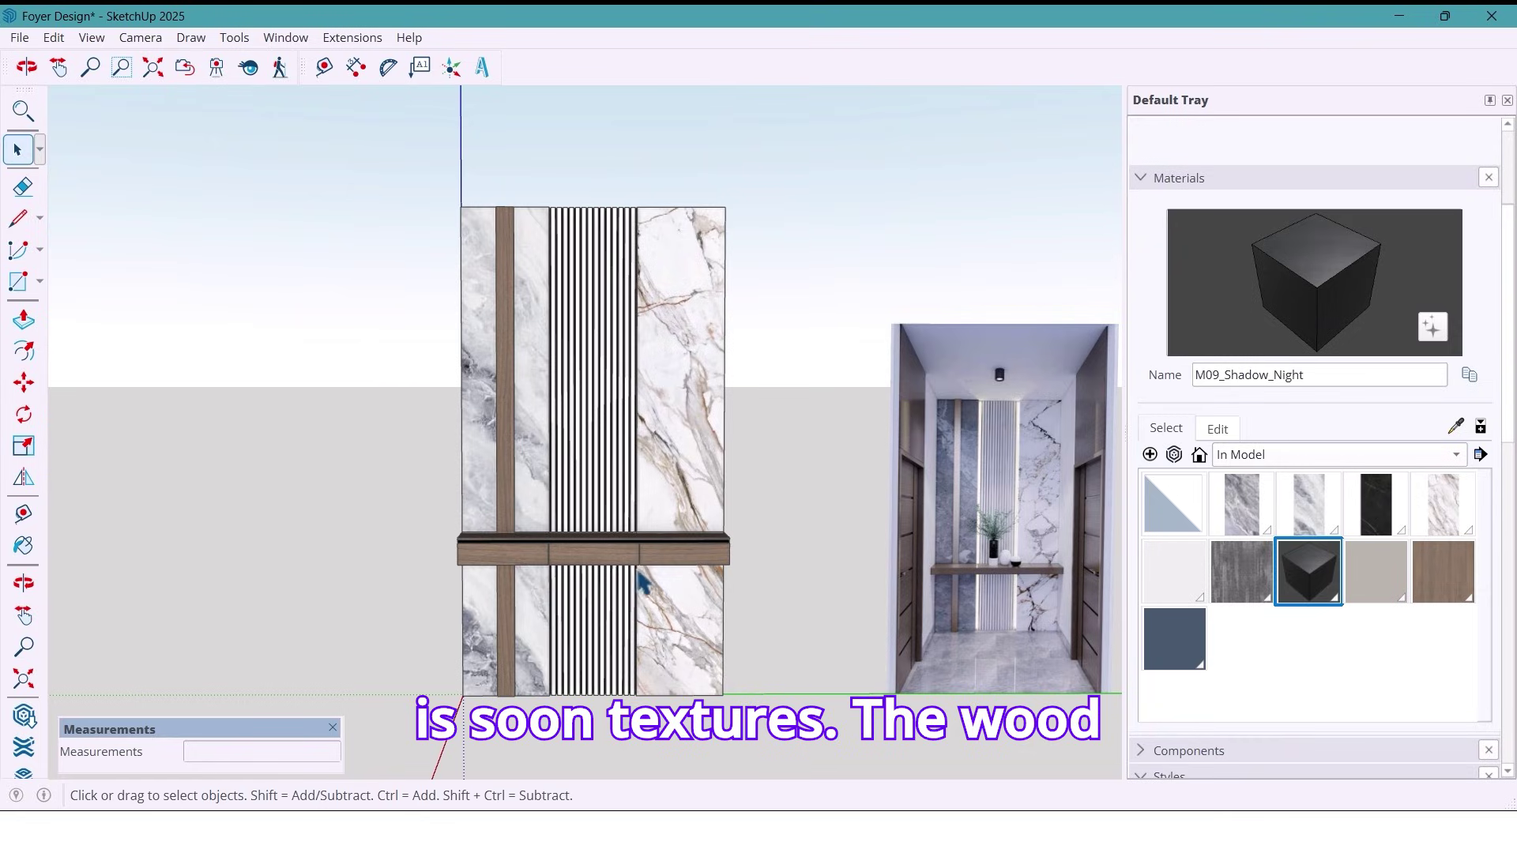
pyautogui.click(864, 56)
pyautogui.moveTo(749, 545)
pyautogui.mouseDown(button='middle')
pyautogui.moveTo(667, 559)
pyautogui.moveTo(877, 542)
pyautogui.moveTo(518, 528)
pyautogui.moveTo(594, 531)
pyautogui.moveTo(666, 508)
pyautogui.moveTo(664, 382)
pyautogui.moveTo(649, 542)
pyautogui.moveTo(734, 583)
pyautogui.moveTo(695, 576)
pyautogui.moveTo(741, 574)
pyautogui.mouseUp(button='middle')
pyautogui.press('space')
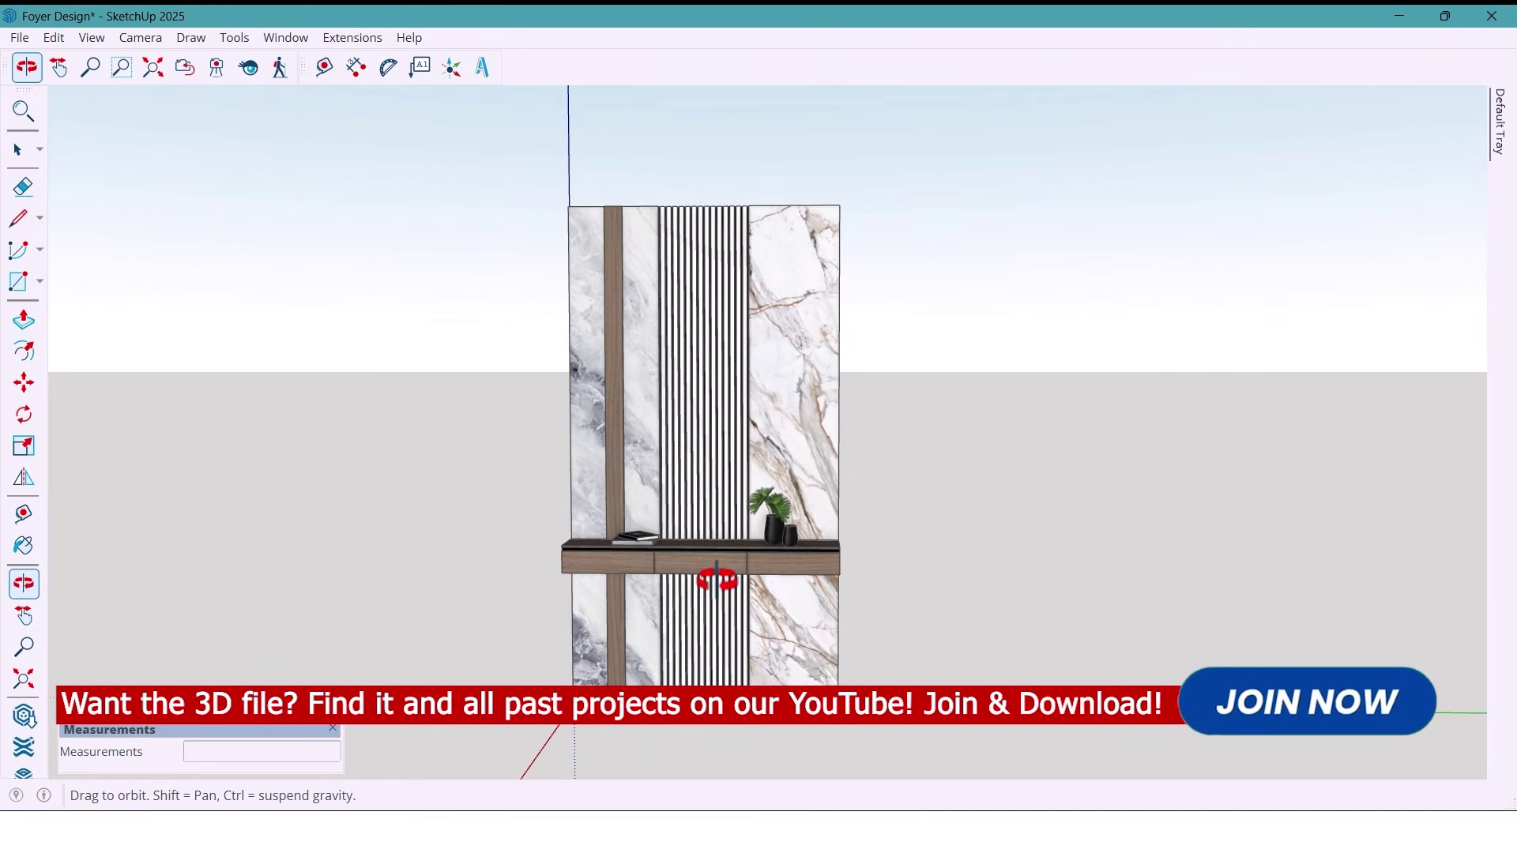
pyautogui.scroll(6, 714, 579)
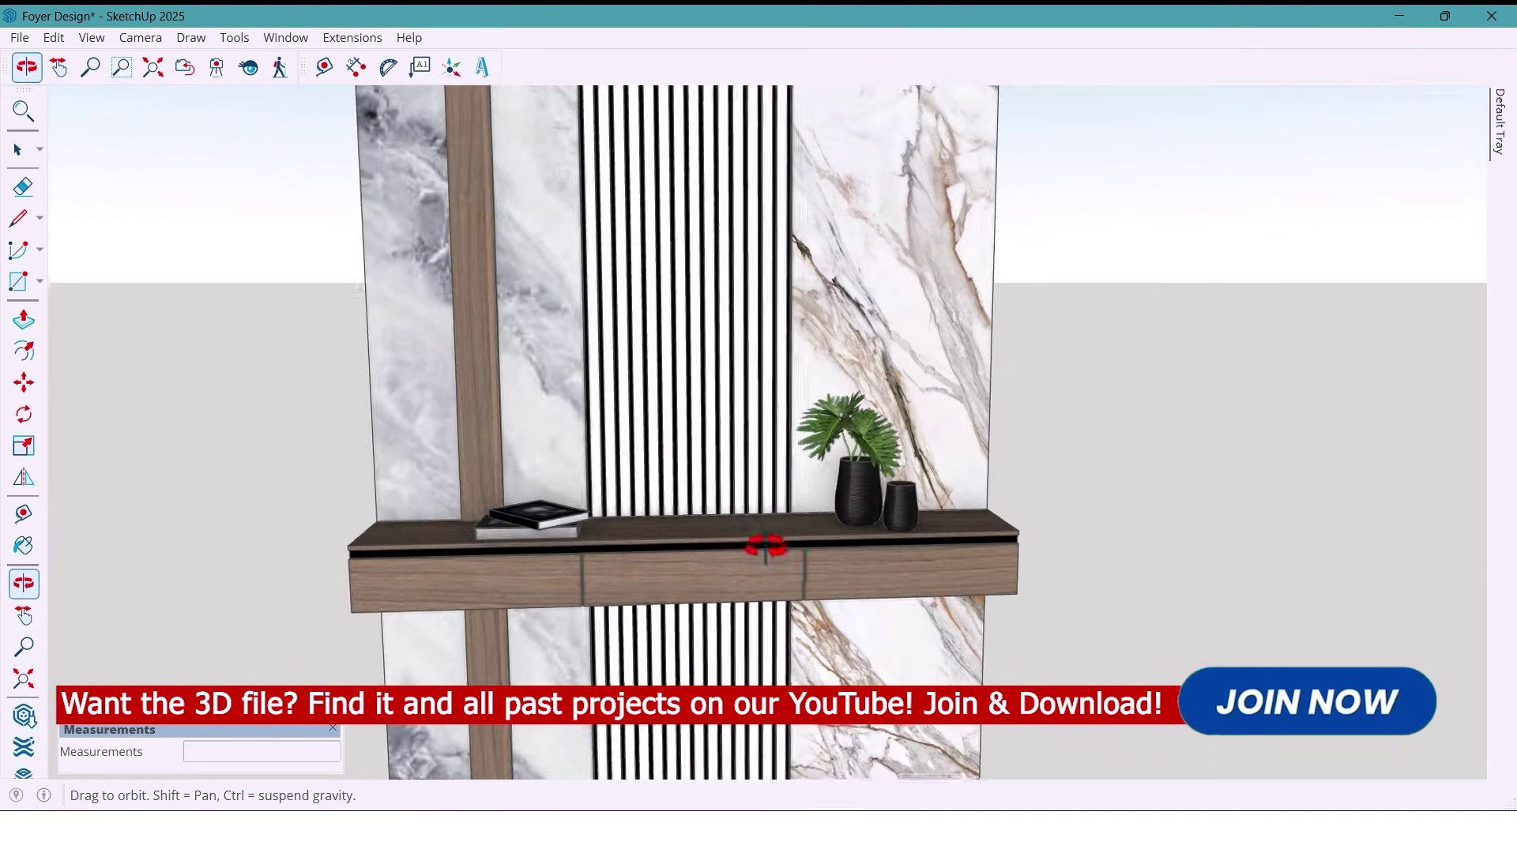
pyautogui.moveTo(765, 545); pyautogui.dragTo(709, 549, button='middle')
pyautogui.scroll(-2, 701, 537)
pyautogui.scroll(-4, 701, 538)
pyautogui.scroll(2, 715, 551)
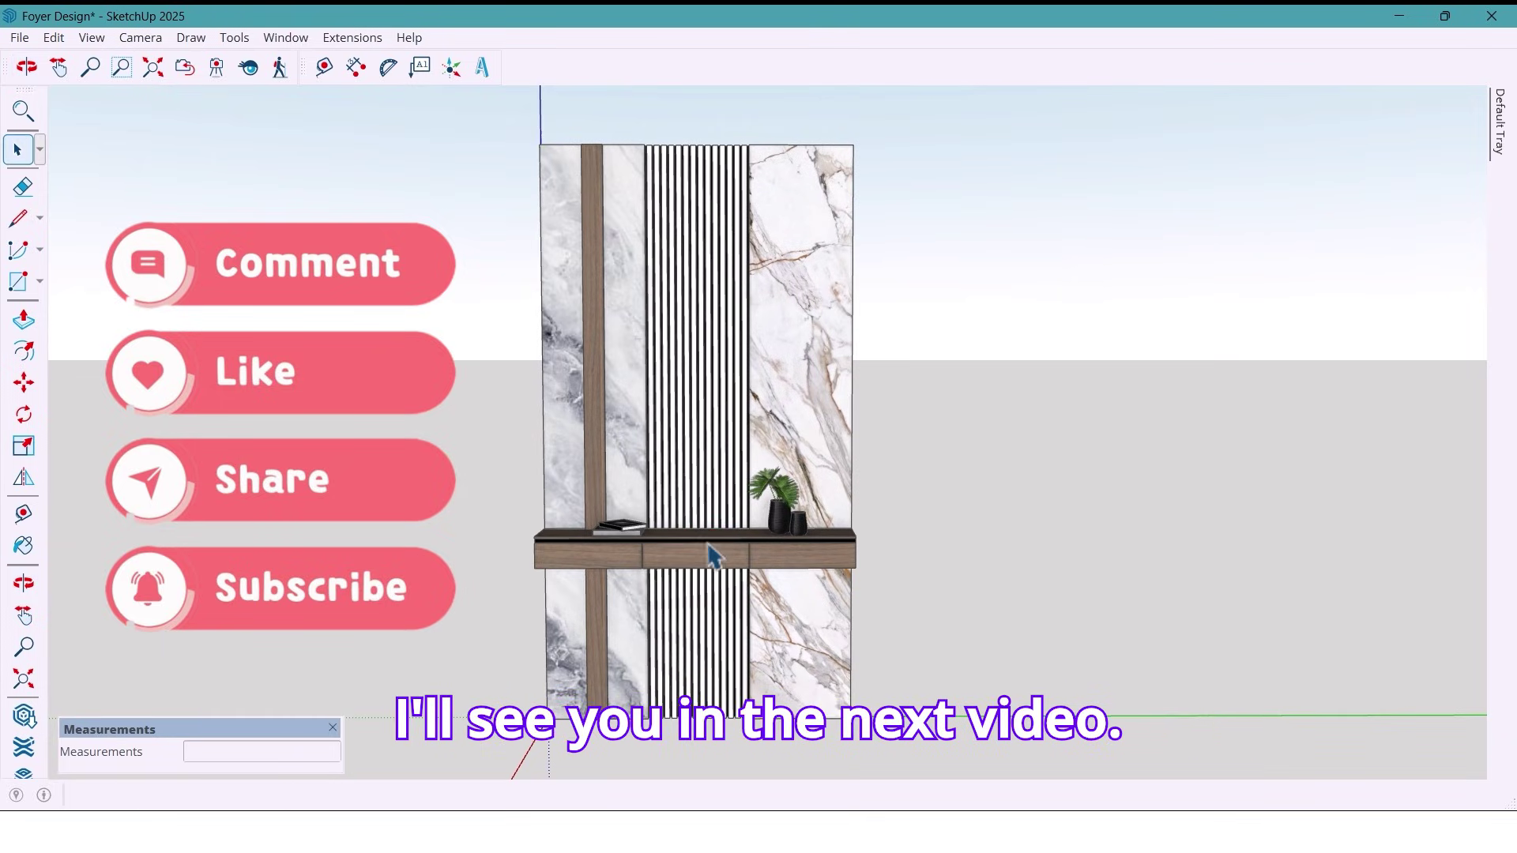